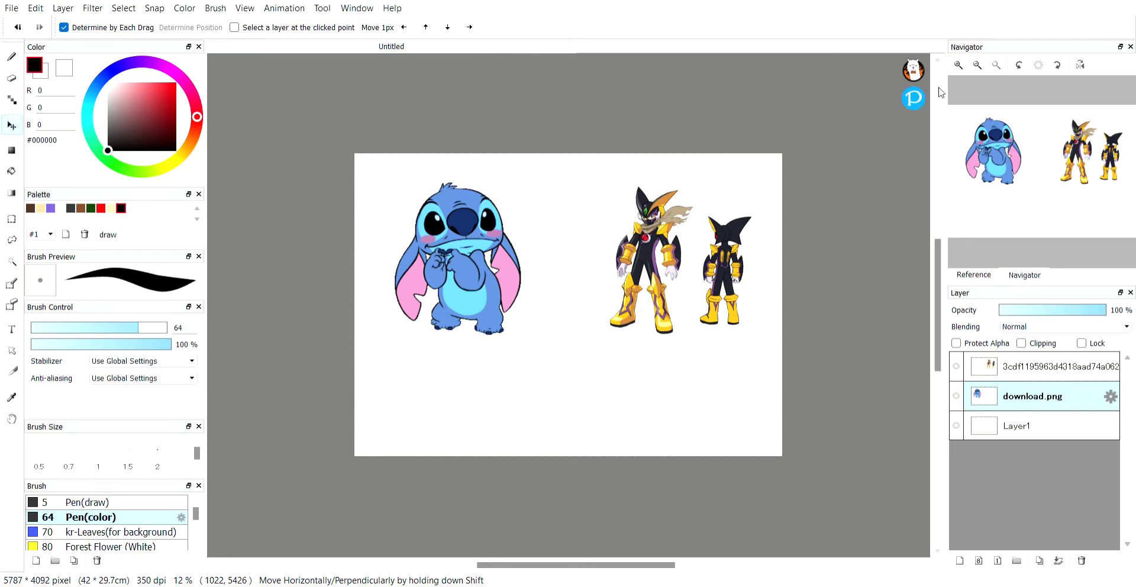
Step: Place Layer1 above both reference images and lower the opacity of the Stitch image to 44% and the armoured character image to 57%
mouse_move(1121, 213)
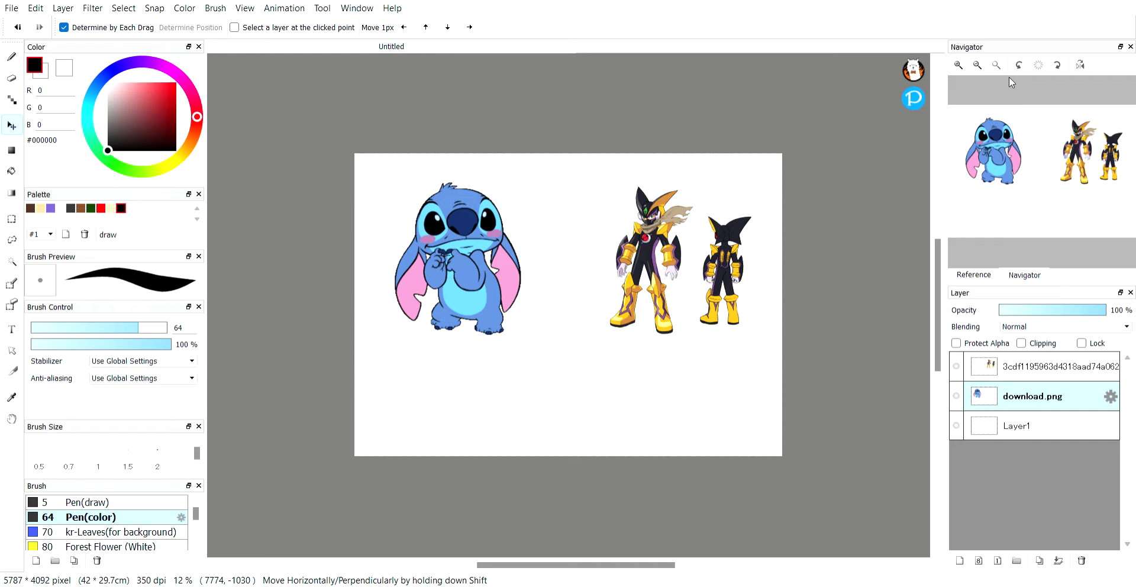
drag(1021, 425, 1037, 353)
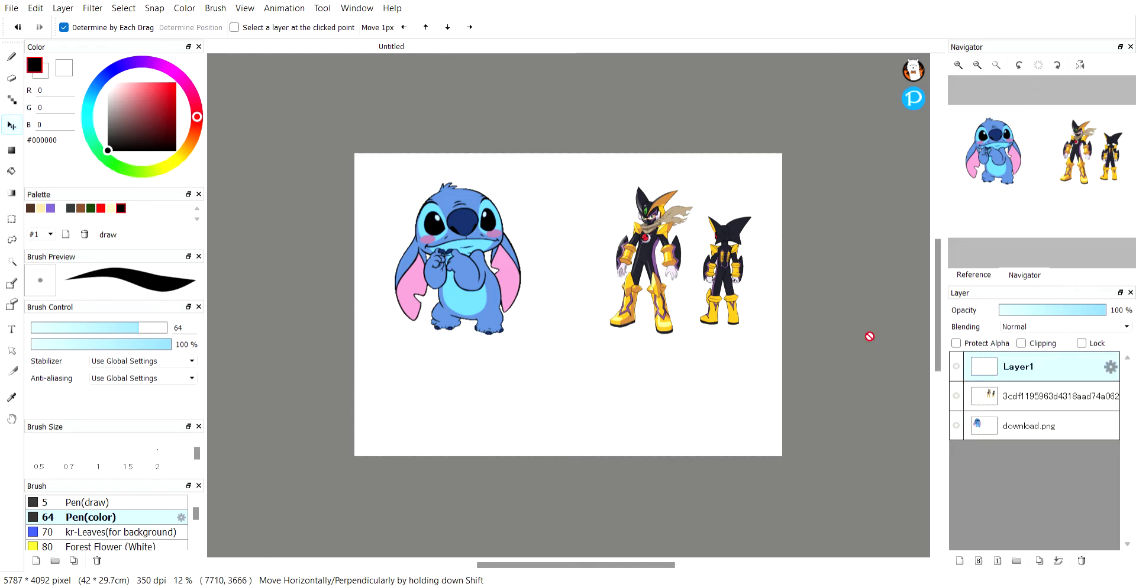
click(1046, 396)
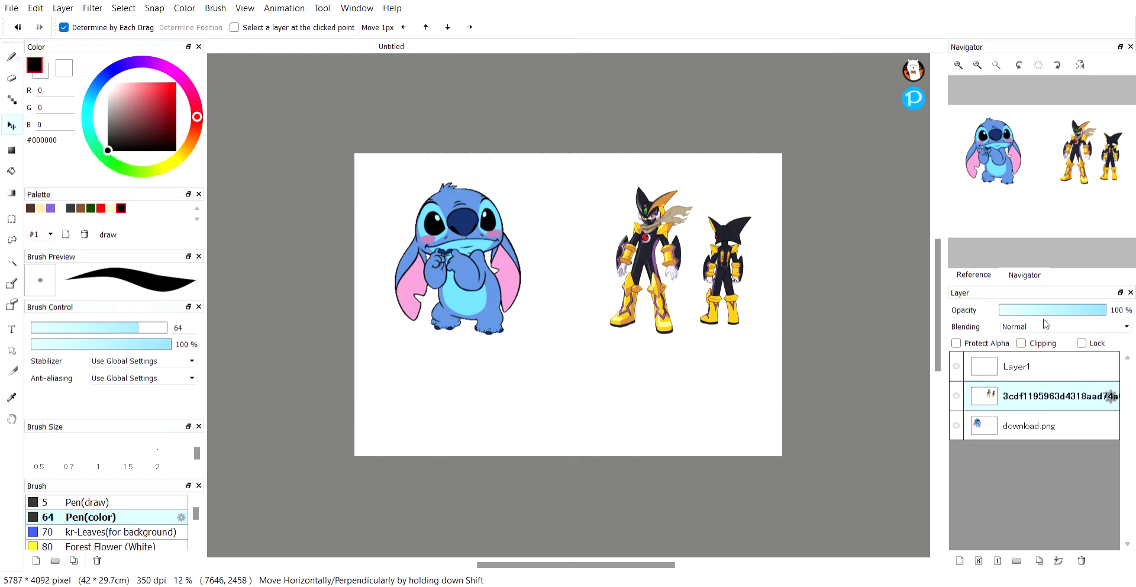
click(1061, 310)
click(1057, 417)
click(1046, 310)
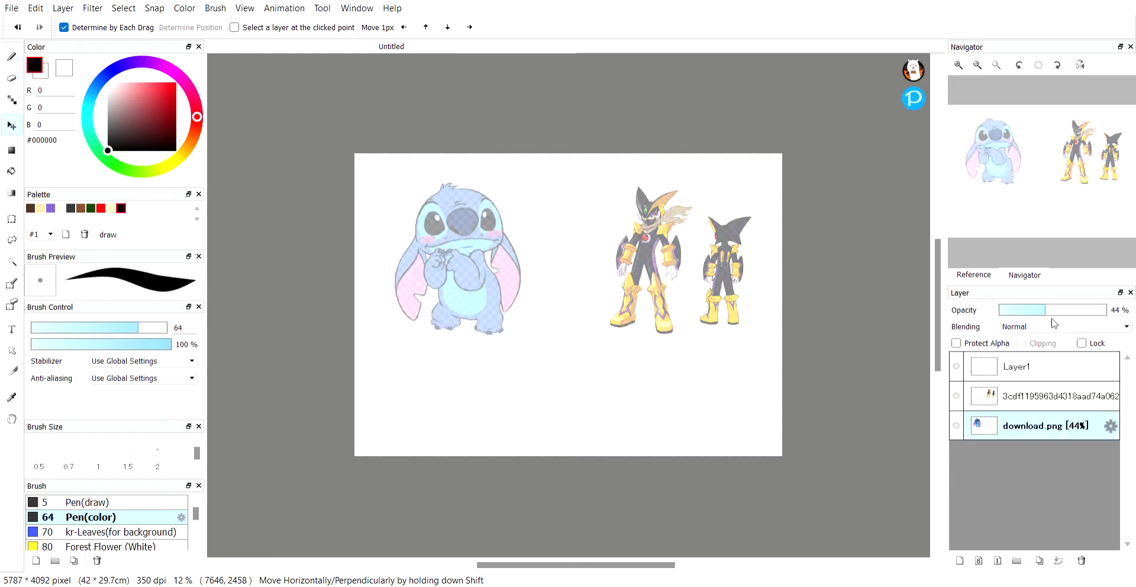
click(1027, 403)
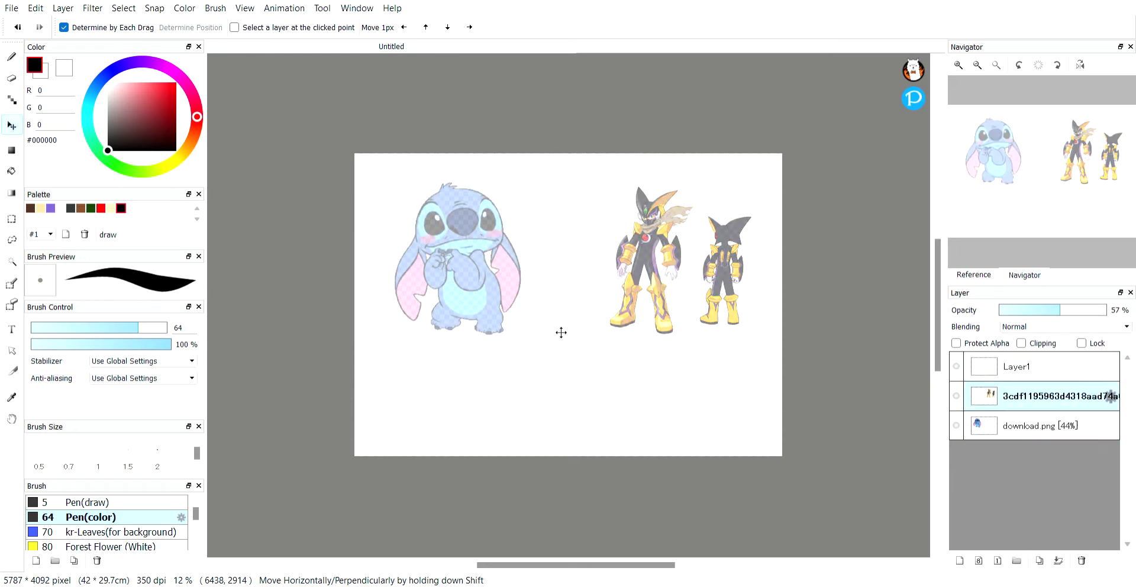
Step: Move the Stitch image to the centre of the canvas and the armoured character image into the canvas's upper right corner
drag(475, 291, 581, 351)
click(1012, 430)
mouse_move(668, 298)
mouse_down()
mouse_move(693, 292)
mouse_move(675, 294)
mouse_up()
click(1008, 398)
drag(710, 247, 759, 243)
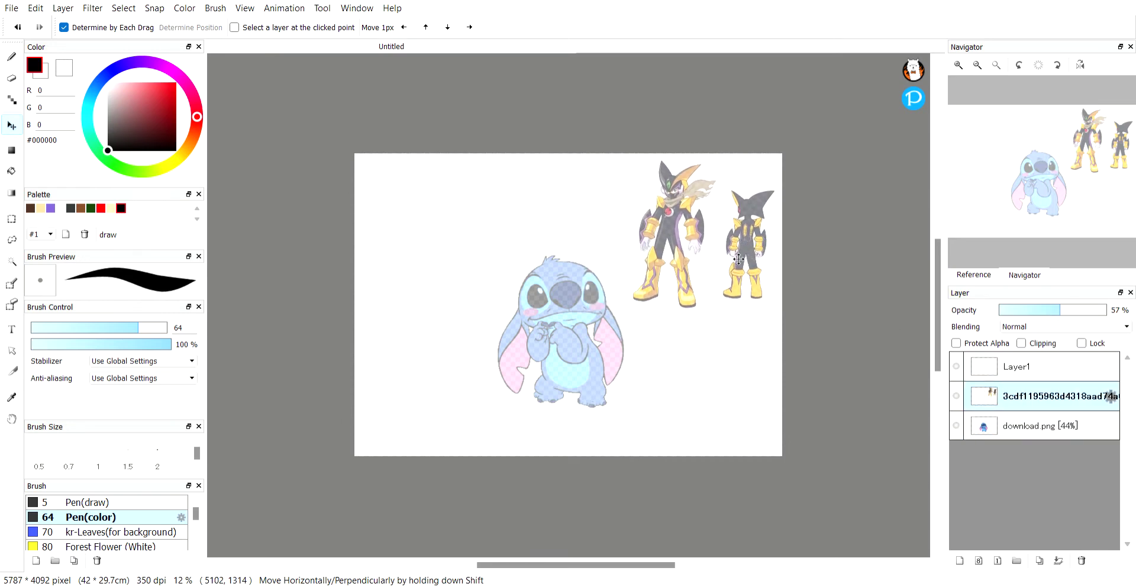
Step: Make Layer1 active and set the Pen(color) brush size to 30
click(1006, 369)
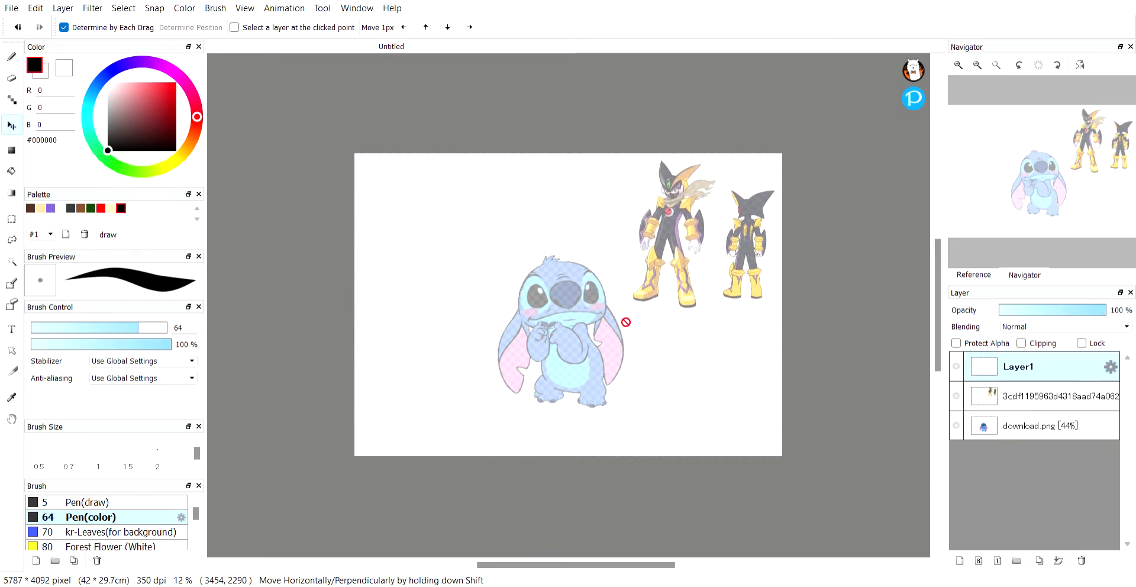
key(b)
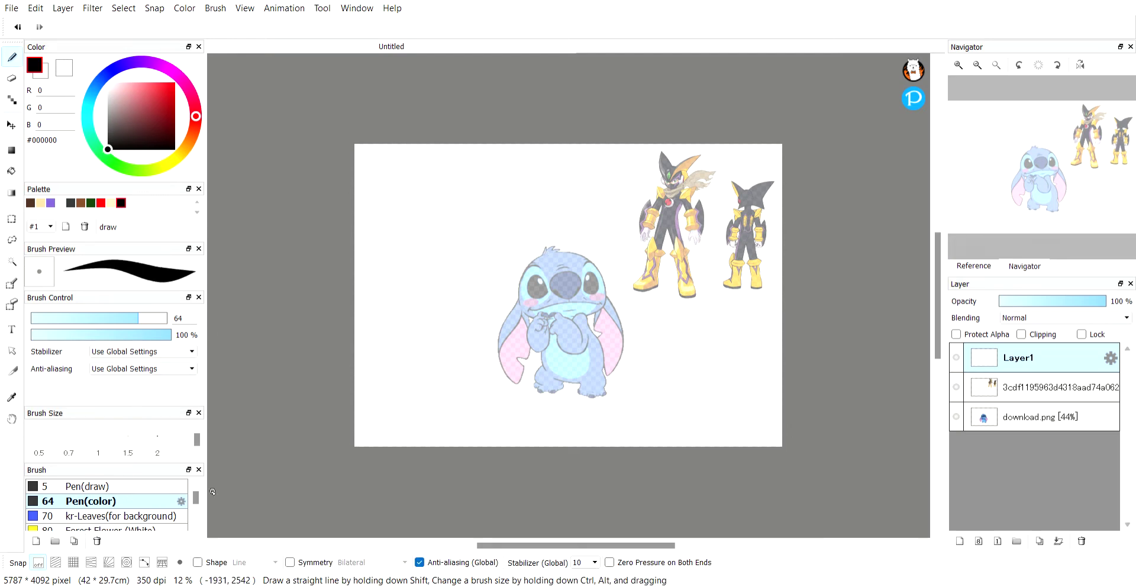
key(ctrl+alt)
ctrl+alt+click(574, 285)
key(ctrl+z)
mouse_move(562, 276)
mouse_down()
mouse_move(563, 259)
mouse_move(563, 272)
mouse_up()
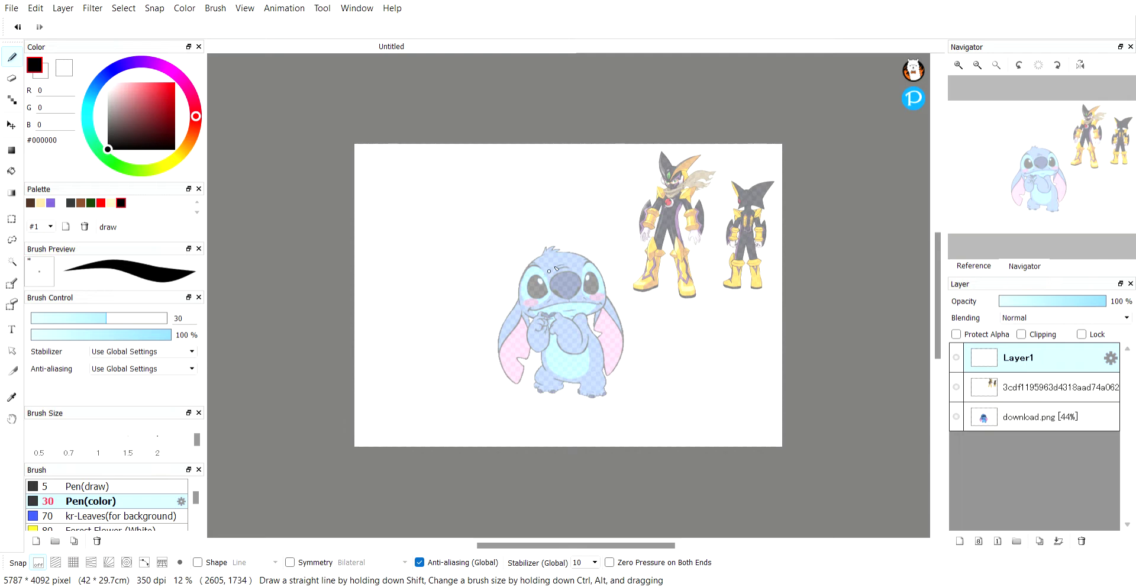
drag(586, 260, 556, 255)
key(ctrl+z)
scroll(520, 302, up, 2)
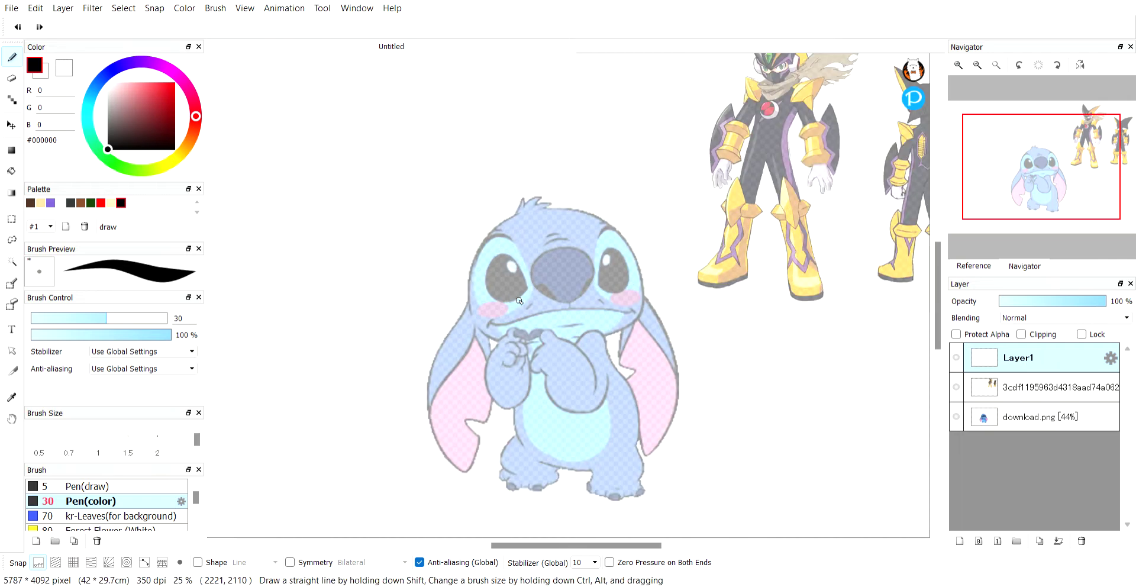
drag(472, 315, 505, 229)
key(ctrl+z)
key(ctrl+y)
key(ctrl+z)
Step: Reduce the Pen(color) brush size to 13 and try a stroke along Stitch's head
drag(524, 282, 545, 277)
key(ctrl+z)
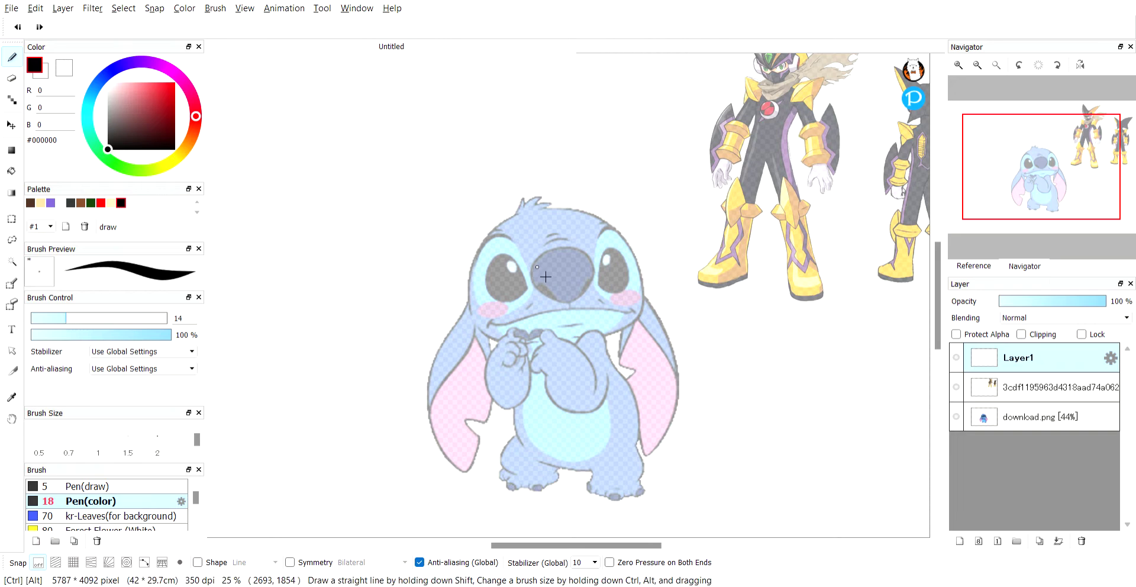
drag(528, 210, 484, 310)
key(ctrl+z)
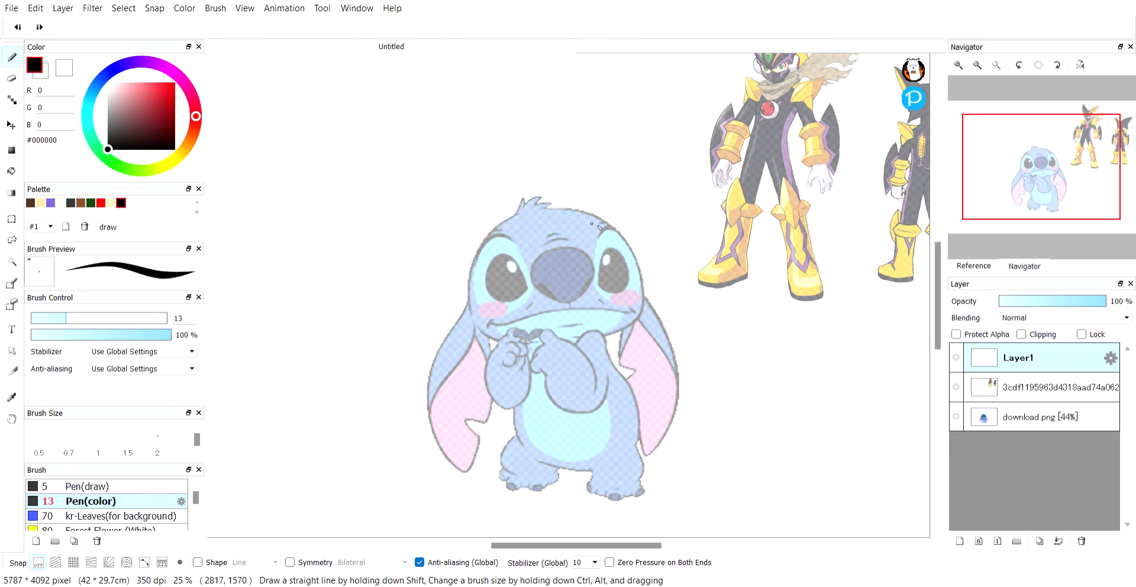
Step: Trace the rounded outline of Stitch's head in black, covering the crown, both cheeks and the chin line
mouse_move(618, 232)
mouse_down()
mouse_move(492, 240)
mouse_move(482, 344)
mouse_up()
key(ctrl+z)
mouse_move(611, 218)
mouse_down()
mouse_move(496, 336)
mouse_move(518, 342)
mouse_move(629, 315)
mouse_up()
key(ctrl+z)
key(ctrl+z)
mouse_move(483, 337)
mouse_down()
mouse_move(622, 333)
mouse_move(544, 216)
mouse_up()
key(ctrl+z)
mouse_move(480, 331)
mouse_down()
mouse_move(466, 301)
mouse_move(497, 217)
mouse_move(481, 332)
mouse_up()
key(ctrl+z)
key(ctrl+z)
mouse_move(520, 208)
mouse_down()
mouse_move(475, 278)
mouse_move(482, 318)
mouse_up()
key(ctrl+z)
drag(518, 211, 473, 327)
key(ctrl+z)
mouse_move(526, 208)
mouse_down()
mouse_move(506, 219)
mouse_move(471, 324)
mouse_up()
mouse_move(557, 208)
mouse_down()
mouse_move(647, 255)
mouse_move(650, 311)
mouse_move(617, 222)
mouse_move(541, 211)
mouse_up()
key(ctrl+z)
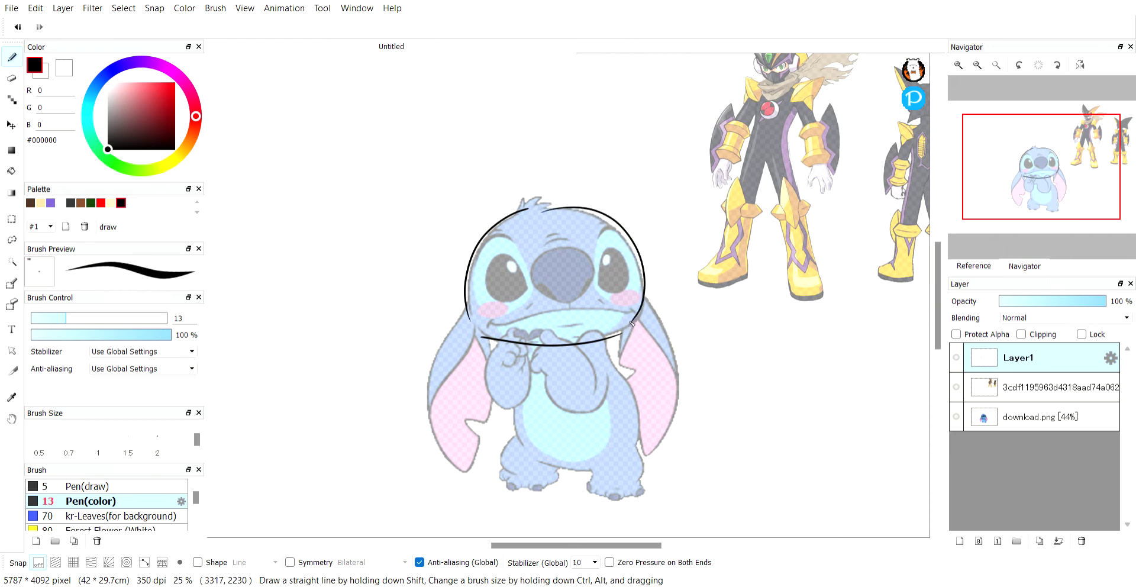
drag(634, 319, 585, 345)
mouse_move(513, 212)
mouse_down()
mouse_move(583, 208)
mouse_move(503, 215)
mouse_up()
key(ctrl+z)
Step: Sketch Stitch's torso sides beneath the head and a large round belly shape over the lower body
mouse_move(625, 355)
mouse_down()
mouse_move(562, 336)
mouse_move(562, 357)
mouse_up()
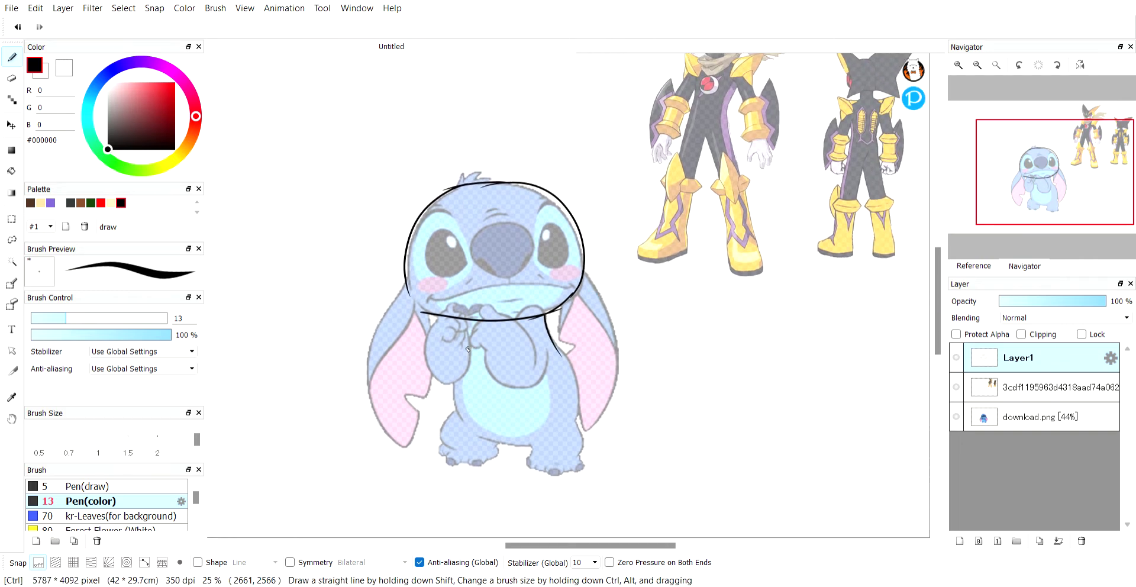
drag(461, 324, 475, 431)
key(ctrl+z)
drag(463, 323, 514, 440)
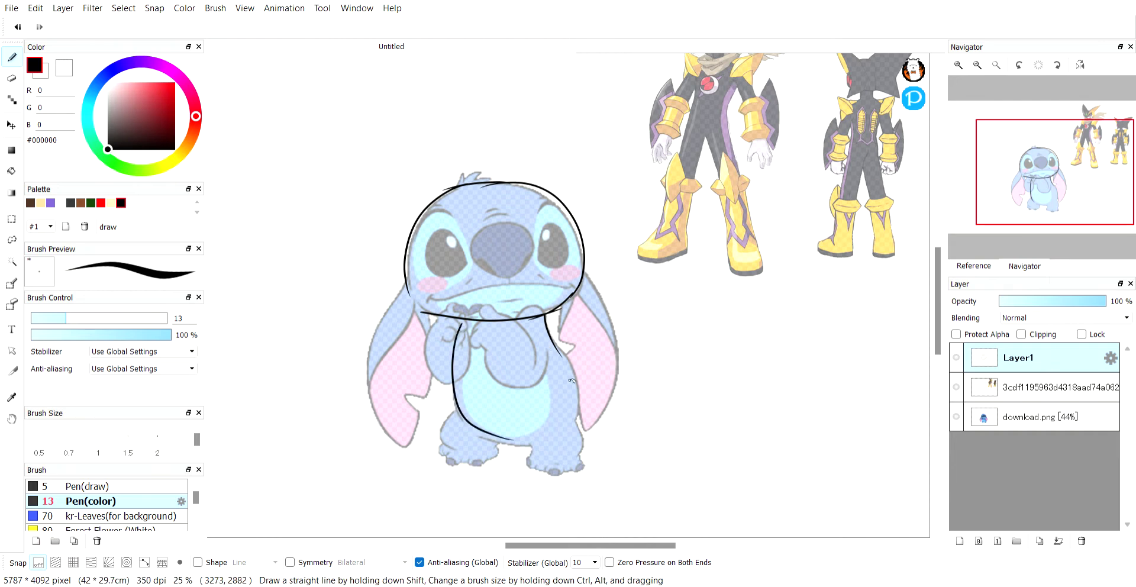
drag(565, 415, 468, 427)
drag(551, 355, 533, 437)
mouse_move(560, 357)
mouse_down()
mouse_move(494, 353)
mouse_move(467, 391)
mouse_up()
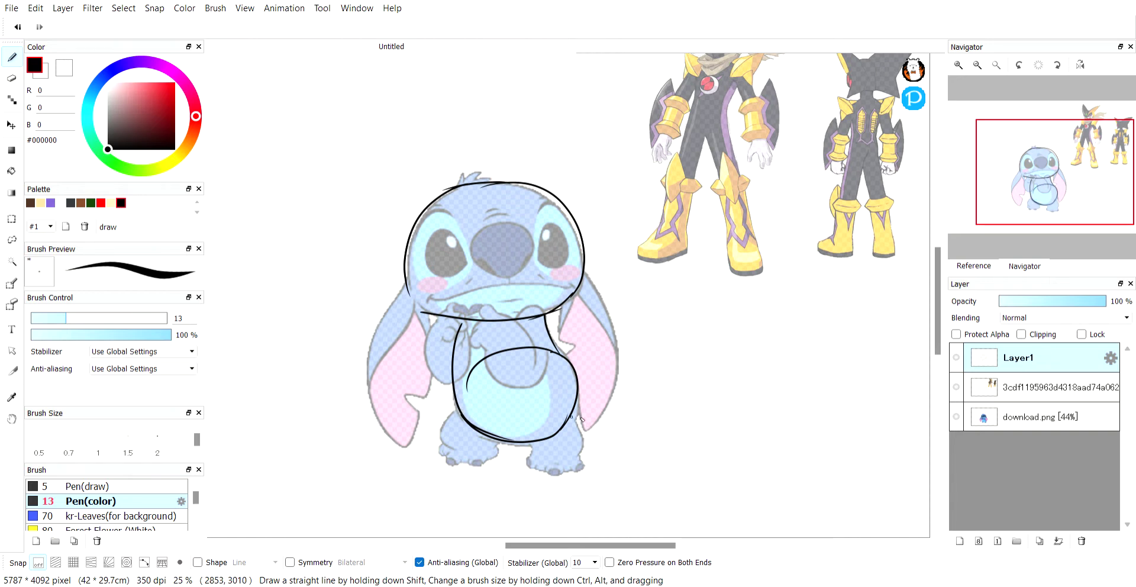
Step: Sketch both short legs and the toed feet below the belly, following the Stitch reference
drag(572, 416, 580, 460)
mouse_move(527, 437)
mouse_down()
mouse_move(536, 464)
mouse_move(586, 470)
mouse_move(550, 474)
mouse_up()
mouse_move(538, 469)
mouse_down()
mouse_move(570, 441)
mouse_move(526, 450)
mouse_move(579, 421)
mouse_move(533, 453)
mouse_up()
mouse_move(463, 419)
mouse_down()
mouse_move(439, 435)
mouse_move(501, 441)
mouse_up()
mouse_move(457, 413)
mouse_down()
mouse_move(507, 436)
mouse_move(472, 463)
mouse_move(442, 440)
mouse_move(475, 457)
mouse_move(438, 453)
mouse_move(482, 463)
mouse_move(495, 452)
mouse_move(473, 438)
mouse_up()
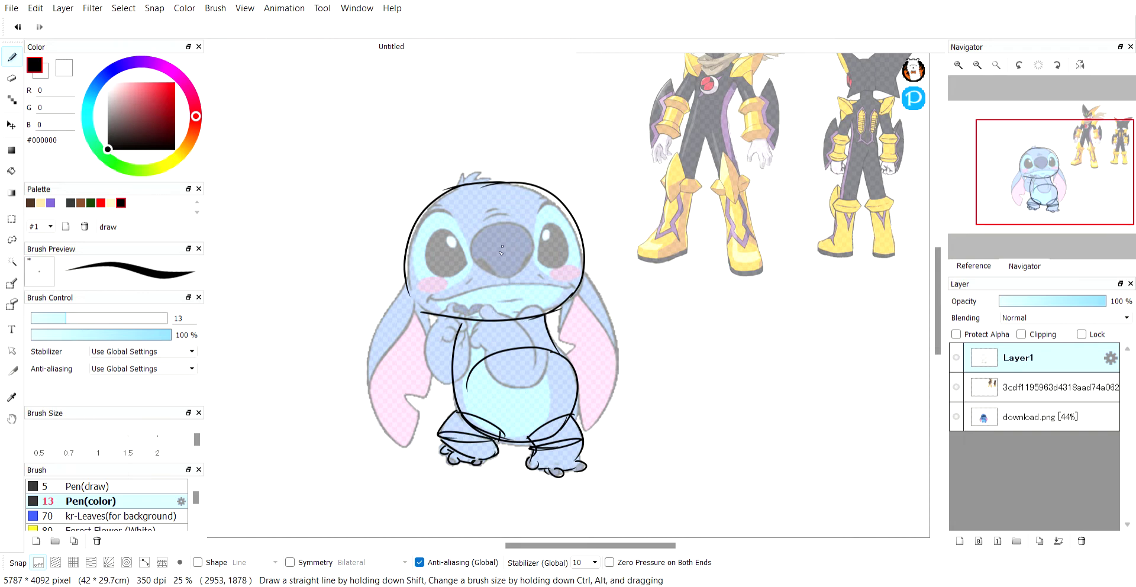
Step: Sketch the bent arm on the reference's right side, with a round hand shape in front of the chest
mouse_move(540, 310)
mouse_down()
mouse_move(519, 327)
mouse_move(531, 379)
mouse_up()
key(ctrl+z)
drag(522, 308, 520, 387)
mouse_move(538, 310)
mouse_down()
mouse_move(546, 342)
mouse_move(528, 380)
mouse_up()
drag(499, 322, 537, 373)
key(ctrl+z)
drag(511, 318, 542, 370)
mouse_move(499, 314)
mouse_down()
mouse_move(516, 322)
mouse_move(506, 347)
mouse_up()
drag(480, 342, 497, 349)
drag(503, 315, 482, 342)
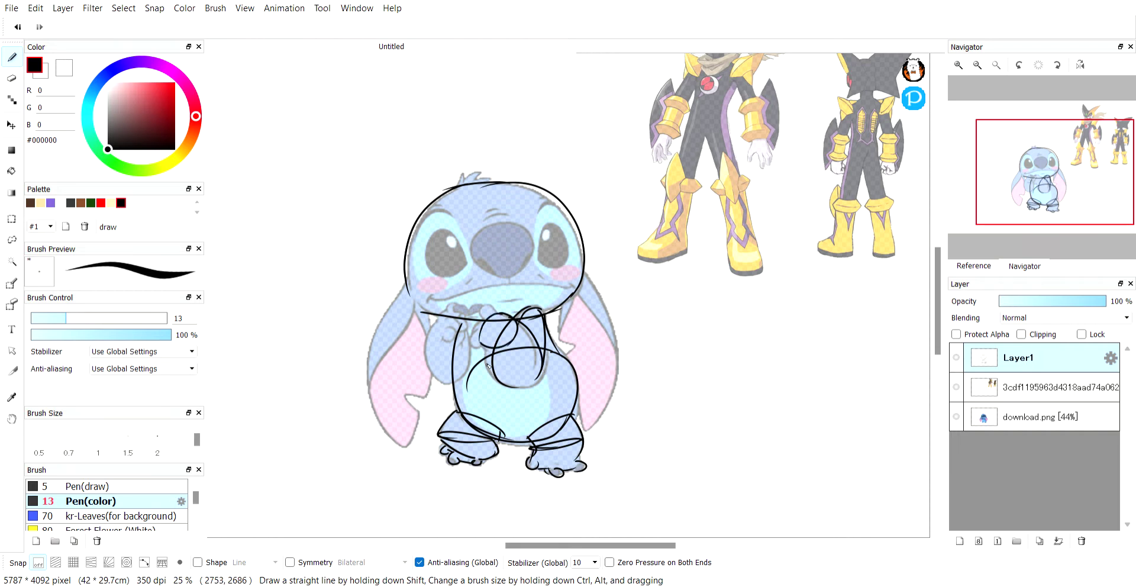
mouse_move(499, 384)
mouse_down()
mouse_move(529, 385)
mouse_move(546, 367)
mouse_up()
Step: Sketch the other bent arm with its hand raised to the chin and add the fingers of both hands
mouse_move(438, 321)
mouse_down()
mouse_move(455, 351)
mouse_move(452, 313)
mouse_move(462, 325)
mouse_move(447, 346)
mouse_move(453, 386)
mouse_up()
drag(465, 335, 451, 380)
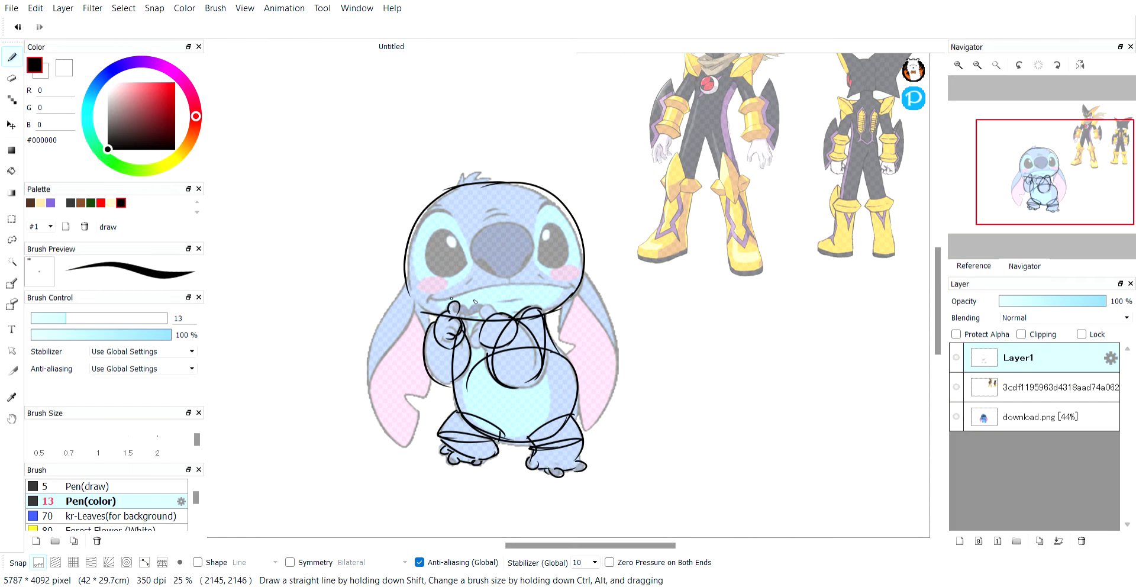
mouse_move(498, 312)
mouse_down()
mouse_move(488, 309)
mouse_move(489, 326)
mouse_move(476, 329)
mouse_move(479, 309)
mouse_move(468, 316)
mouse_move(475, 337)
mouse_move(462, 315)
mouse_up()
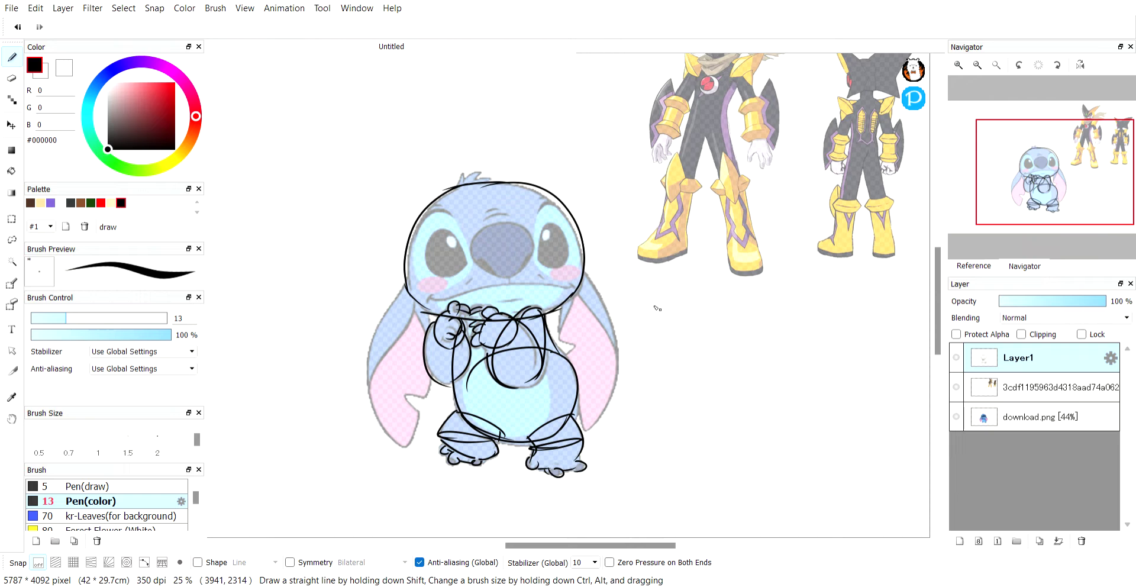
Step: Erase the body, arm and leg sketch beneath the head and redraw the chin line with the pen
key(space)
drag(677, 233, 673, 250)
key(e)
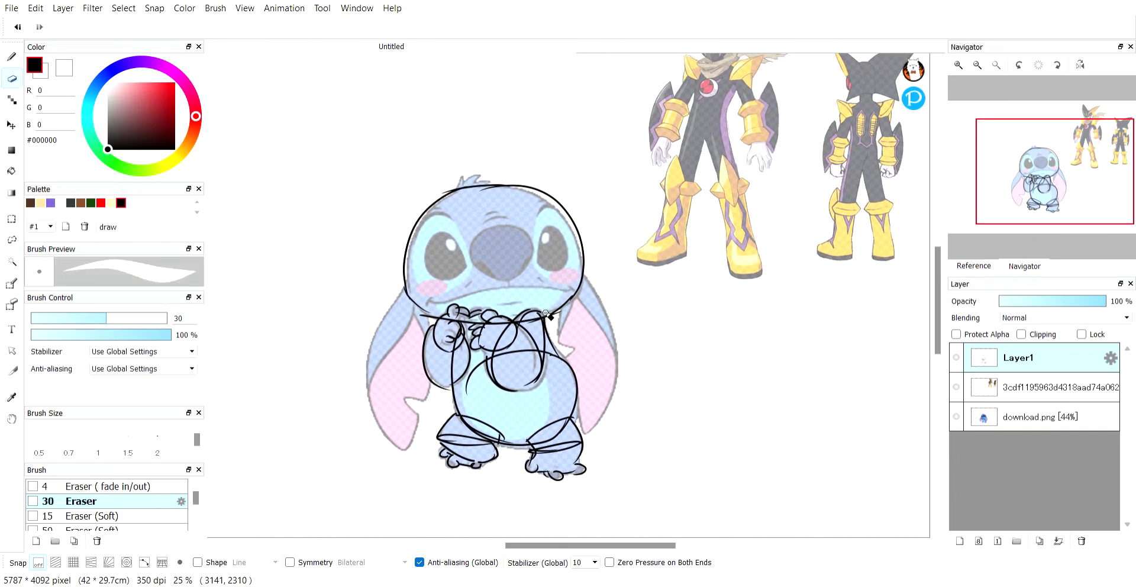
drag(635, 339, 724, 337)
mouse_move(596, 436)
mouse_down()
mouse_move(543, 444)
mouse_move(611, 468)
mouse_move(617, 406)
mouse_move(438, 370)
mouse_move(586, 338)
mouse_move(441, 336)
mouse_move(523, 310)
mouse_move(509, 331)
mouse_up()
key(b)
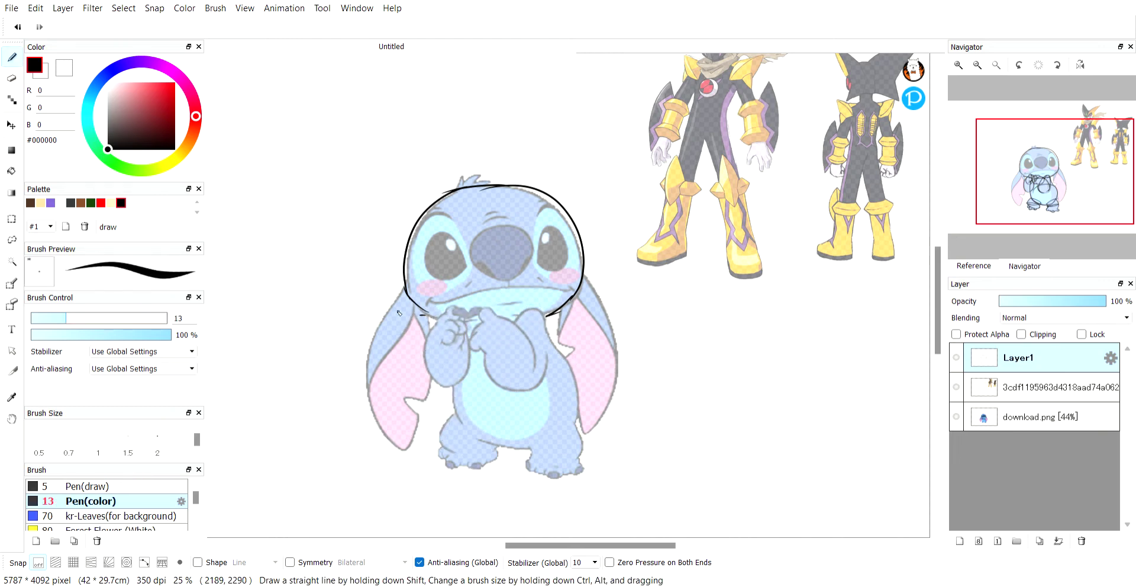
drag(433, 313, 584, 303)
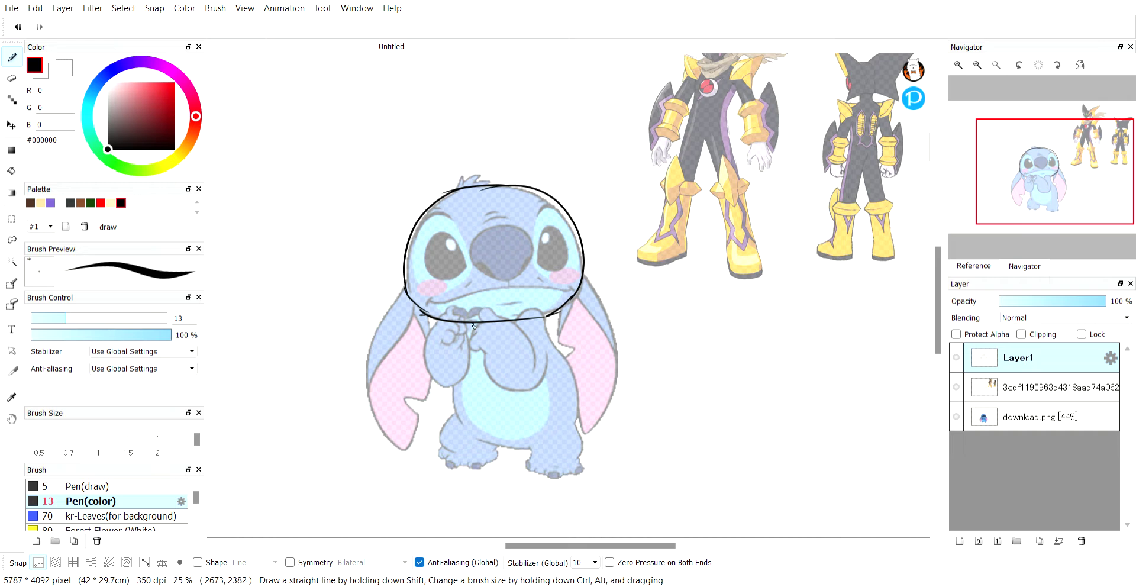
drag(455, 323, 461, 426)
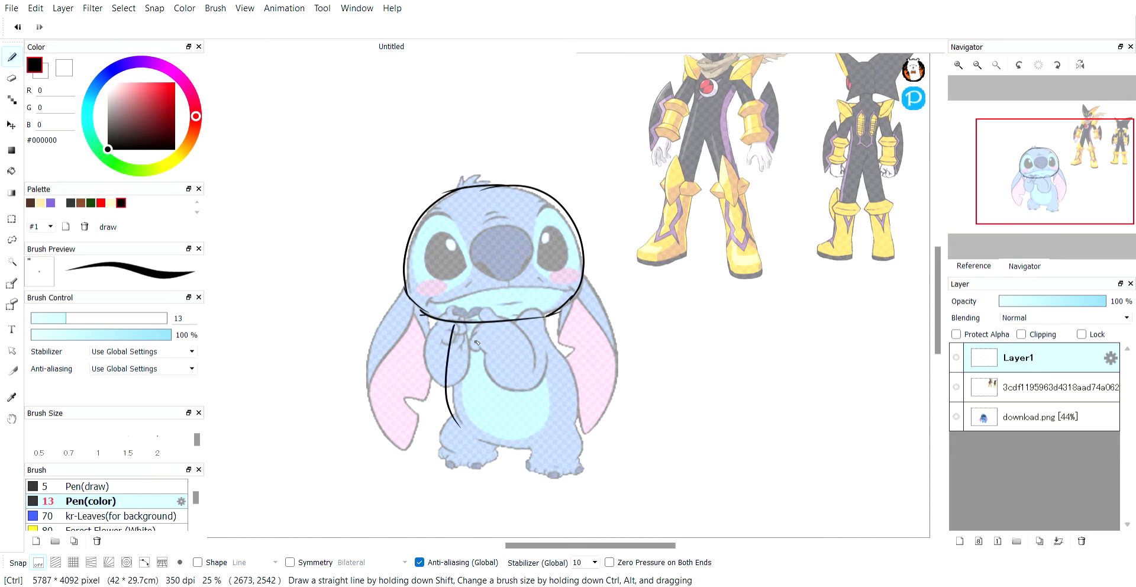
key(ctrl+z)
mouse_move(453, 326)
mouse_down()
mouse_move(449, 409)
mouse_move(503, 442)
mouse_up()
drag(544, 320, 507, 449)
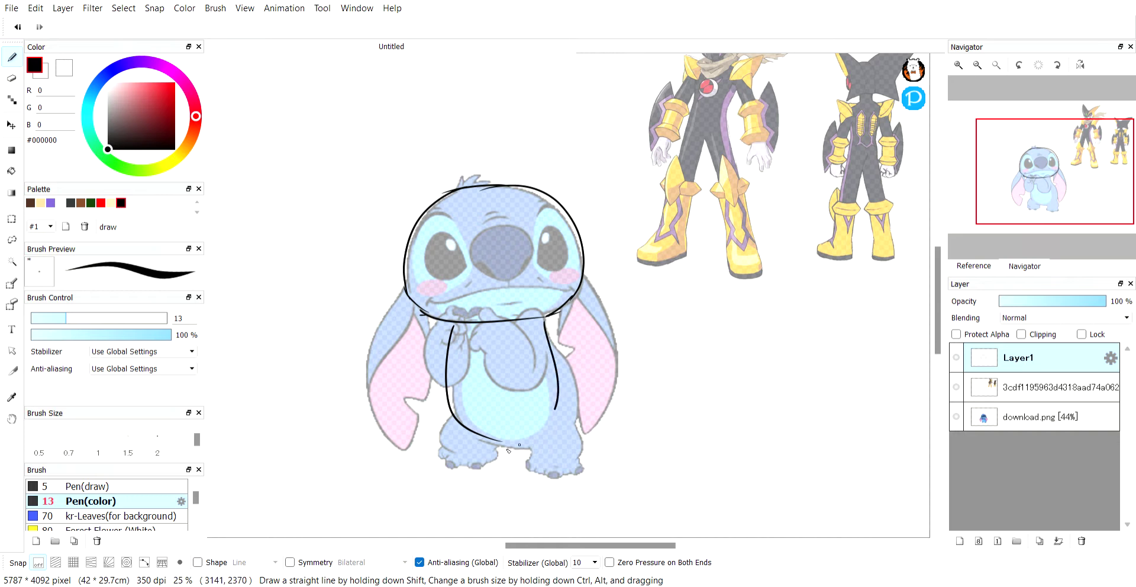
key(ctrl+z)
mouse_move(542, 318)
mouse_down()
mouse_move(560, 365)
mouse_move(500, 443)
mouse_up()
key(ctrl+z)
key(ctrl+z)
drag(453, 320, 453, 388)
drag(541, 316, 548, 432)
drag(464, 438, 538, 436)
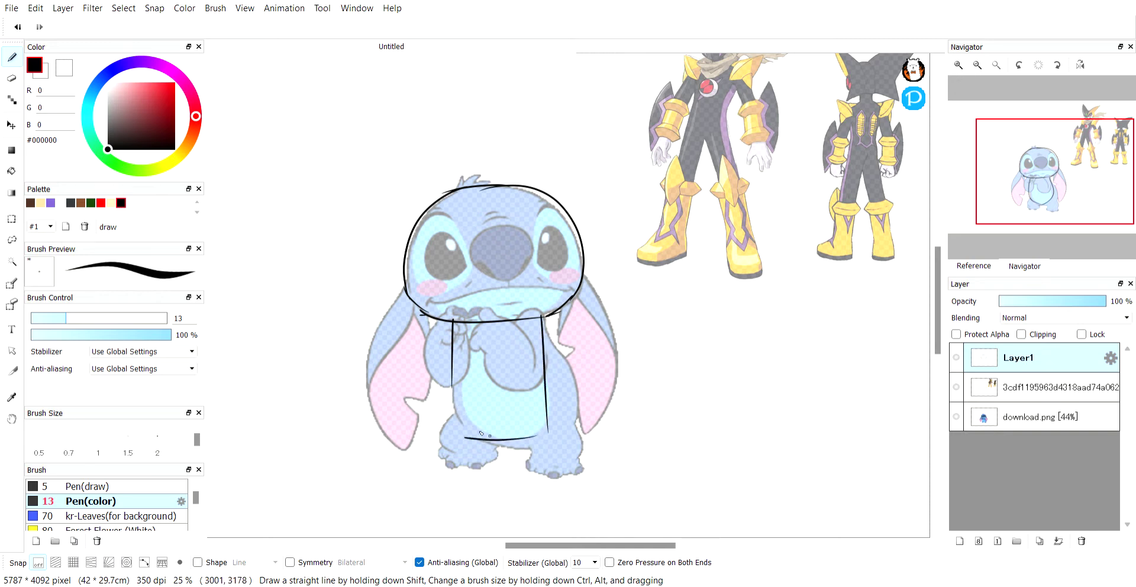
drag(452, 391, 451, 439)
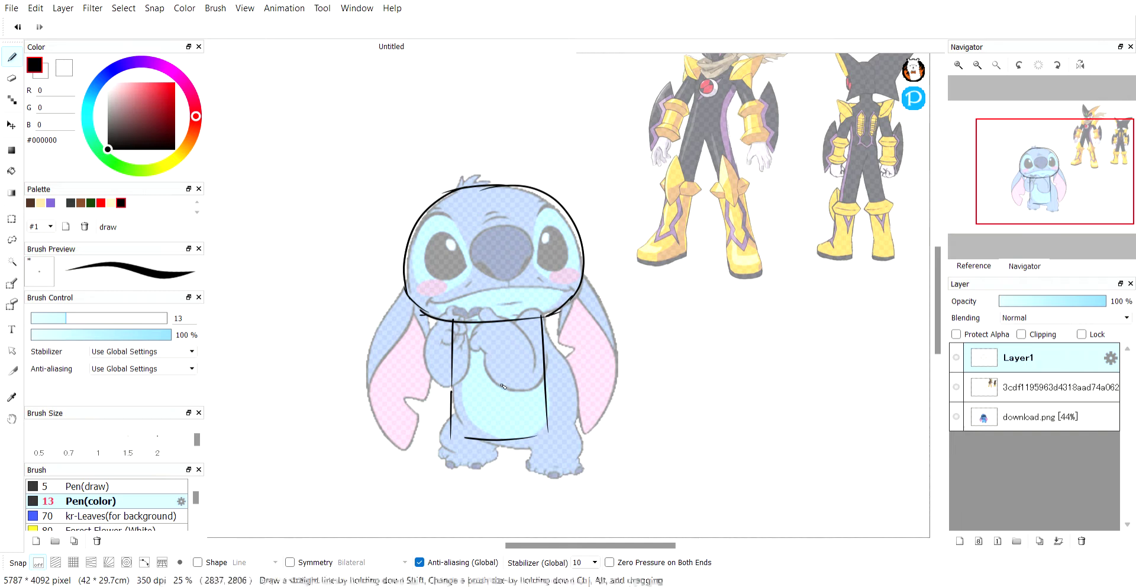
drag(530, 364, 532, 429)
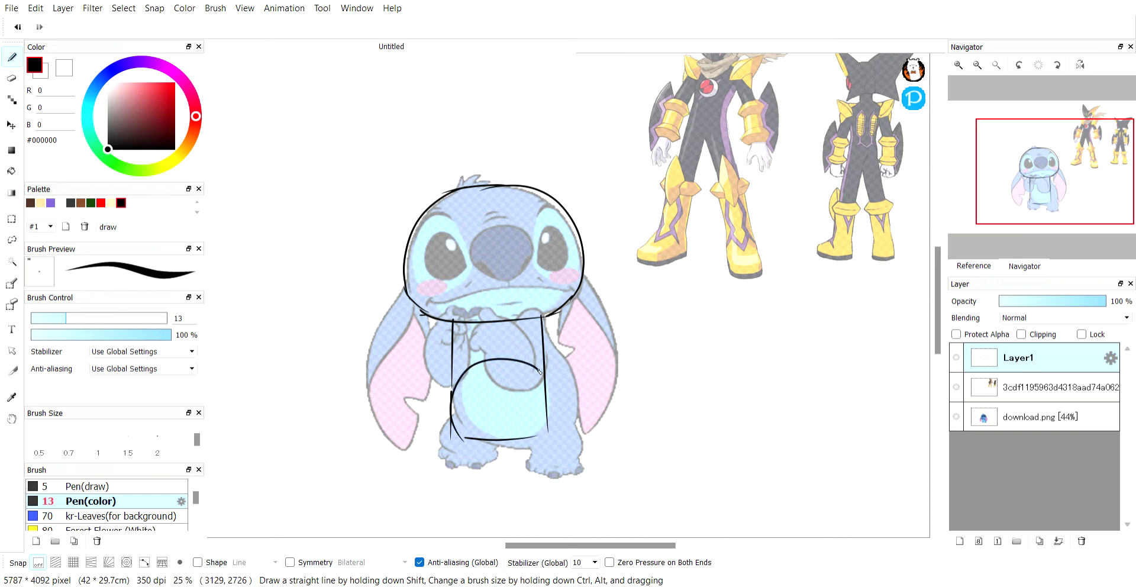
key(ctrl+z)
mouse_move(533, 369)
mouse_down()
mouse_move(485, 357)
mouse_move(529, 411)
mouse_up()
mouse_move(533, 364)
mouse_down()
mouse_move(523, 440)
mouse_move(480, 444)
mouse_up()
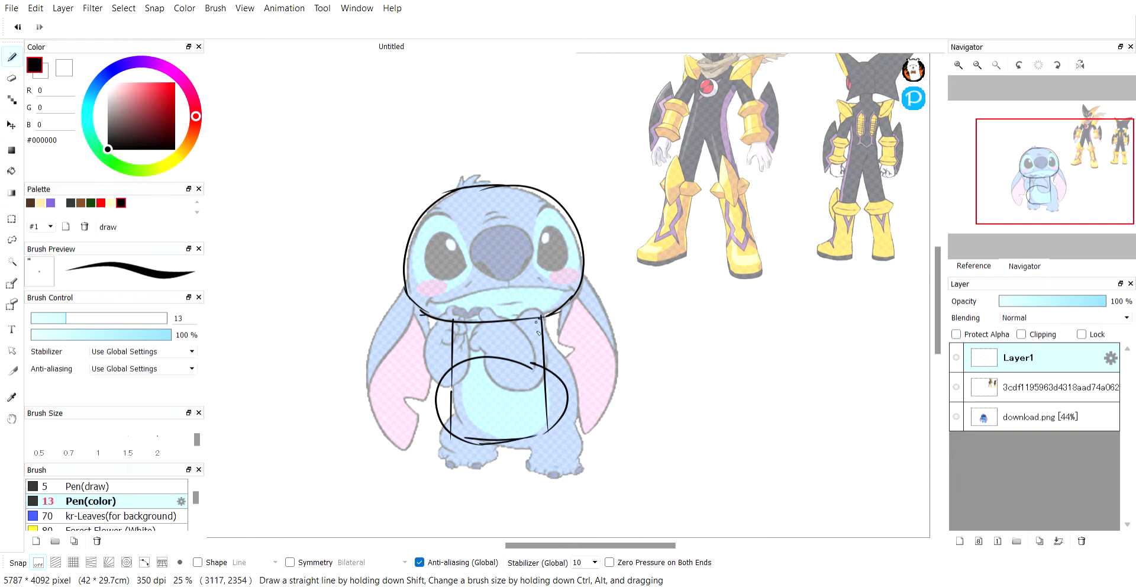
key(ctrl+z)
key(ctrl+z)
key(ctrl+z)
key(ctrl+z)
key(ctrl+z)
key(ctrl+z)
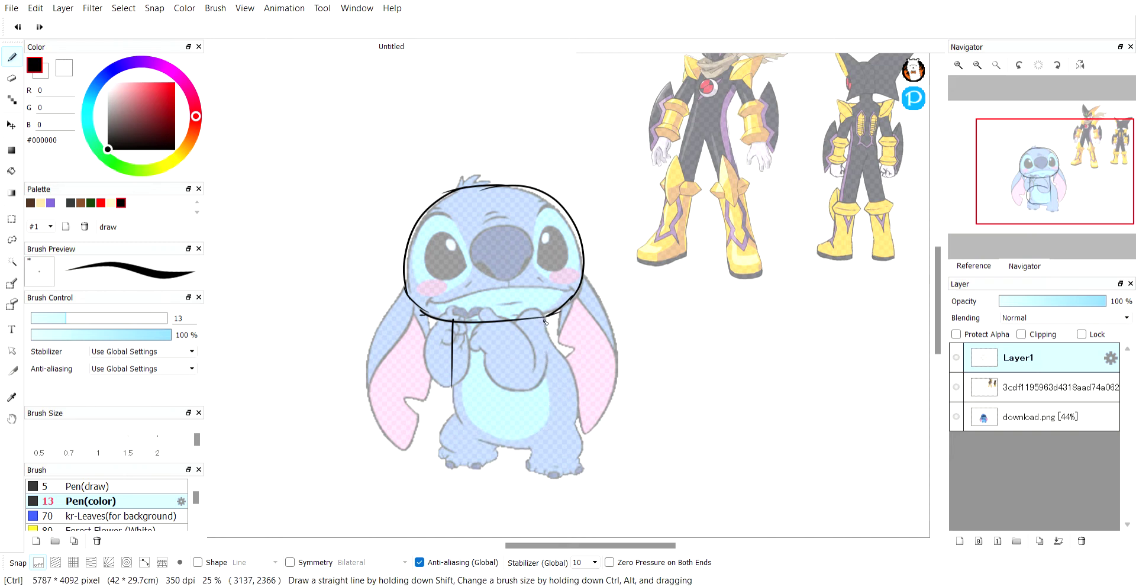
Step: Draw a torso beneath the head with slightly flaring sides and a curved base line at the hips
drag(545, 318, 567, 432)
mouse_move(455, 322)
mouse_down()
mouse_move(445, 431)
mouse_move(561, 431)
mouse_up()
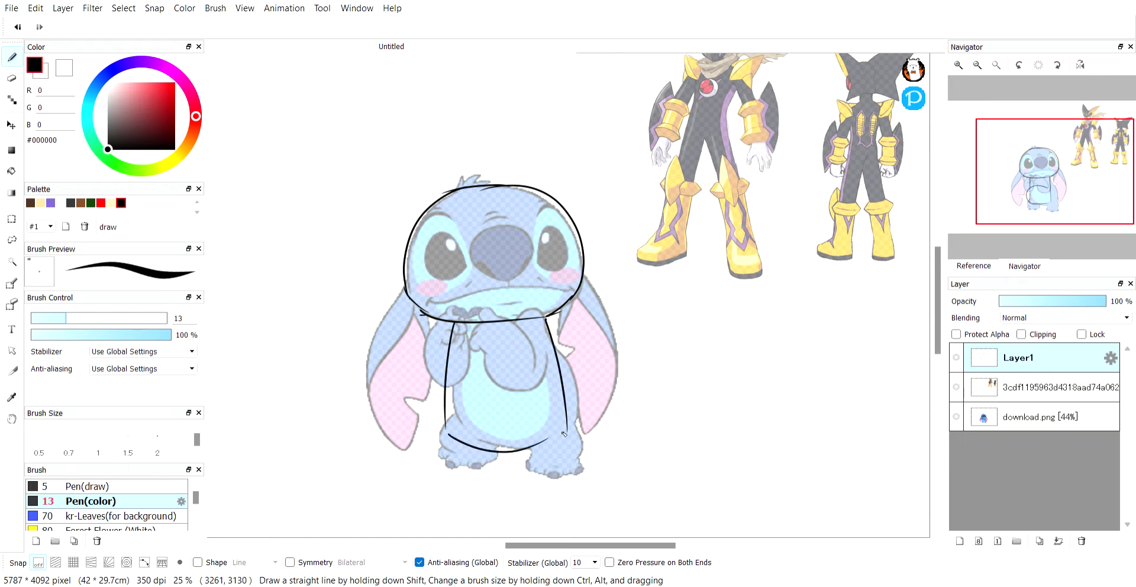
key(ctrl+z)
mouse_move(448, 435)
mouse_down()
mouse_move(566, 433)
mouse_move(434, 364)
mouse_move(418, 329)
mouse_move(452, 370)
mouse_up()
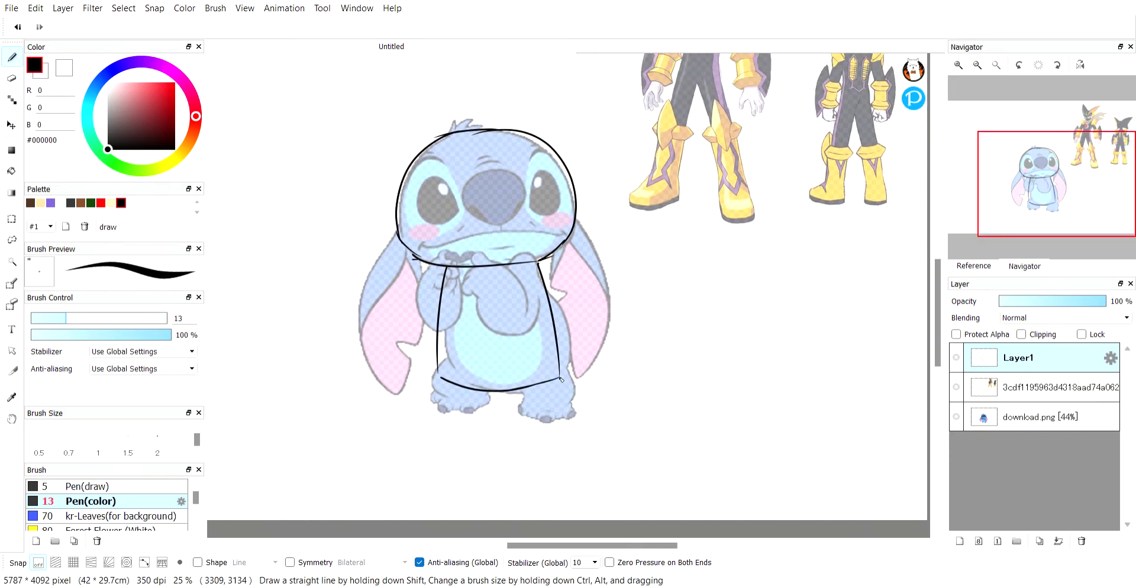
Step: Draw two short, straight legs extending below the torso, each closed with a sole line
mouse_move(554, 374)
mouse_down()
mouse_move(569, 401)
mouse_move(518, 401)
mouse_move(529, 428)
mouse_move(562, 402)
mouse_move(566, 419)
mouse_move(524, 428)
mouse_move(570, 421)
mouse_up()
key(ctrl+z)
drag(481, 389, 480, 433)
mouse_move(440, 371)
mouse_down()
mouse_move(436, 412)
mouse_move(450, 438)
mouse_move(440, 428)
mouse_move(478, 431)
mouse_up()
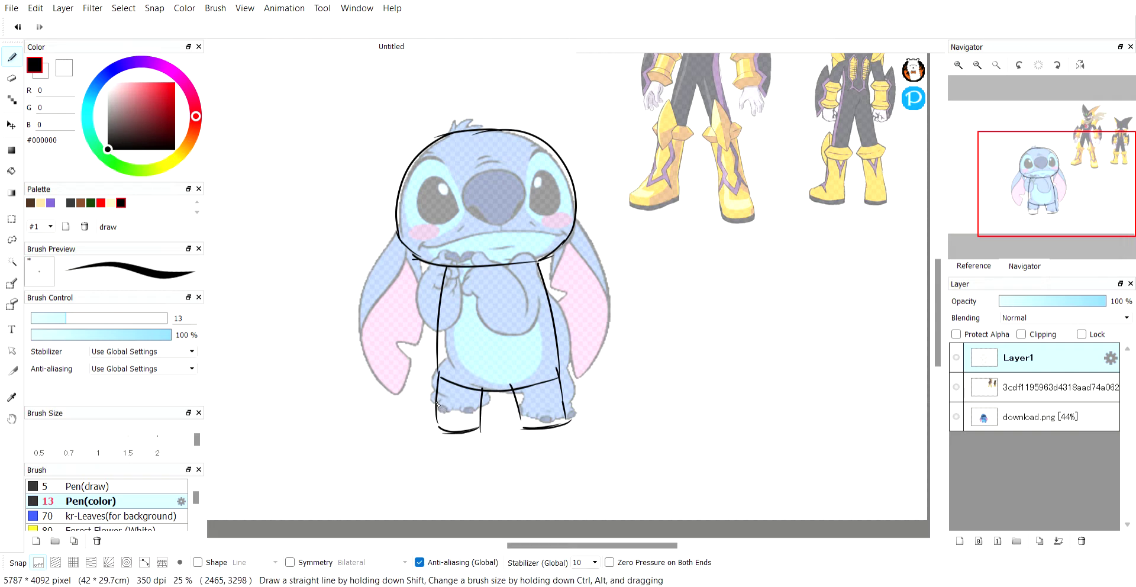
Step: Add horizontal band lines across the legs and shape the flat shoes at their ends
mouse_move(517, 410)
mouse_down()
mouse_move(565, 399)
mouse_move(573, 433)
mouse_up()
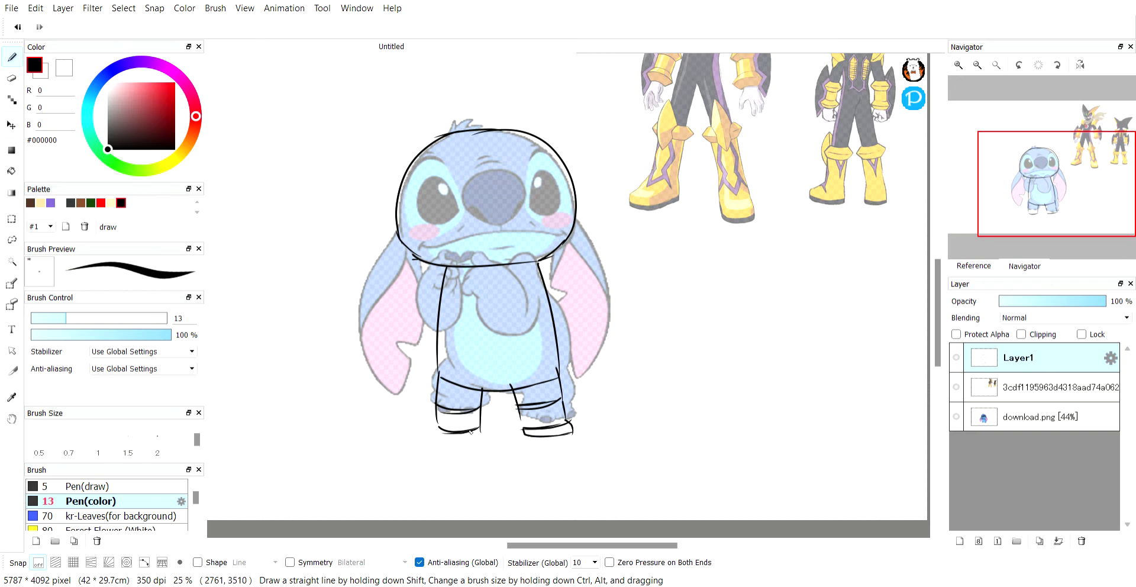
drag(440, 428, 481, 432)
key(space)
drag(470, 287, 501, 330)
drag(515, 436, 542, 433)
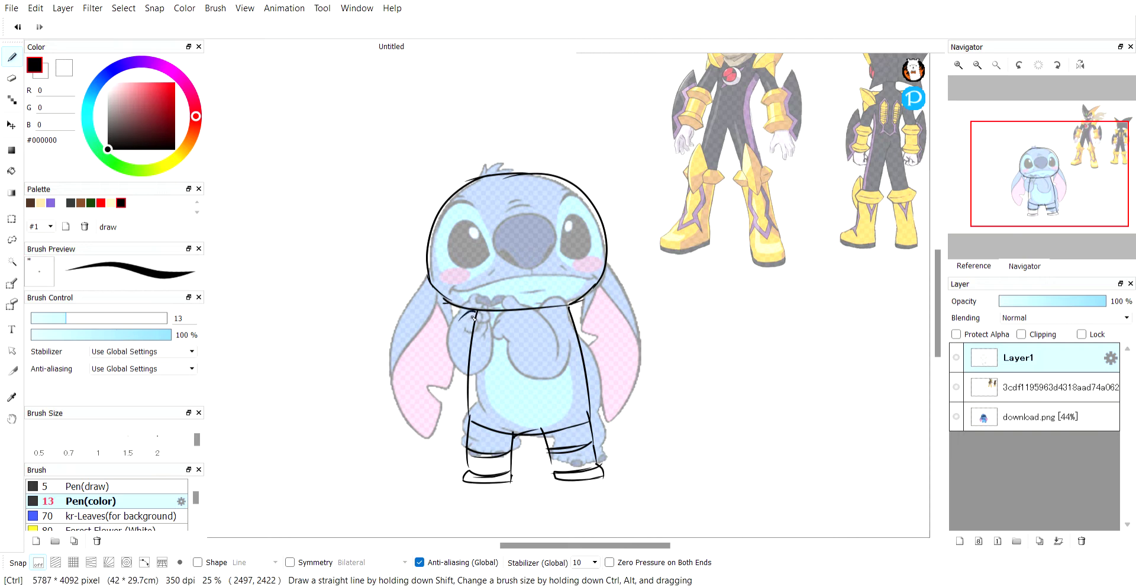
Step: Try short, rounded arms curving outward from both shoulders, and undo the strokes
drag(473, 311, 440, 378)
drag(475, 310, 471, 367)
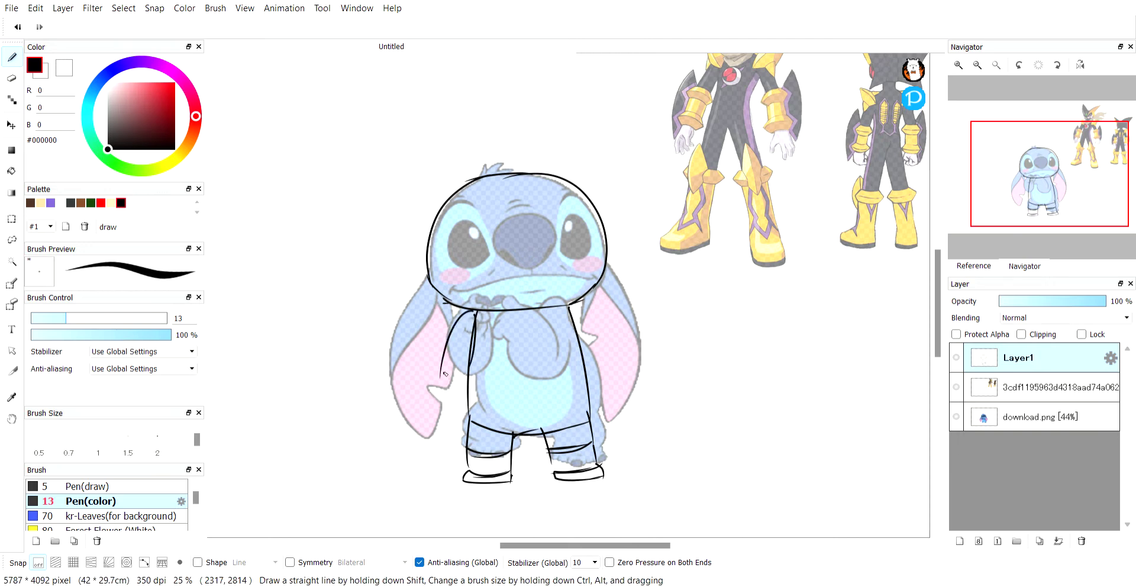
key(ctrl+z)
key(ctrl+z)
mouse_move(475, 314)
mouse_down()
mouse_move(446, 342)
mouse_move(443, 375)
mouse_move(472, 378)
mouse_up()
mouse_move(570, 308)
mouse_down()
mouse_move(605, 343)
mouse_move(598, 393)
mouse_move(594, 330)
mouse_move(610, 383)
mouse_up()
key(ctrl+z)
key(ctrl+z)
drag(569, 307, 609, 366)
drag(569, 309, 584, 388)
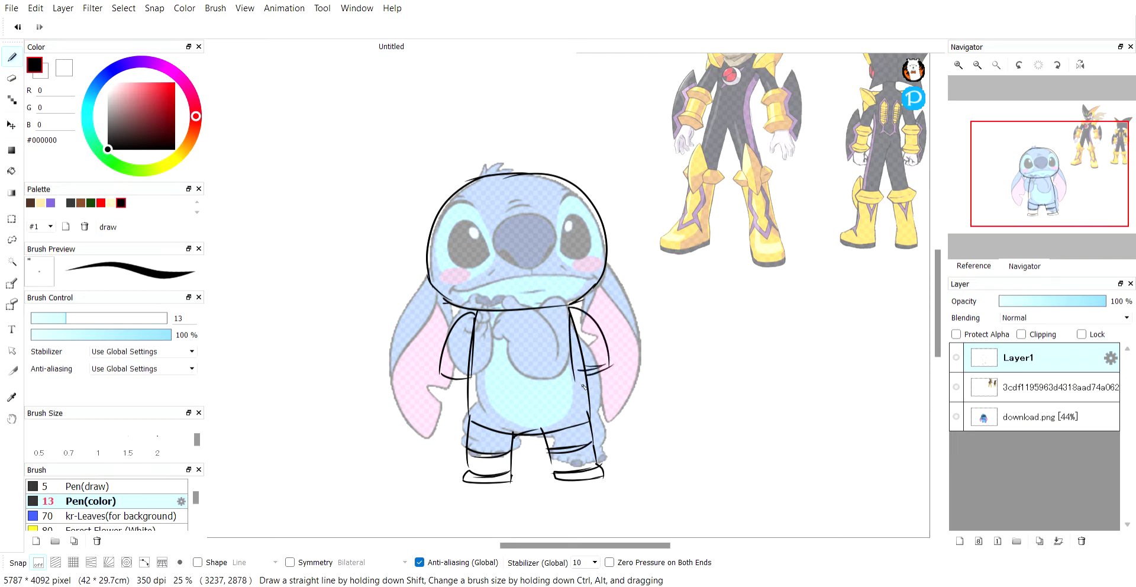
key(ctrl+z)
key(ctrl+z)
key(ctrl+z)
key(ctrl+z)
key(ctrl+z)
key(ctrl+z)
key(ctrl+z)
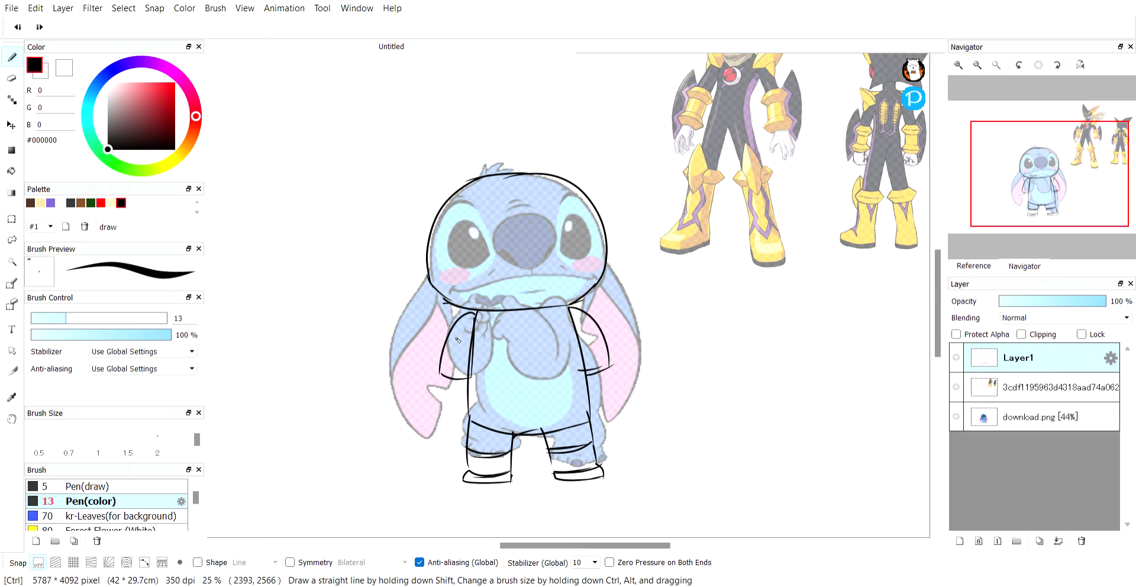
Step: Try a longer, slanted left arm with a wrist band and rounded hand, and undo the strokes
mouse_move(466, 313)
mouse_down()
mouse_move(429, 368)
mouse_move(444, 379)
mouse_move(460, 377)
mouse_move(474, 325)
mouse_up()
drag(458, 377, 436, 395)
mouse_move(434, 357)
mouse_down()
mouse_move(457, 379)
mouse_move(442, 394)
mouse_move(463, 374)
mouse_move(430, 400)
mouse_move(460, 373)
mouse_move(441, 376)
mouse_up()
key(ctrl+z)
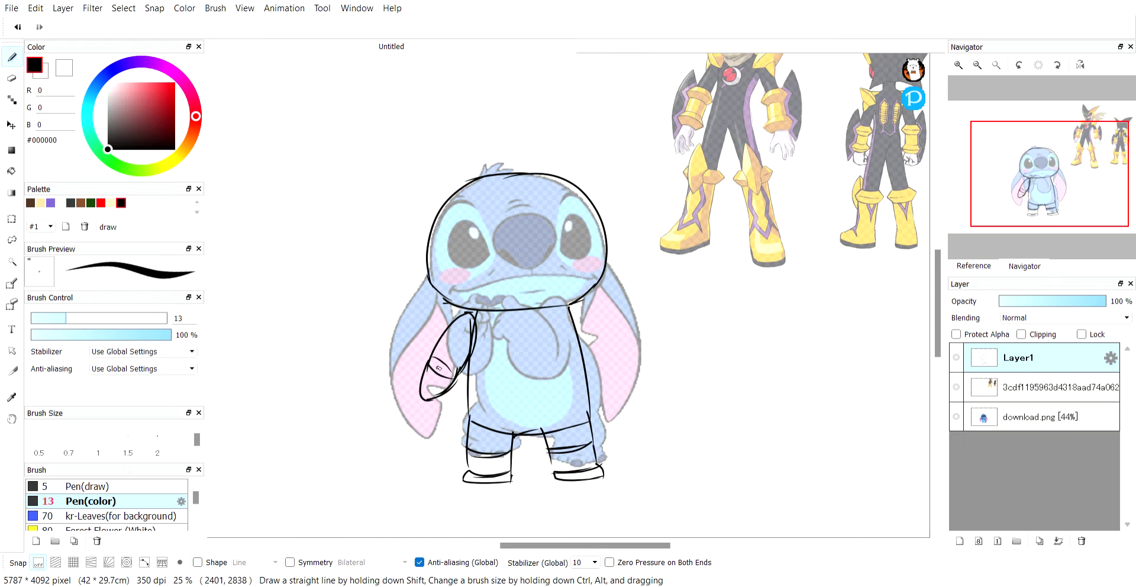
key(ctrl+z)
key(ctrl+z)
key(ctrl+z)
key(ctrl+z)
key(ctrl+z)
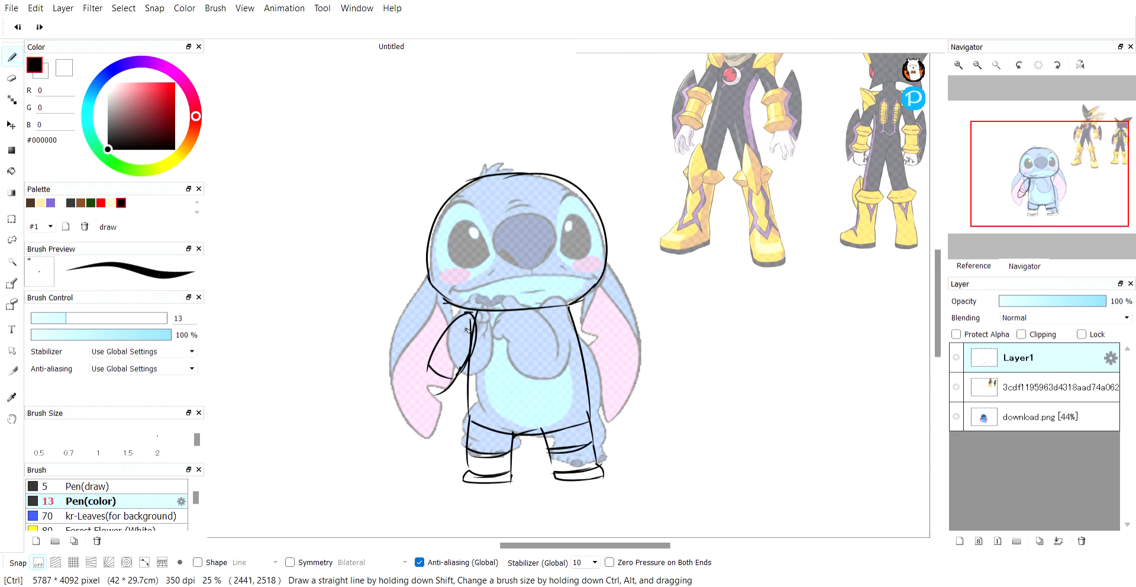
key(ctrl+z)
key(ctrl+z)
Step: Draw the left arm as a slanted oval from the shoulder, with cuff bands and a rounded hand
mouse_move(466, 314)
mouse_down()
mouse_move(446, 398)
mouse_move(475, 320)
mouse_up()
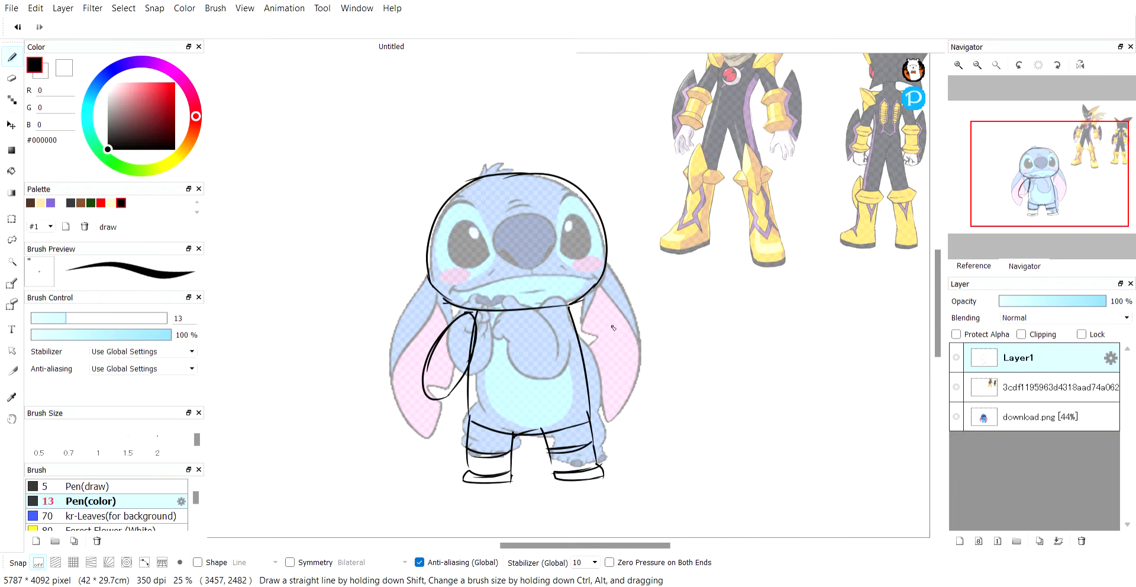
mouse_move(428, 371)
mouse_down()
mouse_move(454, 391)
mouse_move(461, 378)
mouse_move(456, 395)
mouse_move(428, 391)
mouse_move(422, 373)
mouse_move(417, 409)
mouse_move(450, 404)
mouse_move(461, 382)
mouse_move(439, 403)
mouse_up()
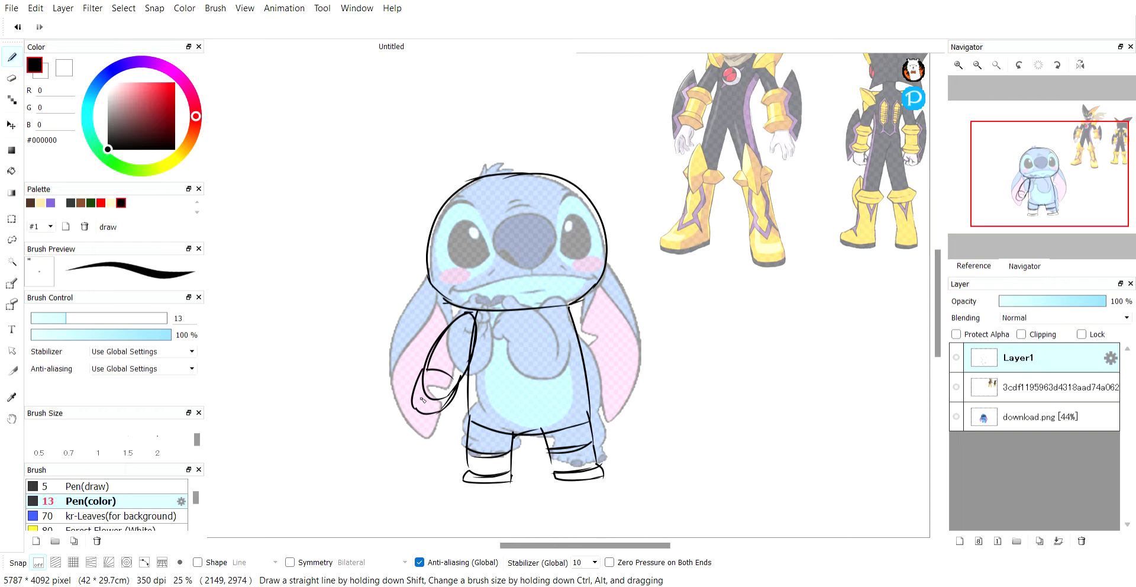
key(ctrl+z)
key(ctrl+z)
key(ctrl+z)
key(ctrl+z)
key(ctrl+z)
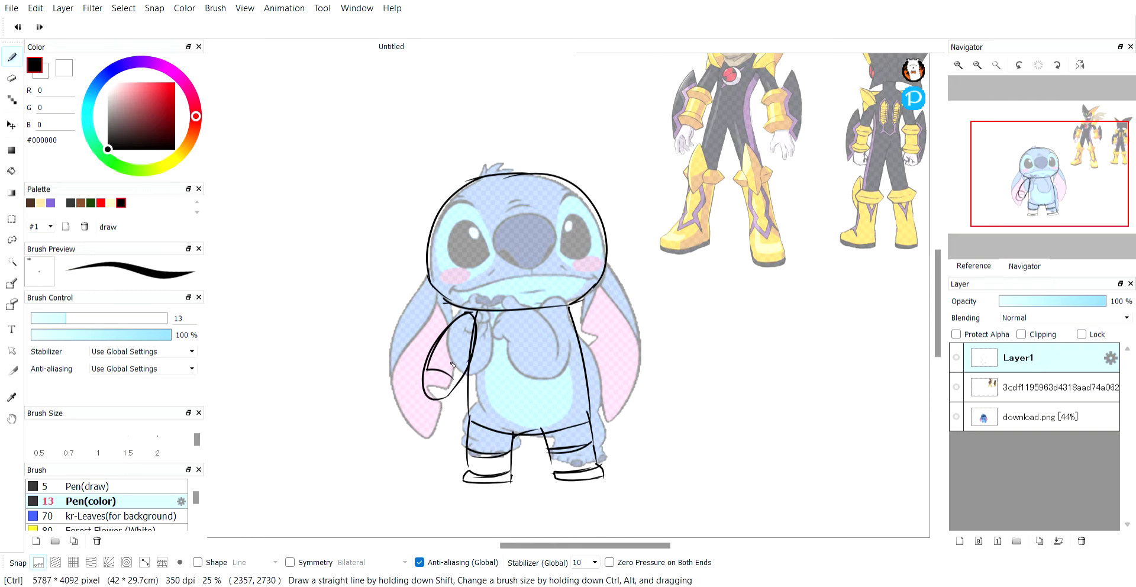
mouse_move(433, 353)
mouse_down()
mouse_move(465, 379)
mouse_move(448, 407)
mouse_move(467, 375)
mouse_up()
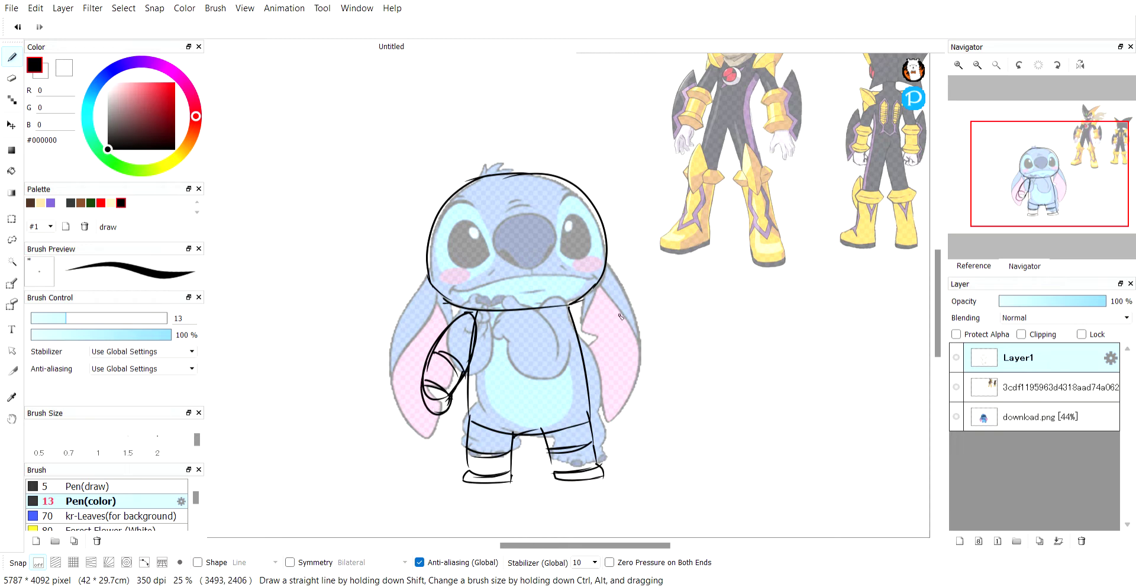
Step: Draw the matching right arm slanting outward from the shoulder, ending in a hand
drag(578, 318, 613, 372)
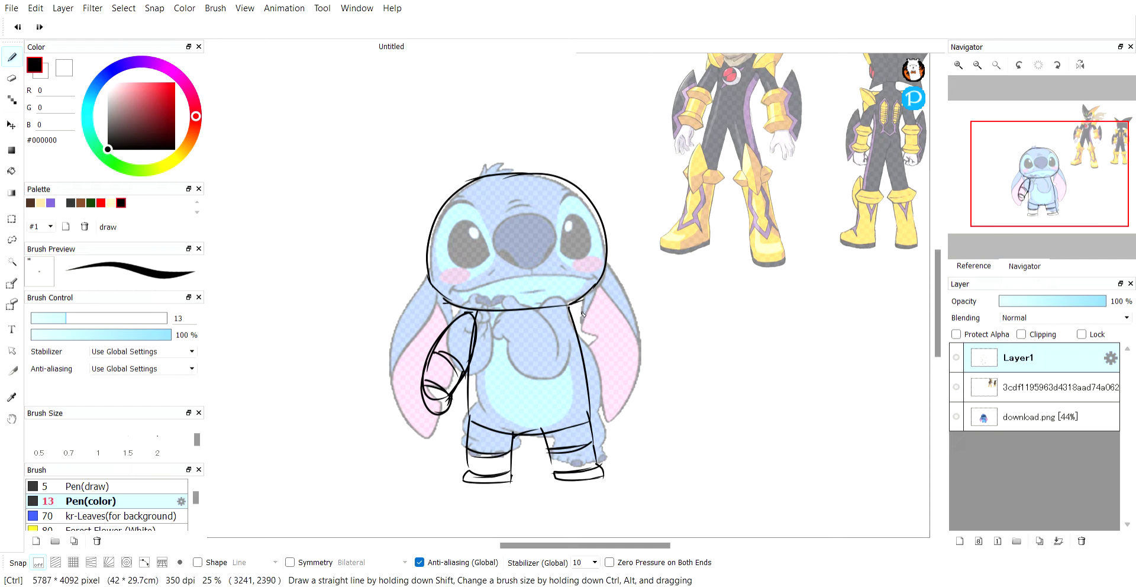
mouse_move(576, 310)
mouse_down()
mouse_move(618, 362)
mouse_move(622, 387)
mouse_move(624, 359)
mouse_move(594, 358)
mouse_move(620, 354)
mouse_move(612, 392)
mouse_move(626, 373)
mouse_move(625, 396)
mouse_up()
mouse_move(608, 338)
mouse_down()
mouse_move(625, 368)
mouse_move(601, 347)
mouse_move(635, 376)
mouse_move(629, 396)
mouse_up()
drag(624, 393, 618, 408)
Step: Add fingers and cuff lines to the arms and reinforce the right arm's outline from the shoulder down
drag(418, 397, 443, 416)
mouse_move(439, 345)
mouse_down()
mouse_move(459, 362)
mouse_move(449, 399)
mouse_move(433, 349)
mouse_move(459, 385)
mouse_up()
drag(573, 313, 594, 372)
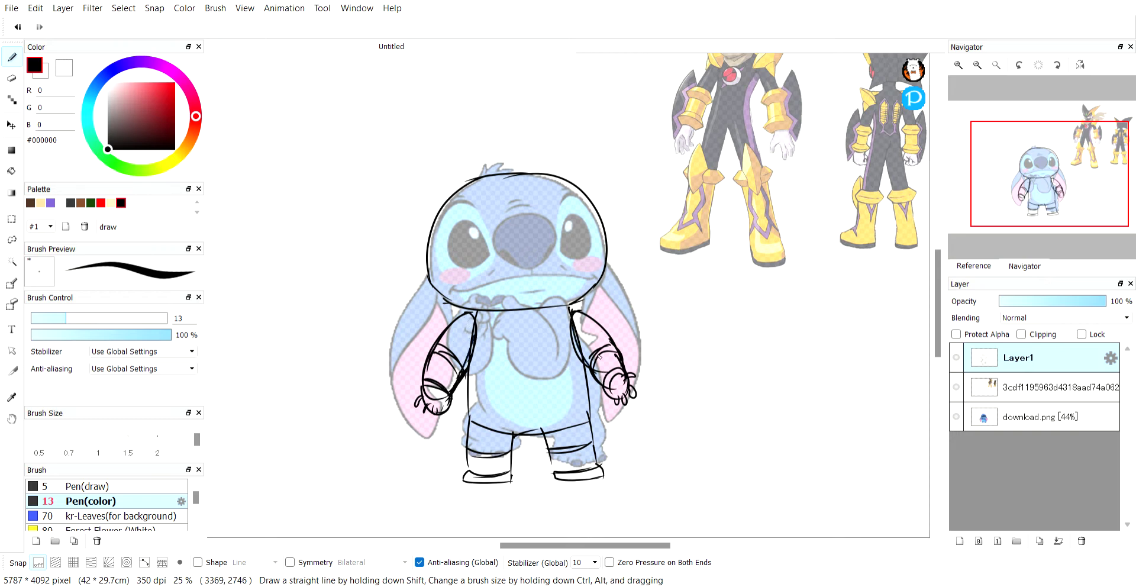
mouse_move(578, 310)
mouse_down()
mouse_move(616, 344)
mouse_move(605, 343)
mouse_move(602, 388)
mouse_move(619, 402)
mouse_up()
Step: Arch the crotch line and go over the legs, shoes, torso sides and chin line with reinforcing strokes
mouse_move(514, 436)
mouse_down()
mouse_move(598, 438)
mouse_move(589, 426)
mouse_move(598, 463)
mouse_up()
mouse_move(512, 450)
mouse_down()
mouse_move(461, 480)
mouse_move(554, 478)
mouse_up()
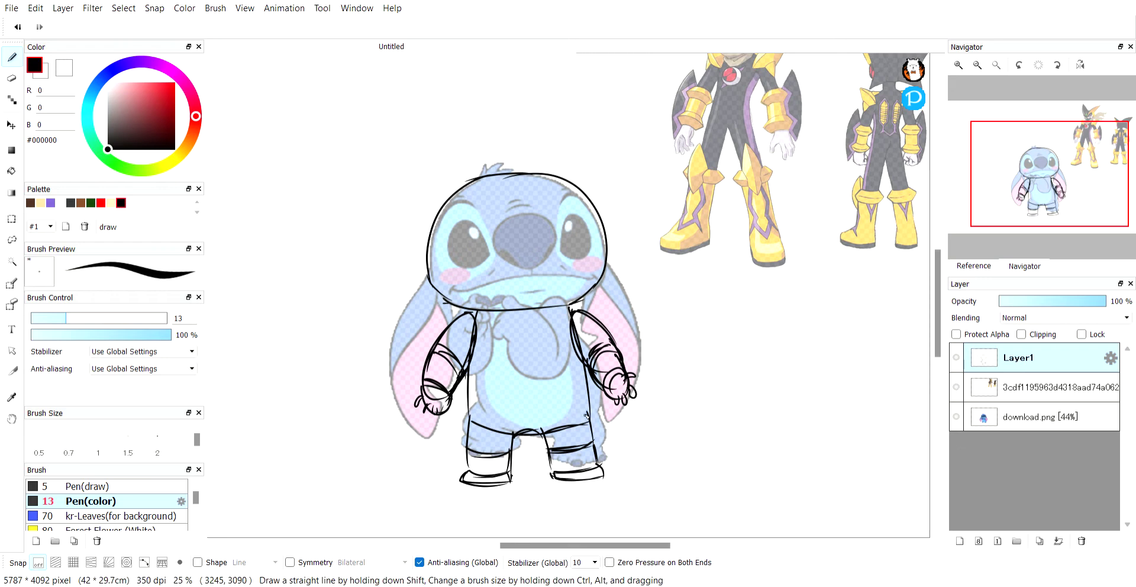
drag(590, 368, 588, 429)
drag(476, 366, 473, 424)
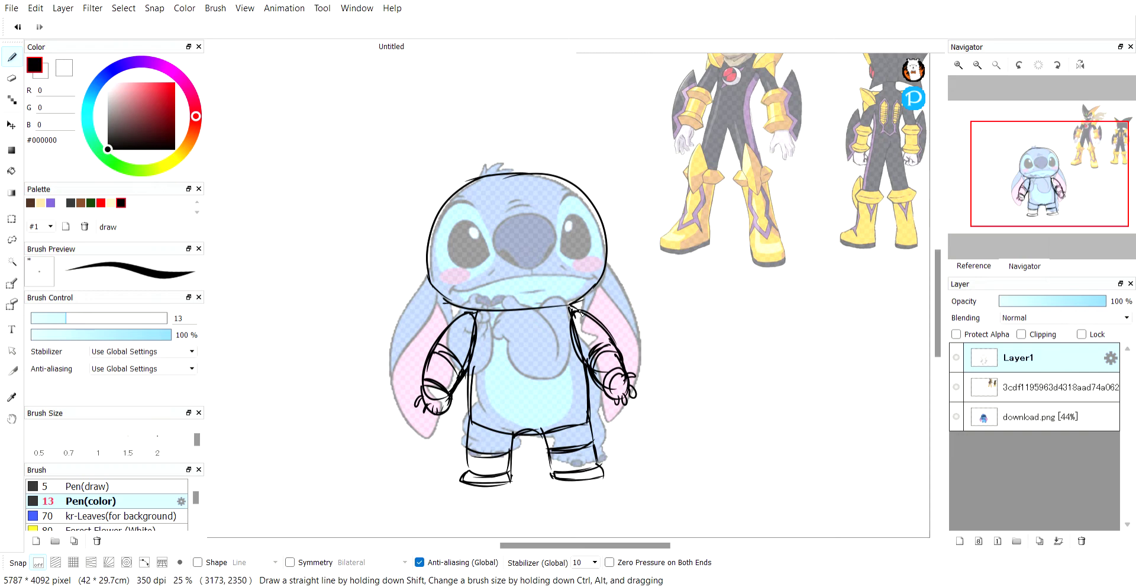
drag(597, 286, 557, 309)
drag(476, 313, 573, 307)
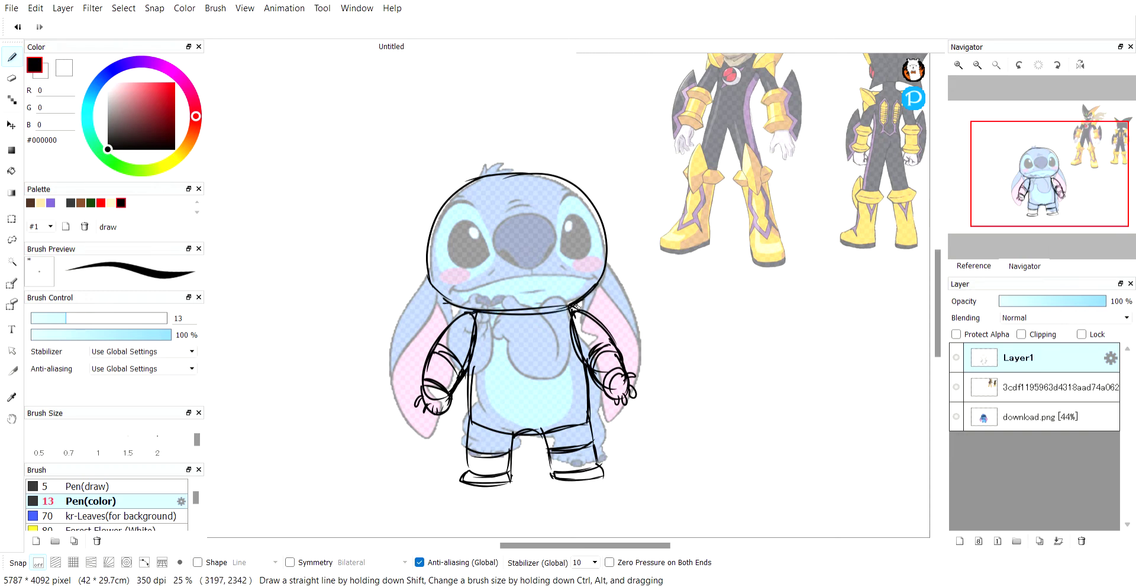
Step: Draw a vertical and a horizontal guideline across the face and a small circle on each side of the head
drag(520, 203, 517, 302)
drag(444, 262, 604, 264)
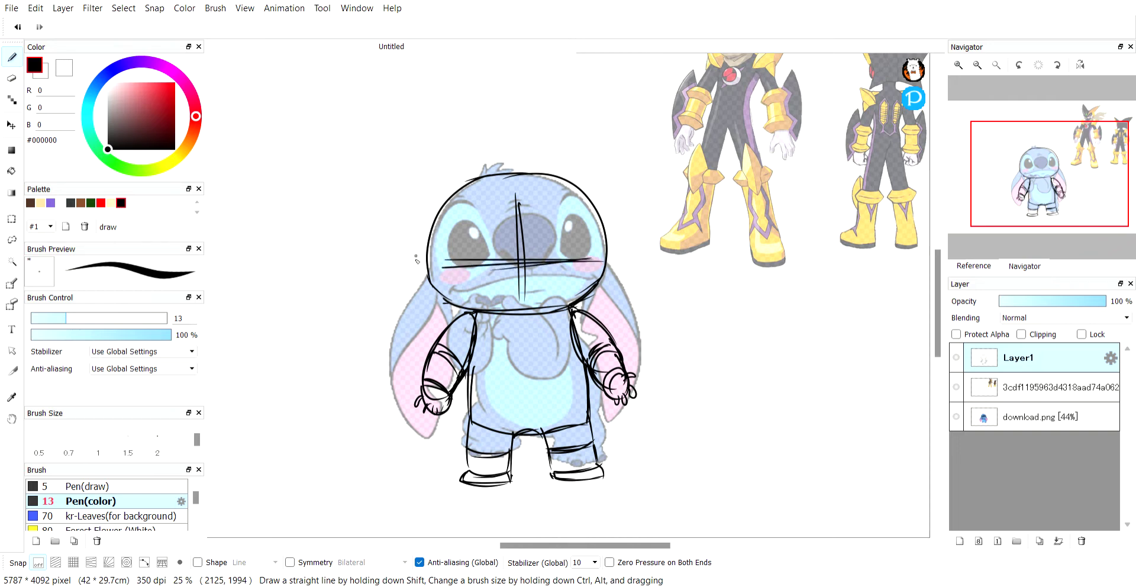
mouse_move(443, 248)
mouse_down()
mouse_move(423, 253)
mouse_move(441, 277)
mouse_up()
mouse_move(604, 248)
mouse_down()
mouse_move(613, 273)
mouse_move(609, 244)
mouse_up()
Step: Draw a long, drooping pointed ear from the head's upper left, with a downward spike below the side circle
key(space)
drag(697, 262, 692, 315)
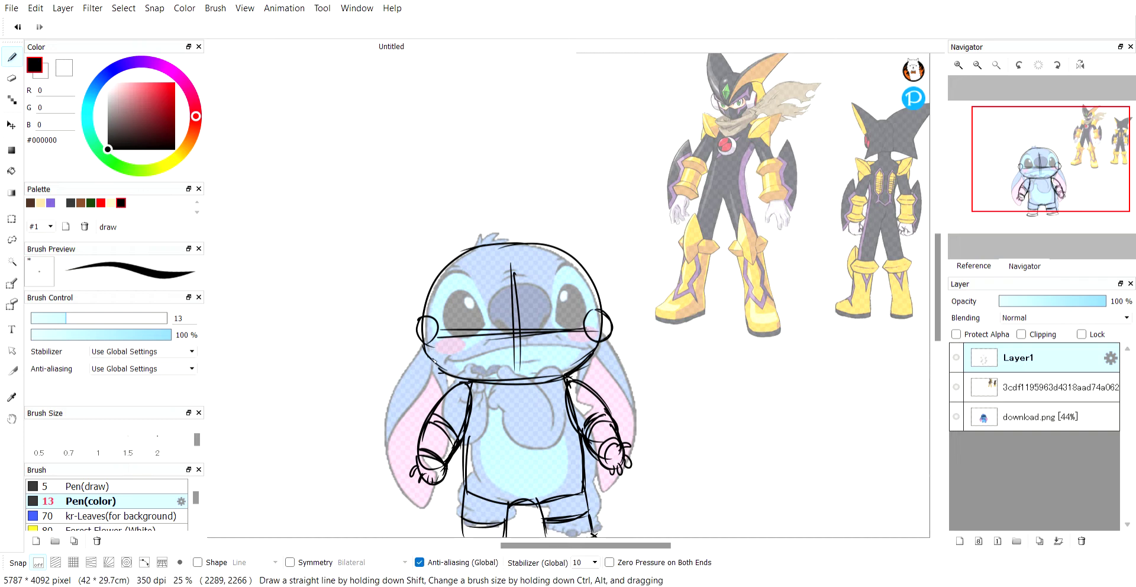
drag(403, 440, 431, 342)
mouse_move(461, 252)
mouse_down()
mouse_move(391, 297)
mouse_move(382, 389)
mouse_move(445, 336)
mouse_move(413, 449)
mouse_move(442, 373)
mouse_up()
key(ctrl+z)
drag(456, 379, 404, 454)
key(ctrl+z)
key(ctrl+y)
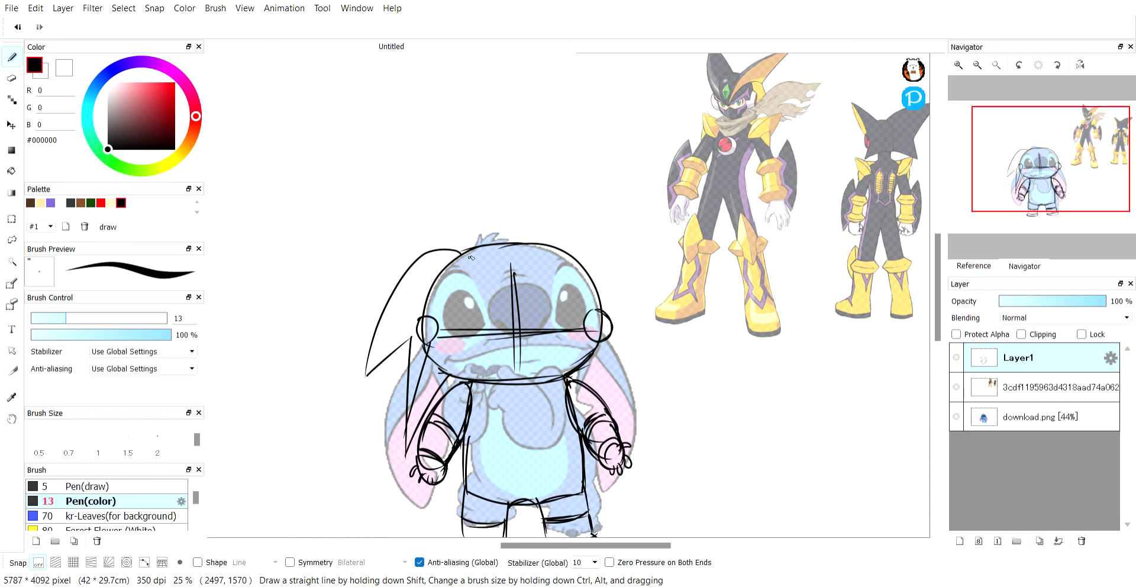
mouse_move(484, 247)
mouse_down()
mouse_move(406, 262)
mouse_move(462, 251)
mouse_move(449, 243)
mouse_move(383, 342)
mouse_up()
key(ctrl+z)
drag(475, 248, 368, 357)
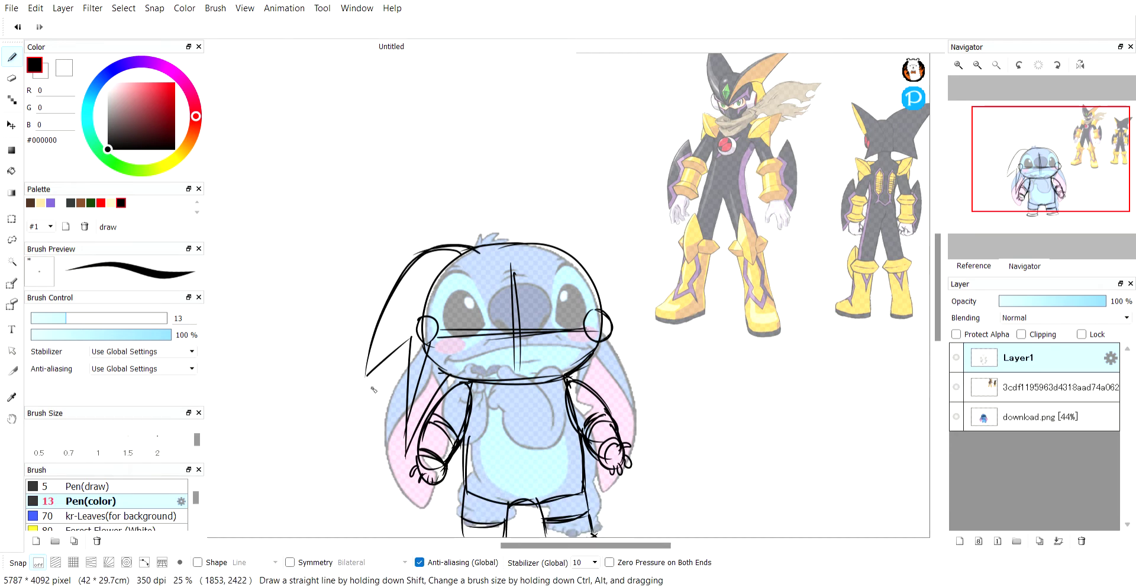
Step: Draw V-shaped helmet lines down the forehead and rough in a drooping pointed ear on the head's right side
mouse_move(464, 255)
mouse_down()
mouse_move(458, 307)
mouse_move(521, 381)
mouse_move(559, 289)
mouse_move(503, 248)
mouse_move(496, 257)
mouse_move(545, 286)
mouse_move(587, 371)
mouse_up()
drag(587, 372, 560, 293)
key(ctrl+z)
drag(500, 259, 588, 381)
key(ctrl+z)
key(ctrl+z)
key(ctrl+z)
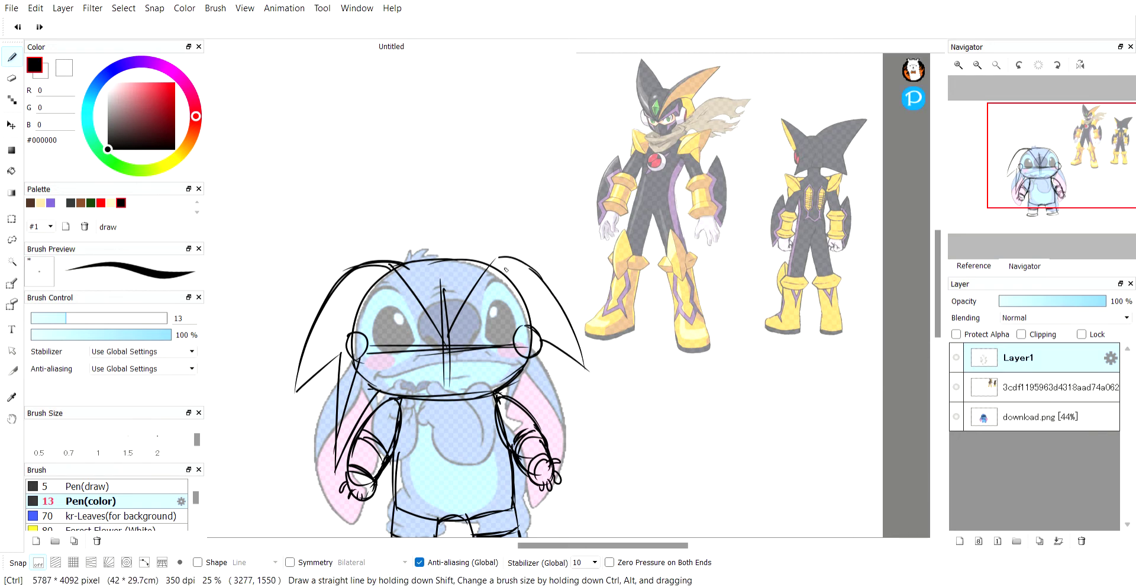
Step: Rework the right drooping ear's outline and add a downward spike beneath the right side circle
mouse_move(498, 257)
mouse_down()
mouse_move(561, 310)
mouse_move(578, 379)
mouse_up()
key(ctrl+z)
key(ctrl+z)
drag(577, 378, 557, 315)
drag(541, 351, 559, 442)
mouse_move(510, 387)
mouse_down()
mouse_move(560, 429)
mouse_move(552, 375)
mouse_move(559, 441)
mouse_move(516, 381)
mouse_move(583, 376)
mouse_move(573, 340)
mouse_up()
Step: Draw an upward-pointing helmet horn on the head's right side and erase the drooping ear lines beneath it
drag(490, 264, 566, 243)
drag(549, 317, 568, 246)
drag(547, 302, 574, 236)
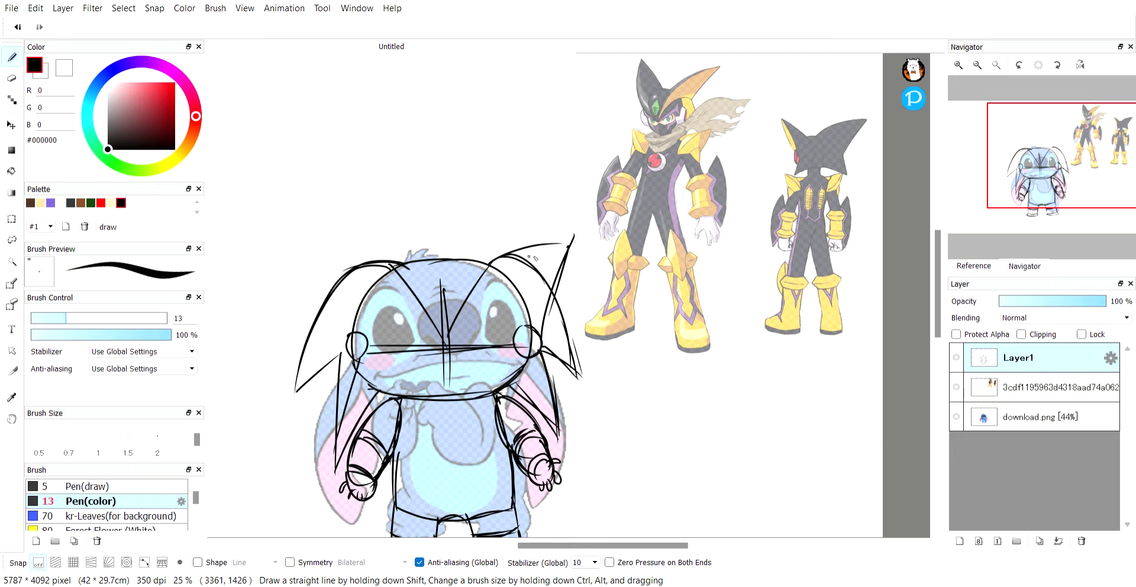
key(e)
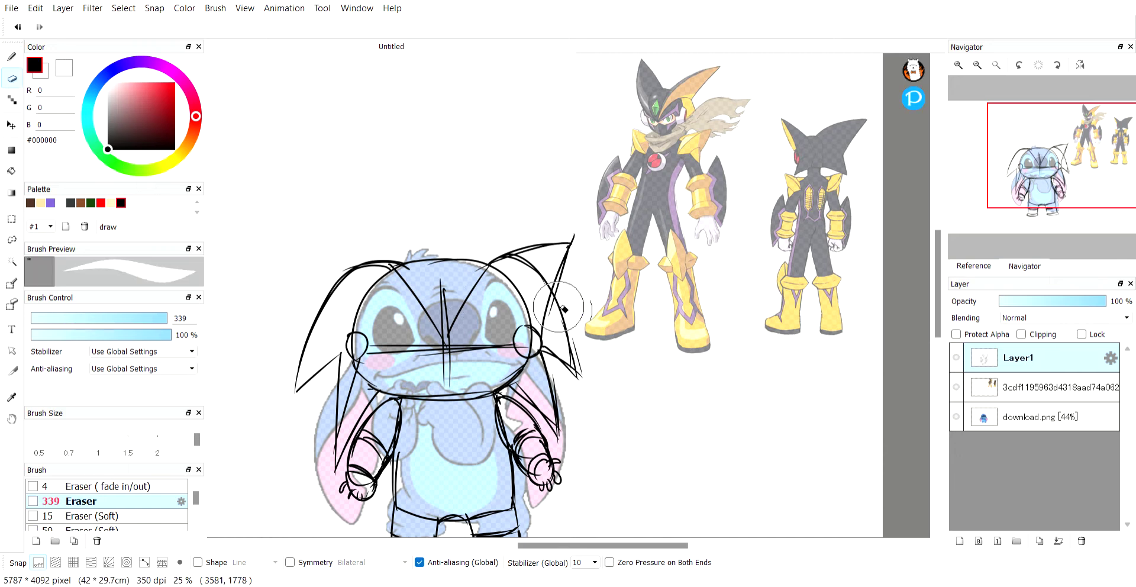
mouse_move(583, 384)
mouse_down()
mouse_move(576, 307)
mouse_move(572, 374)
mouse_move(563, 332)
mouse_up()
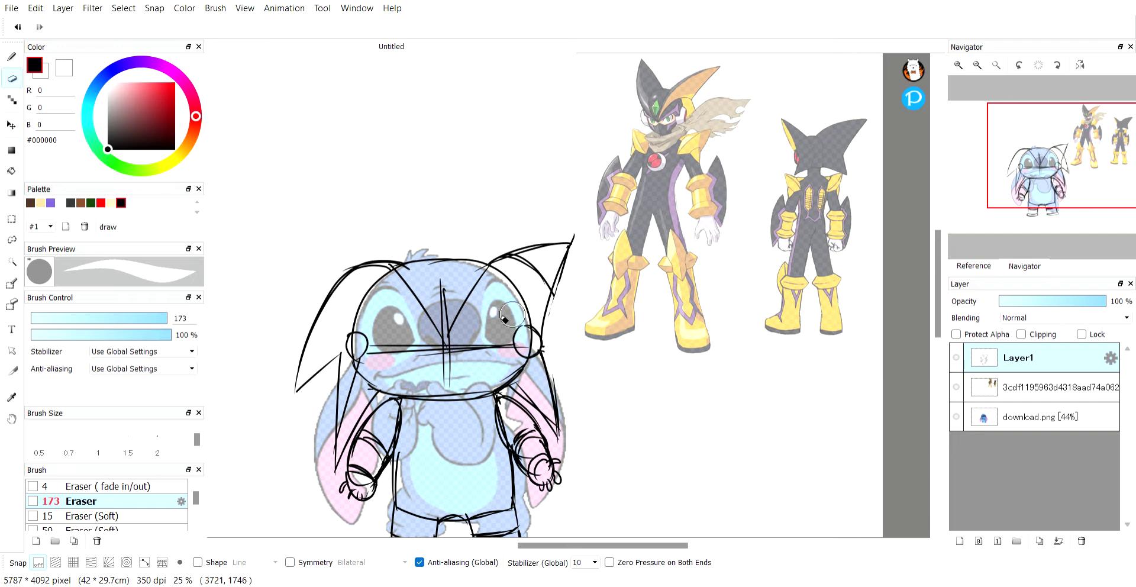
Step: Draw a matching upward-pointing horn on the head's left side and erase the drooping ear beneath it
key(b)
drag(354, 340, 307, 240)
mouse_move(393, 261)
mouse_down()
mouse_move(310, 237)
mouse_move(408, 289)
mouse_move(311, 238)
mouse_up()
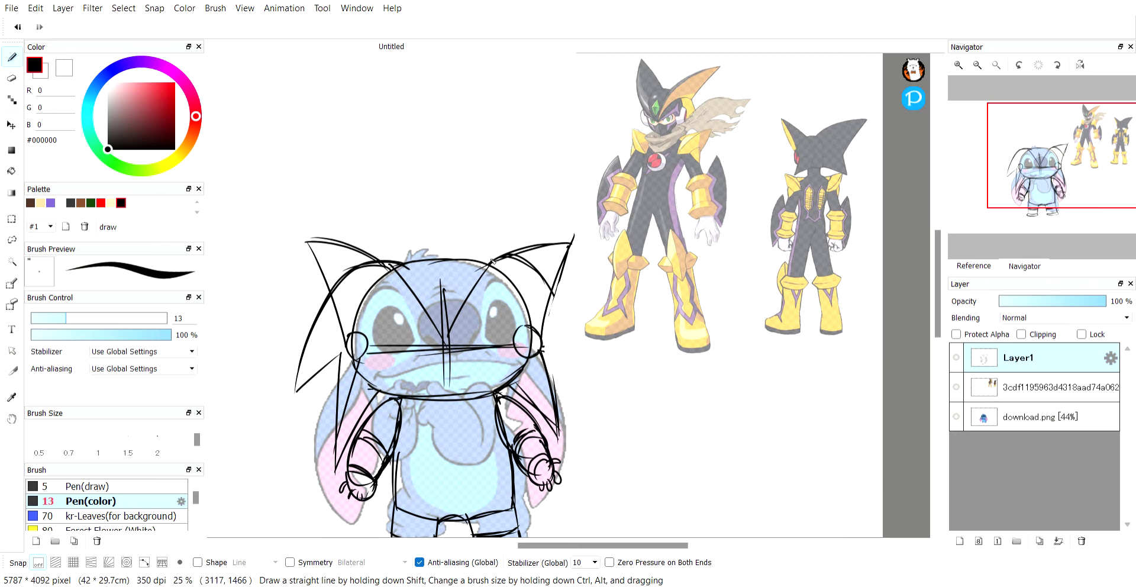
key(e)
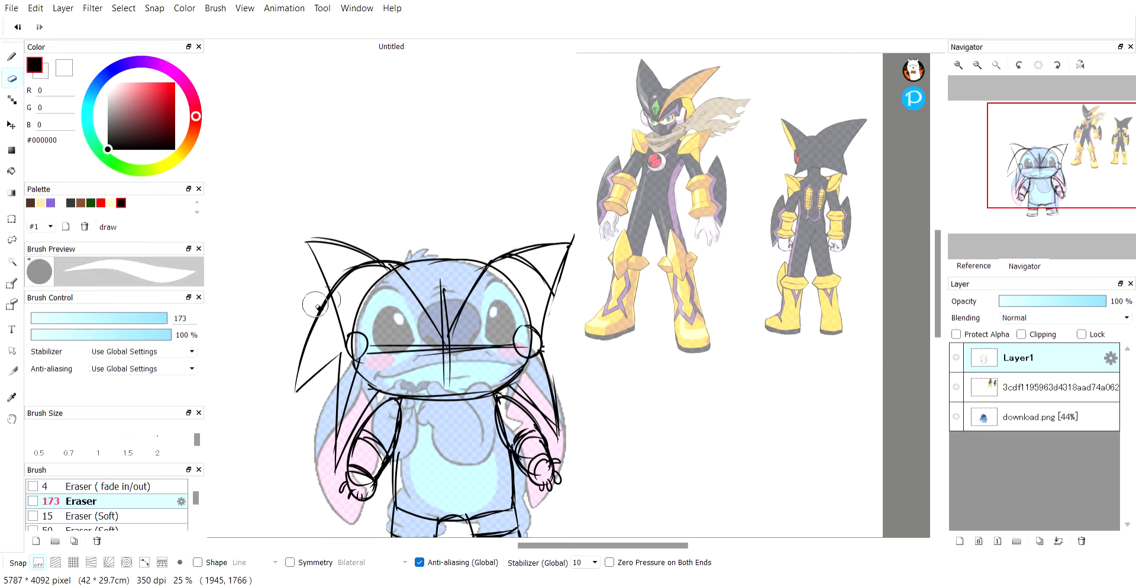
mouse_move(319, 311)
mouse_down()
mouse_move(298, 408)
mouse_move(310, 371)
mouse_up()
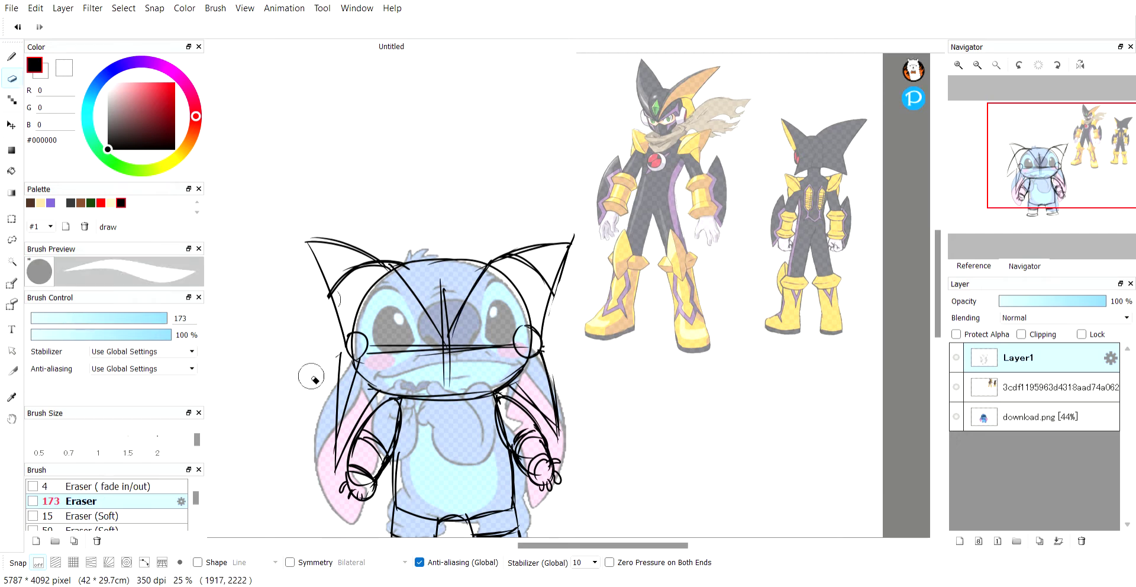
Step: Reshape and reinforce the downward spikes hanging below both side circles of the head
key(b)
drag(345, 349, 355, 450)
mouse_move(349, 349)
mouse_down()
mouse_move(332, 454)
mouse_move(348, 347)
mouse_up()
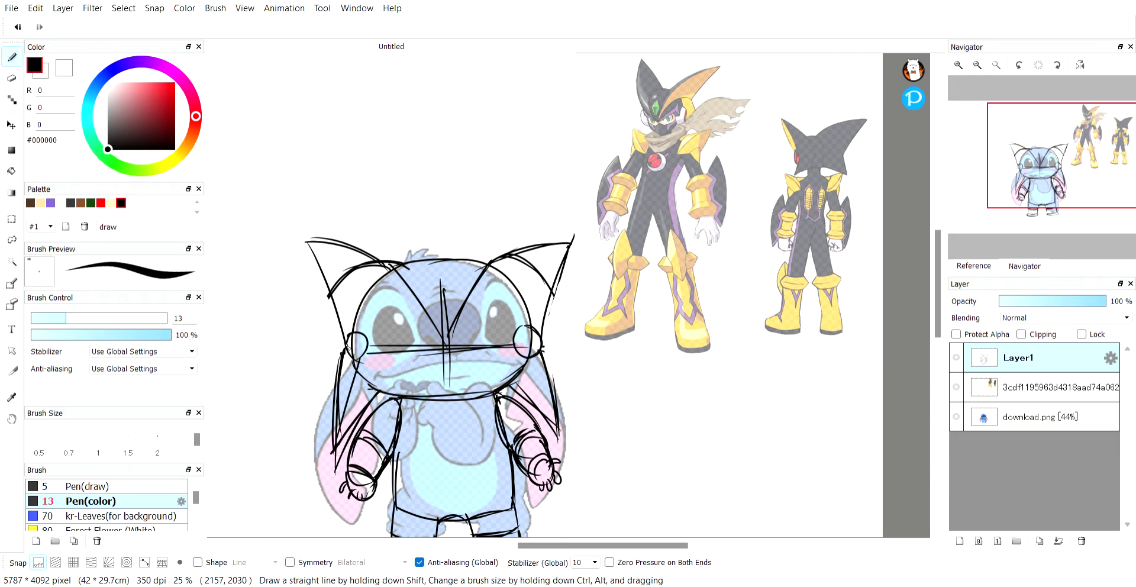
drag(509, 388, 565, 461)
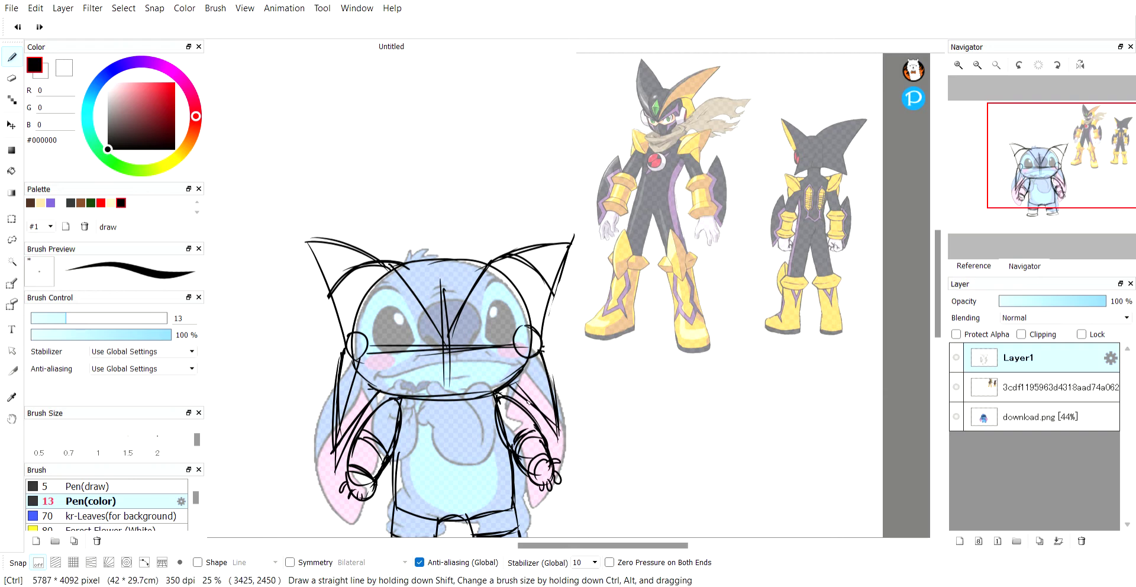
drag(512, 390, 563, 445)
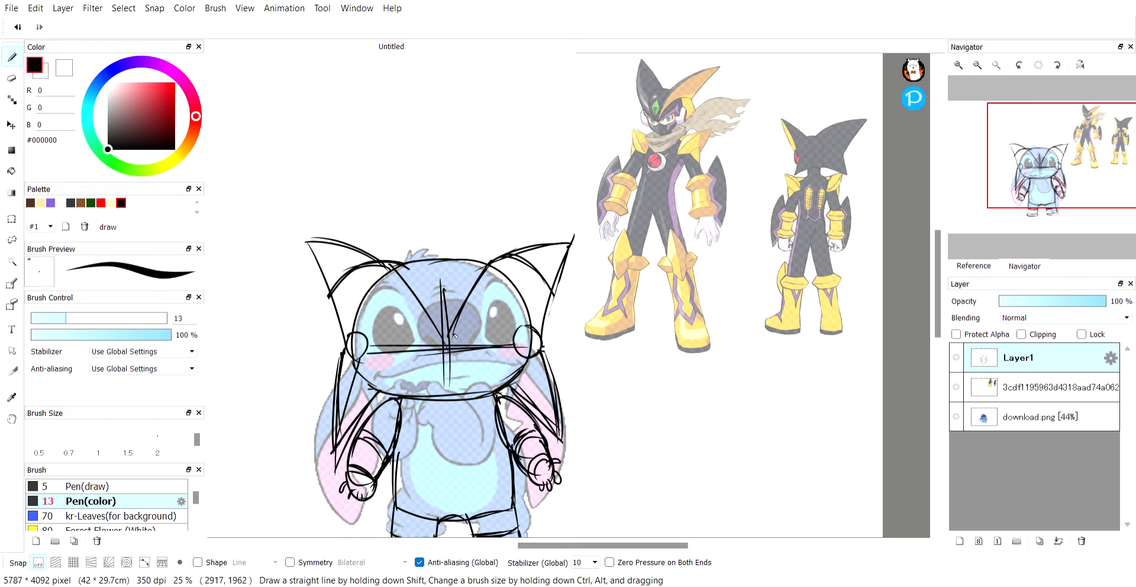
Step: Thicken the forehead's V shape and add angled brow lines running from the sides of the head to its centre
mouse_move(451, 332)
mouse_down()
mouse_move(500, 281)
mouse_move(517, 286)
mouse_move(450, 341)
mouse_up()
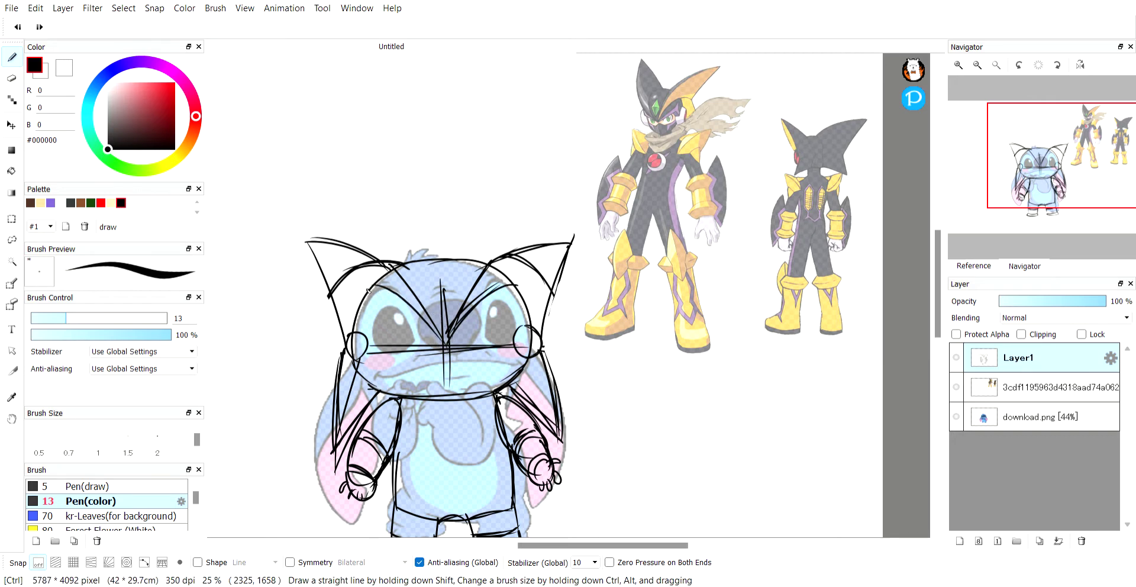
drag(518, 288, 534, 354)
mouse_move(374, 291)
mouse_down()
mouse_move(350, 353)
mouse_move(443, 363)
mouse_up()
key(ctrl+z)
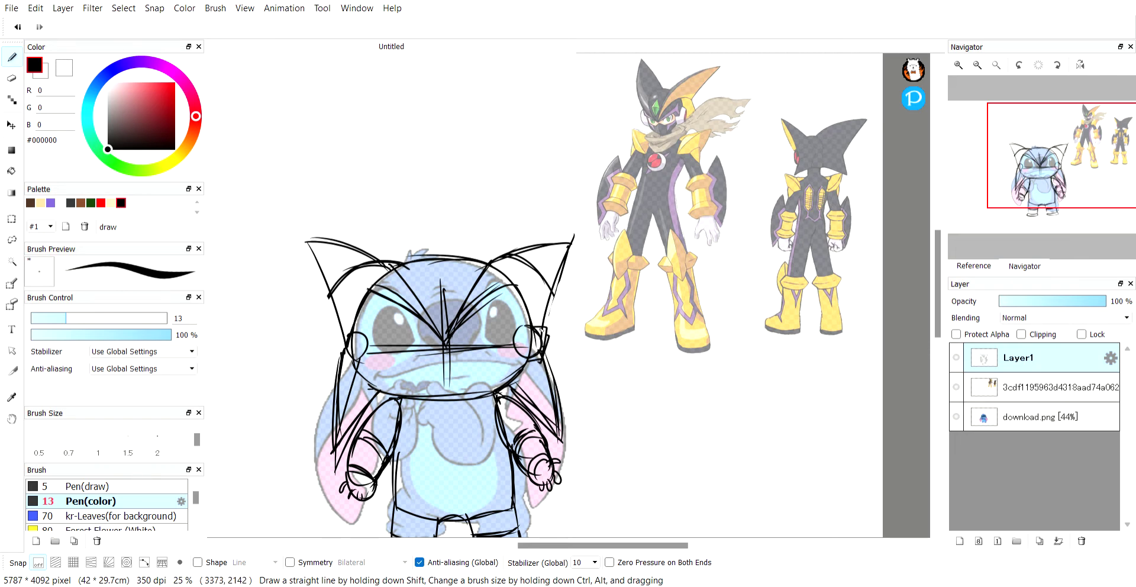
Step: Draw boxy earpieces around the side circles and reinforce the helmet edges above them
mouse_move(352, 335)
mouse_down()
mouse_move(338, 334)
mouse_move(354, 371)
mouse_move(338, 331)
mouse_move(339, 367)
mouse_move(355, 367)
mouse_up()
drag(529, 354, 521, 367)
drag(520, 294, 535, 329)
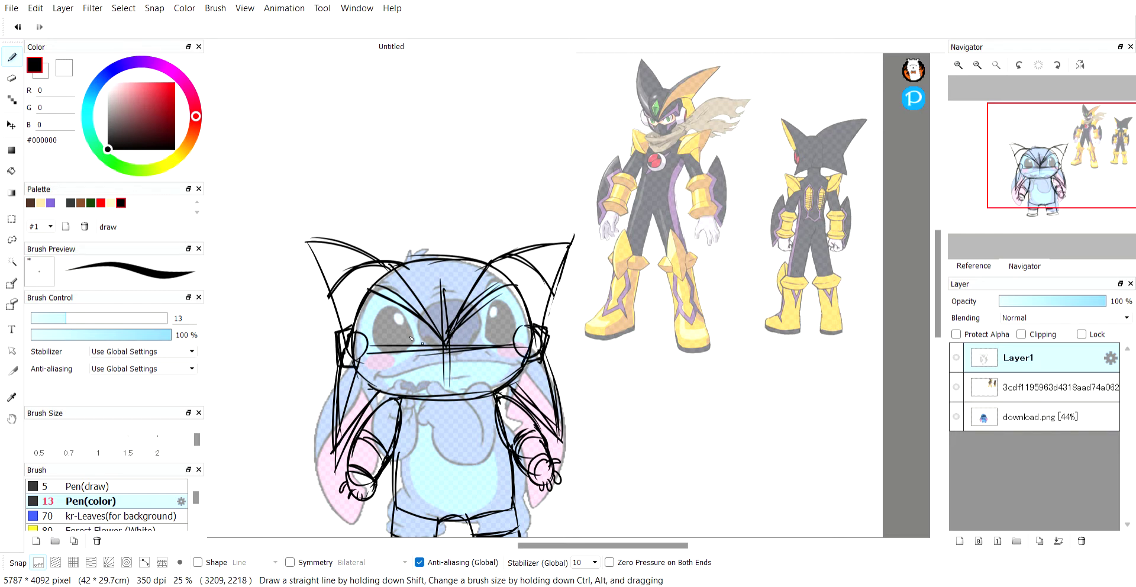
drag(366, 287, 352, 324)
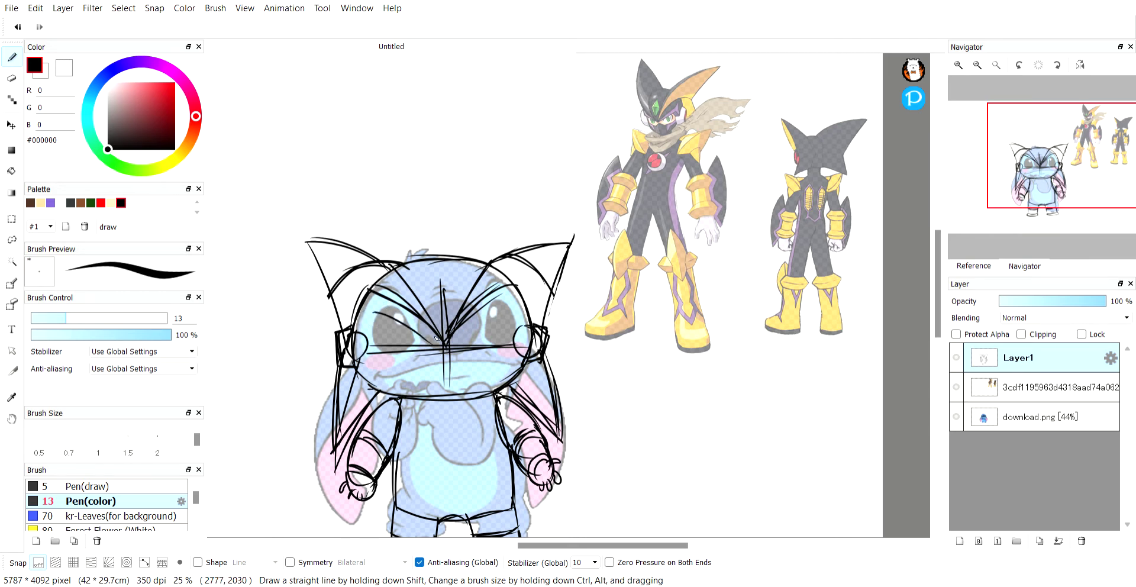
Step: Outline both round eyes beneath the angled brows and shade them with scribbled strokes
mouse_move(379, 313)
mouse_down()
mouse_move(441, 342)
mouse_move(355, 332)
mouse_up()
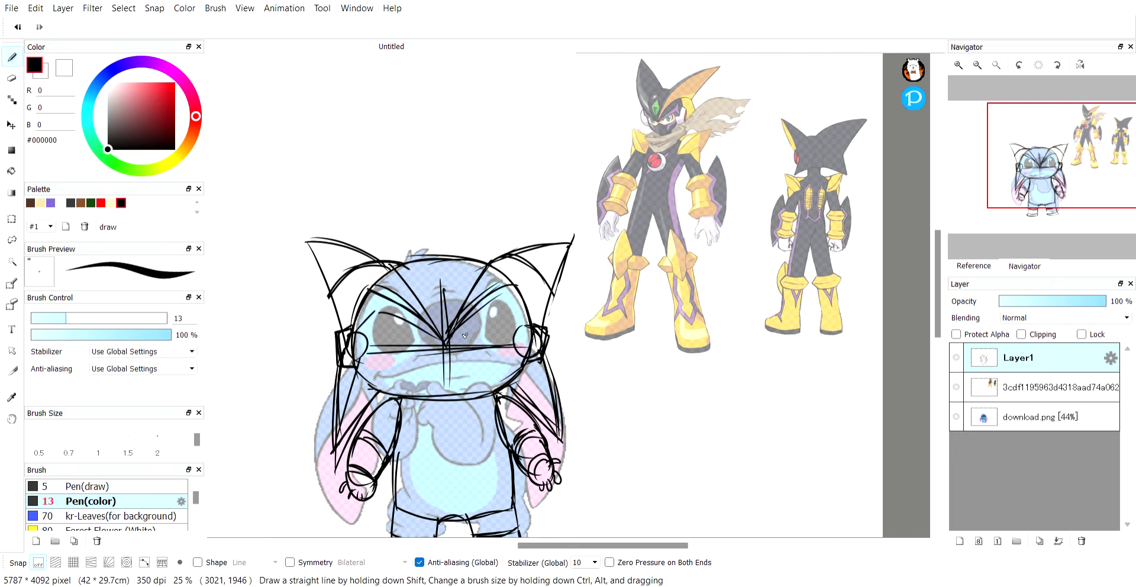
mouse_move(512, 309)
mouse_down()
mouse_move(477, 332)
mouse_move(461, 322)
mouse_move(502, 341)
mouse_move(510, 311)
mouse_move(486, 344)
mouse_move(466, 325)
mouse_move(497, 345)
mouse_move(519, 308)
mouse_move(494, 346)
mouse_move(462, 329)
mouse_move(489, 345)
mouse_move(497, 307)
mouse_move(472, 323)
mouse_up()
mouse_move(488, 314)
mouse_down()
mouse_move(468, 328)
mouse_move(500, 323)
mouse_move(486, 319)
mouse_move(503, 335)
mouse_up()
mouse_move(380, 316)
mouse_down()
mouse_move(395, 354)
mouse_move(405, 320)
mouse_up()
mouse_move(382, 322)
mouse_down()
mouse_move(403, 316)
mouse_move(420, 340)
mouse_up()
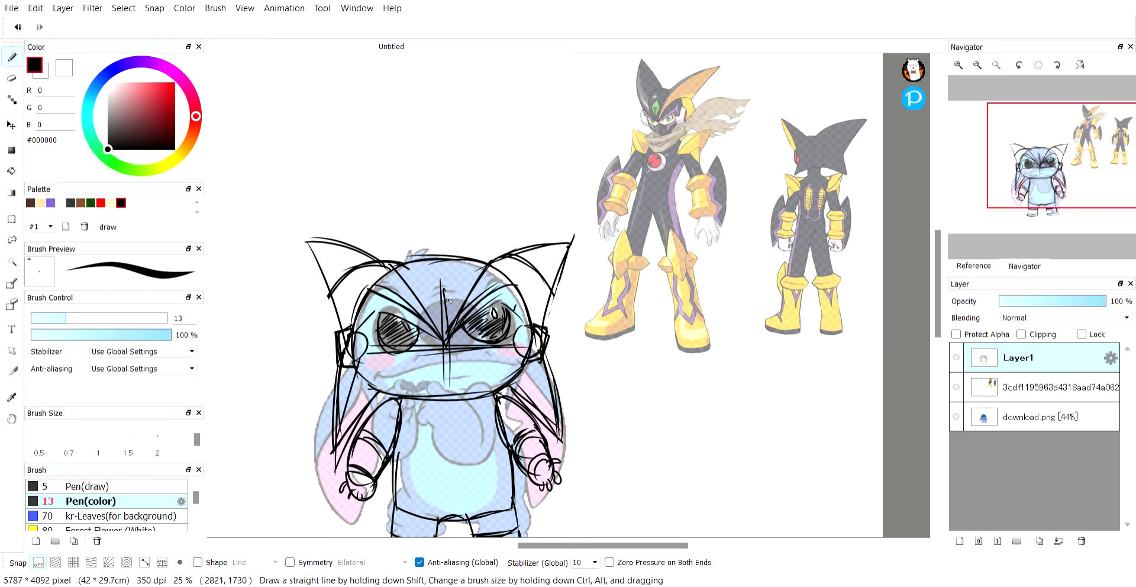
Step: Draw a pointed gem at the centre of the forehead, above the V-shaped brow
mouse_move(433, 298)
mouse_down()
mouse_move(454, 297)
mouse_move(445, 324)
mouse_move(436, 316)
mouse_move(446, 326)
mouse_up()
mouse_move(443, 442)
mouse_down()
mouse_move(436, 370)
mouse_move(435, 398)
mouse_up()
mouse_move(391, 357)
mouse_down()
mouse_move(355, 358)
mouse_move(388, 394)
mouse_up()
key(ctrl+z)
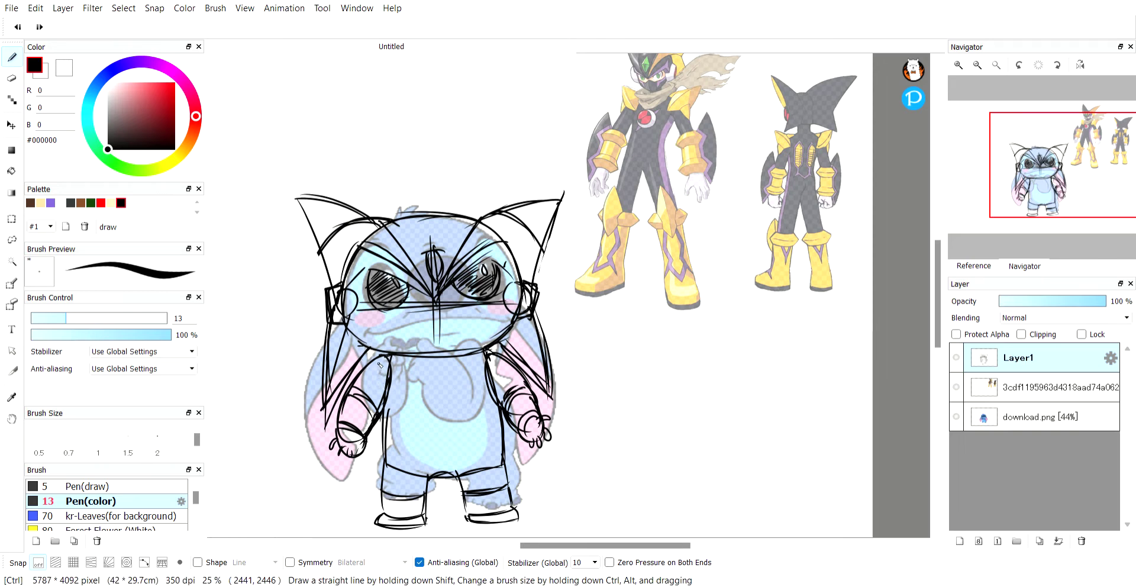
Step: Reinforce the shoulder lines and both sides of the torso on the character sketch
mouse_move(392, 353)
mouse_down()
mouse_move(357, 358)
mouse_move(390, 370)
mouse_up()
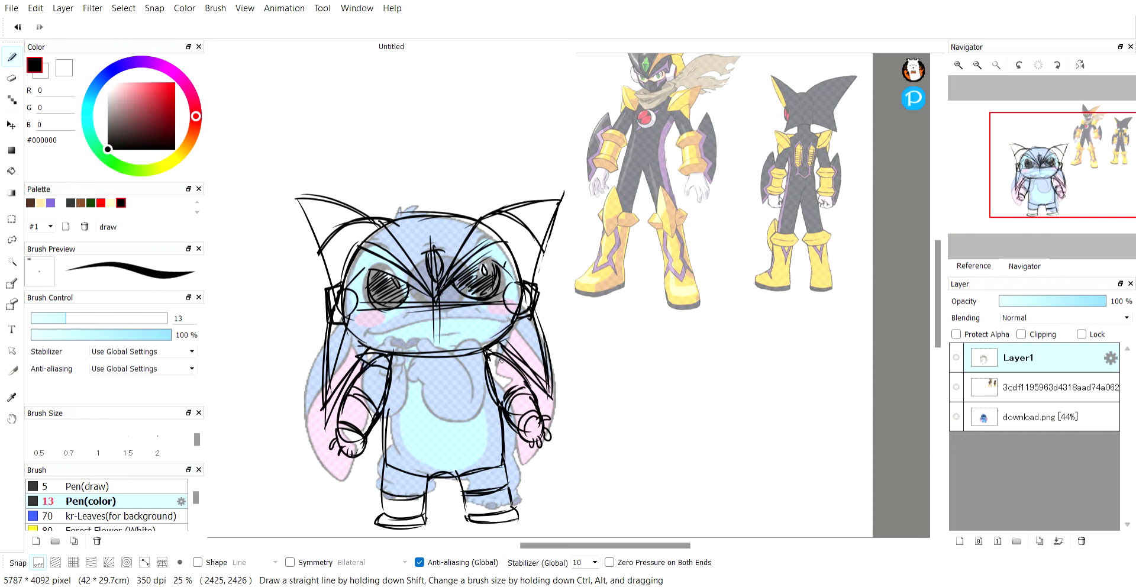
mouse_move(490, 350)
mouse_down()
mouse_move(521, 345)
mouse_move(486, 376)
mouse_move(521, 367)
mouse_up()
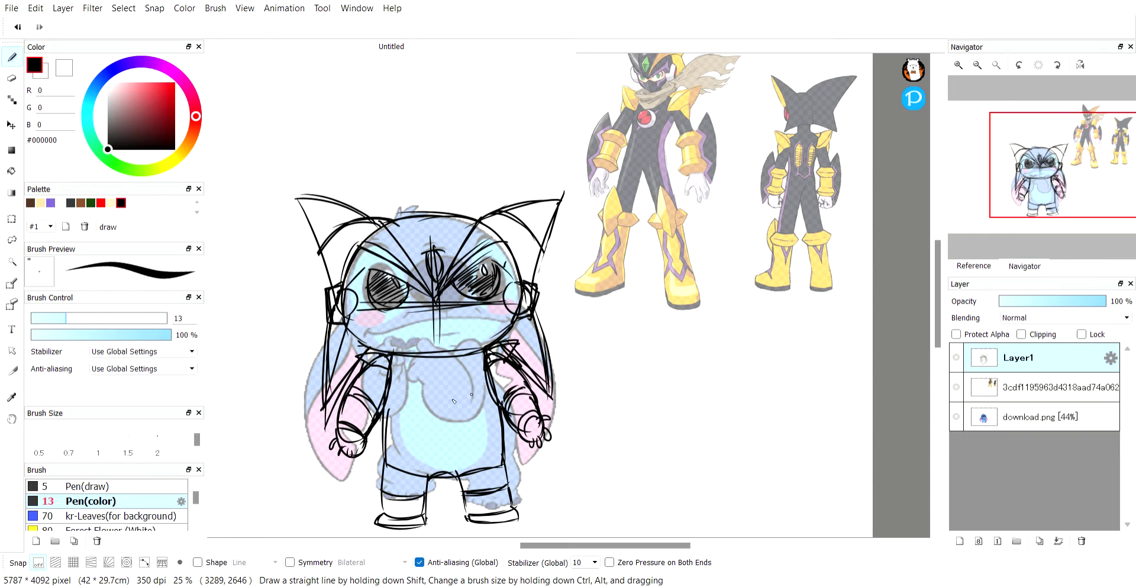
drag(384, 425, 382, 480)
drag(486, 393, 499, 464)
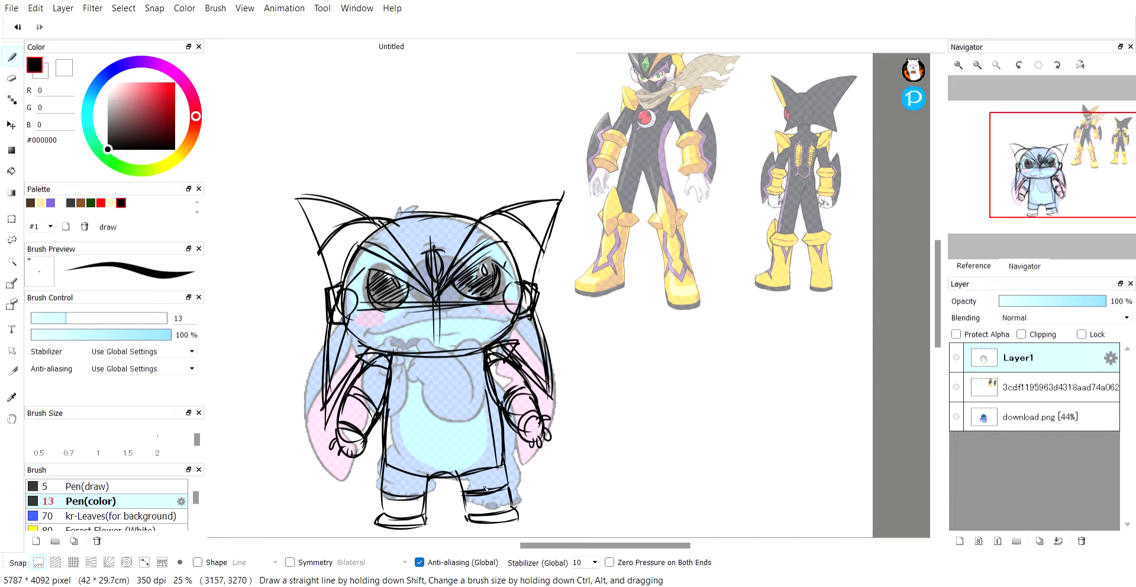
Step: Sketch banded boot cuffs with a pointed diamond shape at the front of both legs
mouse_move(483, 466)
mouse_down()
mouse_move(486, 493)
mouse_move(495, 478)
mouse_move(488, 495)
mouse_move(460, 496)
mouse_move(513, 477)
mouse_up()
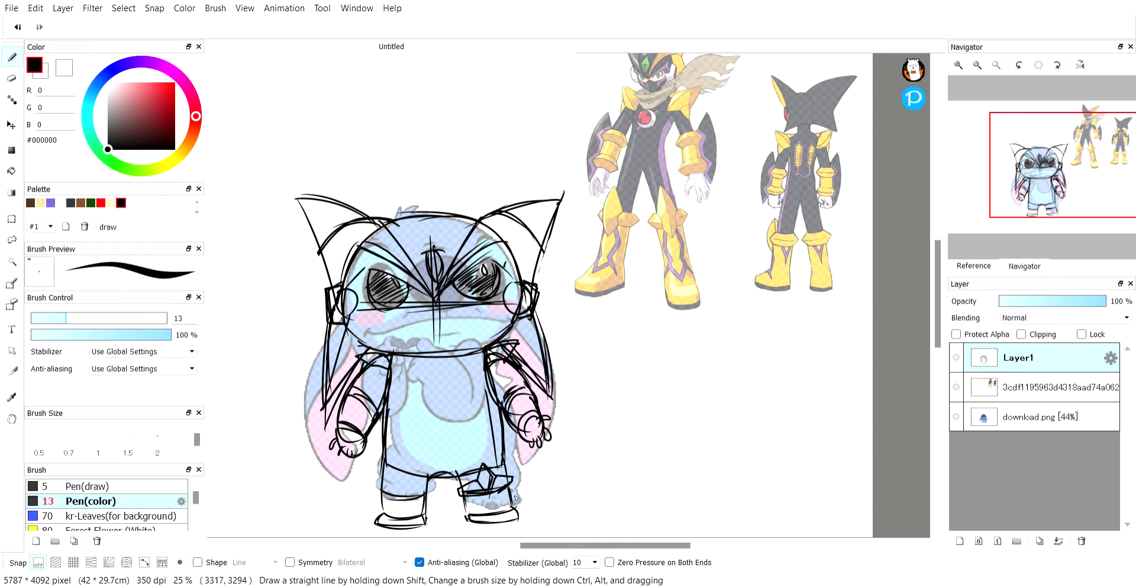
mouse_move(425, 490)
mouse_down()
mouse_move(429, 437)
mouse_move(431, 448)
mouse_move(392, 448)
mouse_move(400, 463)
mouse_move(383, 449)
mouse_move(428, 452)
mouse_move(404, 460)
mouse_move(393, 442)
mouse_up()
scroll(367, 368, up, 2)
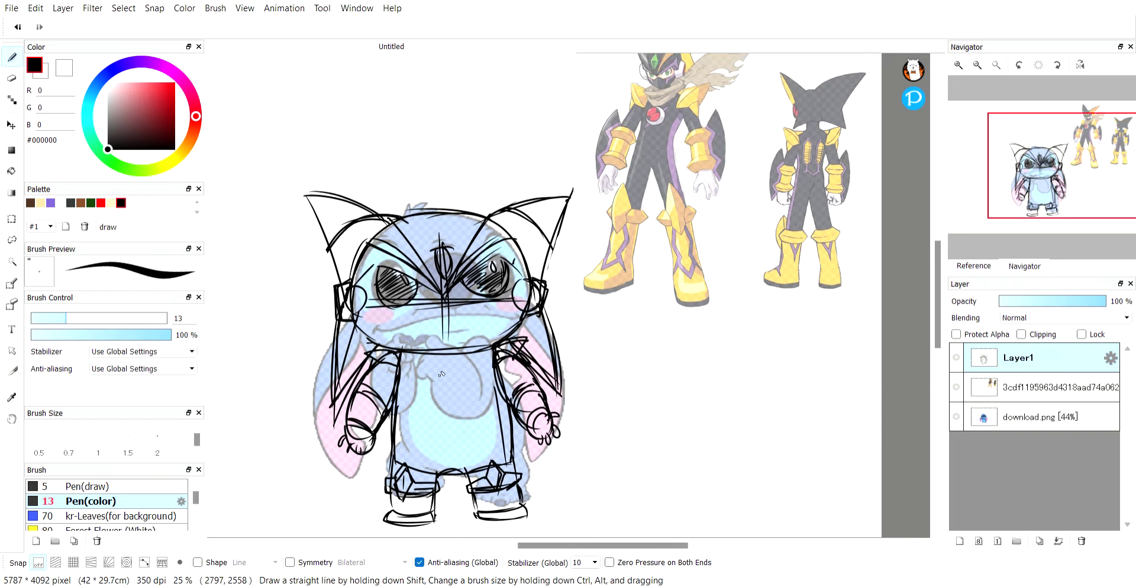
Step: Try a V-shaped scarf collar below the chin and undo its strokes
mouse_move(400, 359)
mouse_down()
mouse_move(461, 401)
mouse_move(502, 343)
mouse_move(456, 405)
mouse_move(426, 343)
mouse_move(401, 344)
mouse_move(455, 371)
mouse_up()
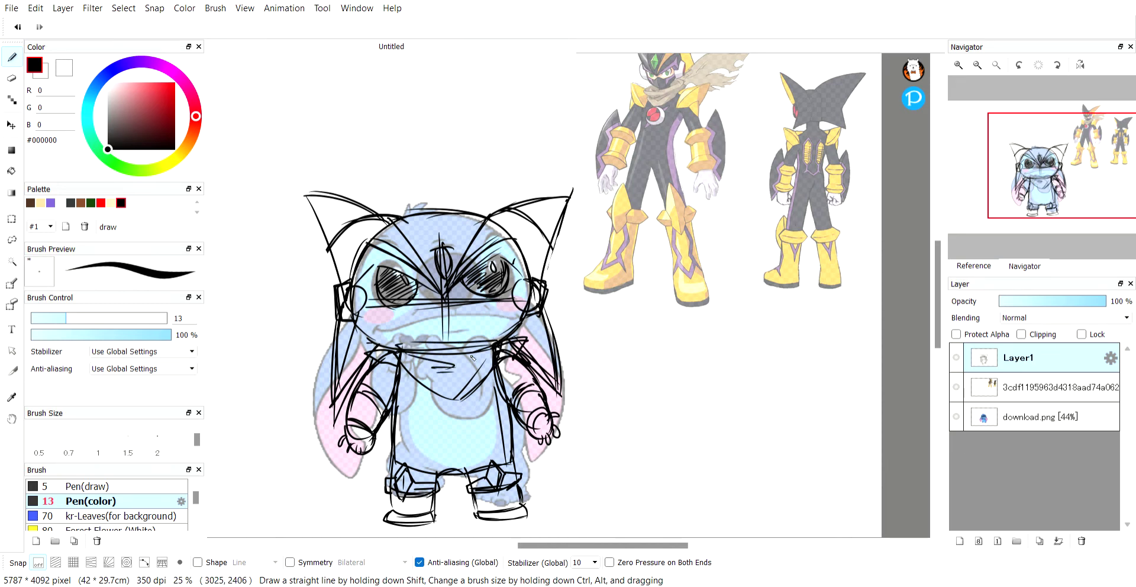
key(ctrl+z)
key(ctrl+z)
key(ctrl+z)
key(ctrl+z)
key(ctrl+z)
key(ctrl+z)
key(ctrl+z)
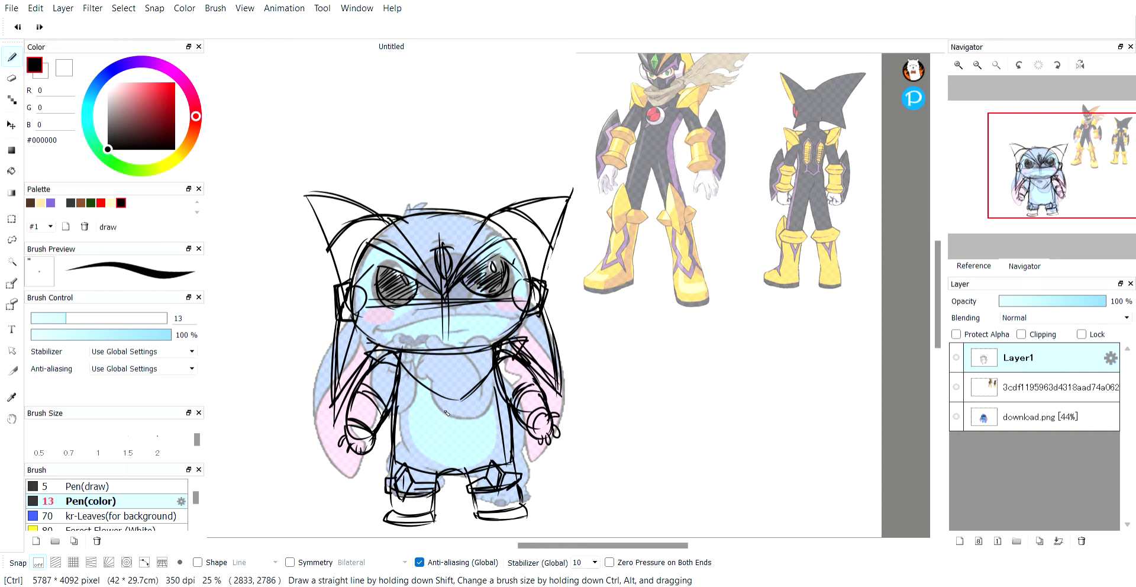
key(ctrl+z)
key(ctrl+z)
Step: Draw a round emblem with a four-pointed star on the chest and hide the Stitch reference image
mouse_move(450, 362)
mouse_down()
mouse_move(445, 396)
mouse_move(448, 360)
mouse_move(443, 379)
mouse_move(459, 379)
mouse_move(443, 382)
mouse_move(457, 382)
mouse_move(448, 406)
mouse_move(472, 379)
mouse_move(431, 376)
mouse_move(398, 407)
mouse_up()
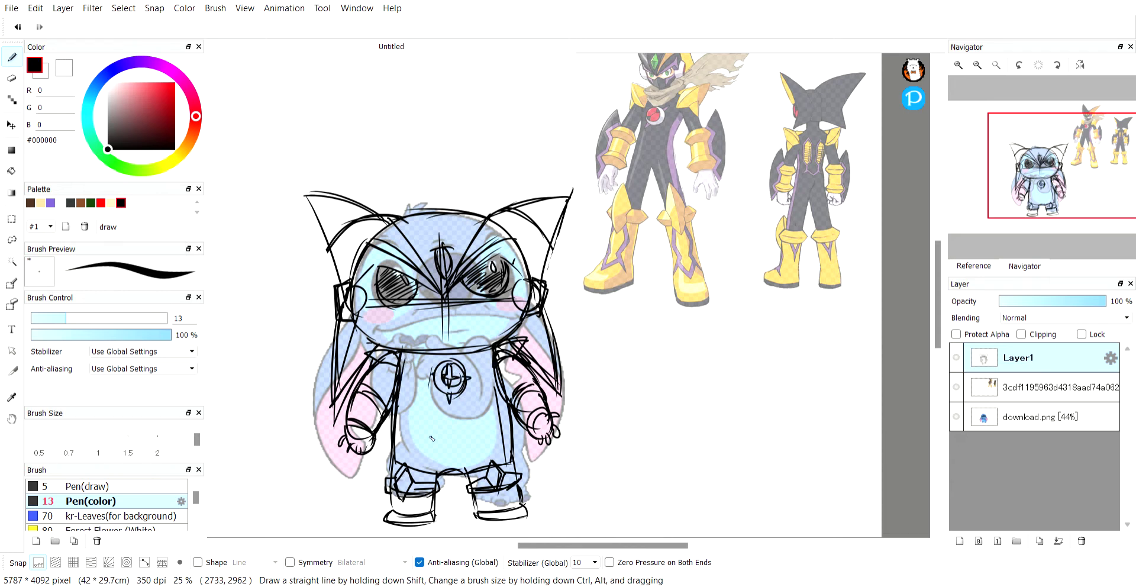
click(957, 418)
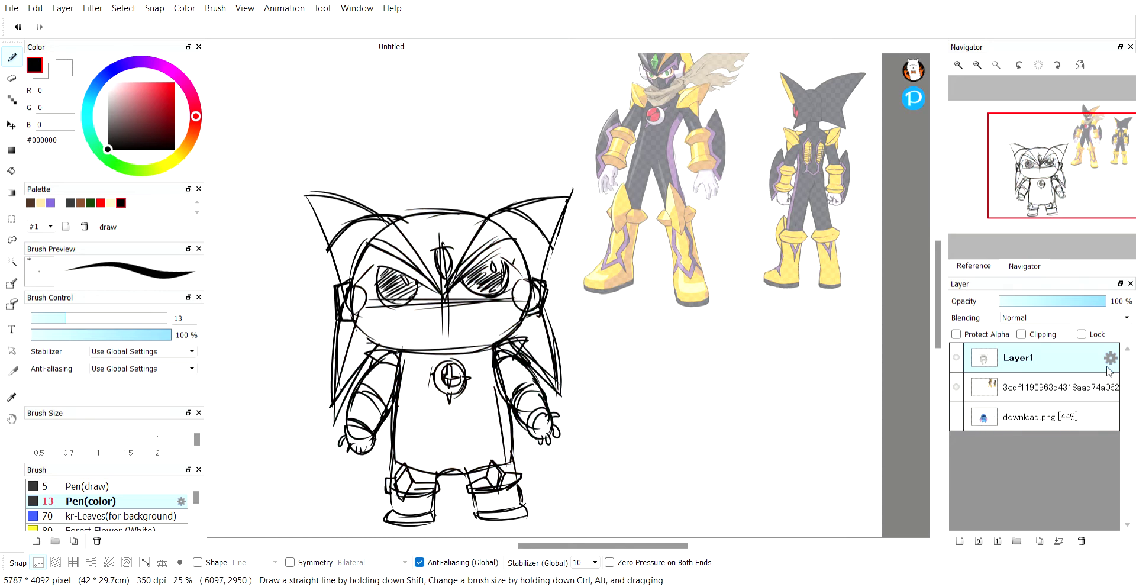
scroll(722, 322, down, 2)
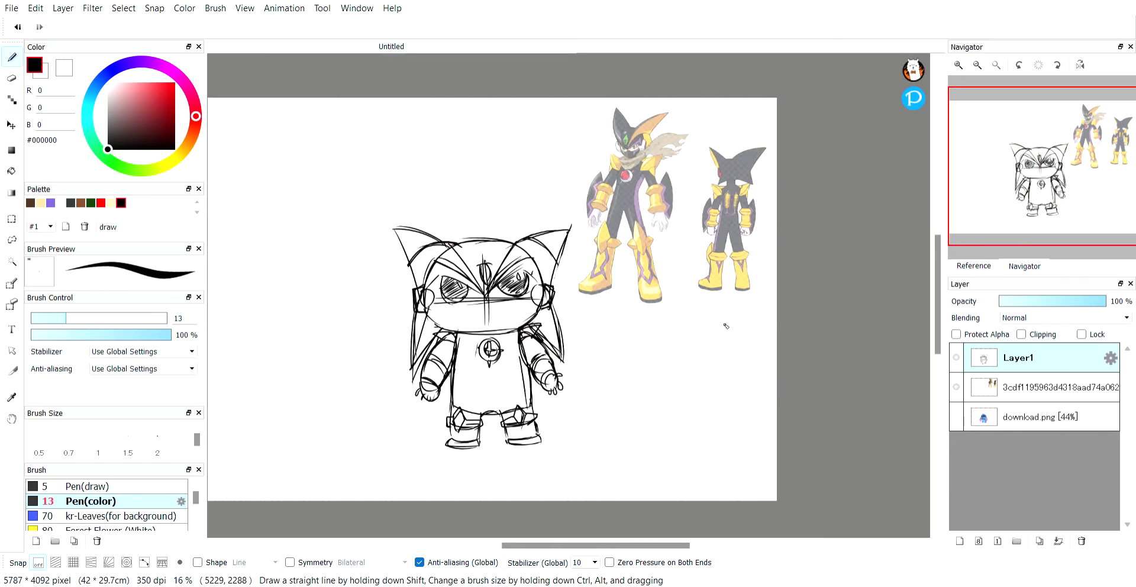
Step: Show the Stitch reference again and move it to the empty canvas area up and left of the sketch
click(957, 417)
click(1009, 427)
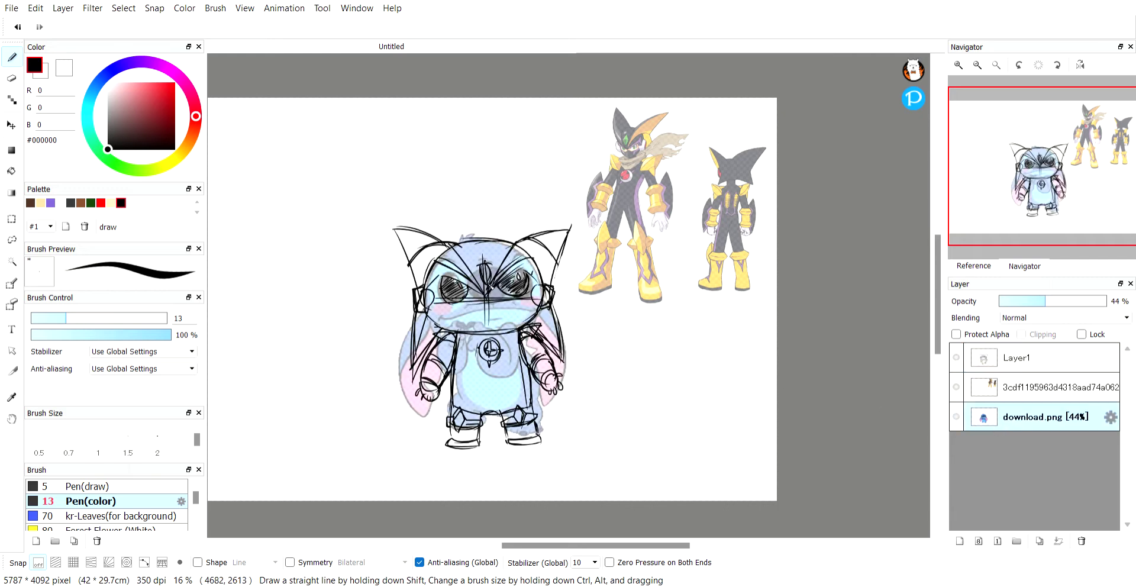
key(v)
drag(506, 308, 333, 192)
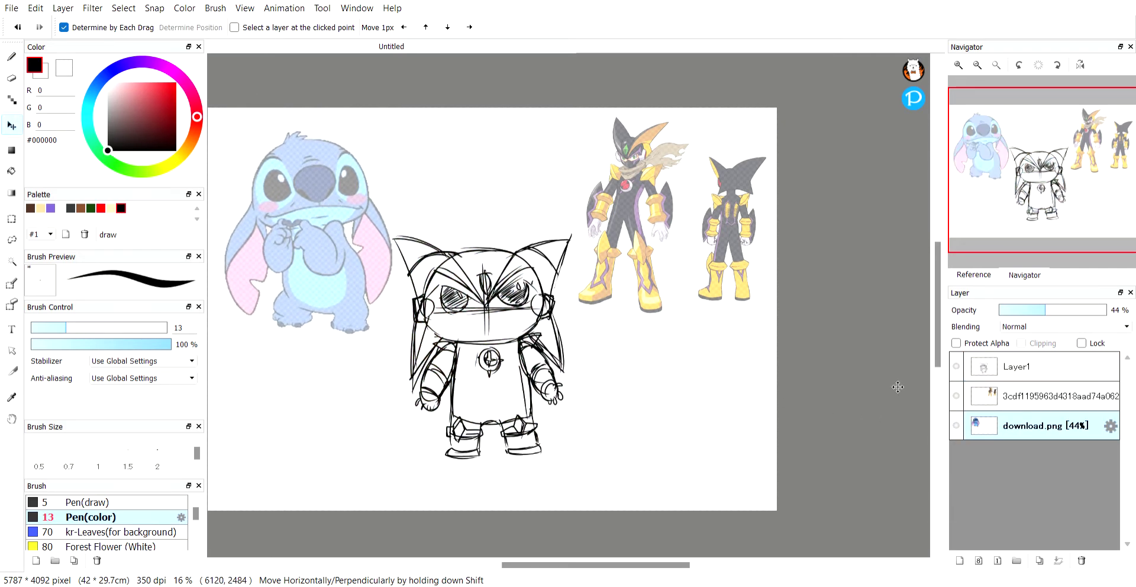
Step: Add a new layer above the sketch, fade Layer1 to 44% opacity and make Layer2 active
click(1059, 370)
click(960, 561)
click(1047, 397)
click(1047, 310)
click(1013, 374)
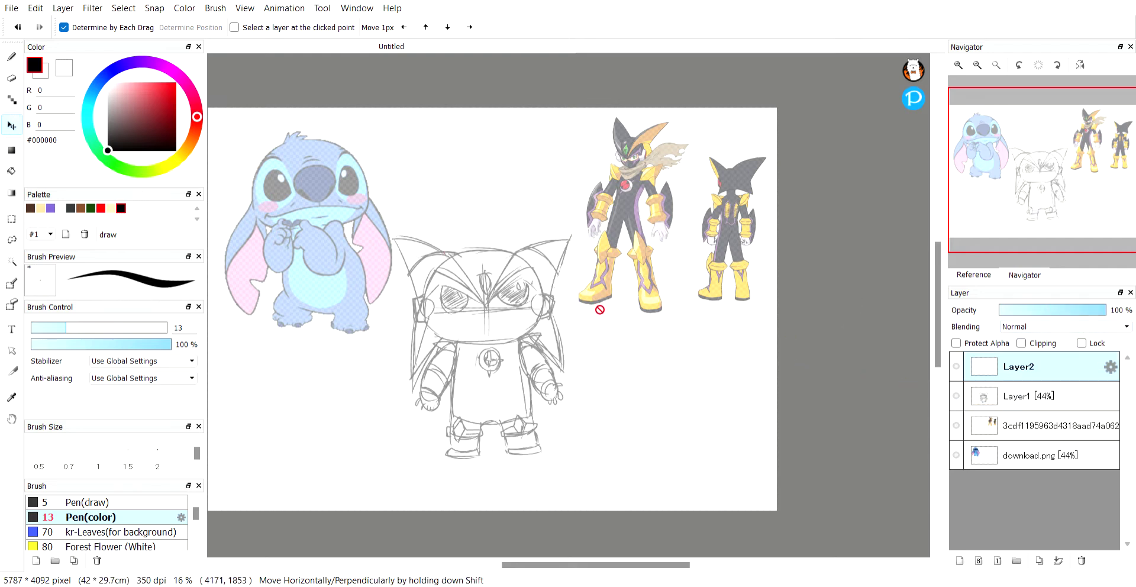
Step: Ink the helmet's crown curve and right horn on Layer2, including the line down to the V's tip
key(b)
key(ctrl+plus)
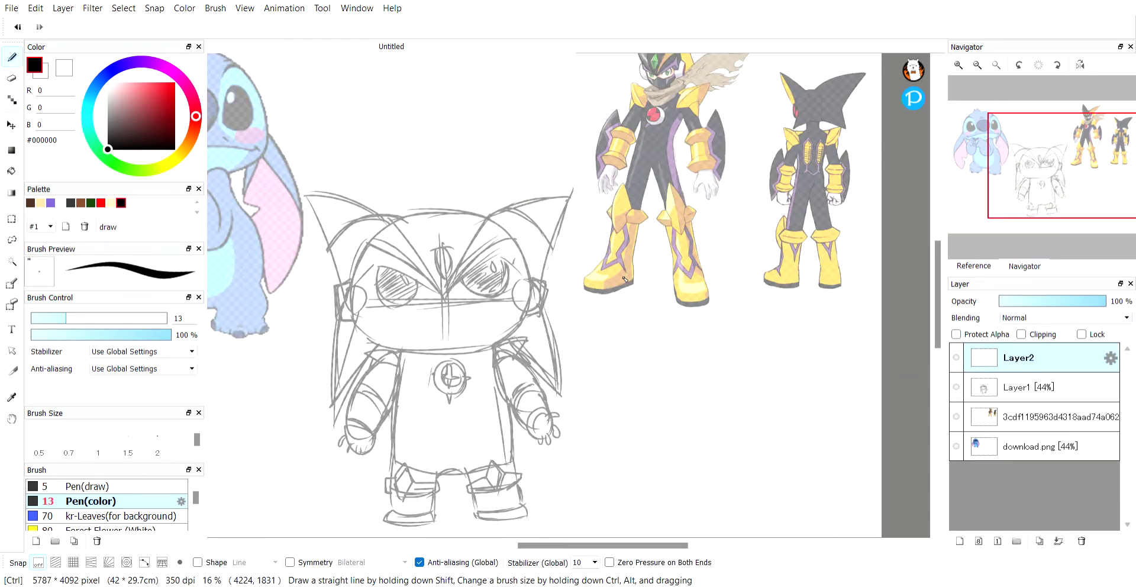
drag(514, 259, 632, 285)
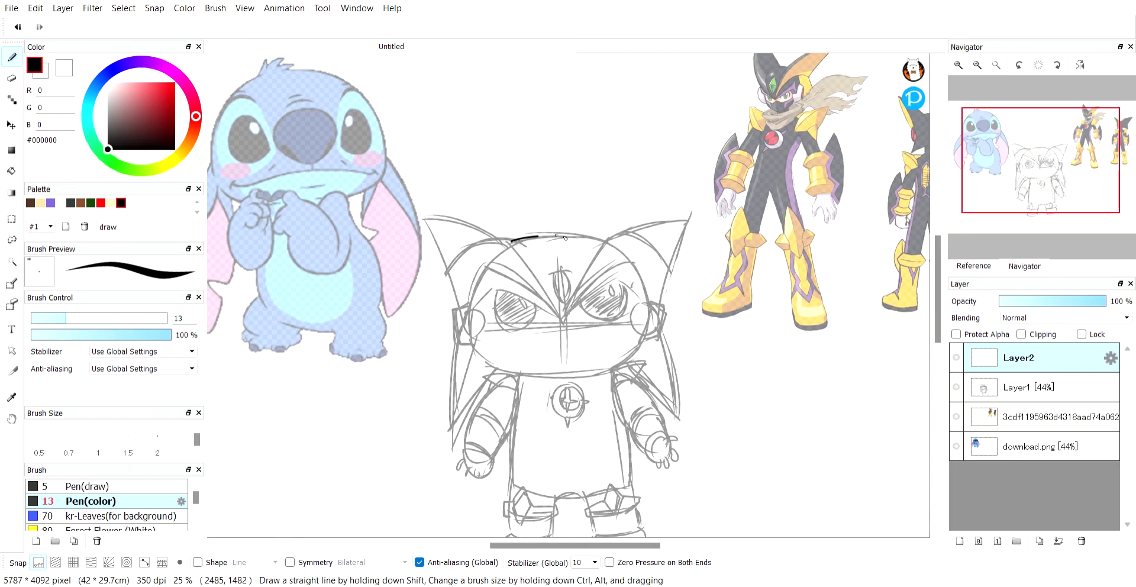
mouse_move(603, 243)
mouse_down()
mouse_move(558, 234)
mouse_move(495, 252)
mouse_move(564, 237)
mouse_move(608, 253)
mouse_move(519, 242)
mouse_move(604, 247)
mouse_move(554, 333)
mouse_move(603, 241)
mouse_move(682, 213)
mouse_move(719, 217)
mouse_move(688, 216)
mouse_move(654, 313)
mouse_up()
key(ctrl+z)
key(ctrl+z)
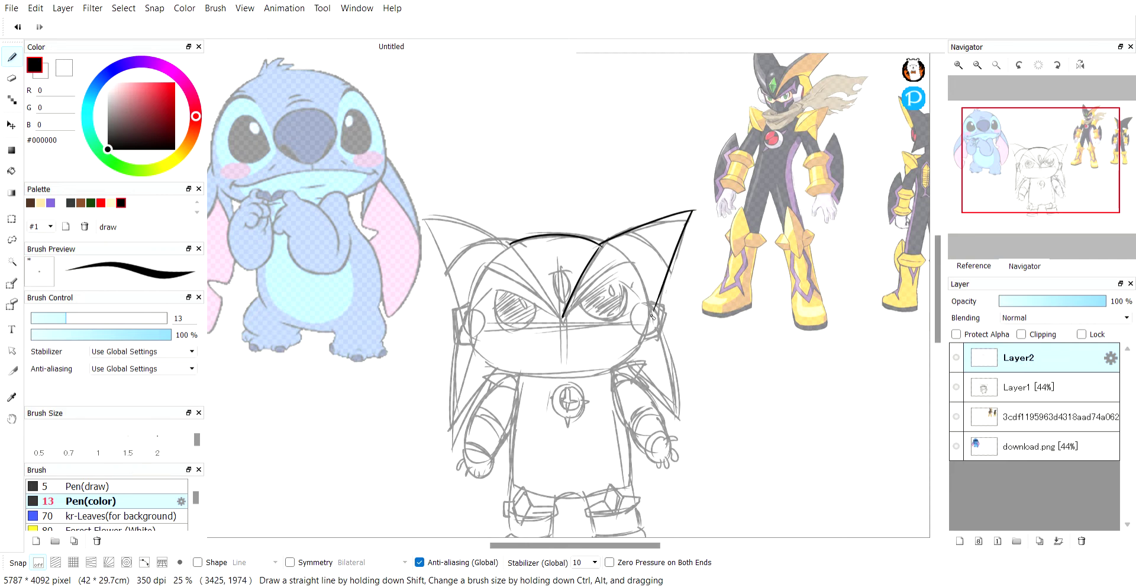
Step: Ink the helmet's left horn with its inner line to the V's tip and its outer edge to the earpiece
mouse_move(562, 318)
mouse_down()
mouse_move(530, 267)
mouse_move(423, 209)
mouse_up()
drag(439, 247, 458, 319)
key(ctrl+z)
key(ctrl+z)
drag(510, 245, 436, 221)
key(ctrl+z)
mouse_move(510, 246)
mouse_down()
mouse_move(423, 221)
mouse_move(463, 326)
mouse_up()
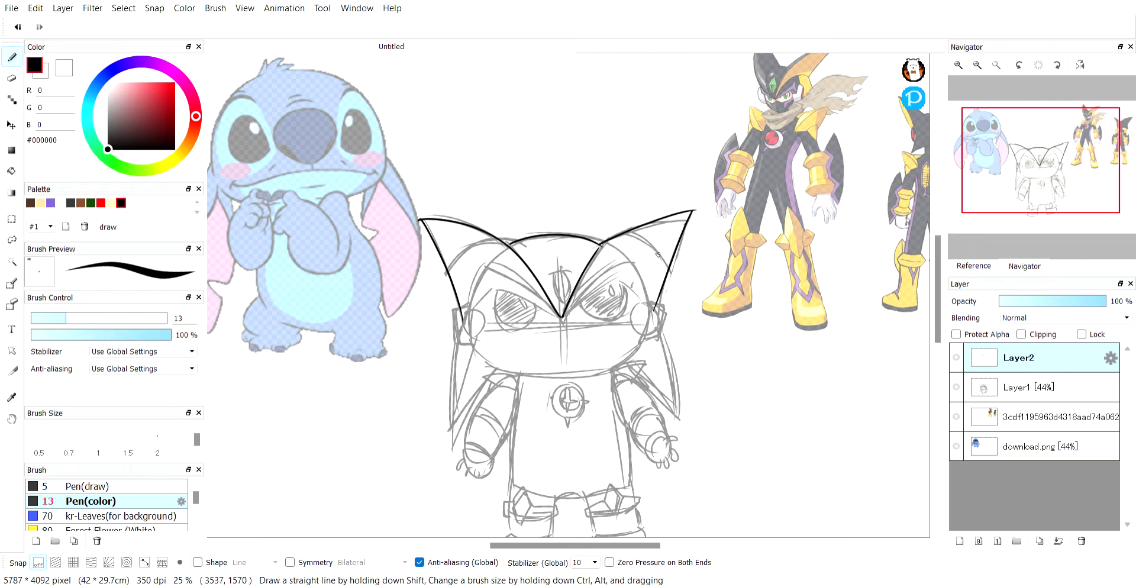
Step: Erase the inked right horn and redraw it slightly narrower, with its tip moved inward
key(e)
drag(622, 240, 613, 259)
key(b)
mouse_move(597, 254)
mouse_down()
mouse_move(640, 230)
mouse_move(594, 258)
mouse_up()
key(ctrl+z)
key(e)
key(b)
key(e)
mouse_move(696, 217)
mouse_down()
mouse_move(594, 257)
mouse_move(672, 215)
mouse_move(647, 222)
mouse_move(683, 216)
mouse_move(651, 314)
mouse_up()
key(b)
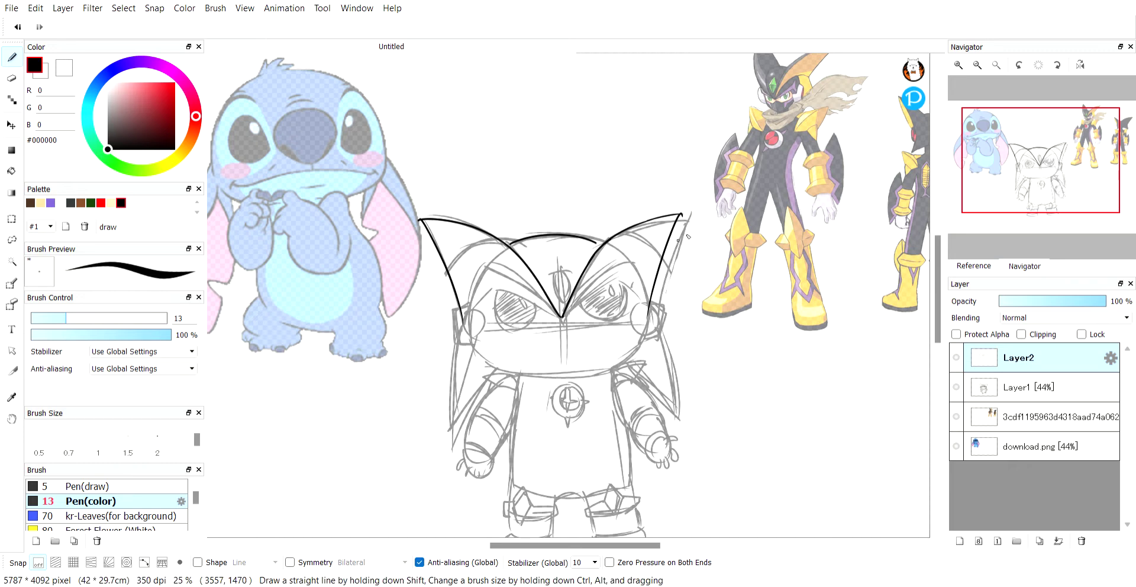
Step: Trim the left horn's tip, then erase and re-ink the crown curve between the two horns
key(e)
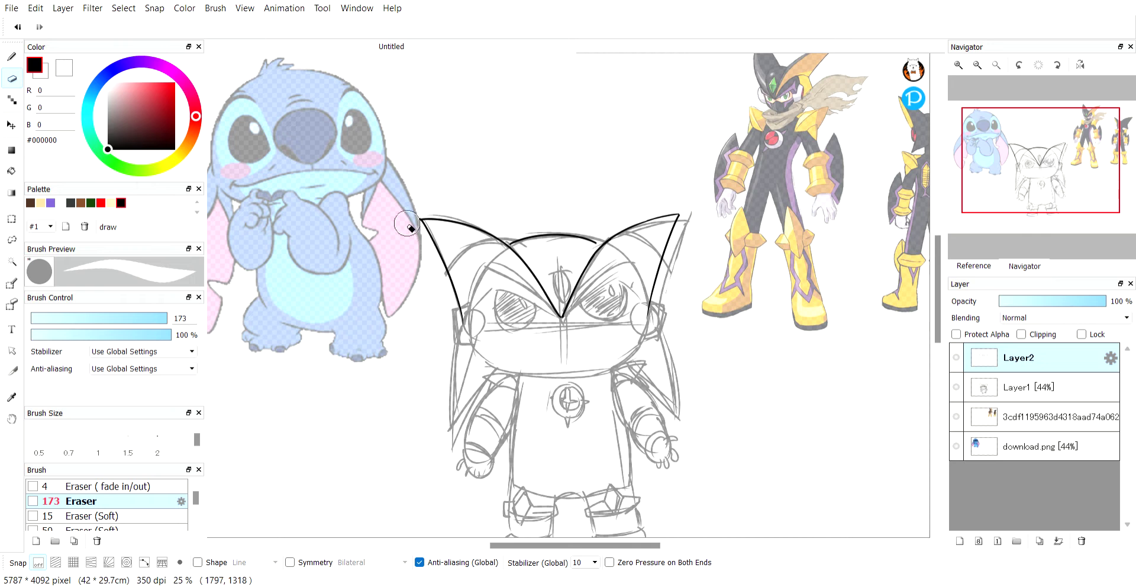
key(b)
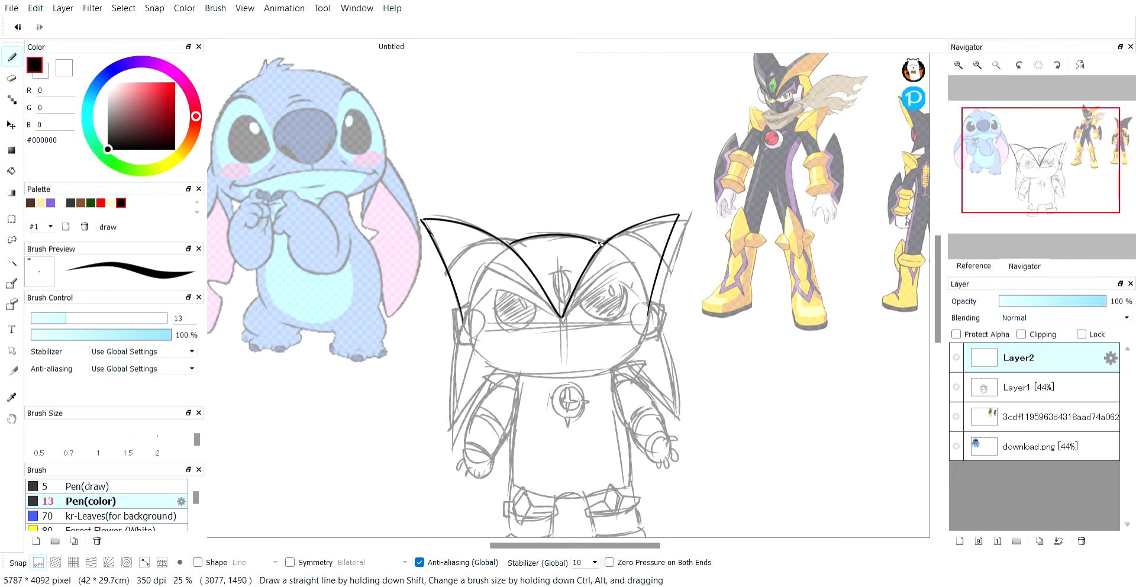
key(e)
drag(596, 243, 531, 237)
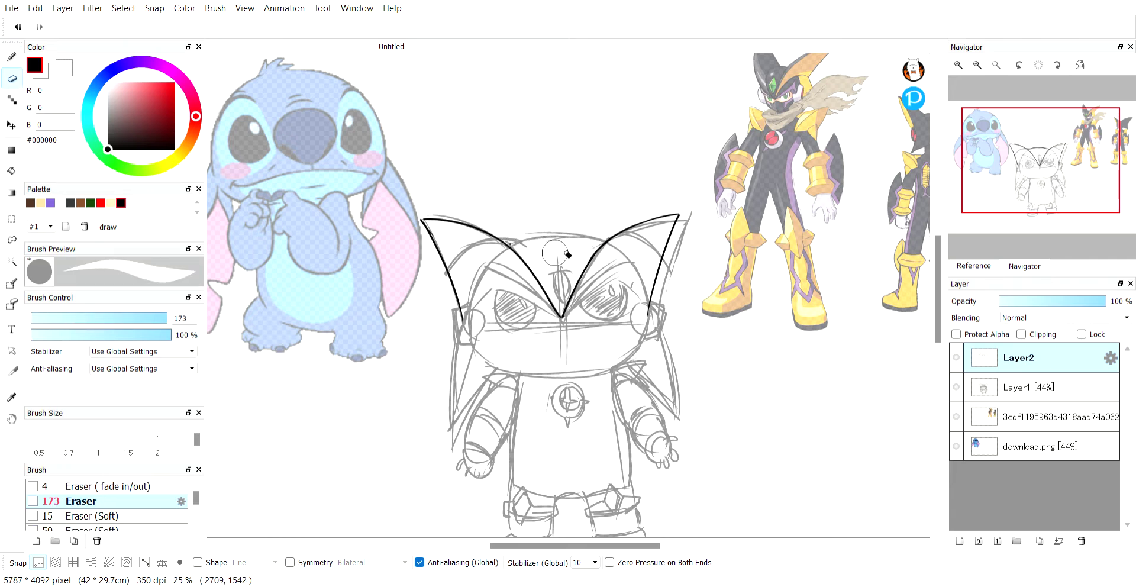
key(b)
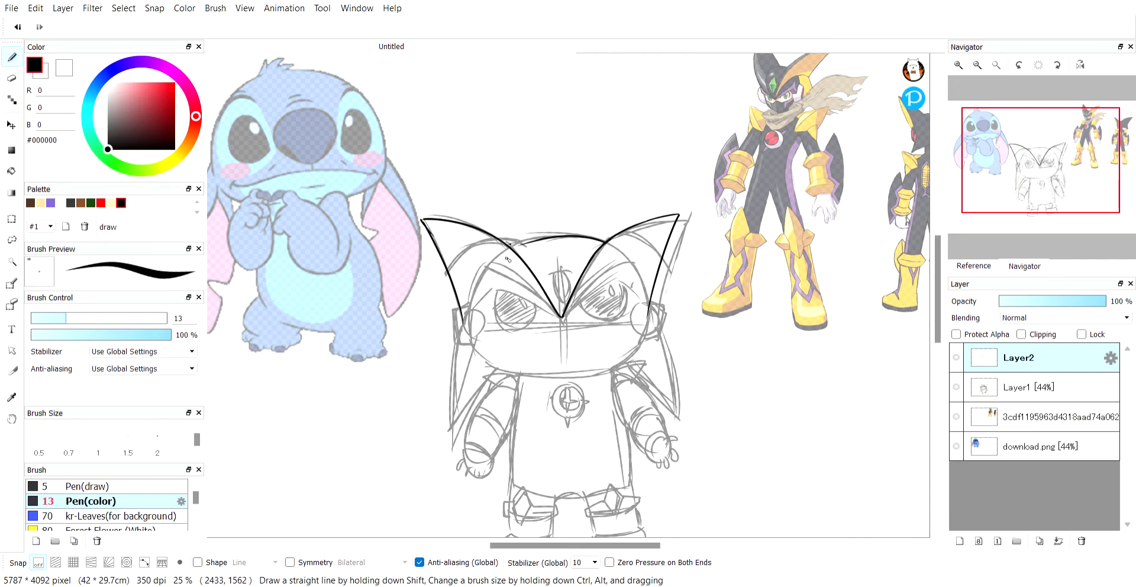
mouse_move(509, 244)
mouse_down()
mouse_move(560, 237)
mouse_move(605, 240)
mouse_up()
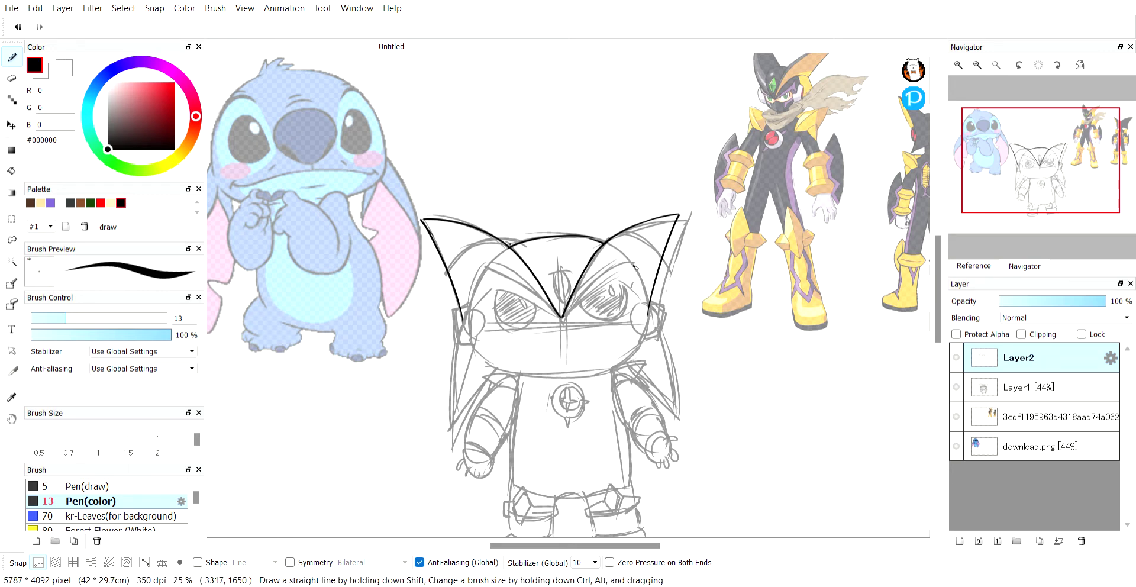
Step: Ink the curved side edges of the face opening beneath both horns, redoing the strokes that miss the sketch
drag(634, 267, 649, 333)
drag(633, 263, 633, 340)
drag(485, 272, 464, 337)
drag(630, 266, 559, 320)
mouse_move(481, 268)
mouse_down()
mouse_move(604, 349)
mouse_move(573, 346)
mouse_up()
key(ctrl+z)
key(ctrl+z)
key(ctrl+z)
drag(592, 258, 615, 317)
drag(445, 267, 425, 337)
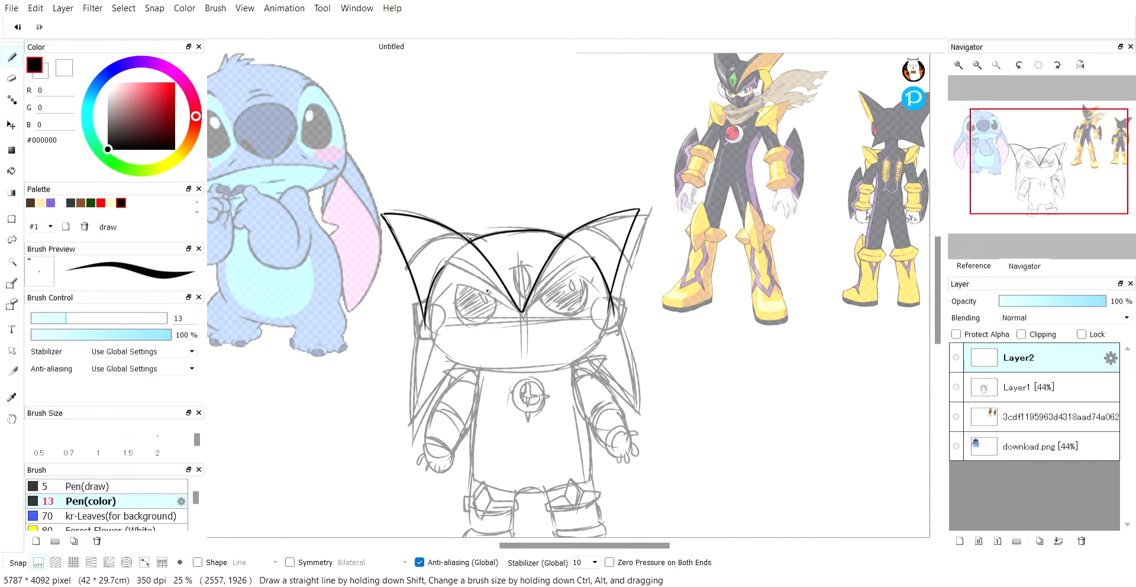
Step: Try inking the two angled brow lines from the face opening's upper corners to the V's tip
drag(445, 265, 524, 321)
key(ctrl+z)
drag(446, 265, 524, 313)
key(ctrl+z)
drag(450, 266, 522, 319)
drag(586, 265, 527, 312)
key(ctrl+z)
key(ctrl+z)
mouse_move(577, 274)
mouse_down()
mouse_move(596, 268)
mouse_move(523, 313)
mouse_up()
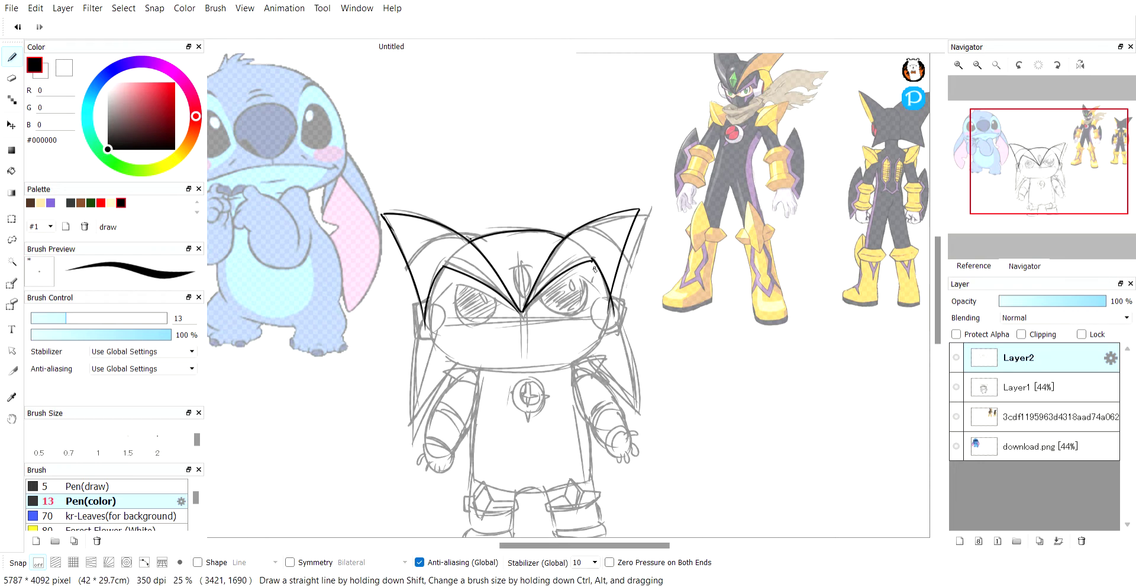
Step: Undo the recent brow strokes and the left edge of the face opening
drag(621, 302, 601, 336)
key(ctrl+z)
key(ctrl+z)
key(ctrl+z)
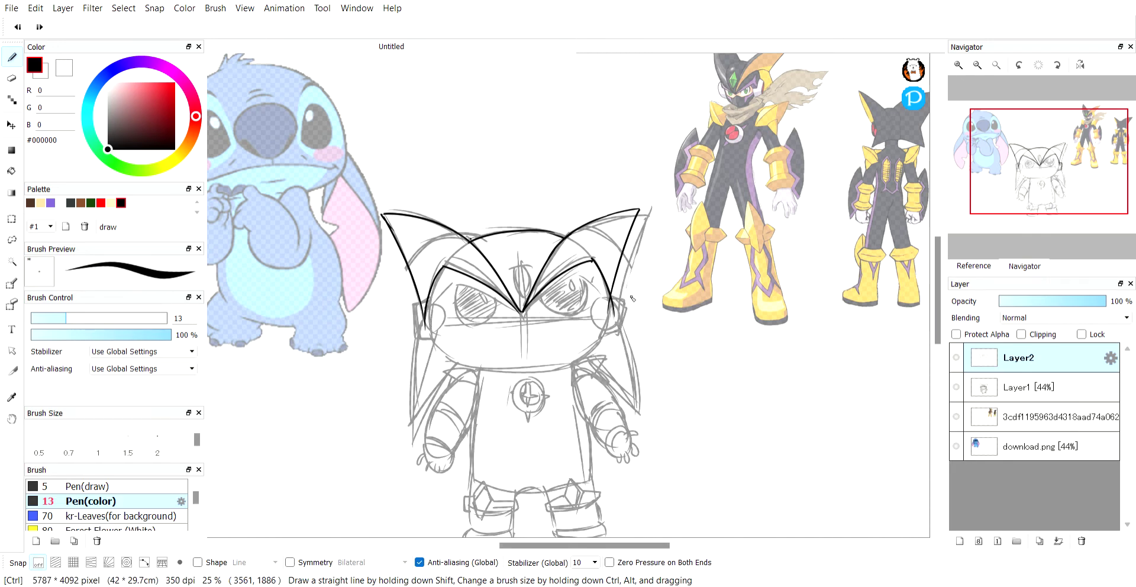
key(ctrl+z)
key(ctrl+z)
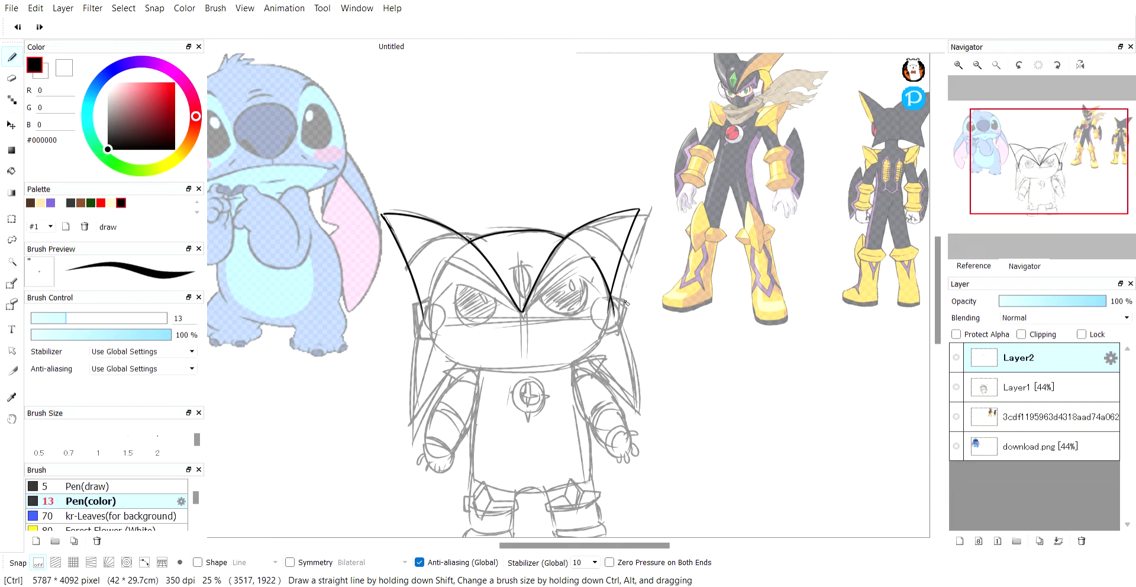
Step: Ink both angled brow lines again, from the face opening's upper corners down to the V's tip
drag(614, 318, 601, 273)
drag(440, 268, 427, 328)
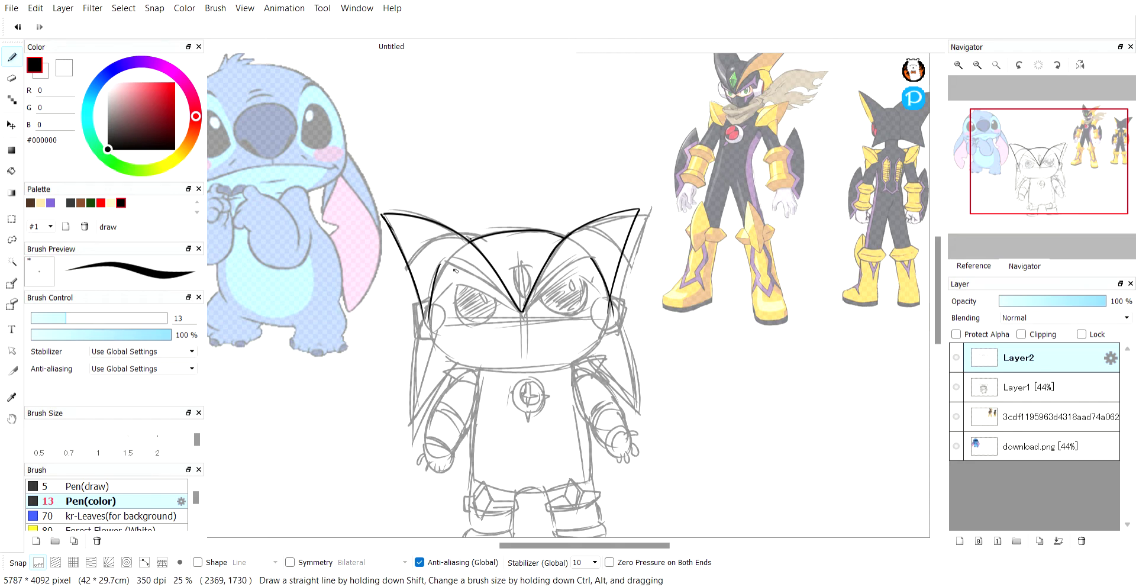
key(ctrl+z)
drag(512, 301, 445, 264)
drag(591, 259, 524, 311)
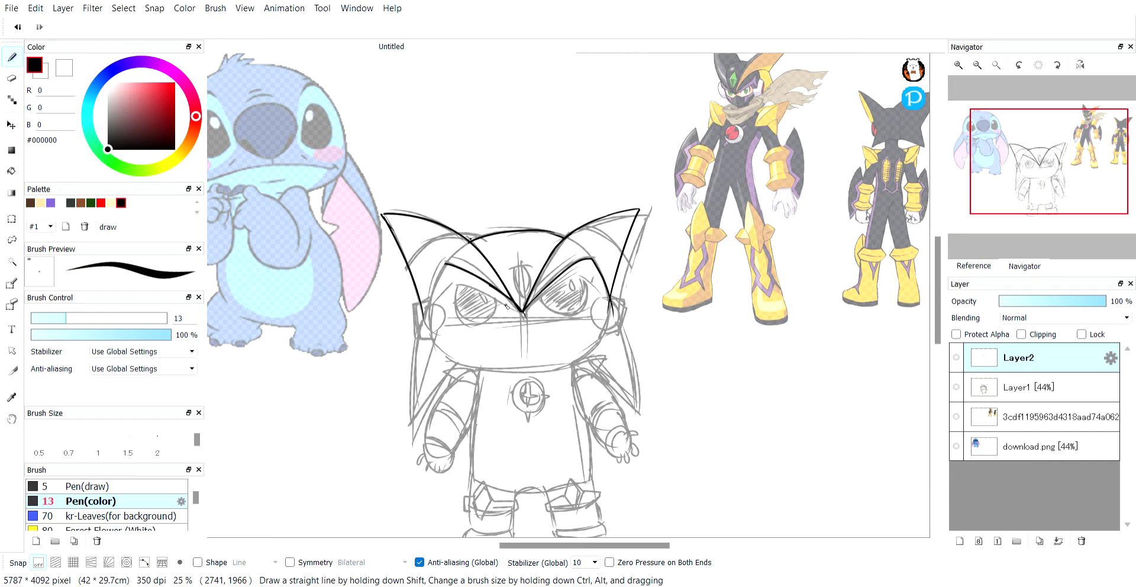
Step: Erase and re-ink the left brow line, and extend the face opening's left edge down to the earpiece
key(e)
drag(453, 273, 500, 307)
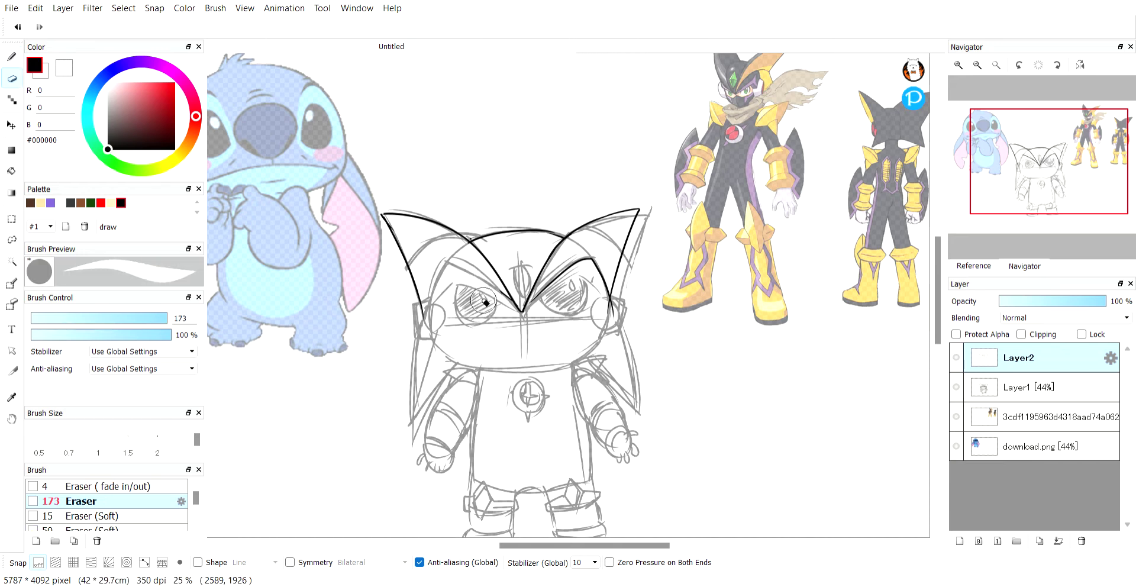
key(b)
drag(446, 263, 515, 308)
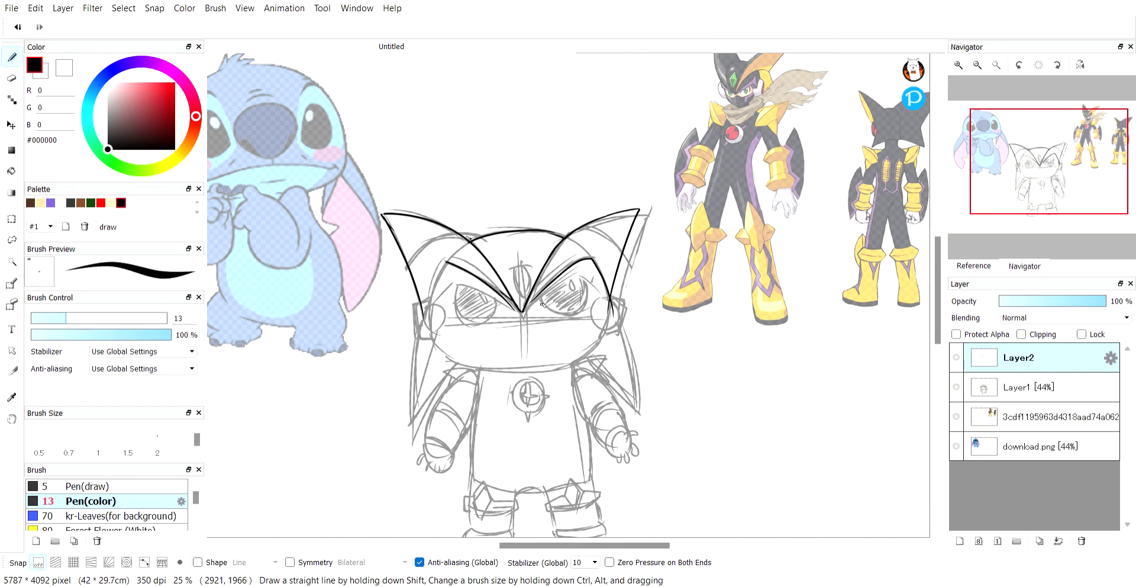
drag(436, 287, 428, 316)
Step: Erase the right horn's outer edge, redraw it, and ink boxy earpieces on both sides of the head
key(e)
drag(642, 213, 624, 311)
key(b)
mouse_move(641, 210)
mouse_down()
mouse_move(612, 320)
mouse_move(624, 323)
mouse_move(603, 328)
mouse_up()
mouse_move(428, 305)
mouse_down()
mouse_move(413, 310)
mouse_move(418, 338)
mouse_move(436, 337)
mouse_move(431, 302)
mouse_move(435, 317)
mouse_move(404, 323)
mouse_move(425, 314)
mouse_up()
Step: Erase the right horn's tip and outer edge, and re-ink them with the tip extended slightly farther outward
key(e)
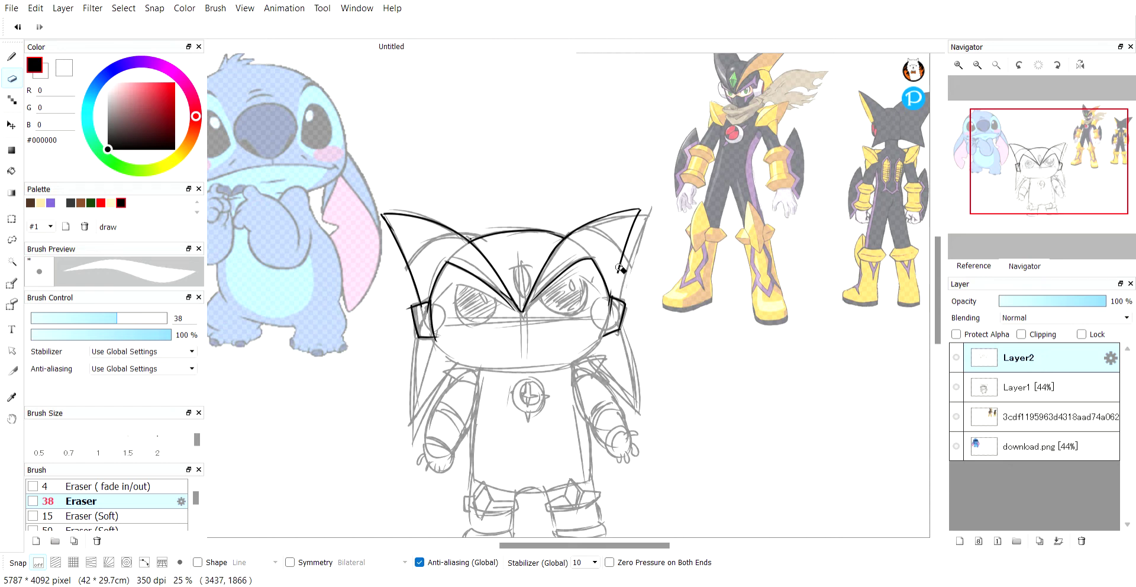
key(b)
drag(639, 209, 620, 290)
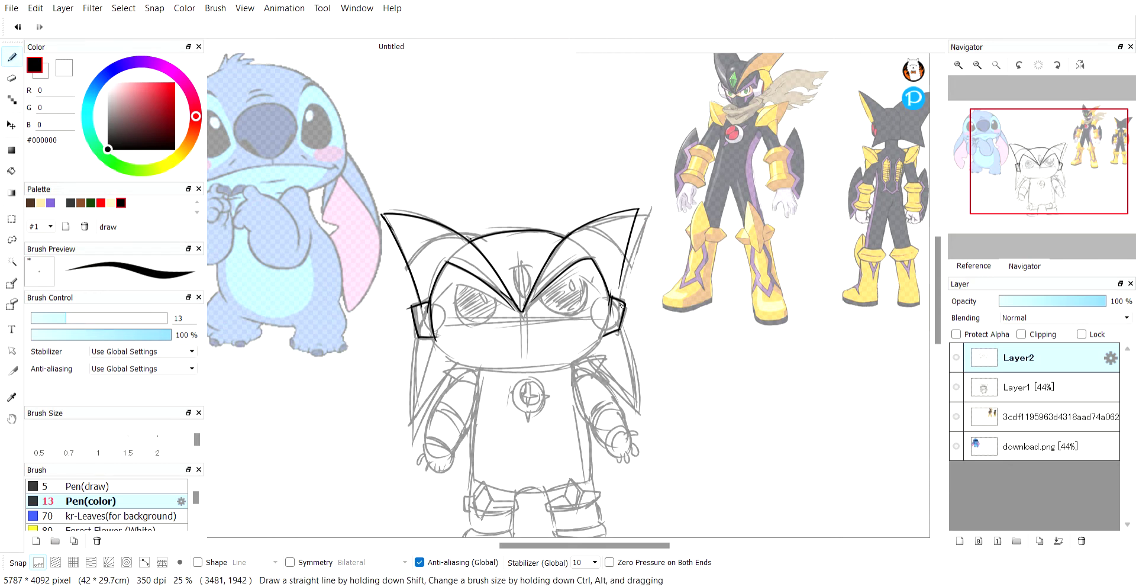
key(ctrl+z)
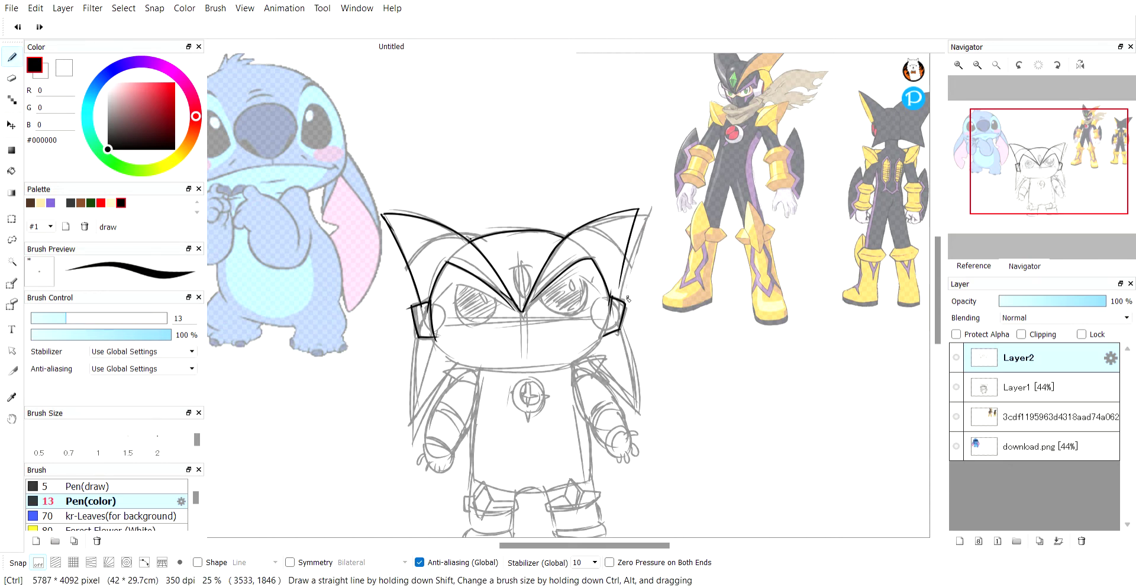
key(e)
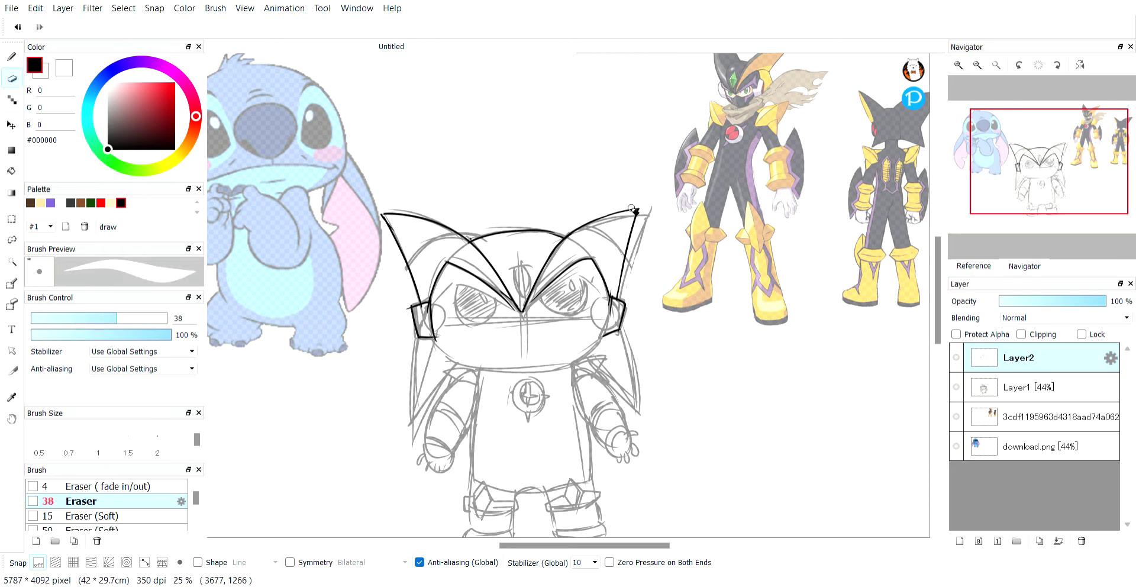
drag(640, 209, 624, 258)
key(b)
key(ctrl+z)
mouse_move(642, 212)
mouse_down()
mouse_move(615, 284)
mouse_move(645, 210)
mouse_move(608, 215)
mouse_move(652, 207)
mouse_up()
key(ctrl+z)
key(ctrl+z)
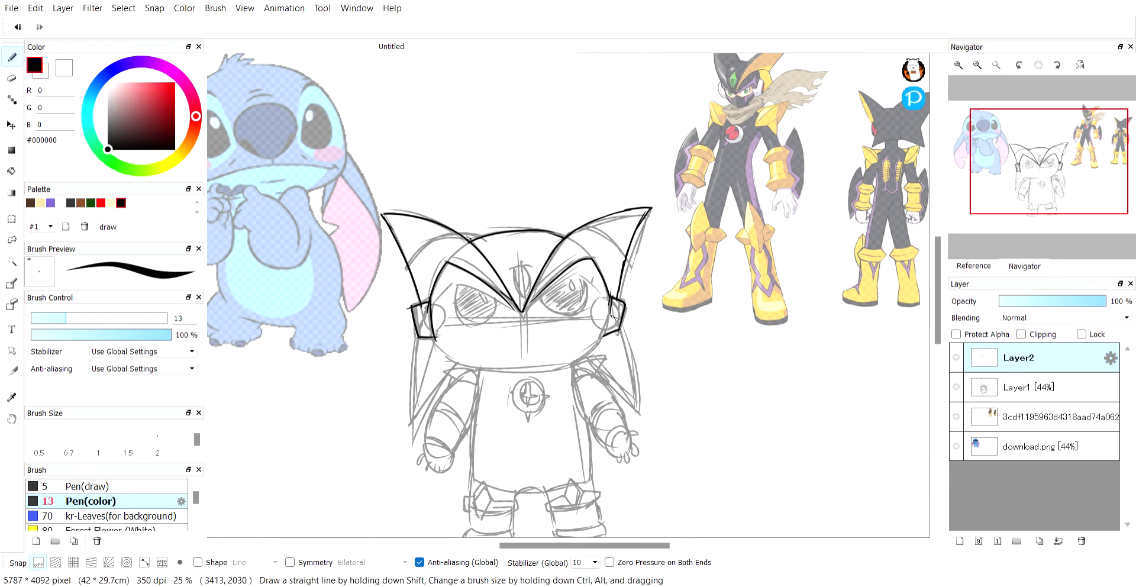
Step: Ink the right earpiece's inner edge down to the jaw and erase stray overlapping lines at both earpieces
drag(608, 342, 599, 348)
key(ctrl+z)
drag(613, 297, 600, 345)
key(e)
key(b)
key(e)
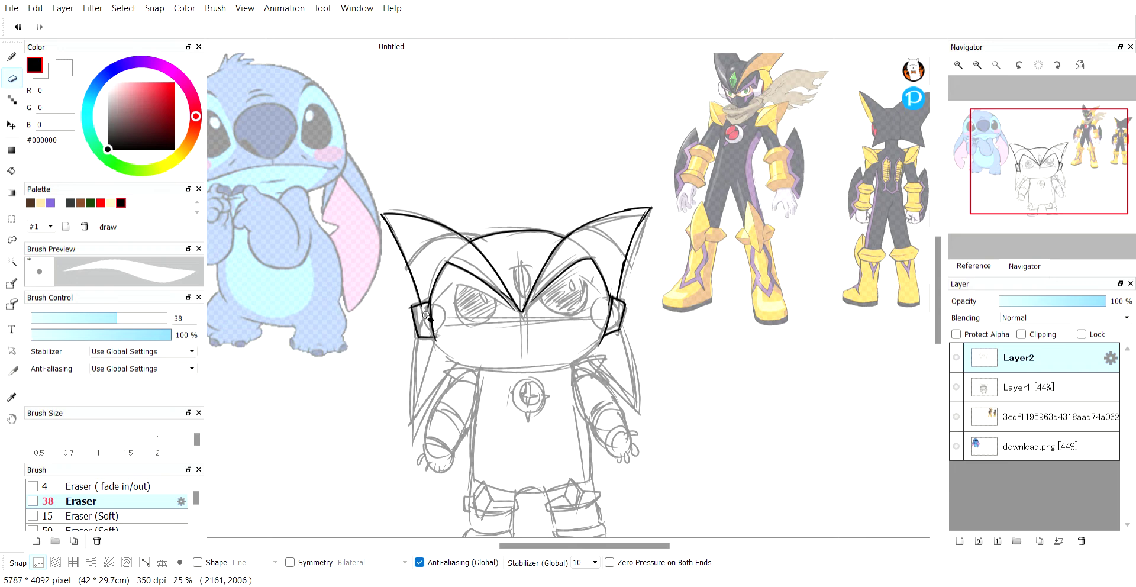
key(b)
Step: Erase the right brow line and re-ink it from the face opening's upper corner down to the V's tip
key(e)
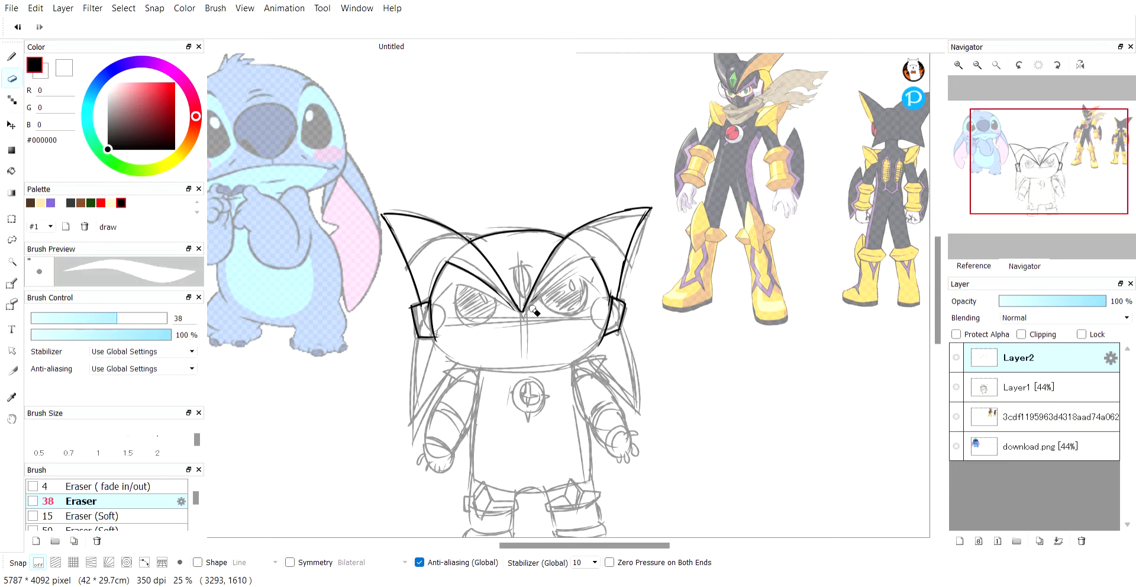
key(b)
drag(590, 262, 523, 314)
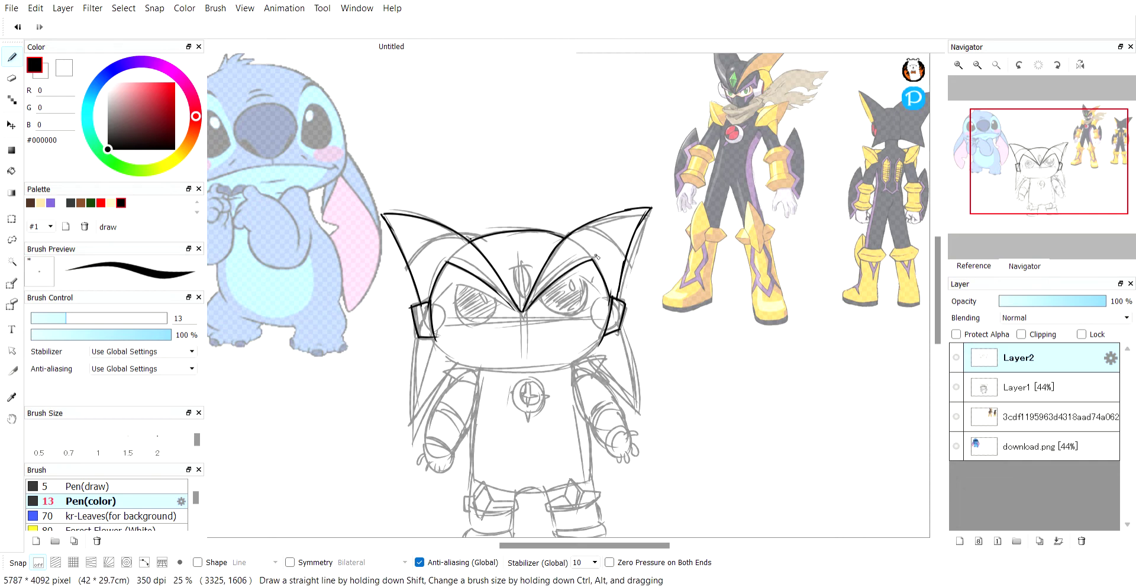
Step: Ink a curved inner line in each horn, running from the horn's tip down to the V's tip
mouse_move(615, 236)
mouse_down()
mouse_move(610, 268)
mouse_move(522, 340)
mouse_up()
key(ctrl+z)
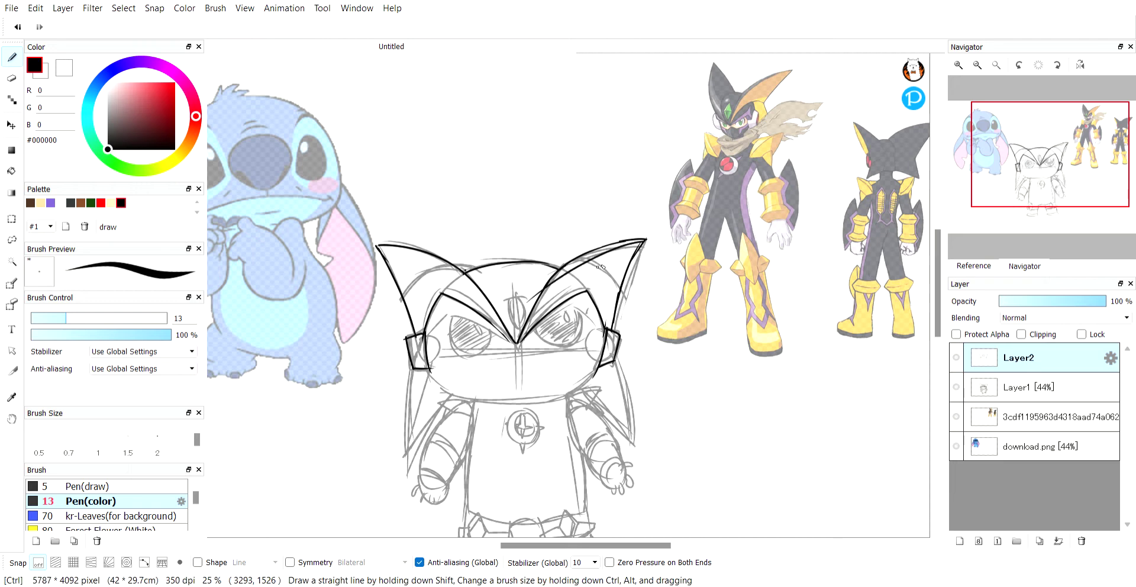
drag(646, 240, 521, 342)
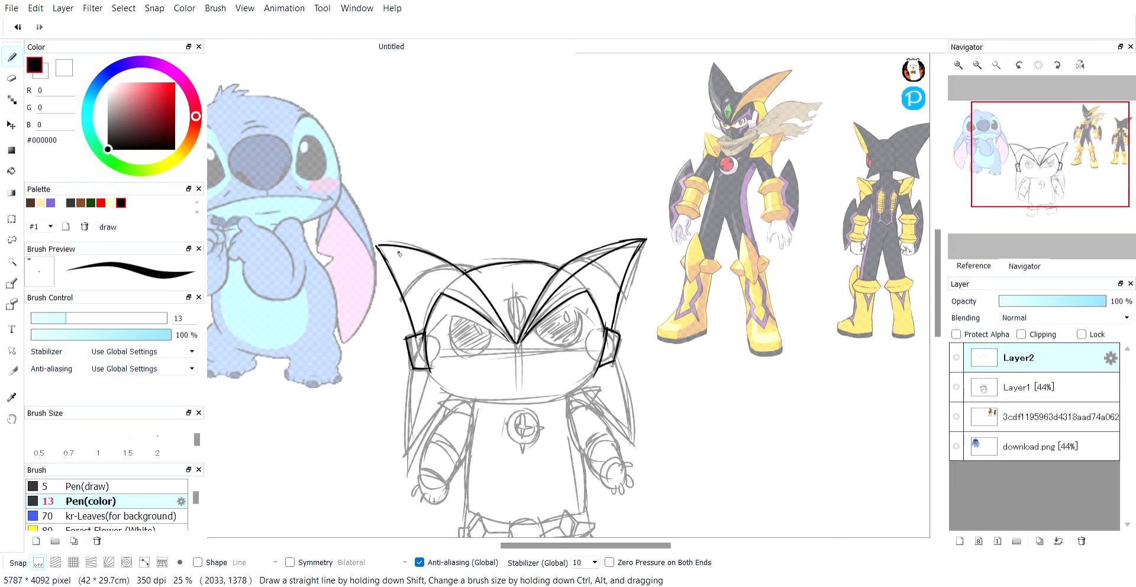
drag(382, 247, 502, 339)
key(ctrl+z)
drag(378, 246, 517, 344)
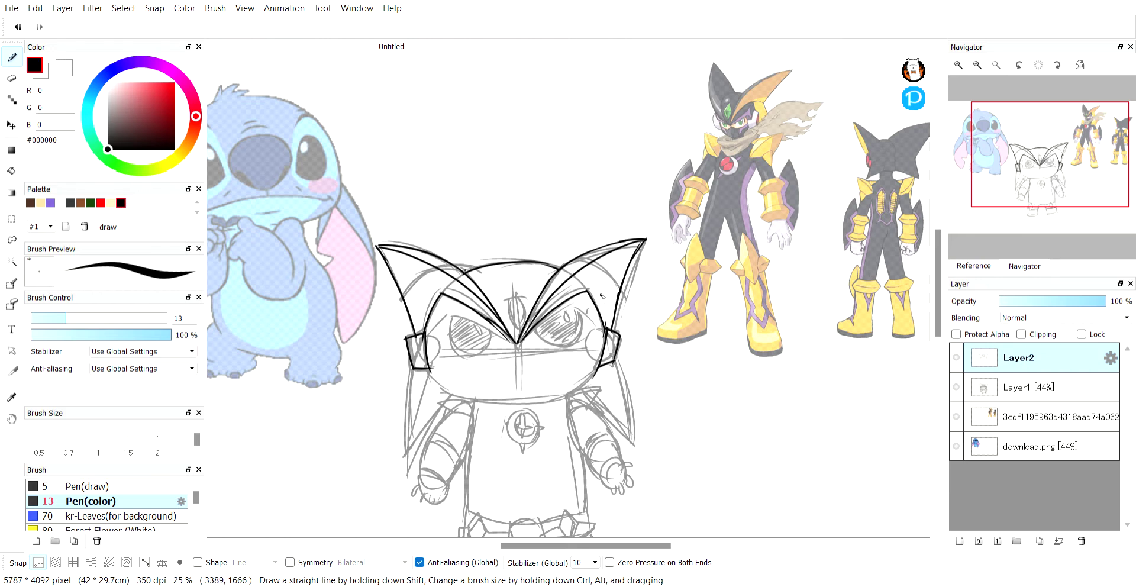
Step: Extend both brow lines outward to the horns' outer edges and erase the overlapping lines above the earpieces
drag(588, 293, 612, 304)
drag(438, 294, 410, 309)
key(e)
drag(417, 317, 419, 333)
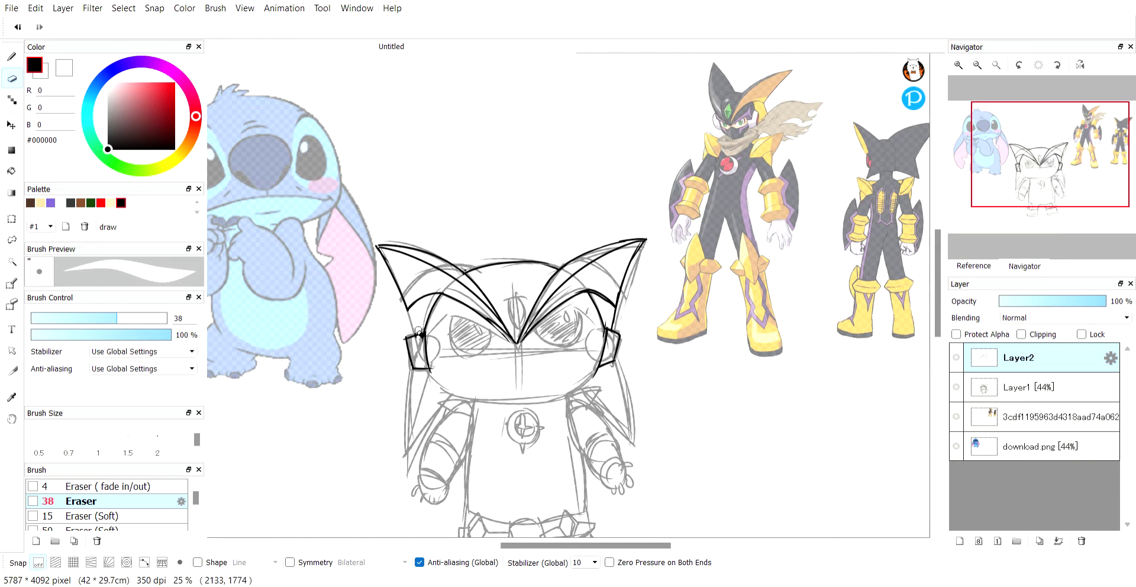
drag(614, 314, 614, 319)
Step: Try joining the horns' lower corners to the earpieces with short edge lines
key(b)
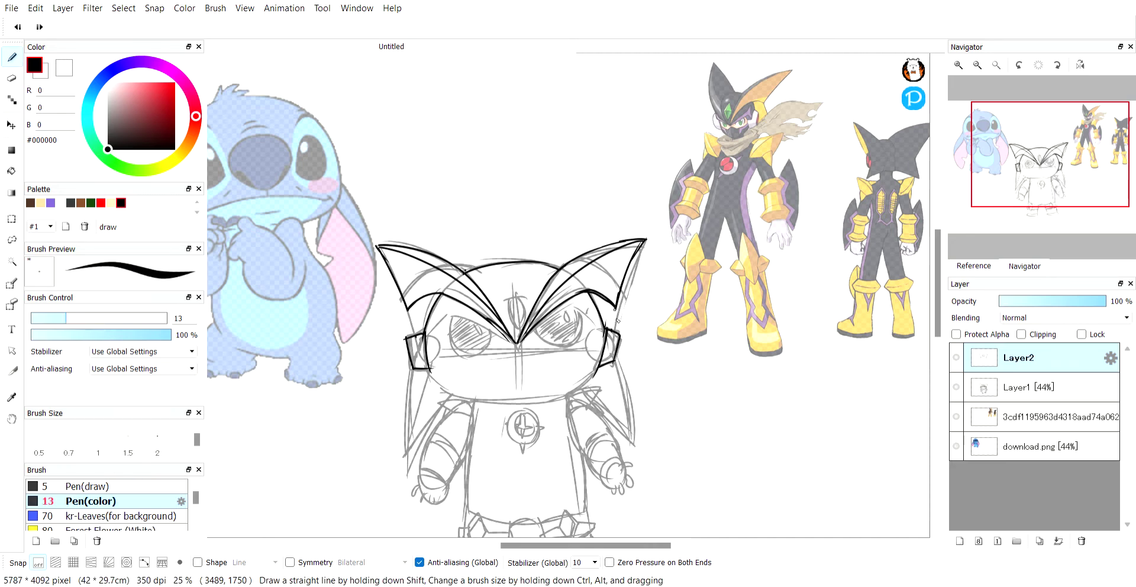
key(e)
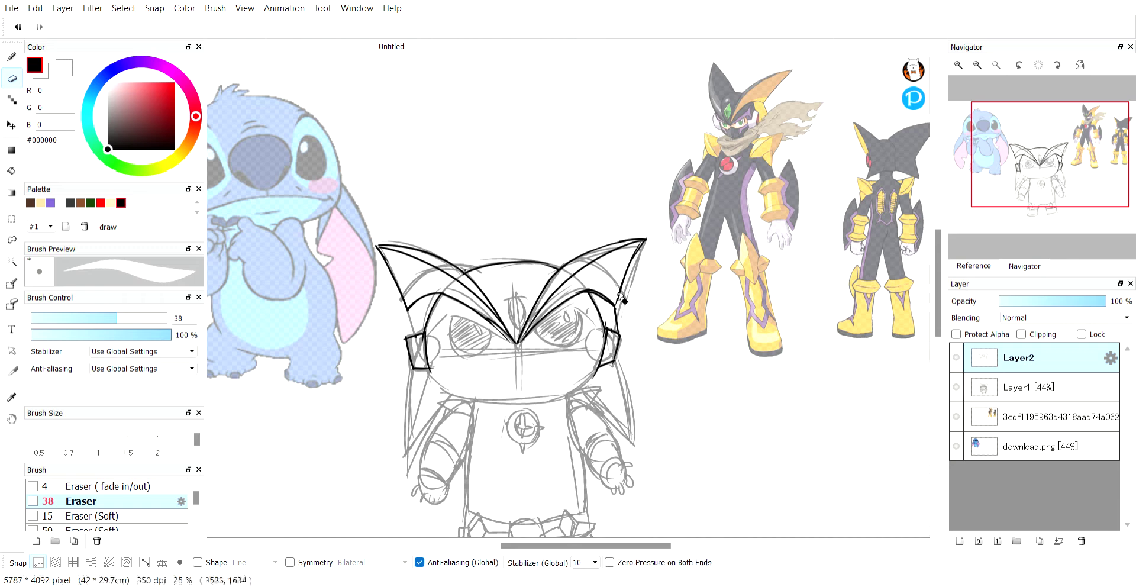
key(b)
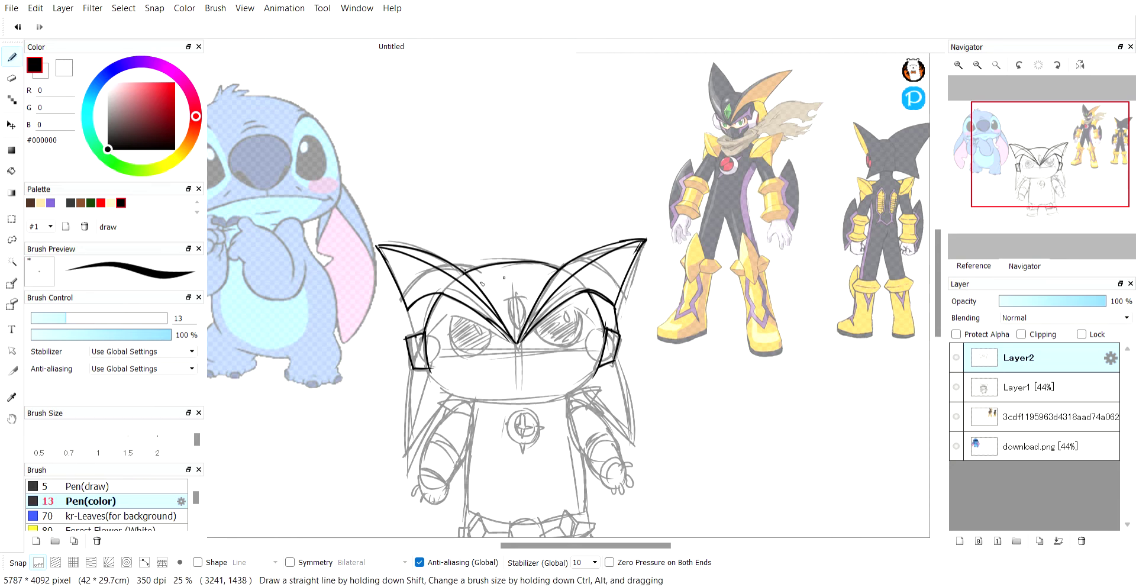
drag(410, 308, 407, 346)
key(ctrl+z)
Step: Erase the right earpiece and ink the face opening's right edge as one curve down toward the chin
key(e)
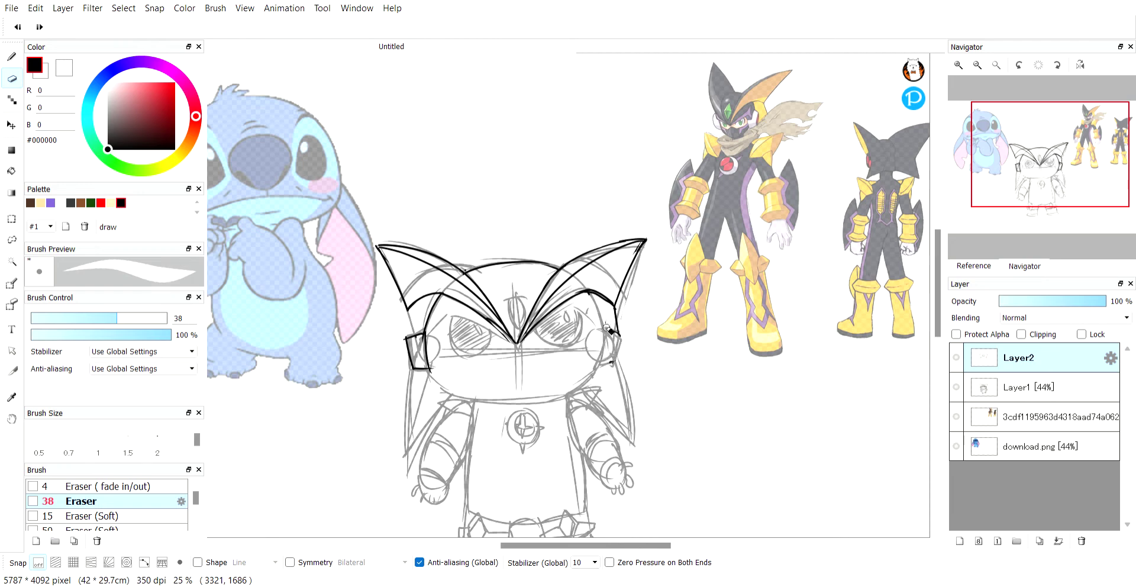
key(b)
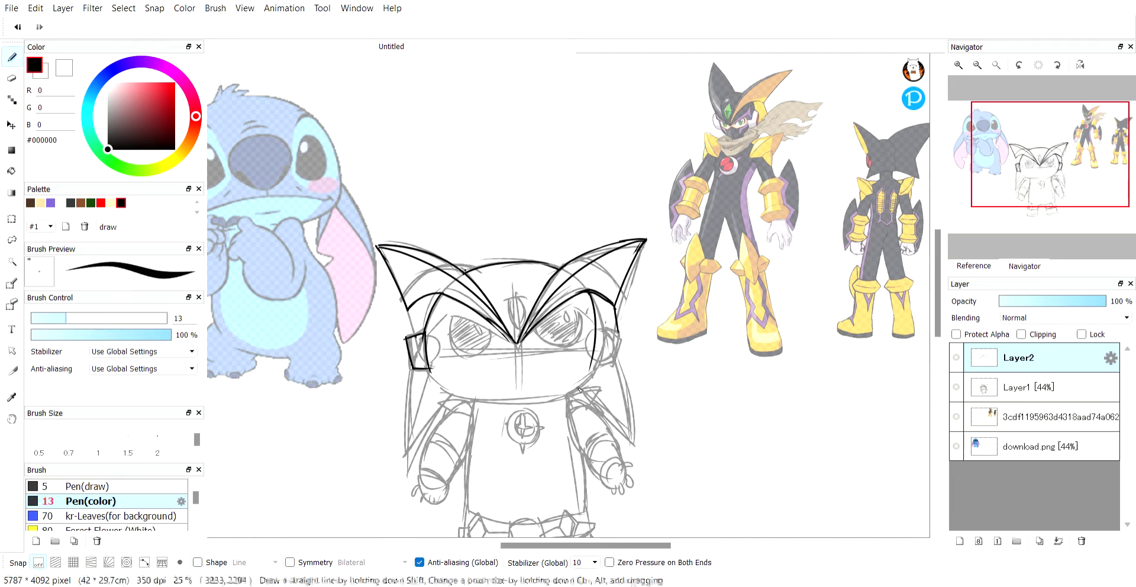
mouse_move(590, 293)
mouse_down()
mouse_move(603, 361)
mouse_move(519, 400)
mouse_up()
Step: Ink the face's curved chin line from the left jaw across to the right edge, redrawing it until smooth
mouse_move(429, 369)
mouse_down()
mouse_move(444, 389)
mouse_move(538, 403)
mouse_up()
key(ctrl+z)
mouse_move(430, 371)
mouse_down()
mouse_move(497, 402)
mouse_move(573, 395)
mouse_up()
key(ctrl+z)
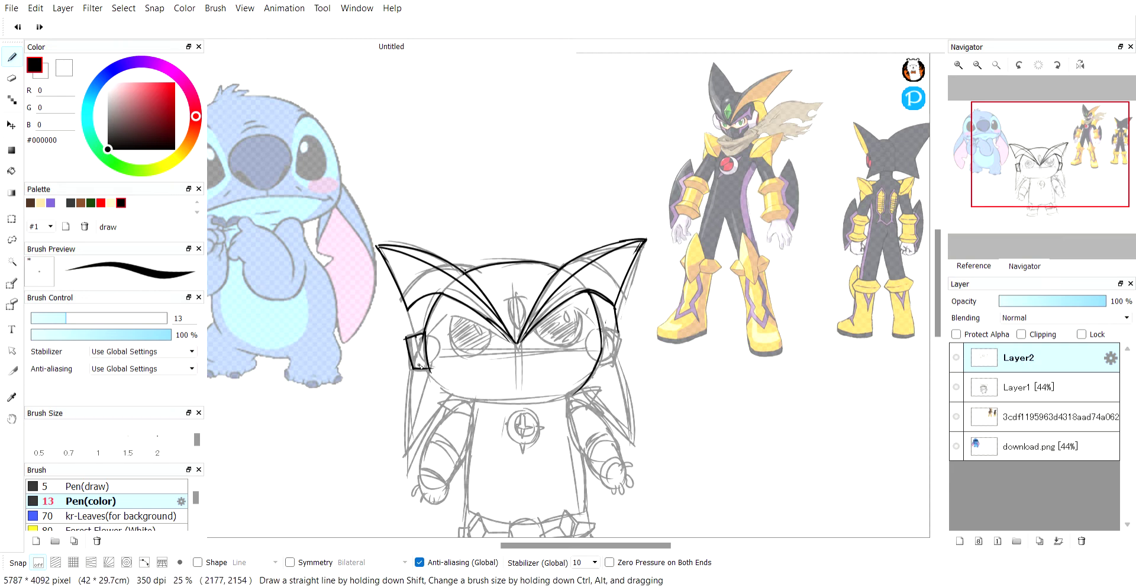
mouse_move(430, 367)
mouse_down()
mouse_move(527, 406)
mouse_move(597, 376)
mouse_up()
key(ctrl+z)
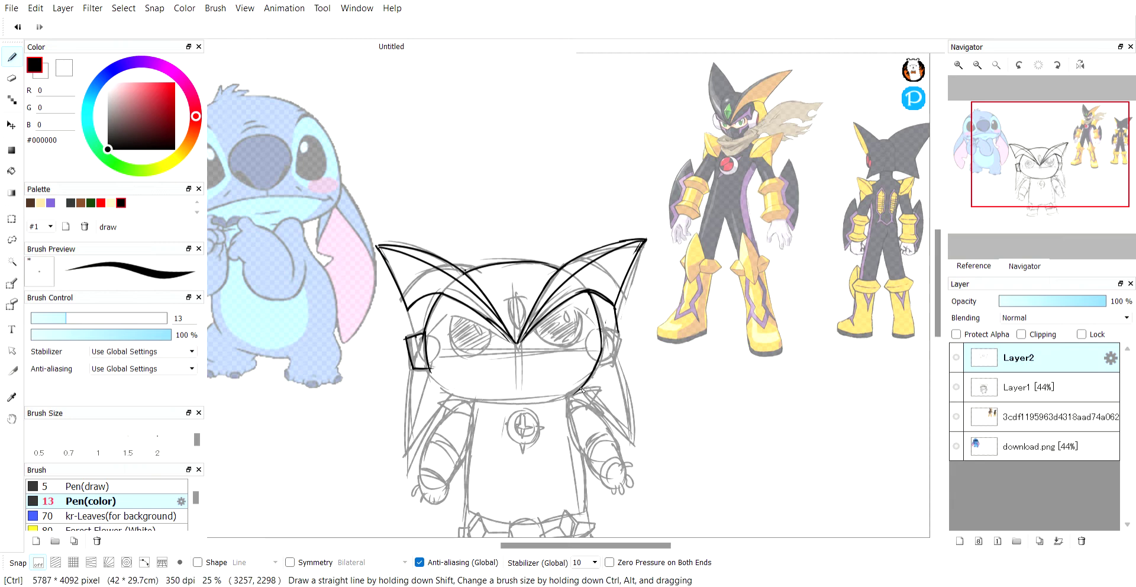
drag(430, 367, 603, 373)
key(ctrl+z)
drag(434, 370, 615, 381)
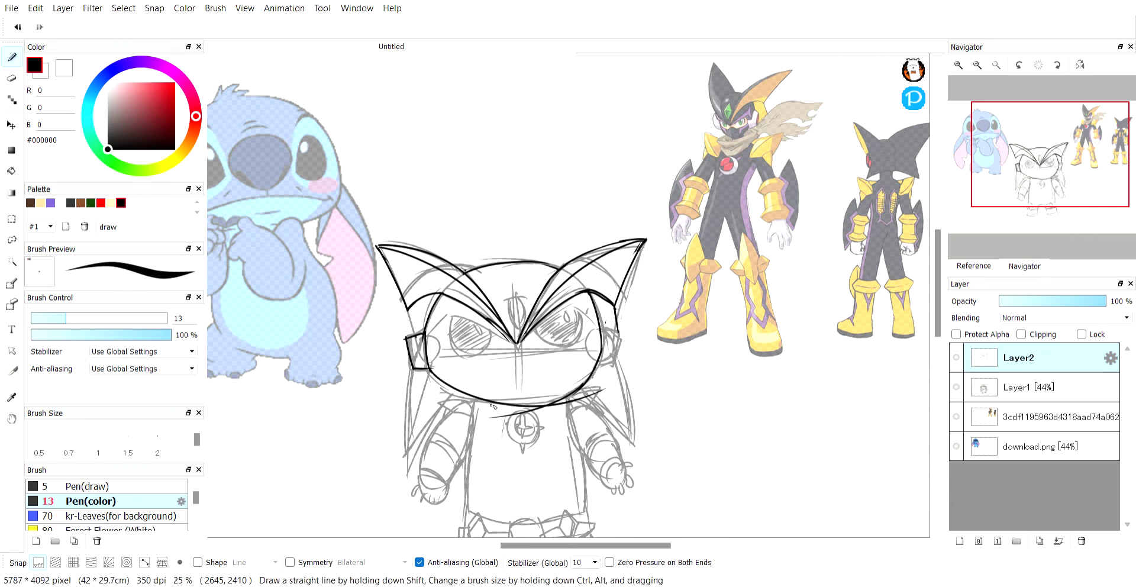
key(ctrl+z)
mouse_move(428, 367)
mouse_down()
mouse_move(517, 403)
mouse_move(614, 367)
mouse_up()
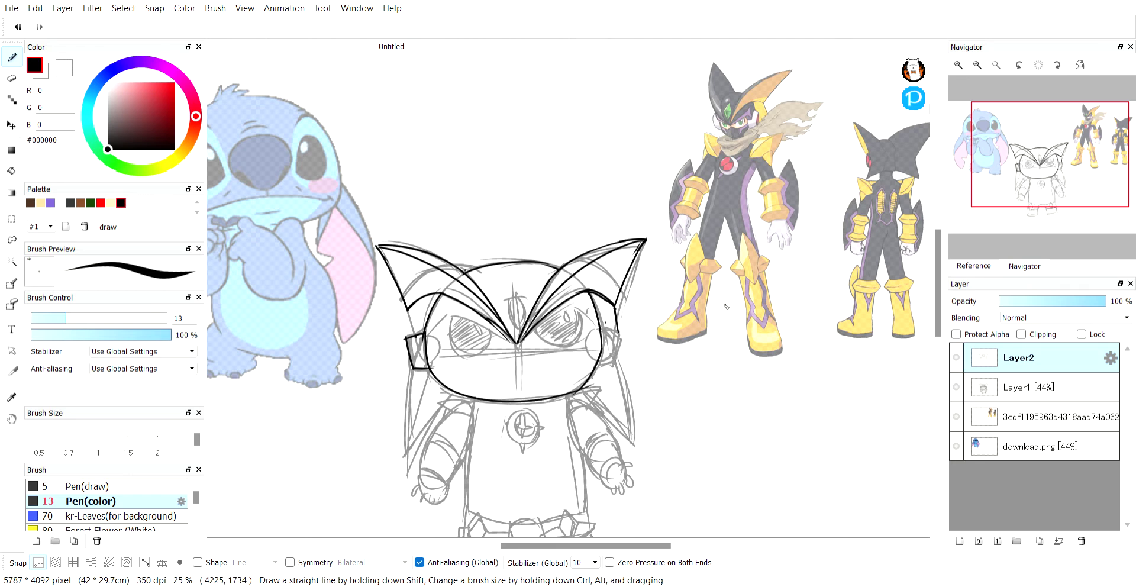
Step: Erase the left earpiece and re-ink the face opening's left edge from the brow down to the chin line
key(e)
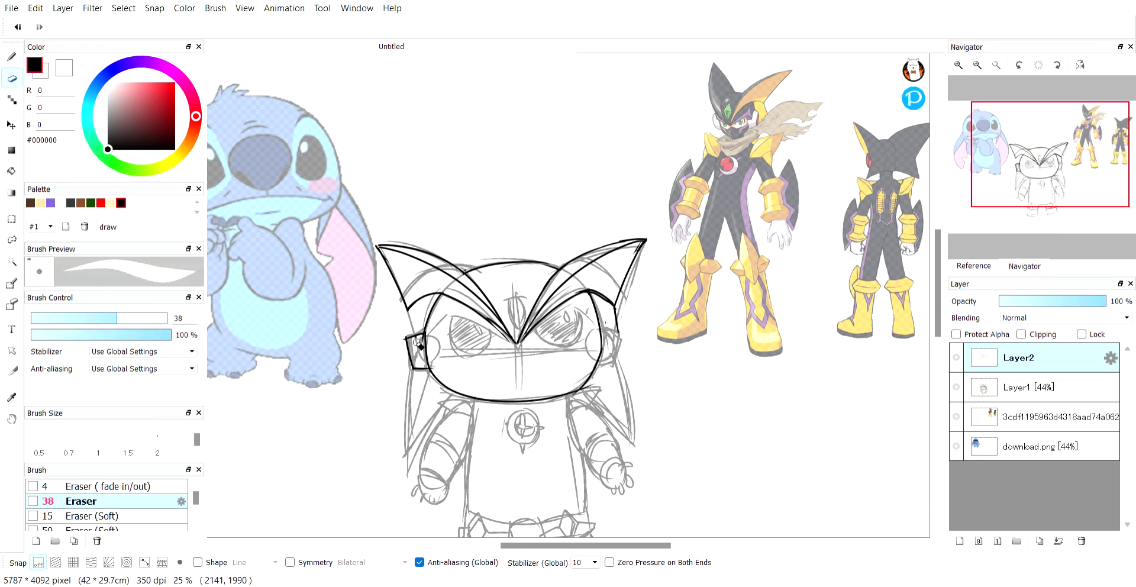
mouse_move(419, 346)
mouse_down()
mouse_move(406, 340)
mouse_move(429, 344)
mouse_move(429, 368)
mouse_up()
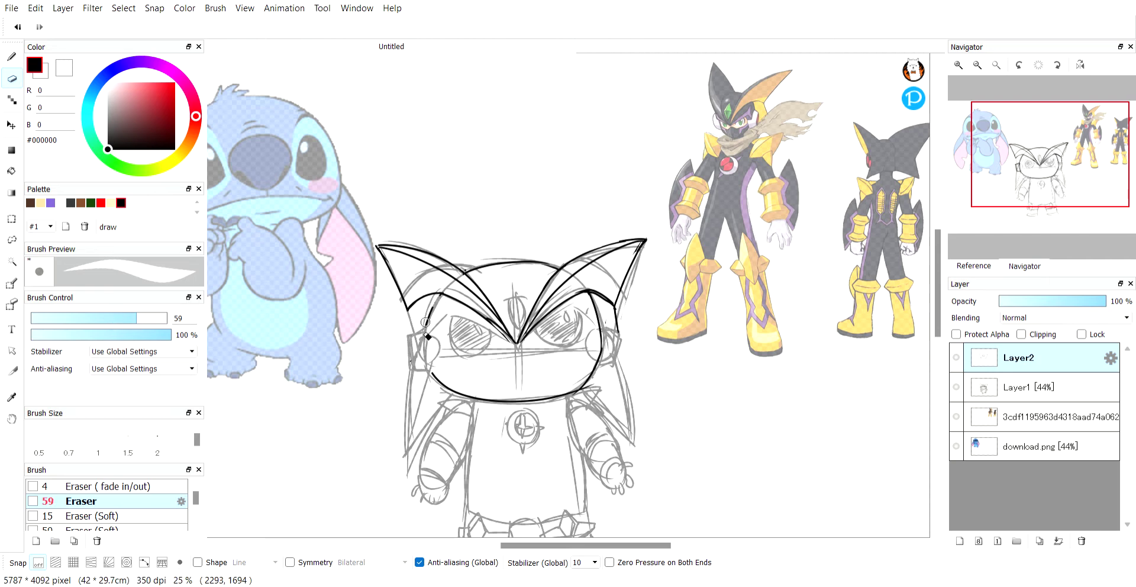
key(b)
mouse_move(439, 293)
mouse_down()
mouse_move(431, 361)
mouse_move(442, 384)
mouse_up()
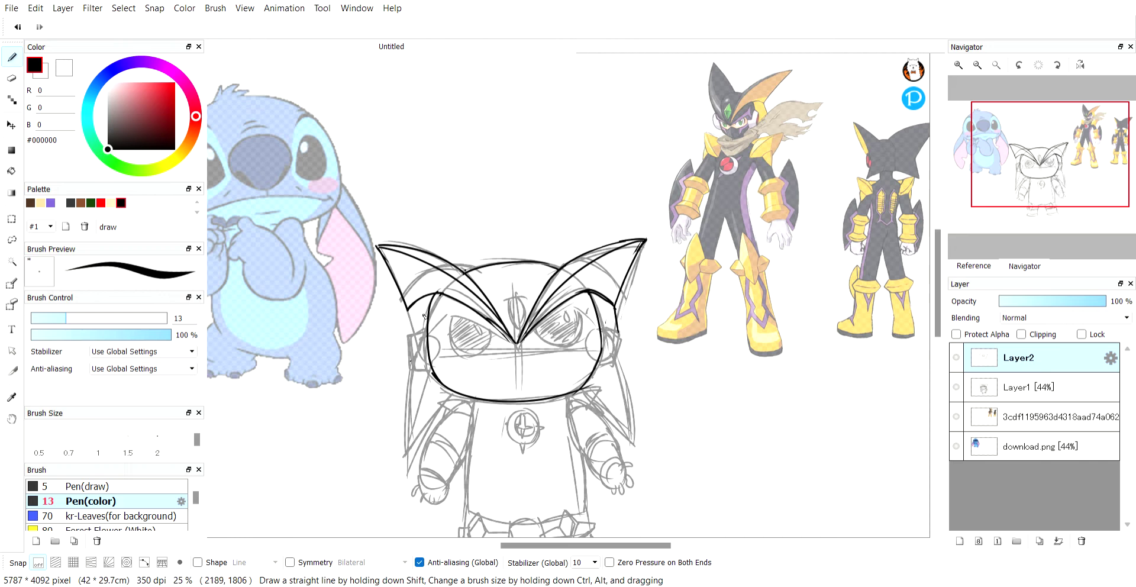
Step: Try inking the side flap from the left horn's lower corner down toward the jaw
mouse_move(410, 314)
mouse_down()
mouse_move(415, 448)
mouse_move(427, 404)
mouse_move(408, 453)
mouse_move(460, 382)
mouse_up()
key(ctrl+z)
key(ctrl+z)
Step: Erase and re-ink the left brow line out to the horn's lower corner, and ink the long pointed flap beneath it
key(e)
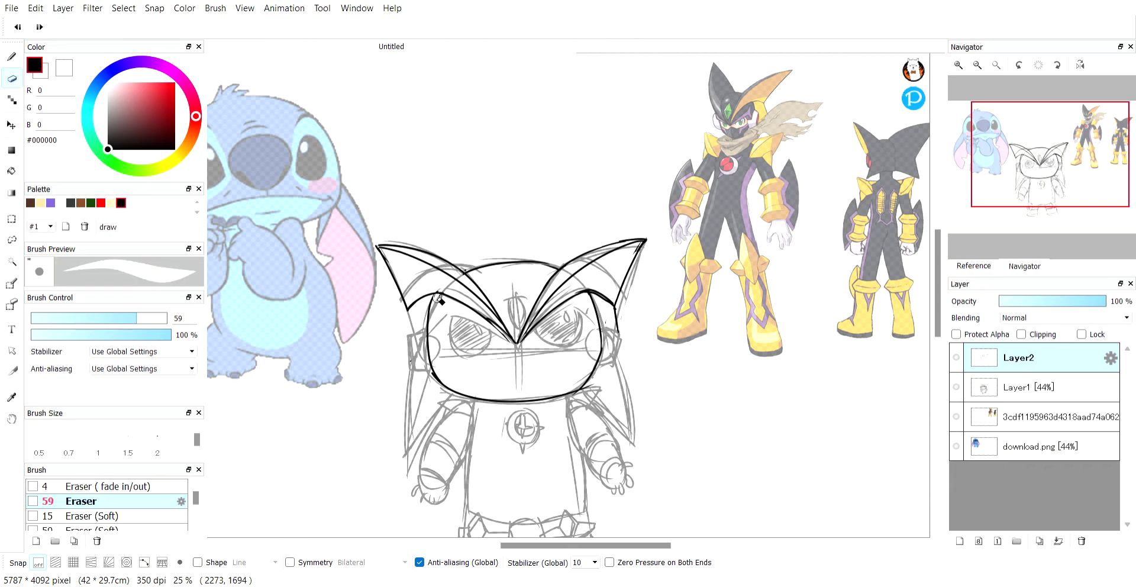
mouse_move(432, 297)
mouse_down()
mouse_move(456, 298)
mouse_move(428, 308)
mouse_up()
key(b)
drag(474, 318, 431, 312)
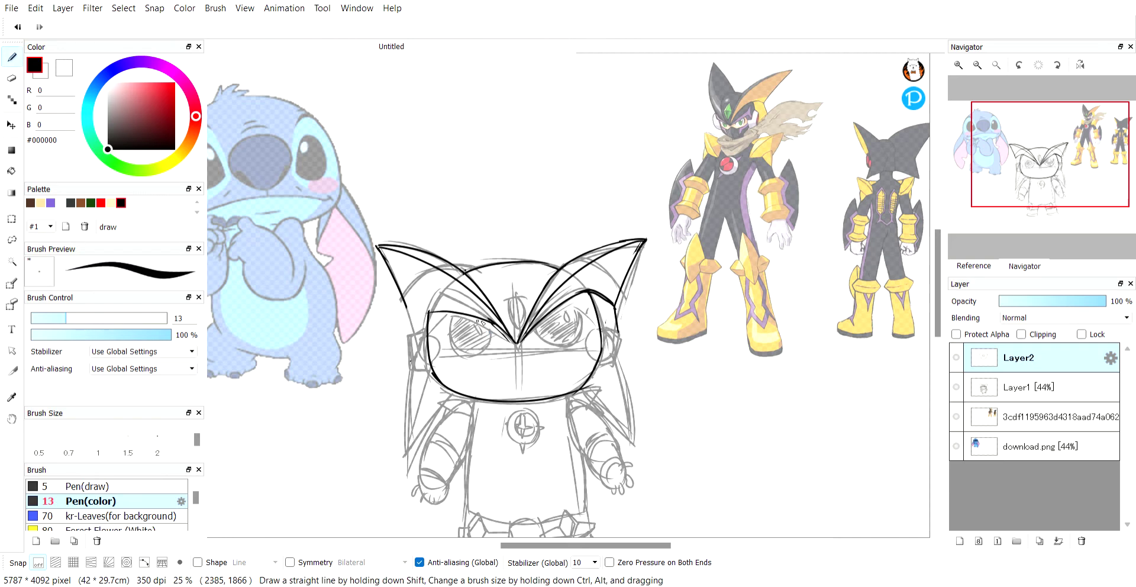
key(ctrl+z)
mouse_move(511, 336)
mouse_down()
mouse_move(406, 309)
mouse_move(436, 306)
mouse_up()
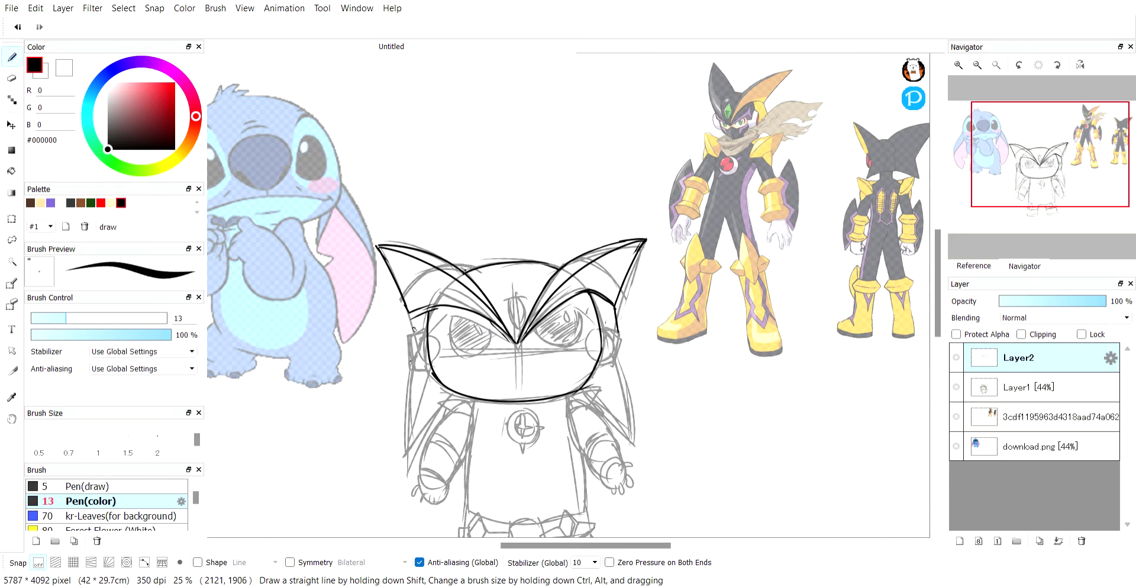
mouse_move(412, 314)
mouse_down()
mouse_move(403, 456)
mouse_move(446, 404)
mouse_move(413, 446)
mouse_up()
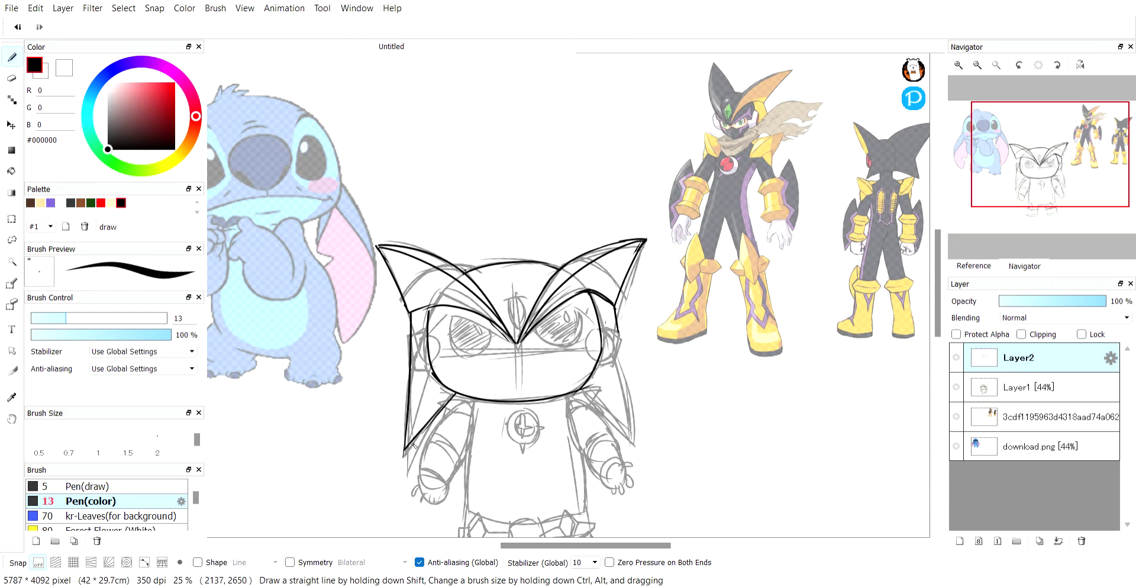
Step: Erase the right brow line's outer part and re-ink it as a curve from the horn's lower corner toward the V
key(e)
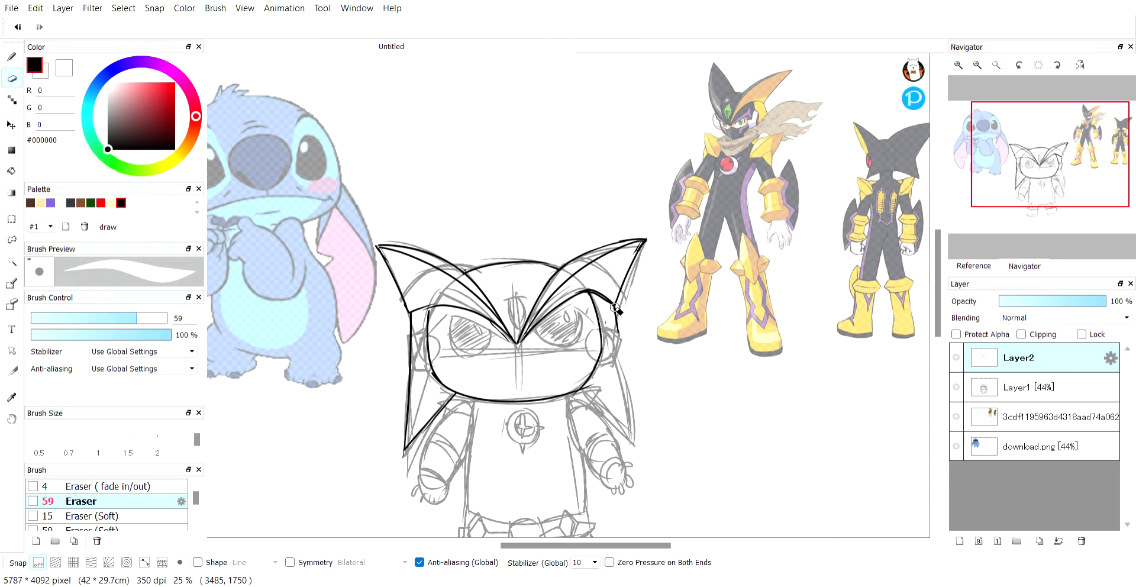
mouse_move(604, 299)
mouse_down()
mouse_move(586, 290)
mouse_move(606, 301)
mouse_move(579, 303)
mouse_up()
key(b)
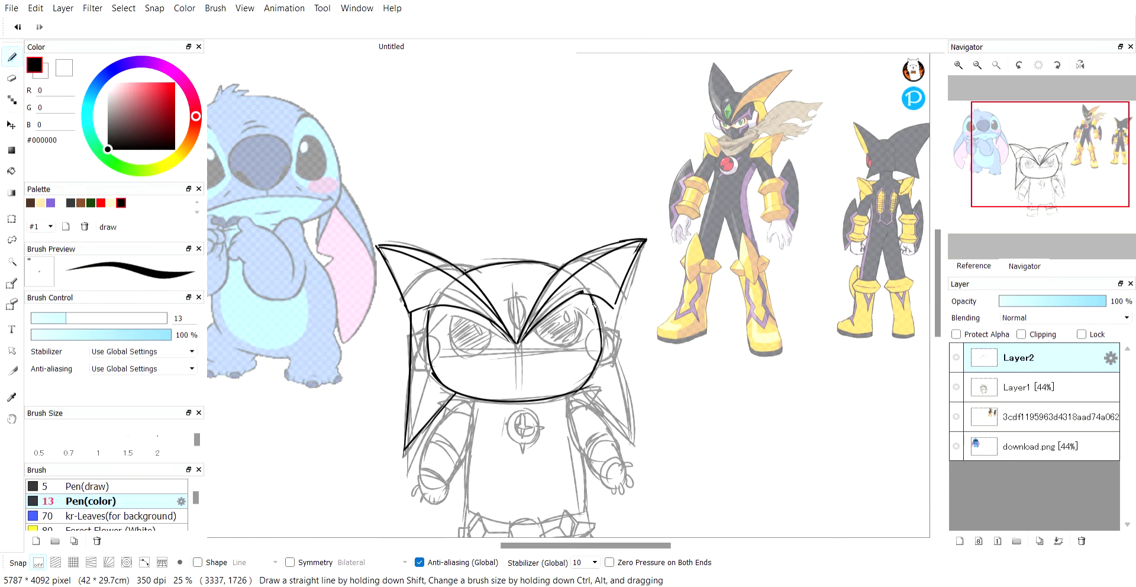
key(e)
mouse_move(549, 327)
mouse_down()
mouse_move(553, 314)
mouse_move(546, 323)
mouse_up()
key(b)
drag(615, 305, 545, 327)
key(ctrl+z)
mouse_move(615, 304)
mouse_down()
mouse_move(584, 296)
mouse_move(537, 325)
mouse_up()
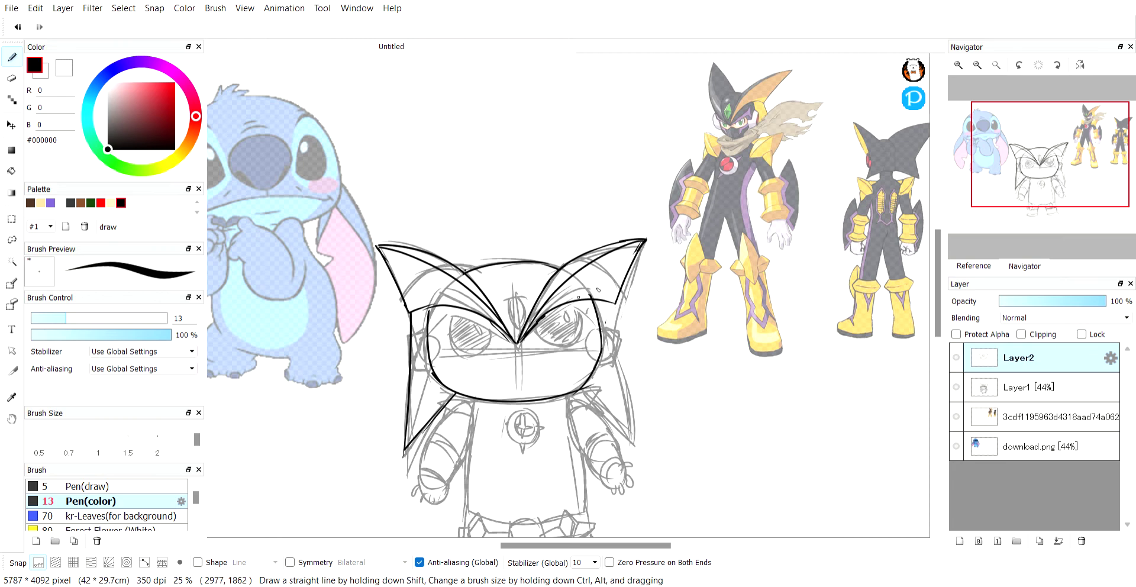
Step: Try inking the long pointed side flap below the right horn, matching the left one
key(ctrl+z)
shift+click(616, 314)
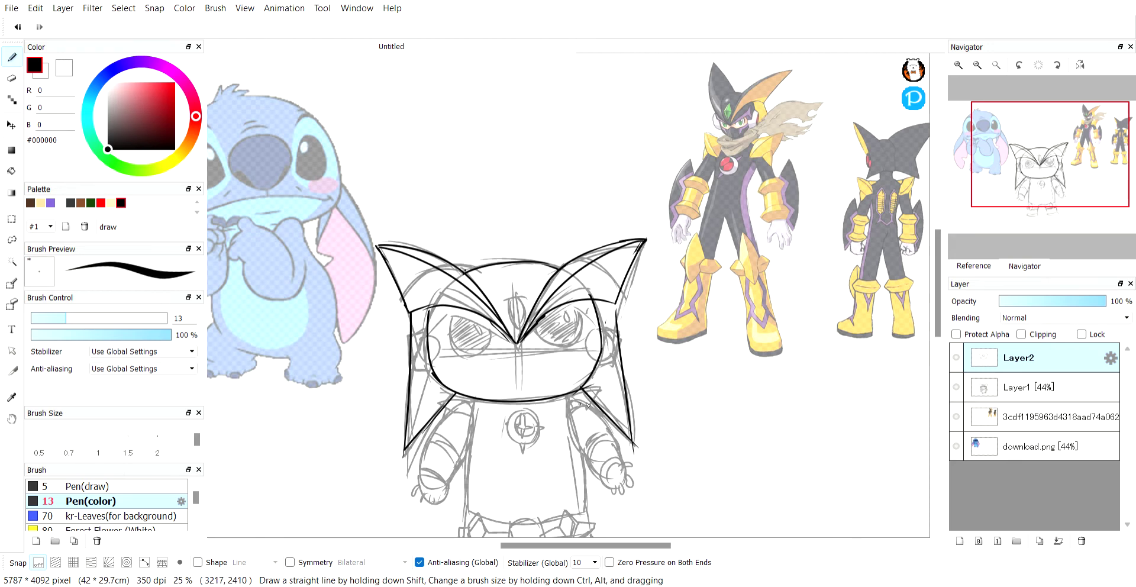
key(ctrl+z)
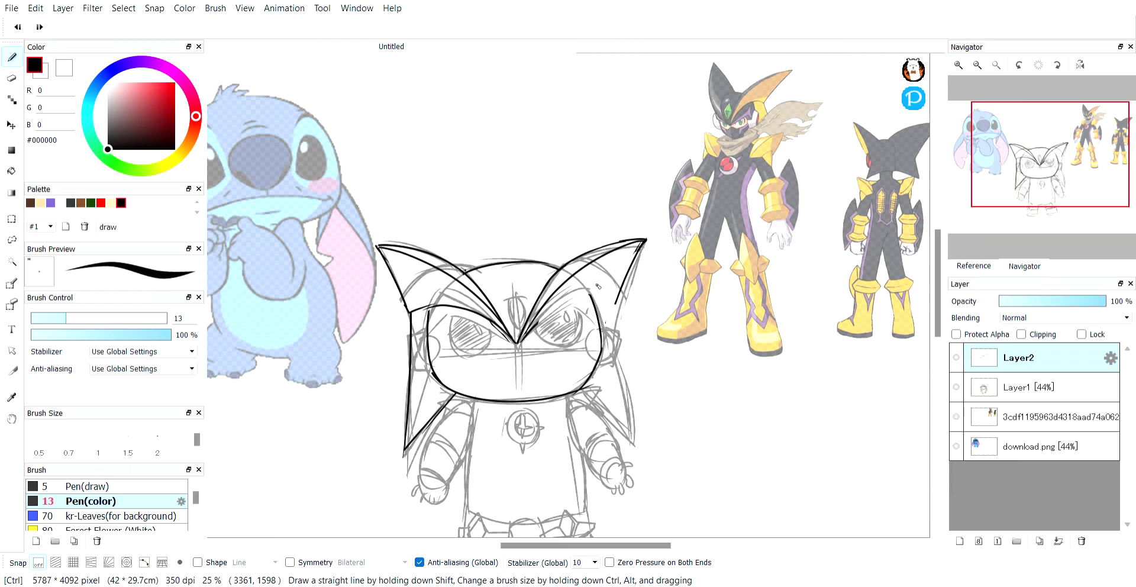
Step: Erase the inked pointed flap below the left horn
key(e)
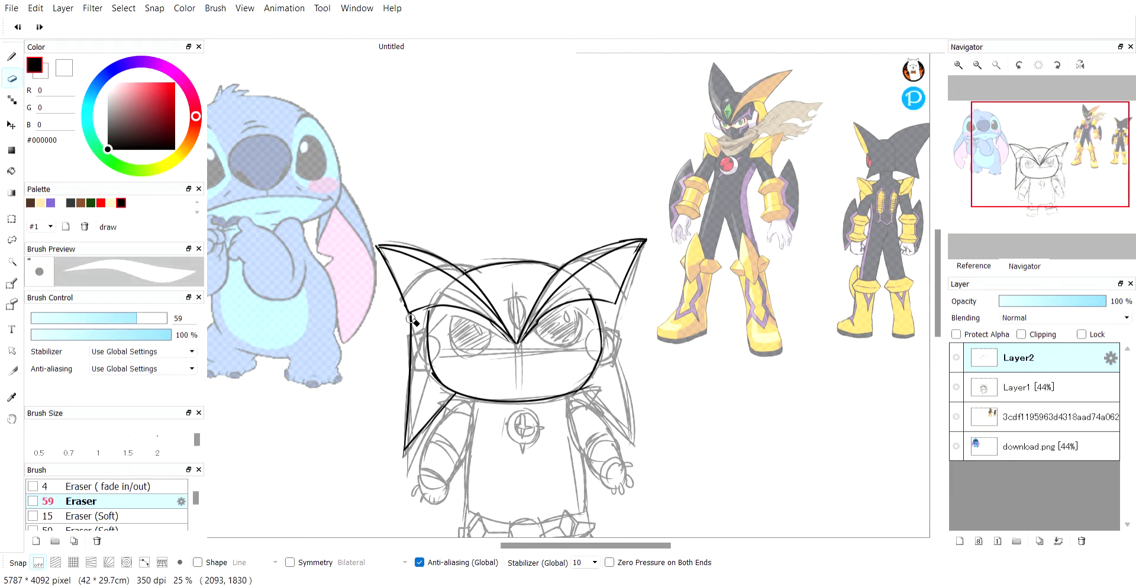
mouse_move(412, 318)
mouse_down()
mouse_move(407, 450)
mouse_move(453, 398)
mouse_move(421, 436)
mouse_up()
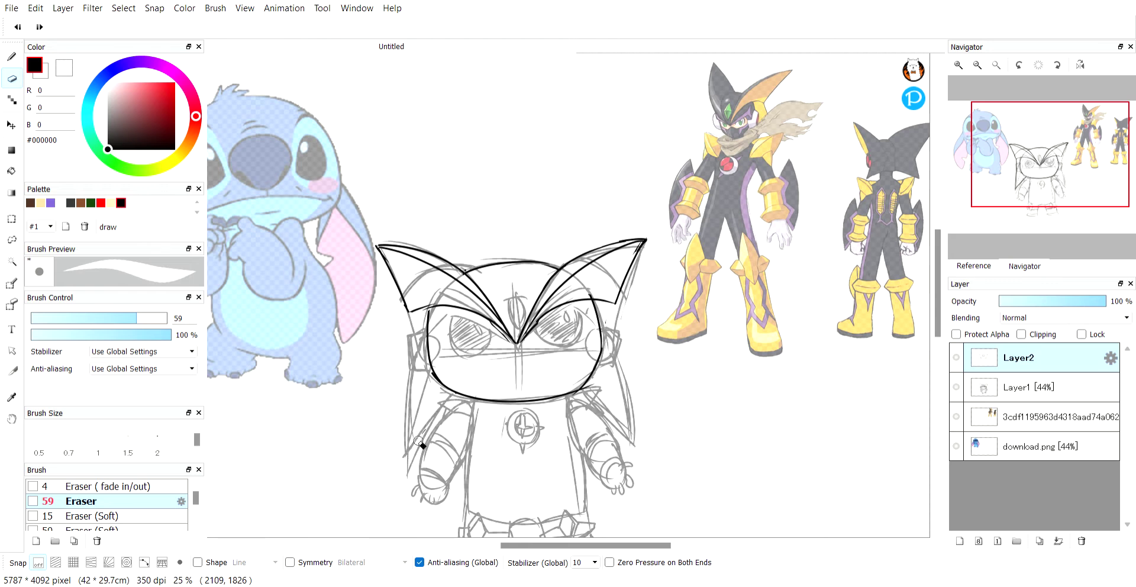
Step: Ink the long pointed side flap below the left horn, running back from its tip to the jaw
key(b)
drag(409, 312, 387, 431)
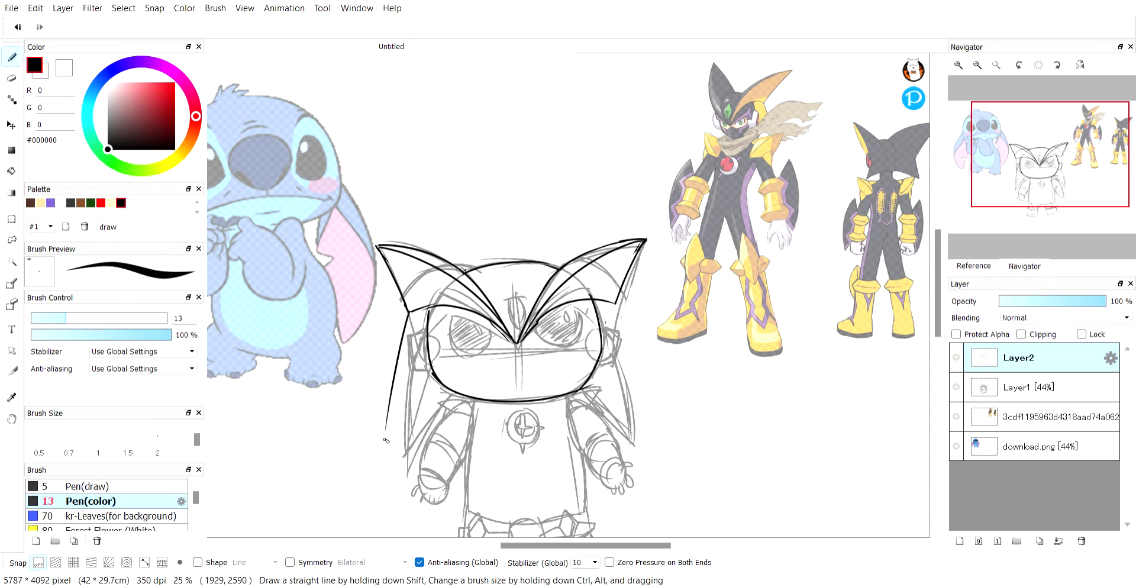
key(ctrl+z)
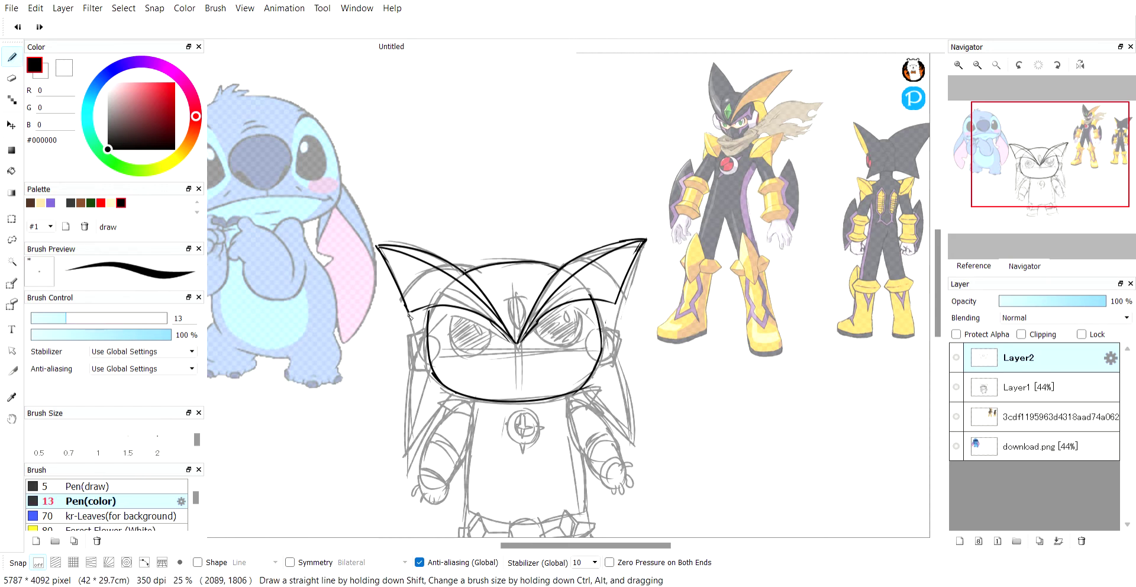
mouse_move(409, 316)
mouse_down()
mouse_move(389, 421)
mouse_move(401, 449)
mouse_move(397, 434)
mouse_move(384, 440)
mouse_move(459, 394)
mouse_up()
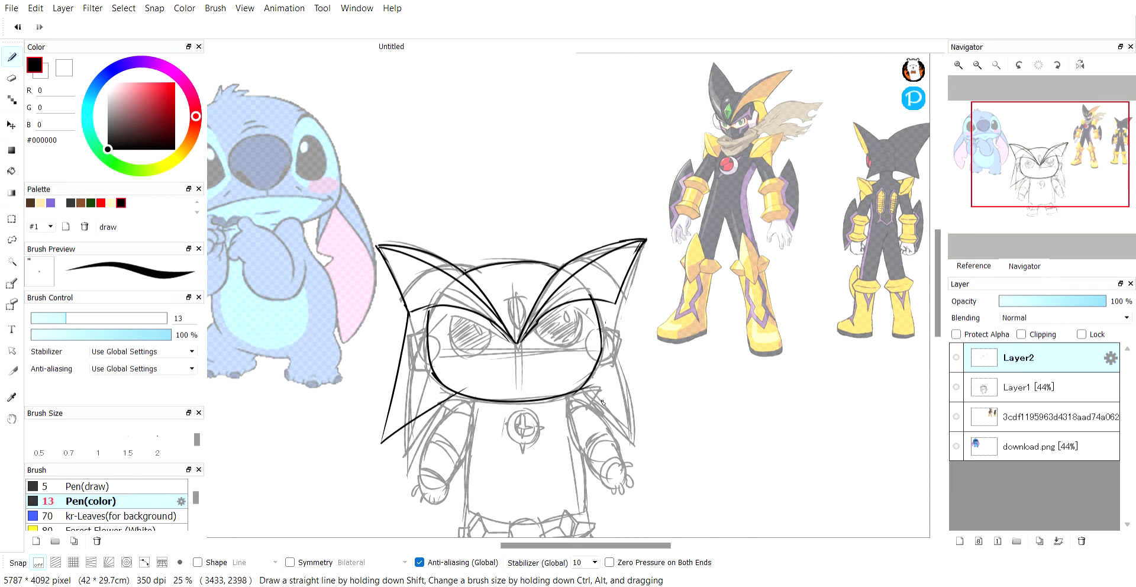
Step: Try inking the matching pointed side flap between the right horn's lower corner and the jaw
drag(617, 307, 637, 437)
mouse_move(577, 392)
mouse_down()
mouse_move(640, 455)
mouse_move(624, 387)
mouse_up()
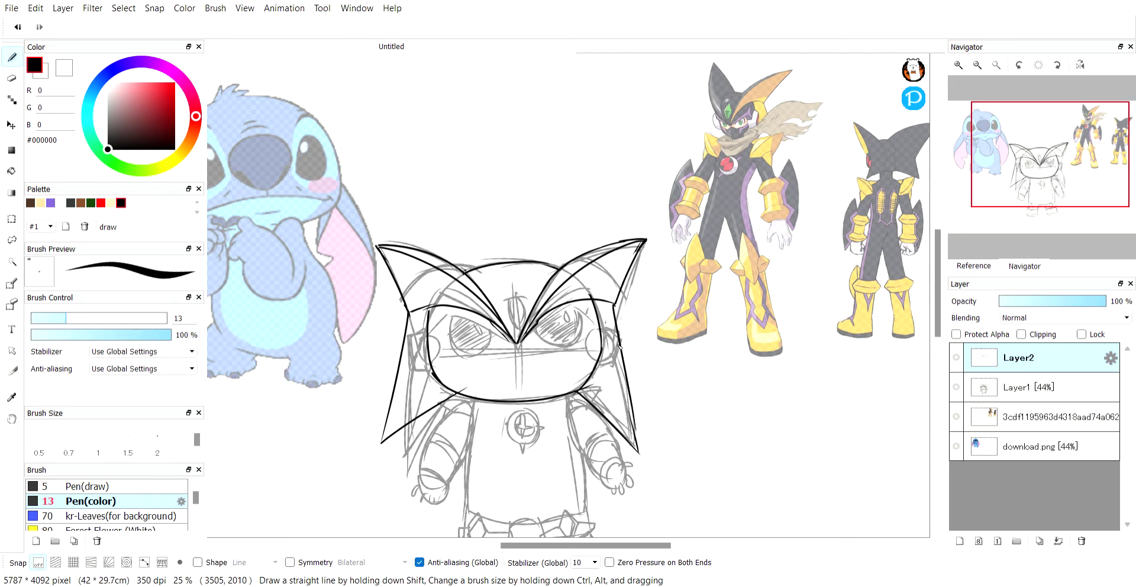
key(ctrl+z)
key(ctrl+z)
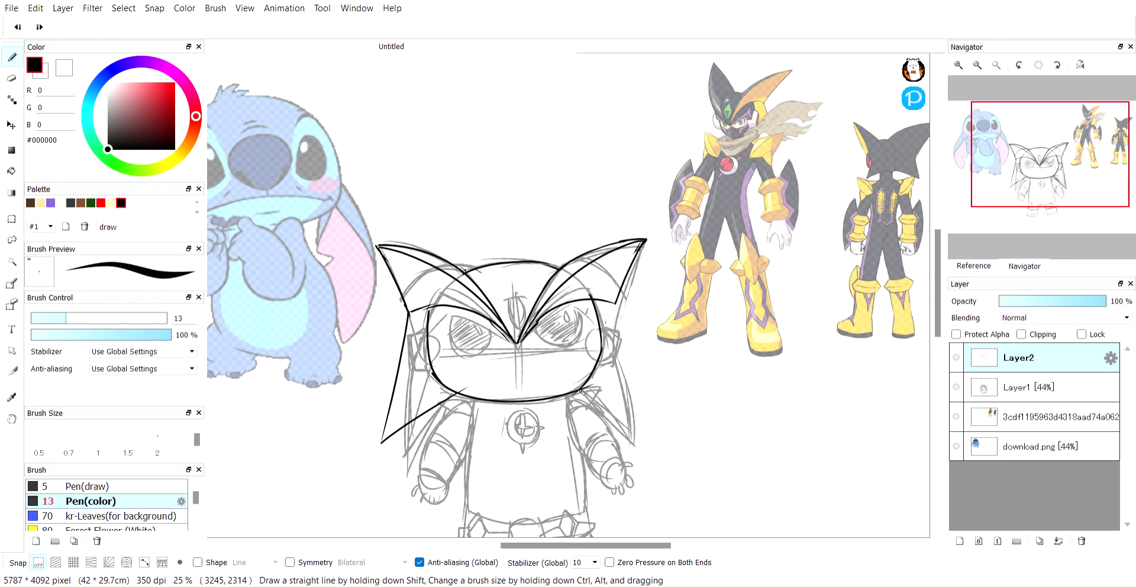
drag(571, 390, 638, 441)
drag(616, 306, 636, 439)
key(ctrl+z)
mouse_move(613, 306)
mouse_down()
mouse_move(653, 452)
mouse_move(622, 334)
mouse_move(641, 427)
mouse_move(631, 435)
mouse_move(637, 402)
mouse_up()
key(ctrl+z)
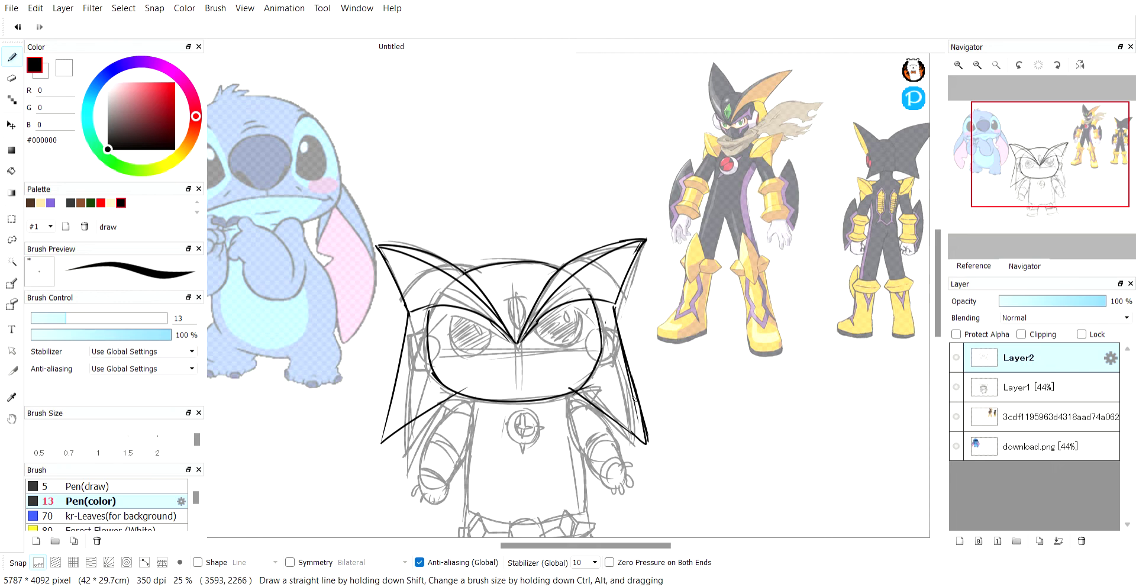
key(ctrl+z)
key(ctrl+z)
key(ctrl+z)
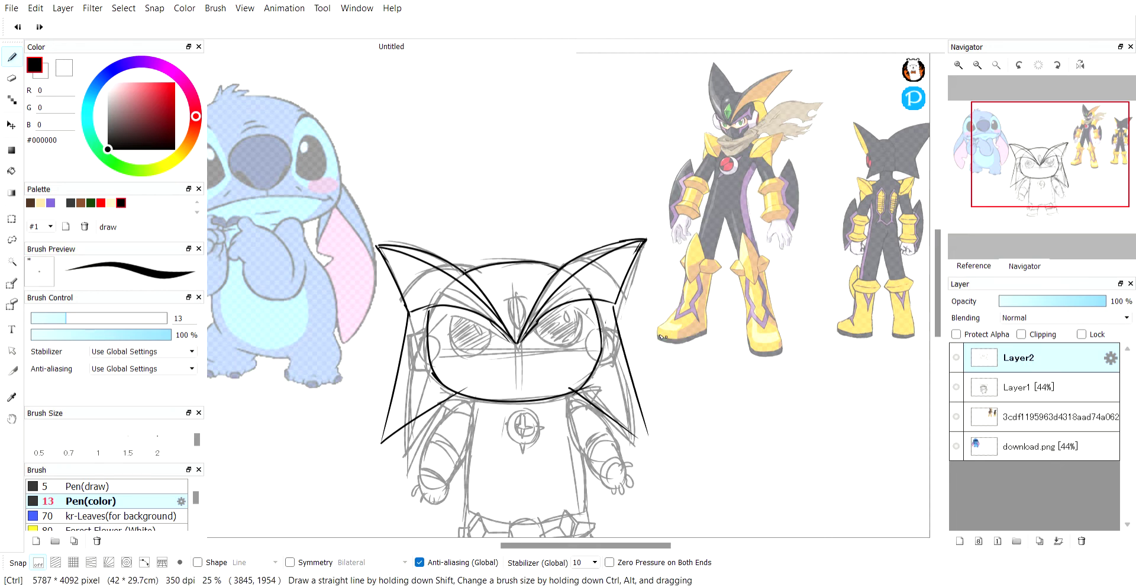
key(ctrl+z)
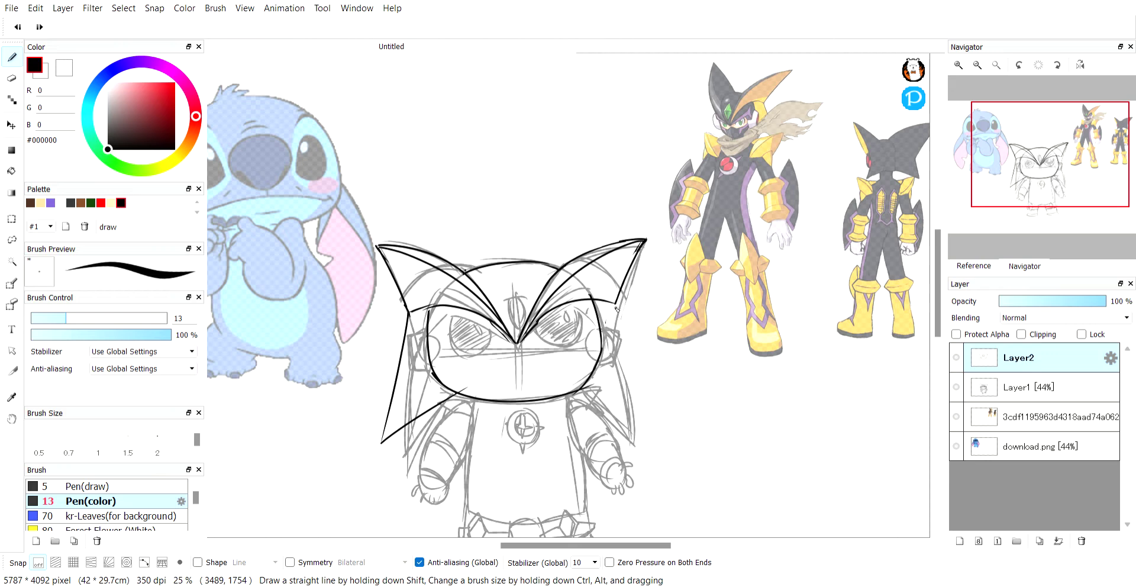
Step: Try a narrower version of the right side flap that ends near the sketched flap's tip
drag(614, 304, 638, 416)
mouse_move(567, 389)
mouse_down()
mouse_move(646, 457)
mouse_move(642, 432)
mouse_up()
key(ctrl+z)
drag(568, 385, 636, 445)
key(ctrl+z)
key(ctrl+z)
drag(617, 306, 632, 427)
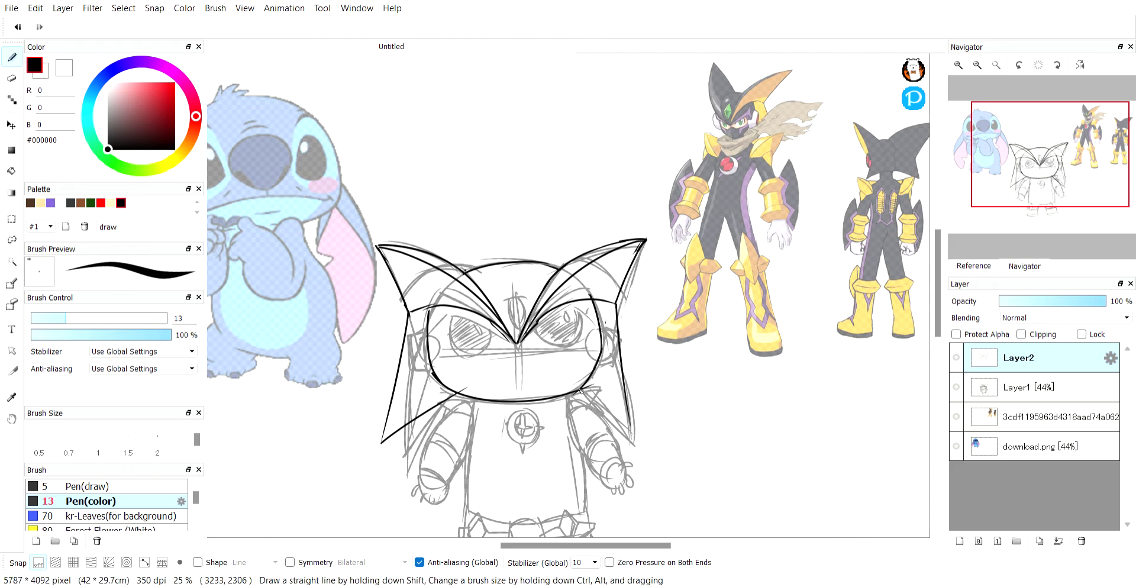
drag(580, 391, 637, 445)
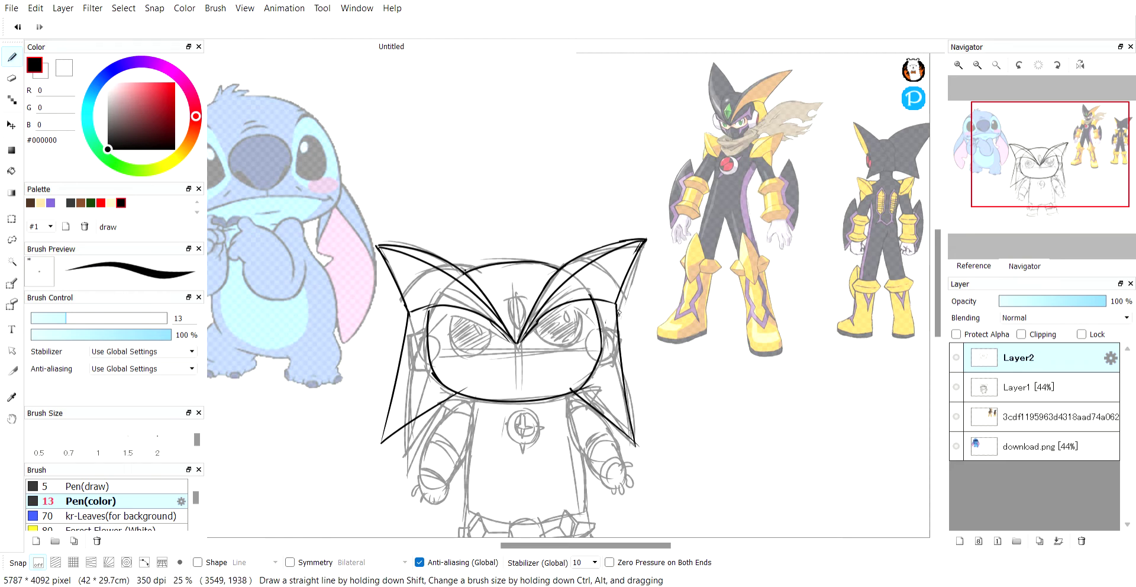
key(ctrl+z)
key(ctrl+z)
key(ctrl+z)
Step: Ink the right flap's lower edge outward from the jaw and its outer edge down from the horn's lower corner
drag(574, 389, 651, 422)
key(ctrl+z)
drag(575, 385, 664, 436)
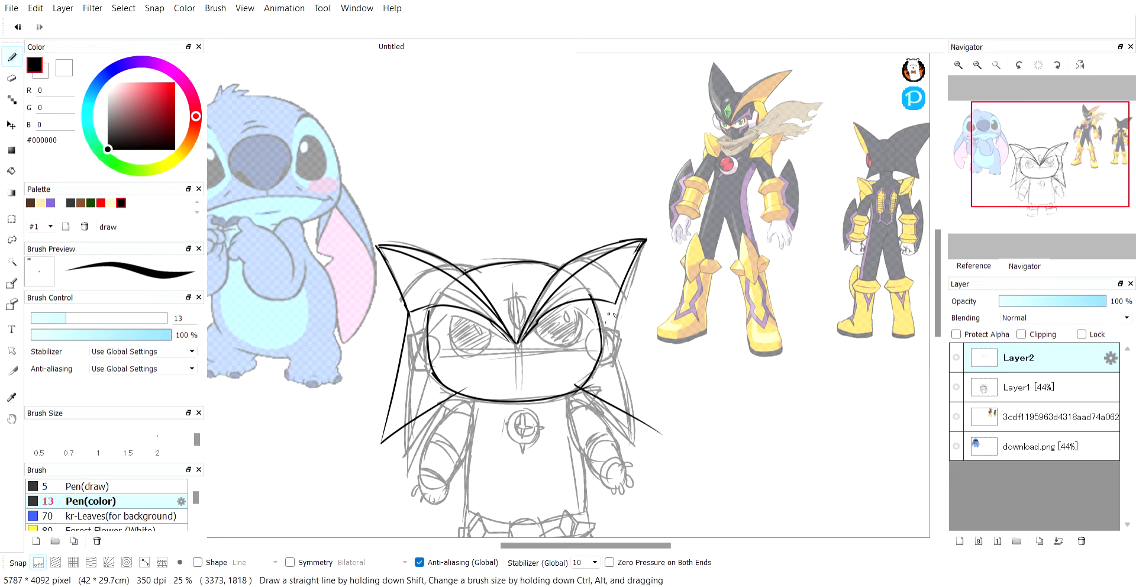
drag(613, 304, 636, 412)
key(ctrl+z)
drag(615, 305, 649, 456)
key(ctrl+z)
drag(614, 305, 648, 423)
key(ctrl+z)
drag(614, 305, 653, 430)
Step: Close the right flap's pointed tip, rework its lower edge, and erase the stray line end at the jaw
key(e)
key(b)
drag(637, 391, 652, 436)
key(ctrl+z)
drag(636, 395, 654, 455)
drag(583, 391, 667, 450)
key(ctrl+z)
mouse_move(578, 389)
mouse_down()
mouse_move(679, 446)
mouse_move(660, 448)
mouse_move(677, 426)
mouse_move(651, 441)
mouse_move(646, 412)
mouse_move(657, 440)
mouse_up()
key(e)
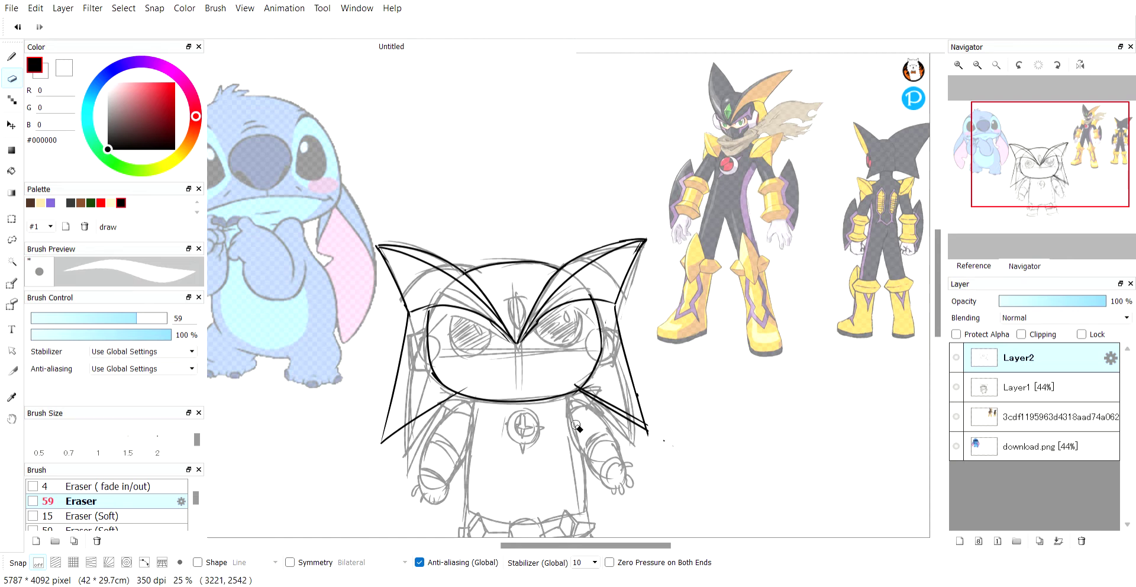
key(b)
key(e)
drag(574, 383, 567, 395)
key(b)
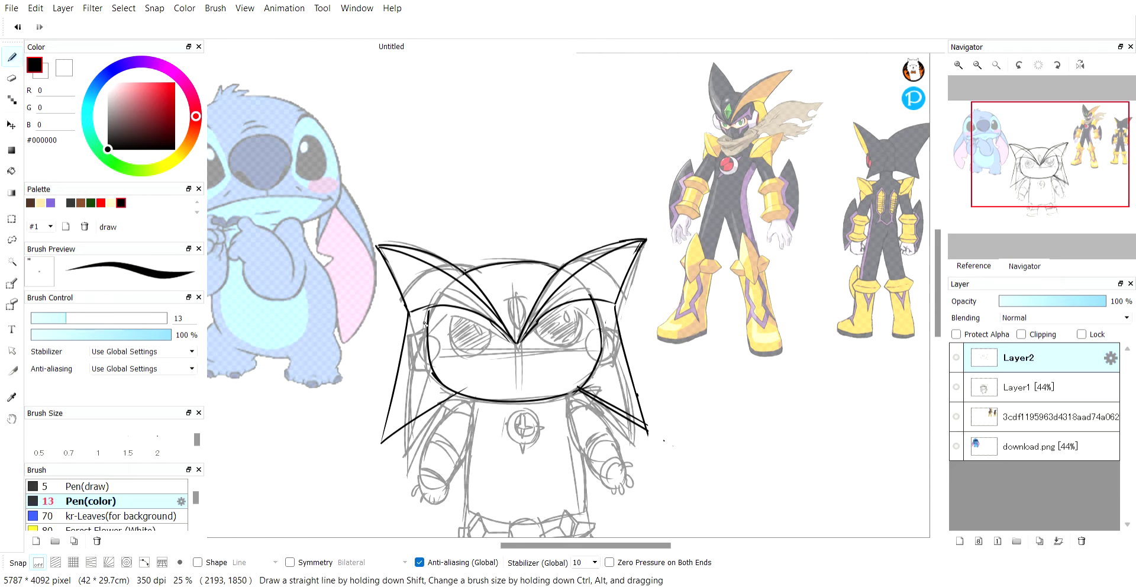
Step: Ink the boxy ear guards on both sides of the face
mouse_move(430, 330)
mouse_down()
mouse_move(412, 370)
mouse_move(435, 372)
mouse_move(416, 375)
mouse_move(413, 336)
mouse_up()
key(ctrl+z)
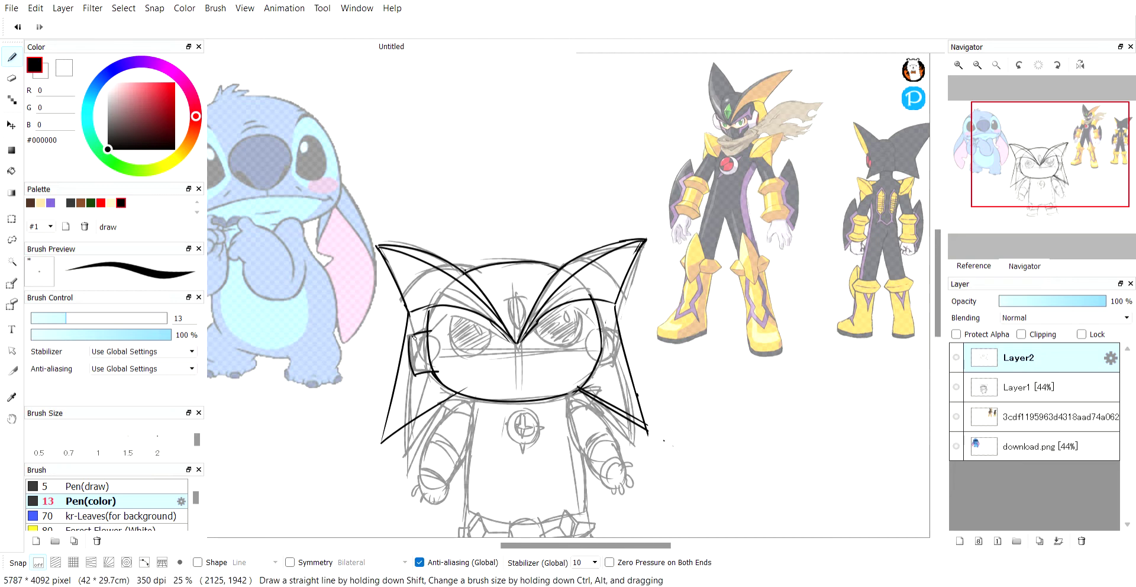
drag(602, 325, 617, 324)
mouse_move(596, 373)
mouse_down()
mouse_move(616, 369)
mouse_move(602, 335)
mouse_move(598, 371)
mouse_move(614, 368)
mouse_move(617, 334)
mouse_up()
key(ctrl+z)
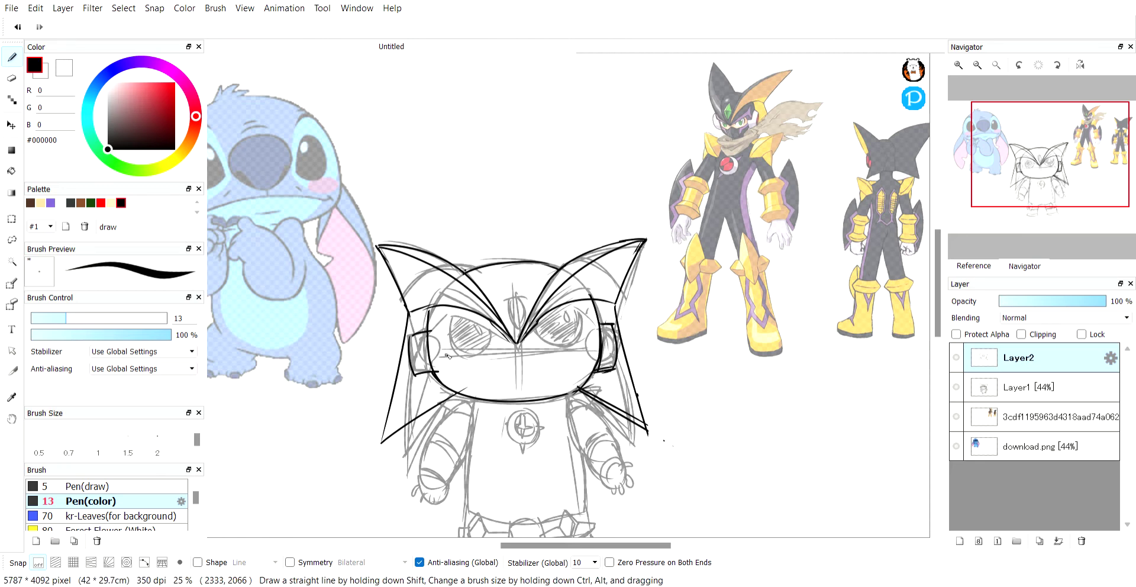
Step: Ink the mask's upper edge across the face, rising to a peak below the V
drag(431, 357, 511, 348)
drag(431, 358, 600, 333)
drag(519, 346, 597, 351)
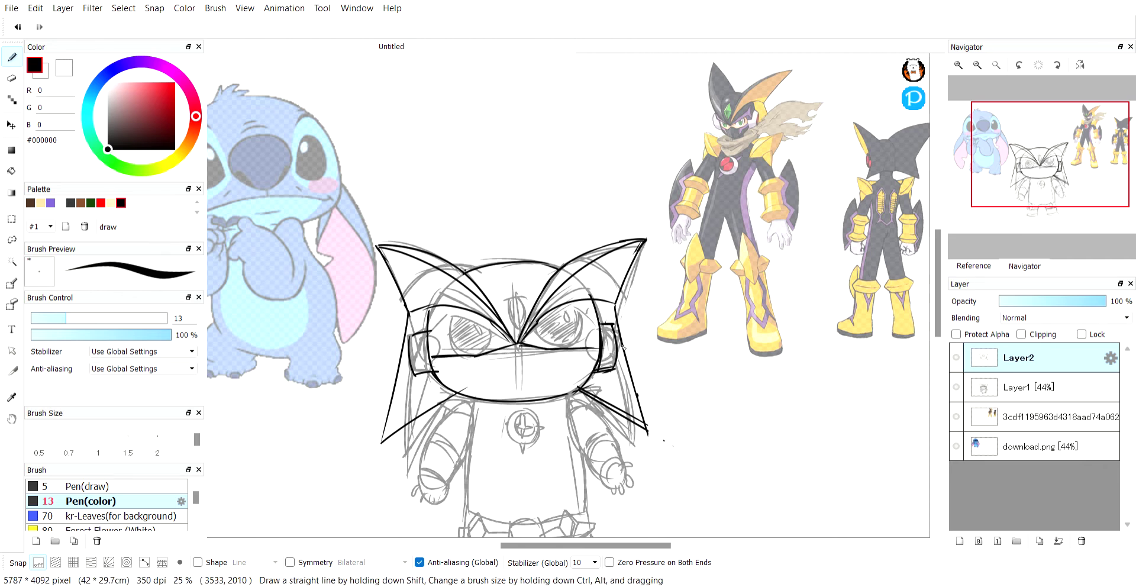
Step: Ink the mask's vertical centre line down to the chin and the stepped notches under both eyes
drag(517, 347, 520, 399)
drag(518, 351, 521, 401)
mouse_move(555, 352)
mouse_down()
mouse_move(558, 376)
mouse_move(609, 350)
mouse_up()
mouse_move(475, 356)
mouse_down()
mouse_move(476, 383)
mouse_move(464, 369)
mouse_move(475, 383)
mouse_up()
key(ctrl+z)
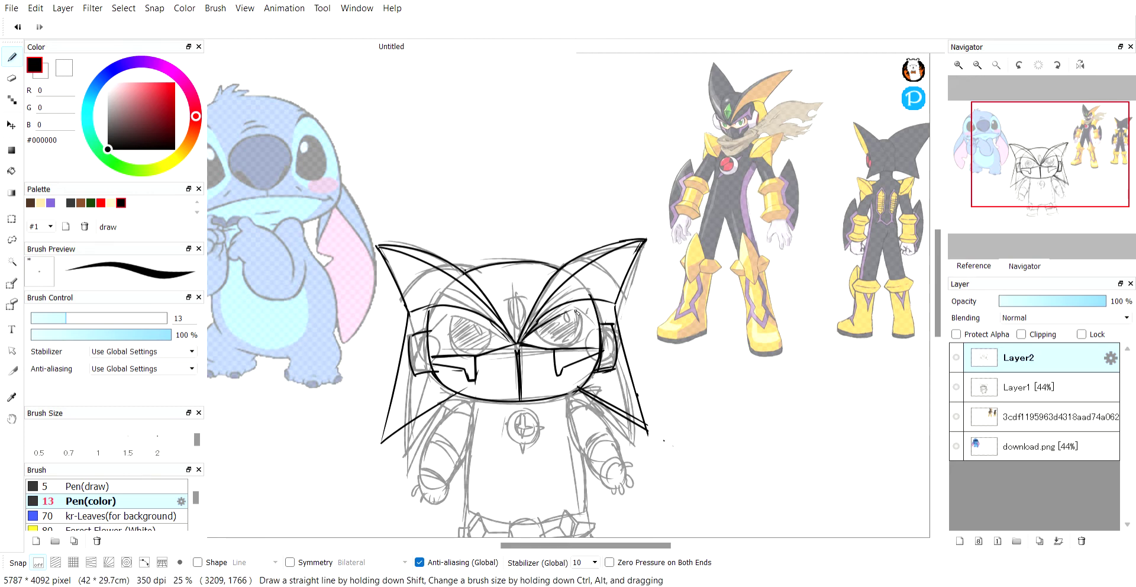
Step: Try inking the left eye's curved upper rim from the face edge toward the V's point
drag(446, 317, 505, 335)
key(ctrl+z)
drag(444, 316, 510, 341)
key(ctrl+z)
drag(444, 316, 512, 342)
key(ctrl+z)
drag(445, 316, 510, 344)
key(ctrl+z)
drag(444, 316, 512, 346)
key(ctrl+z)
drag(447, 318, 516, 349)
drag(445, 316, 428, 334)
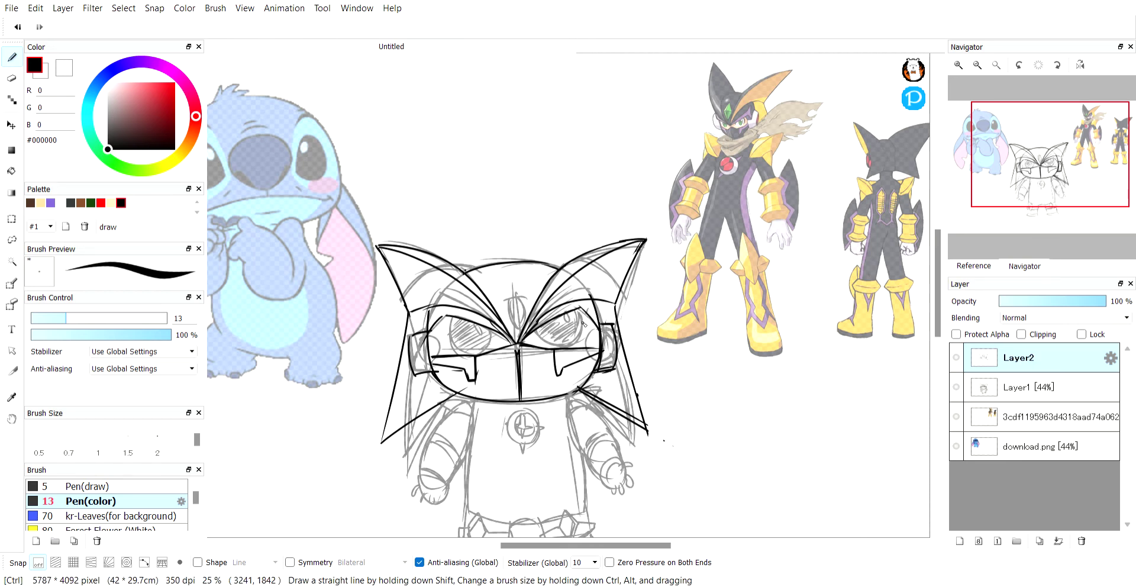
key(ctrl+z)
key(ctrl+z)
key(ctrl+z)
key(ctrl+z)
key(ctrl+z)
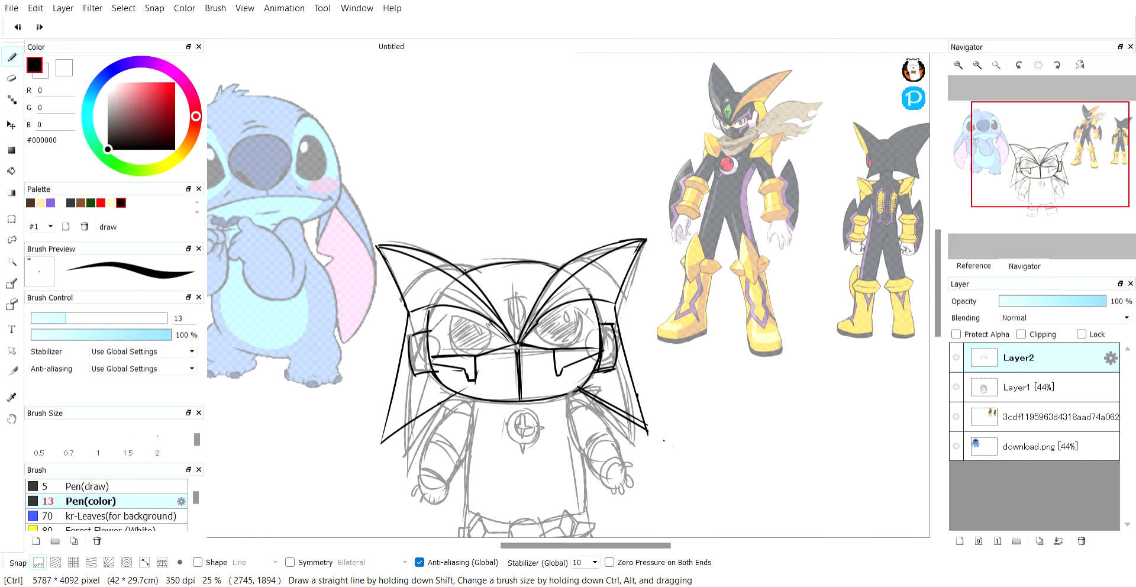
Step: Ink the curved upper rims of both eyes and the rounded pupil outlines beneath them
mouse_move(583, 314)
mouse_down()
mouse_move(553, 316)
mouse_move(527, 342)
mouse_up()
drag(585, 315, 606, 357)
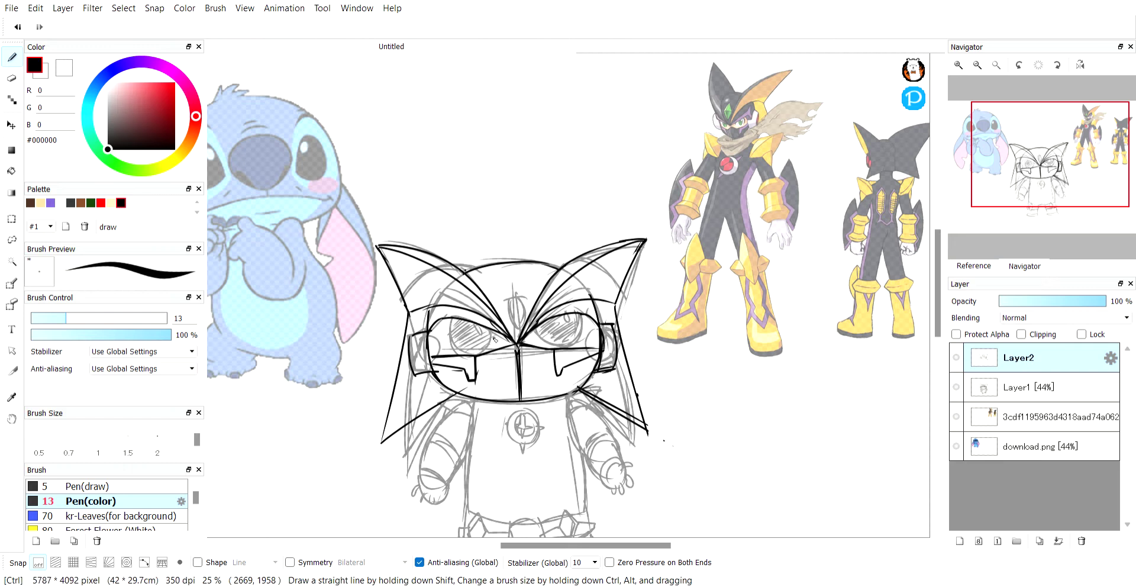
drag(448, 320, 495, 332)
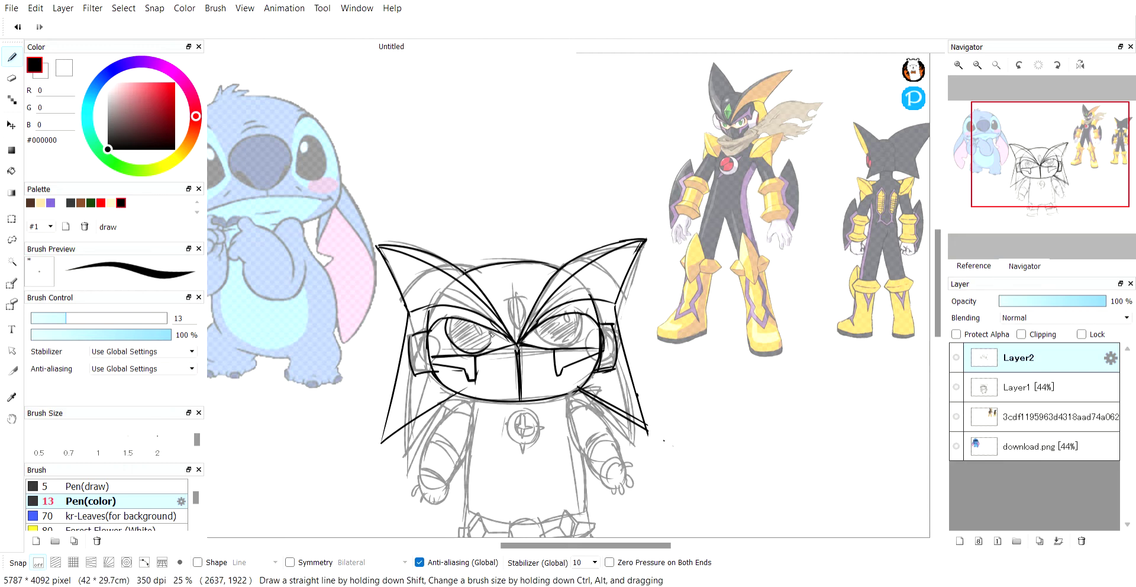
mouse_move(577, 318)
mouse_down()
mouse_move(547, 339)
mouse_move(575, 345)
mouse_move(567, 356)
mouse_move(574, 346)
mouse_move(564, 345)
mouse_up()
key(ctrl+z)
key(ctrl+z)
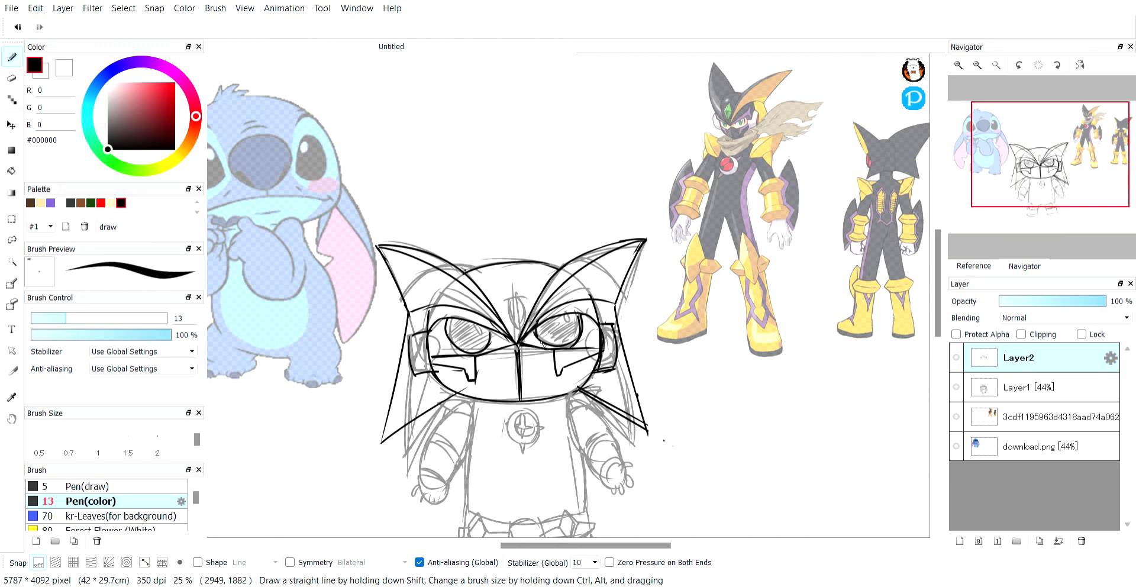
Step: Fill both pupils with dense black hatching, leaving a small highlight in each
mouse_move(450, 322)
mouse_down()
mouse_move(484, 350)
mouse_move(472, 322)
mouse_move(454, 335)
mouse_move(480, 333)
mouse_move(462, 348)
mouse_move(479, 336)
mouse_move(484, 348)
mouse_up()
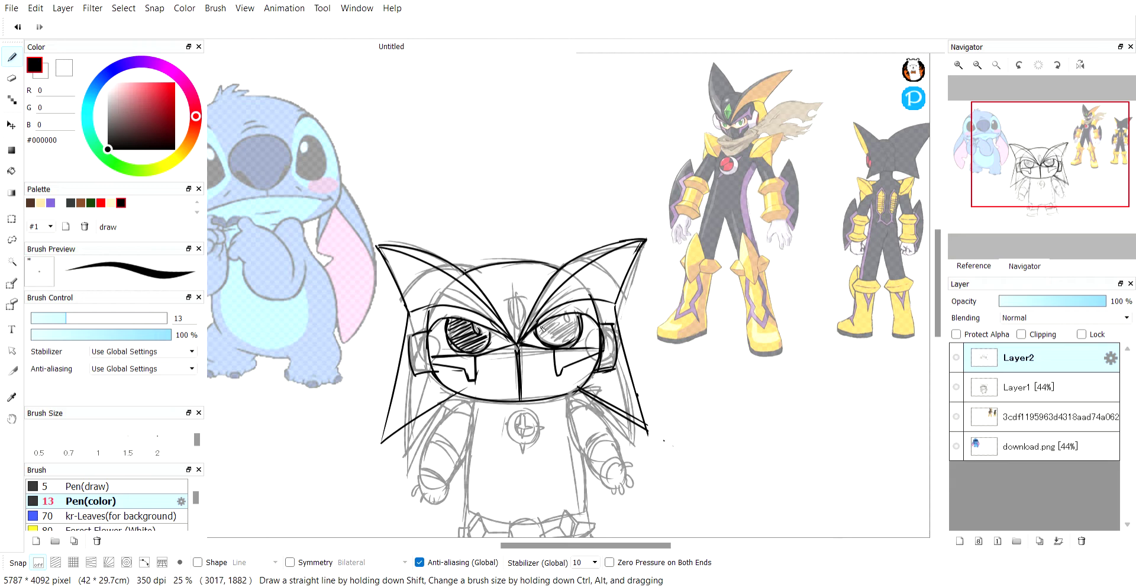
mouse_move(567, 317)
mouse_down()
mouse_move(545, 330)
mouse_move(566, 322)
mouse_move(547, 341)
mouse_move(578, 327)
mouse_move(553, 348)
mouse_move(576, 323)
mouse_move(561, 316)
mouse_up()
mouse_move(458, 337)
mouse_down()
mouse_move(482, 354)
mouse_move(450, 338)
mouse_move(458, 323)
mouse_up()
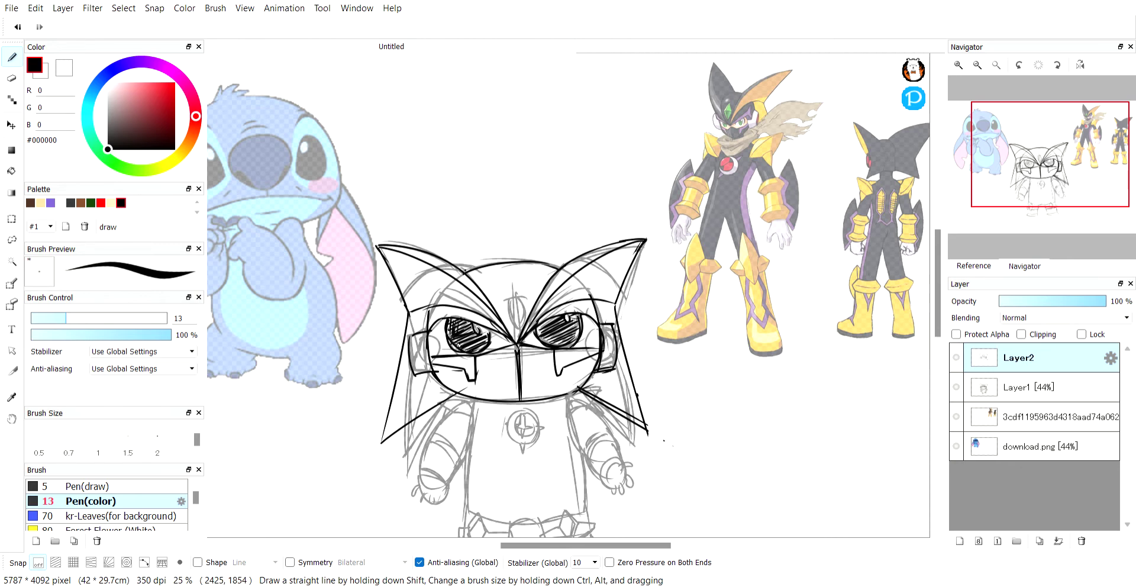
drag(544, 326, 538, 340)
drag(460, 323, 459, 350)
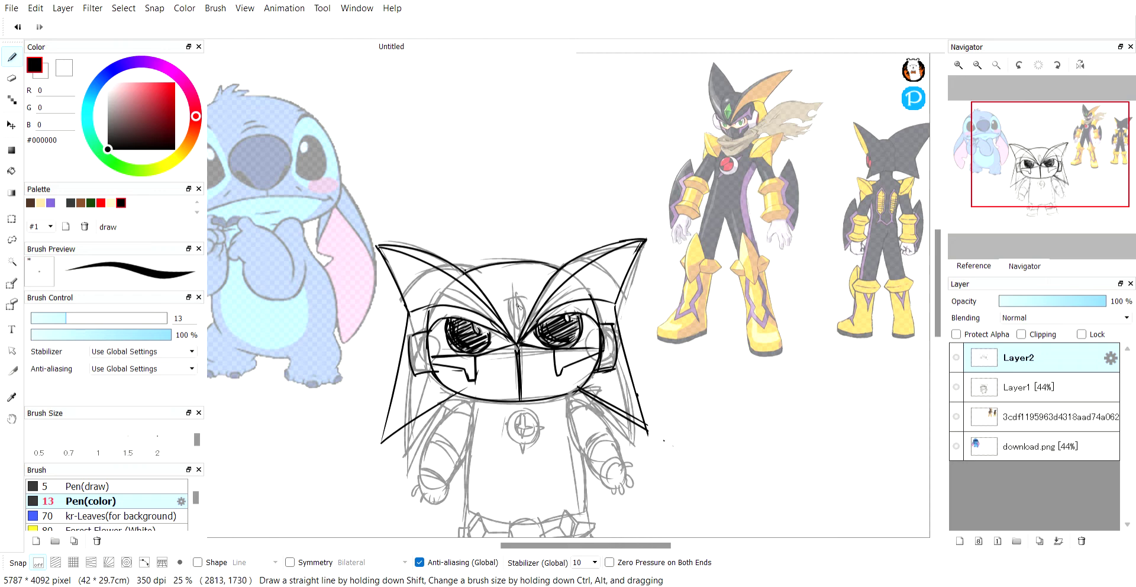
Step: Ink the narrow diamond-shaped gem on the forehead above the V's point
mouse_move(513, 291)
mouse_down()
mouse_move(512, 306)
mouse_move(525, 308)
mouse_move(516, 295)
mouse_move(517, 339)
mouse_move(525, 312)
mouse_move(513, 291)
mouse_move(524, 314)
mouse_up()
key(ctrl+z)
key(ctrl+z)
drag(523, 313, 515, 338)
key(ctrl+z)
key(ctrl+z)
key(ctrl+z)
key(ctrl+z)
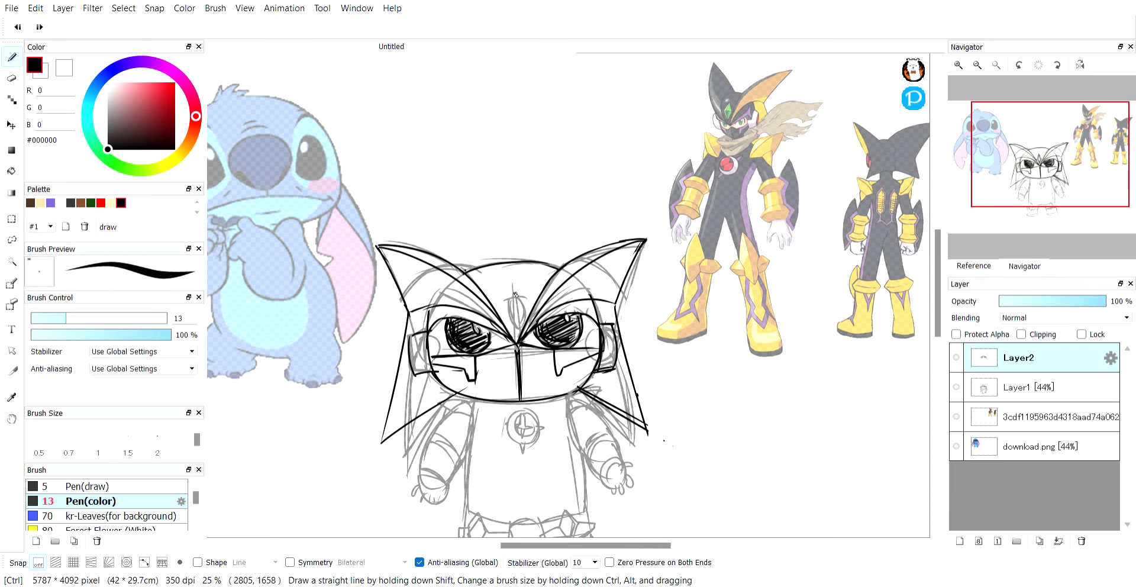
mouse_move(513, 294)
mouse_down()
mouse_move(521, 338)
mouse_move(517, 299)
mouse_move(518, 315)
mouse_up()
mouse_move(514, 305)
mouse_down()
mouse_move(515, 332)
mouse_move(515, 321)
mouse_up()
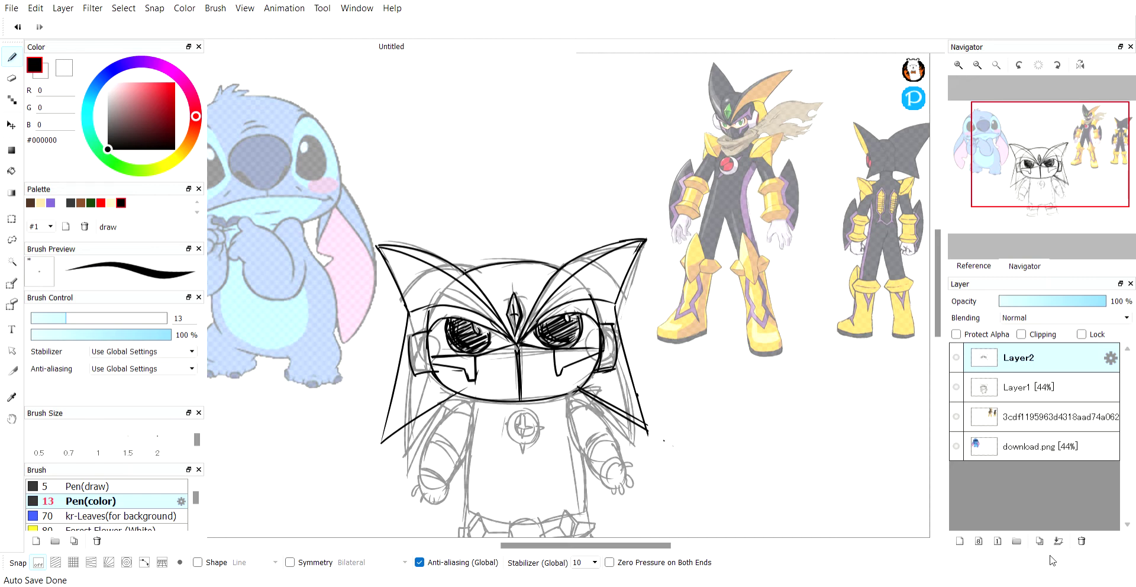
Step: Erase and re-ink the lower part of the mask's notch under the right eye
key(e)
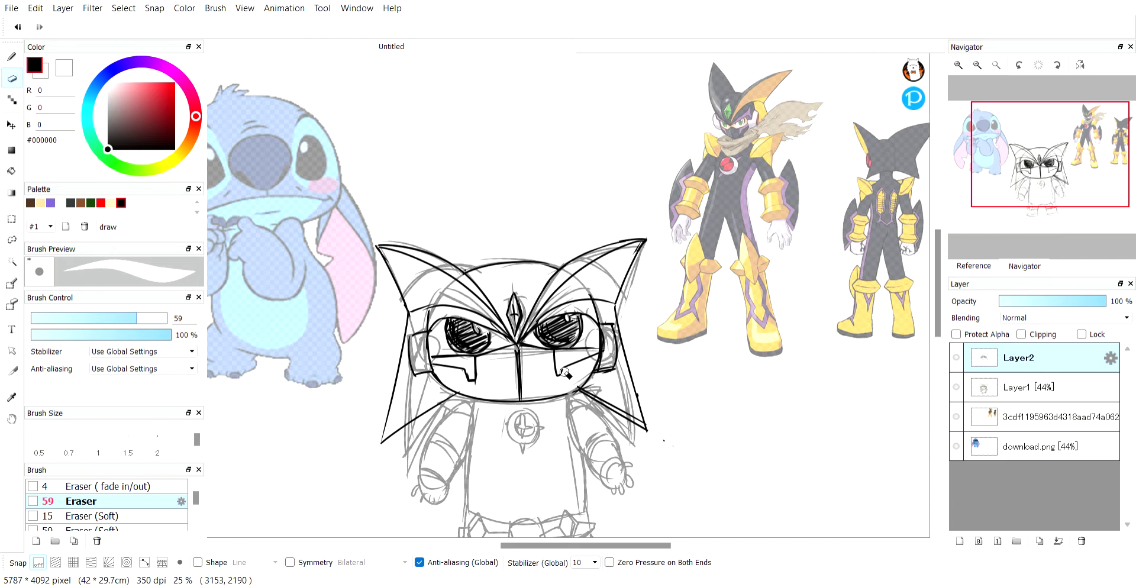
key(b)
drag(554, 357, 560, 377)
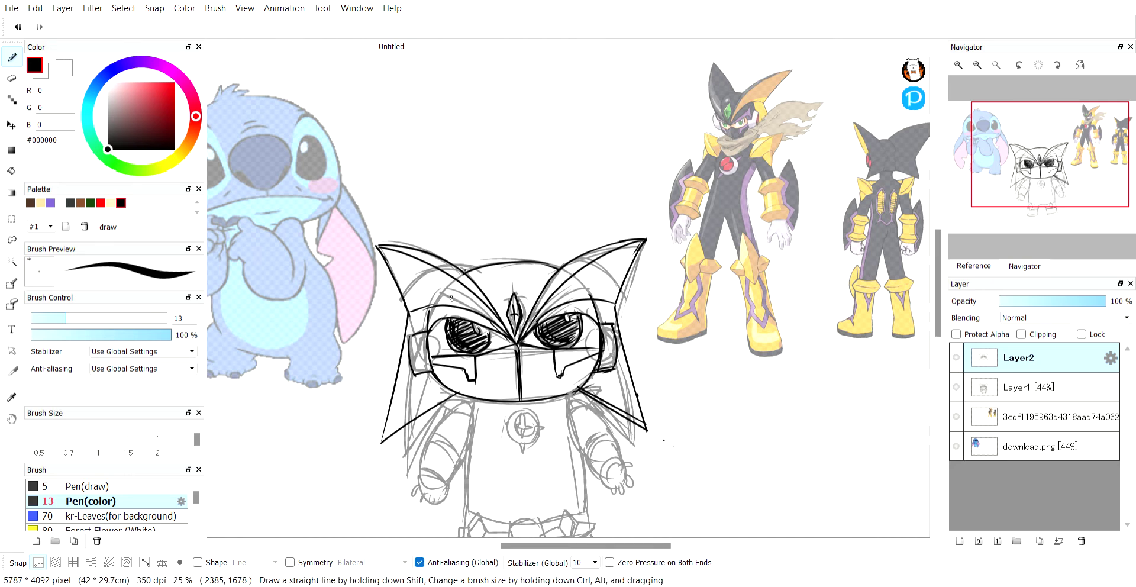
Step: Try inking the torso's two side lines from the jaw down to the hips
scroll(527, 352, down, 4)
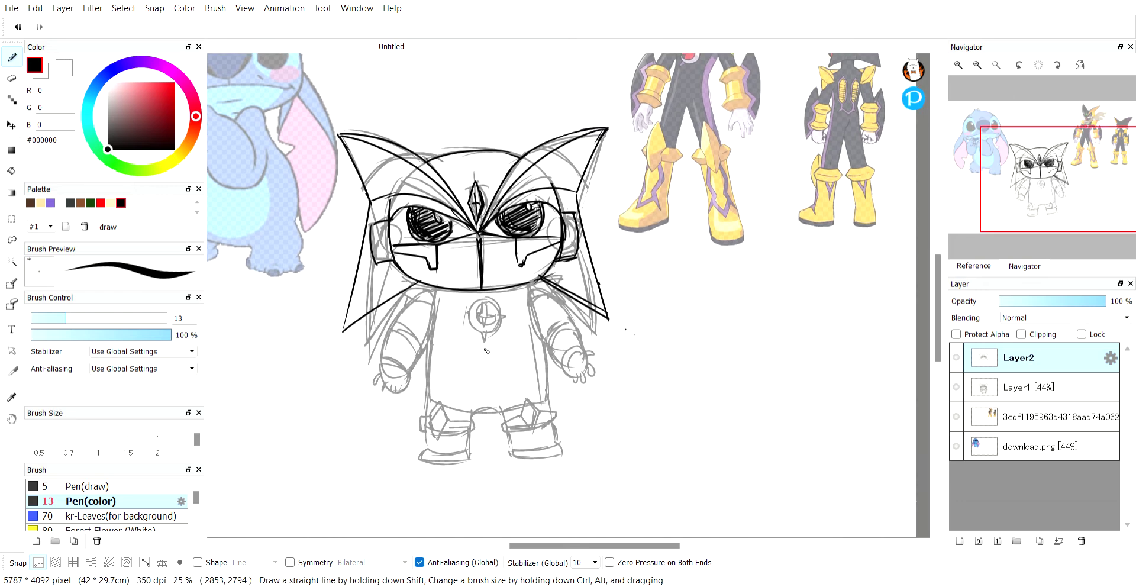
drag(528, 286, 546, 403)
mouse_move(435, 293)
mouse_down()
mouse_move(418, 416)
mouse_move(549, 393)
mouse_move(528, 418)
mouse_move(554, 403)
mouse_up()
key(ctrl+z)
key(ctrl+z)
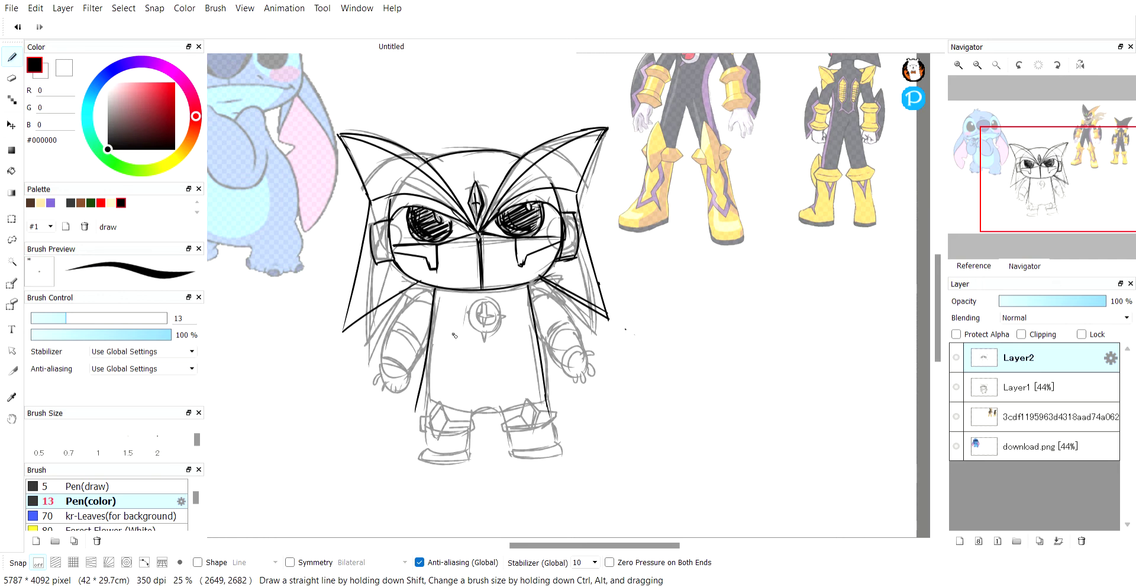
key(ctrl+z)
key(ctrl+z)
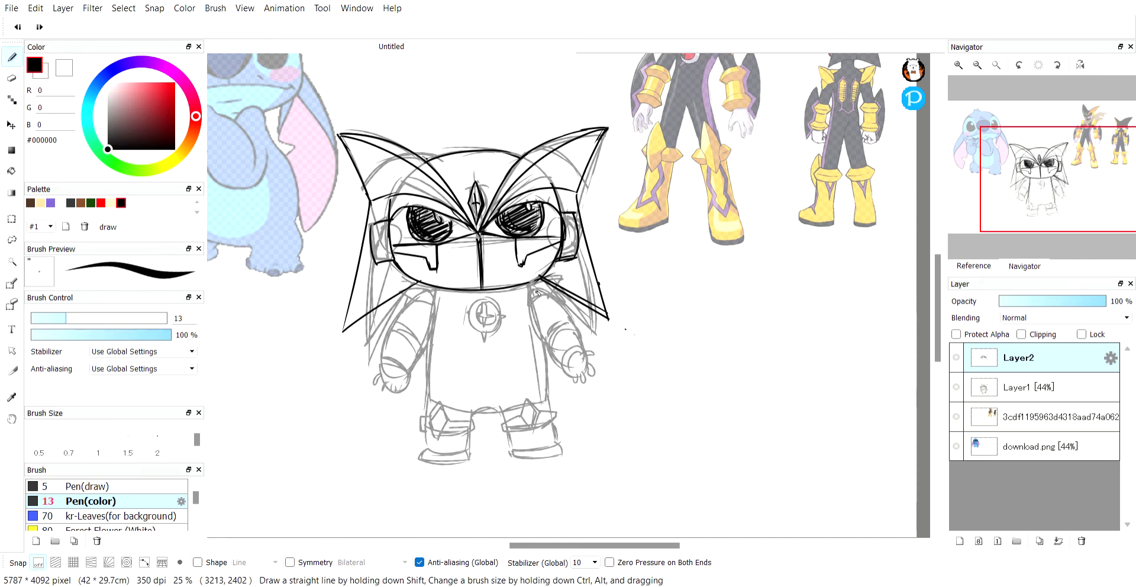
drag(534, 284, 538, 346)
drag(430, 292, 422, 359)
key(ctrl+z)
key(ctrl+z)
drag(534, 285, 546, 358)
drag(435, 291, 424, 367)
key(ctrl+z)
key(ctrl+z)
Step: Ink the torso's side lines from the jaw past the hips, making the right one a straight stroke
mouse_move(435, 292)
mouse_down()
mouse_move(418, 419)
mouse_move(545, 407)
mouse_up()
drag(531, 296, 547, 401)
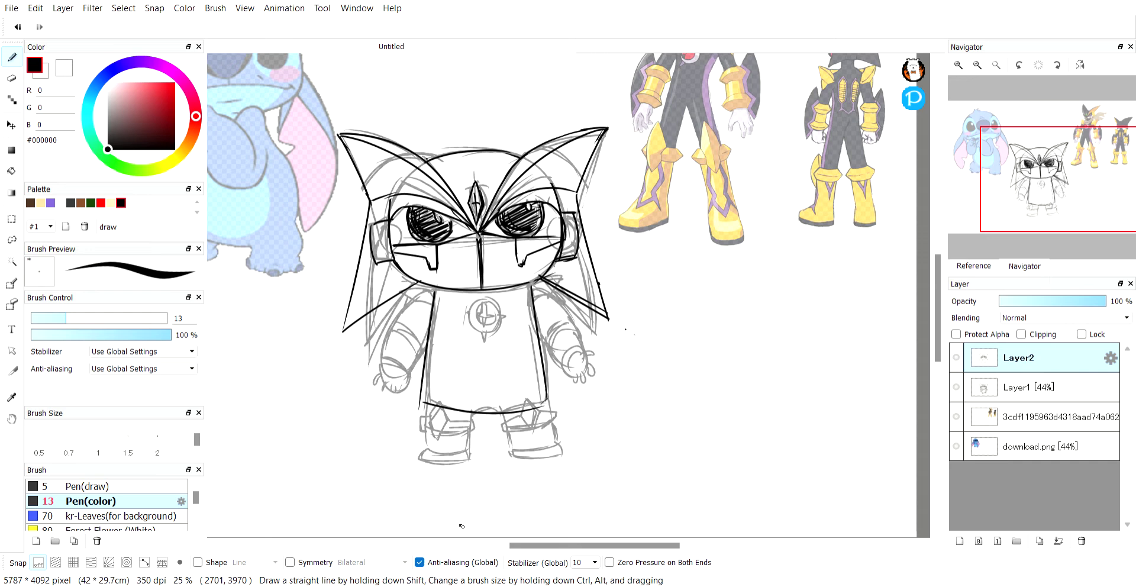
key(ctrl)
key(ctrl+z)
key(ctrl+z)
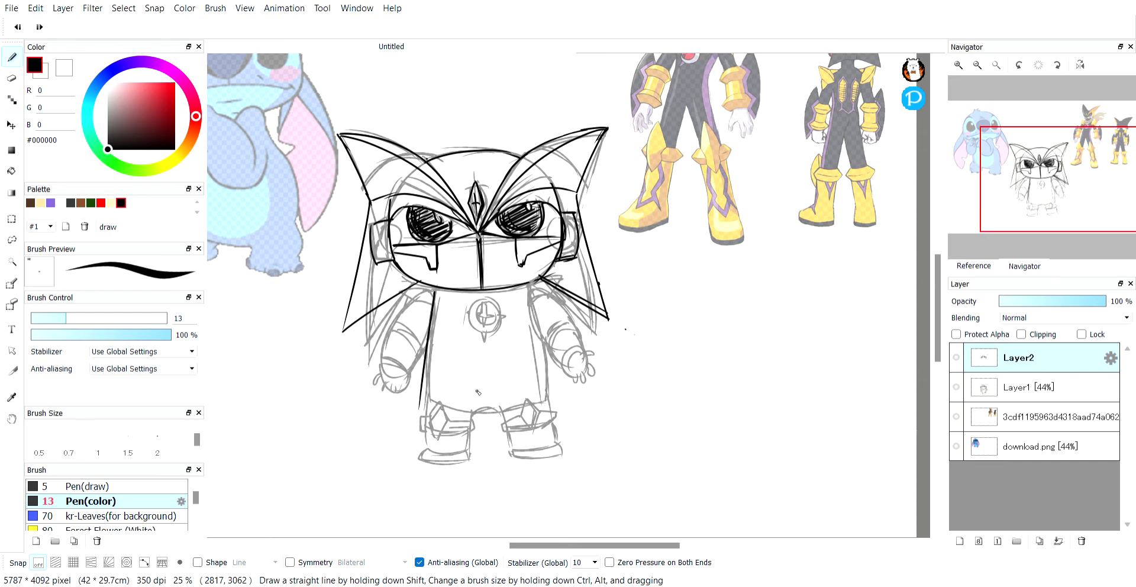
shift+click(537, 416)
key(ctrl+z)
shift+click(546, 466)
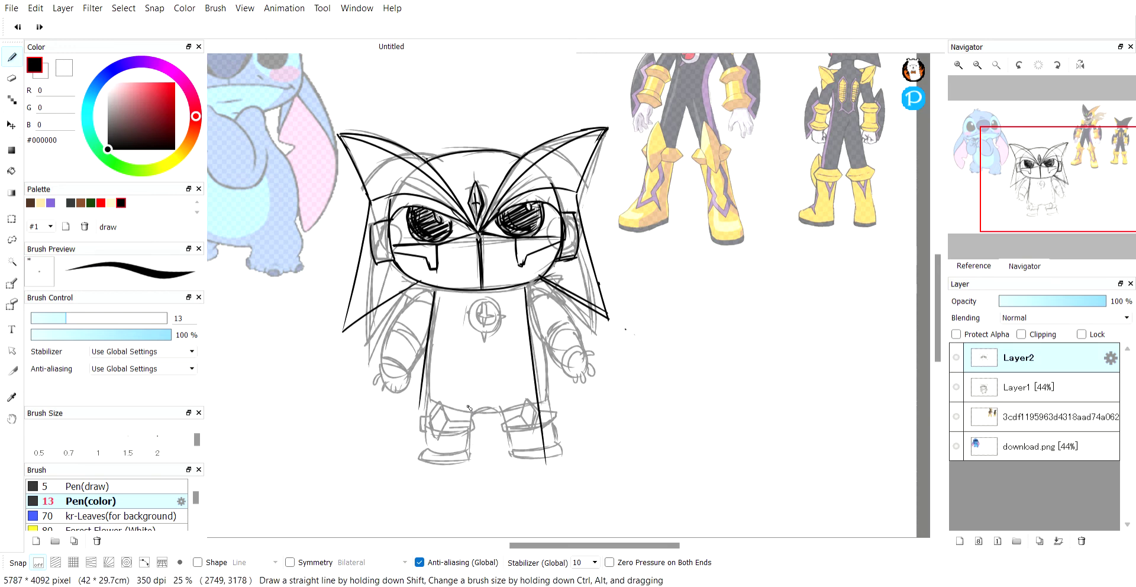
Step: Re-ink the torso's right side line down to the hip, adding the curved hem and the arch between the legs
key(ctrl+z)
shift+click(539, 418)
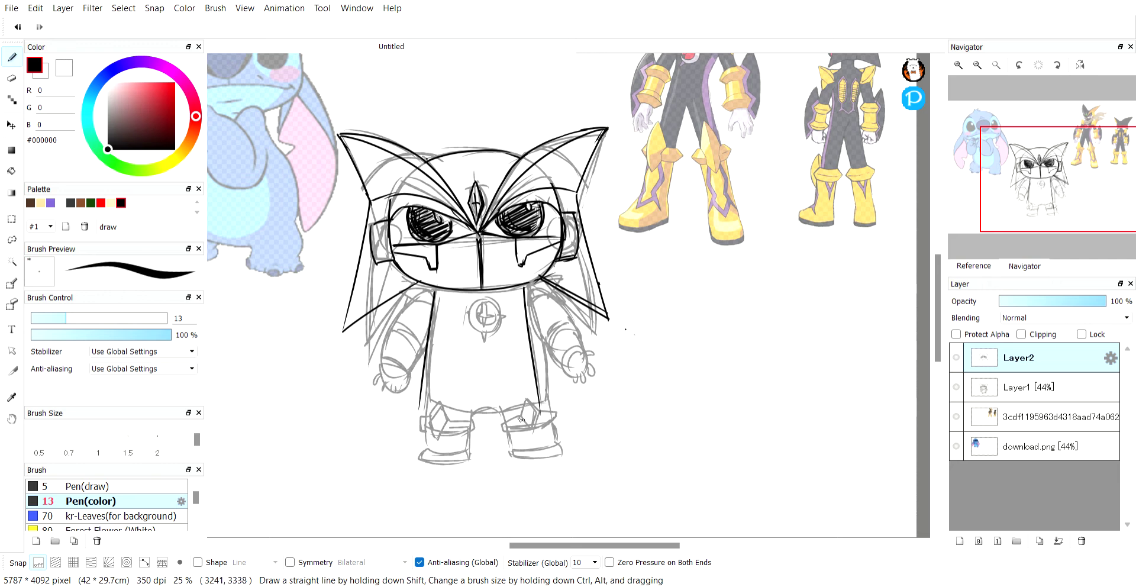
mouse_move(419, 408)
mouse_down()
mouse_move(472, 425)
mouse_move(541, 412)
mouse_up()
key(ctrl+z)
mouse_move(420, 408)
mouse_down()
mouse_move(535, 403)
mouse_move(461, 453)
mouse_up()
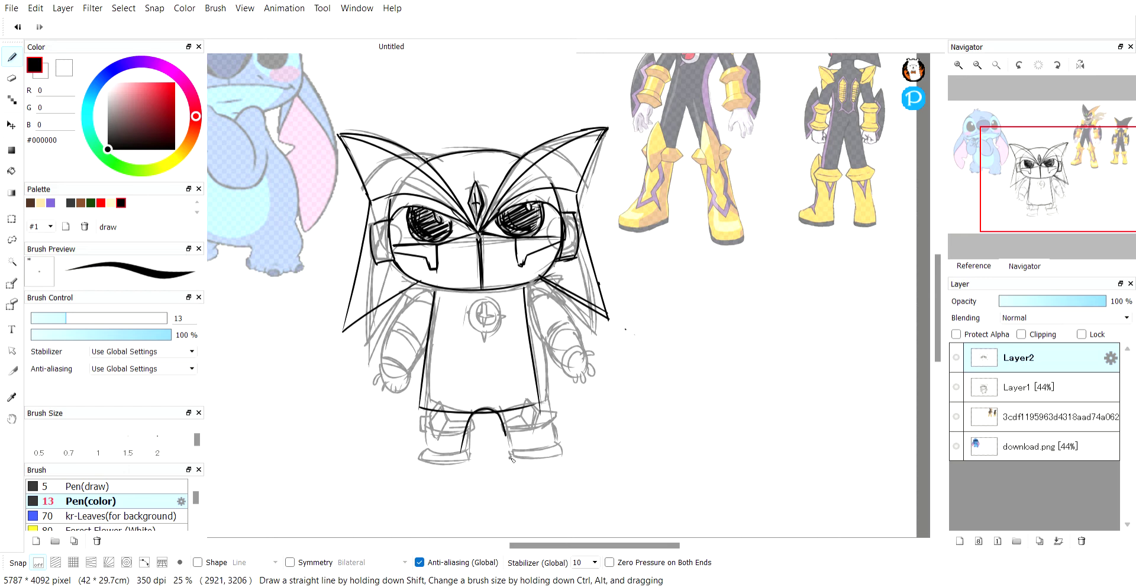
key(e)
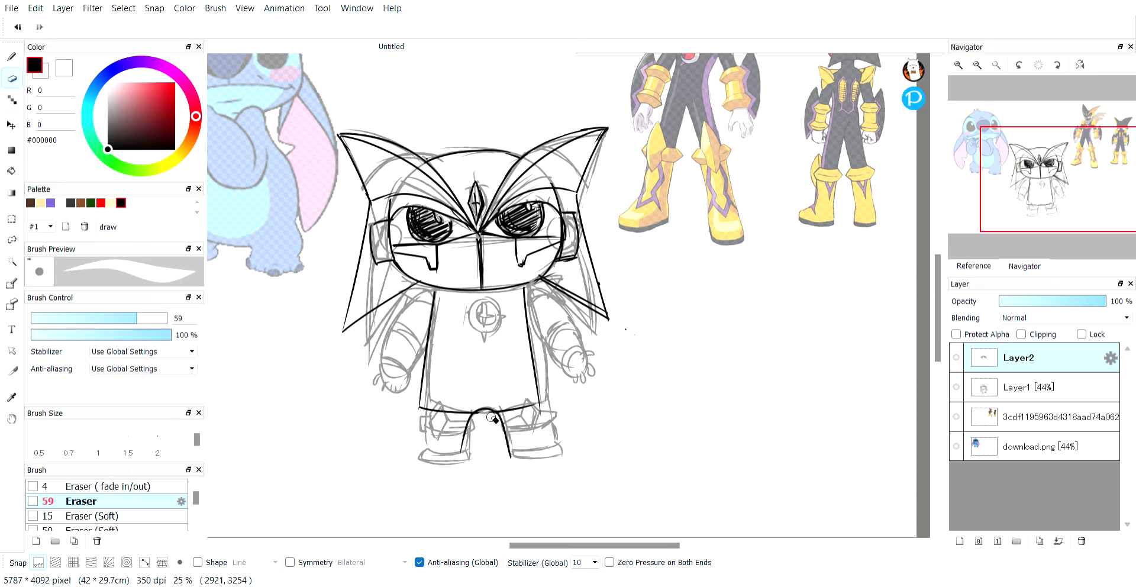
Step: Ink the outer lines and flat soles of both legs, flaring outward towards the feet
key(b)
mouse_move(422, 397)
mouse_down()
mouse_move(410, 449)
mouse_move(443, 466)
mouse_move(413, 452)
mouse_move(402, 465)
mouse_move(480, 459)
mouse_move(401, 467)
mouse_move(474, 468)
mouse_move(464, 469)
mouse_move(463, 442)
mouse_up()
key(ctrl+z)
key(ctrl+z)
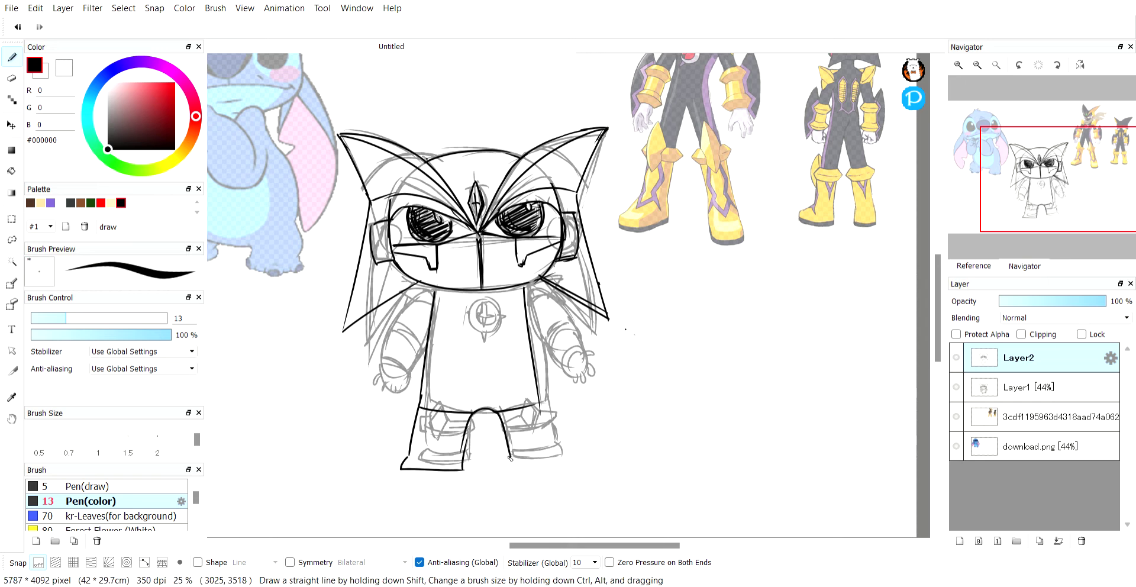
drag(513, 470, 559, 470)
mouse_move(540, 398)
mouse_down()
mouse_move(567, 472)
mouse_move(546, 470)
mouse_up()
key(ctrl+z)
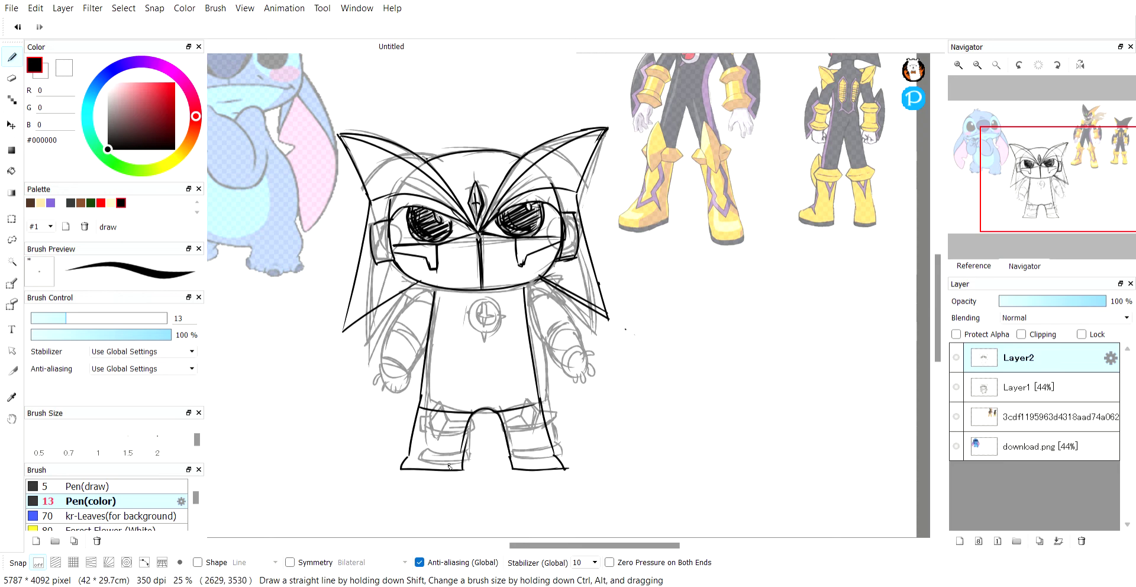
Step: Re-ink the left leg's inner line with a stronger slant and erase the old line beside it
drag(453, 471, 474, 414)
key(e)
drag(464, 472, 470, 440)
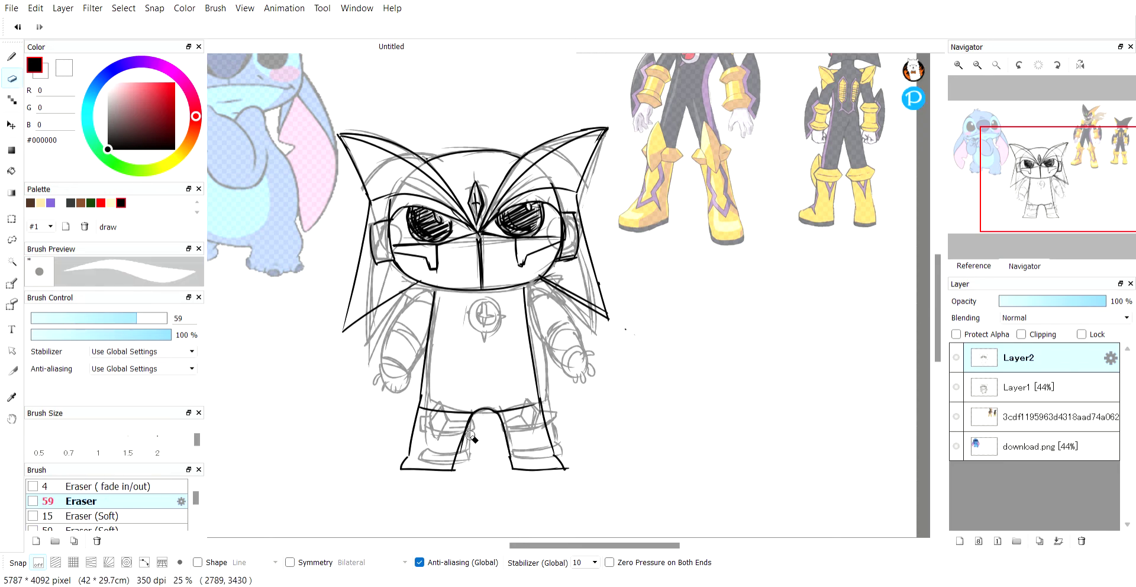
key(b)
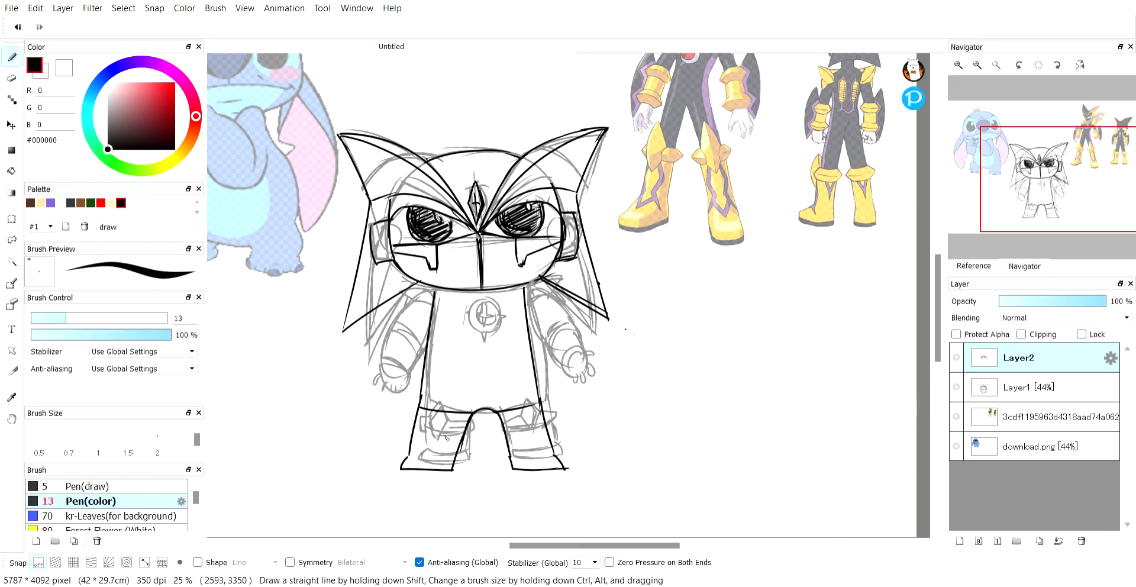
Step: Erase and re-ink the torso's left side line and the left leg's outer line in a narrower position
key(e)
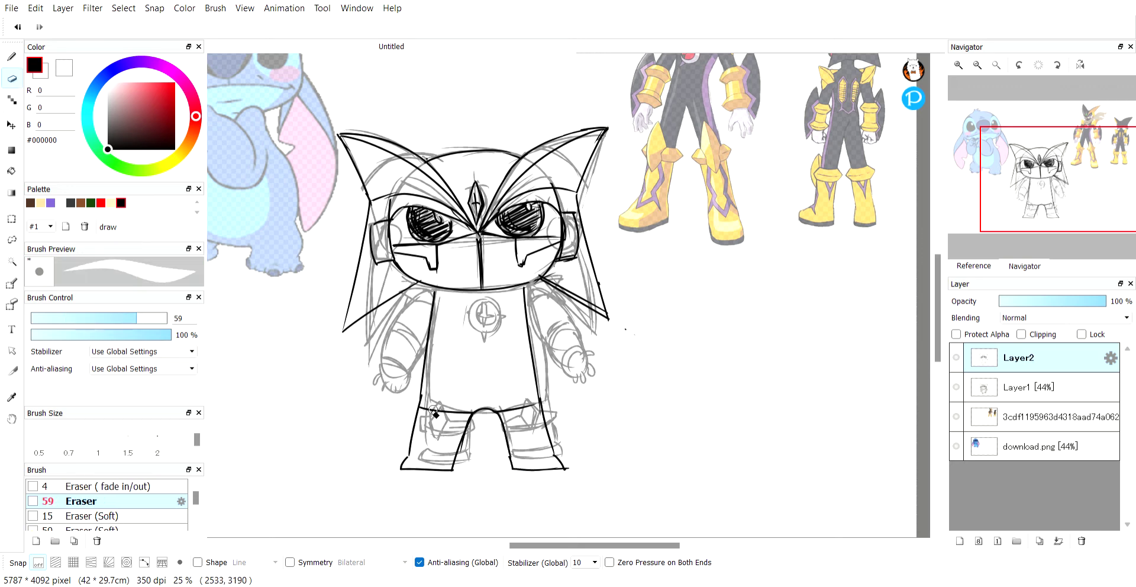
drag(438, 301, 407, 460)
key(b)
drag(435, 290, 408, 457)
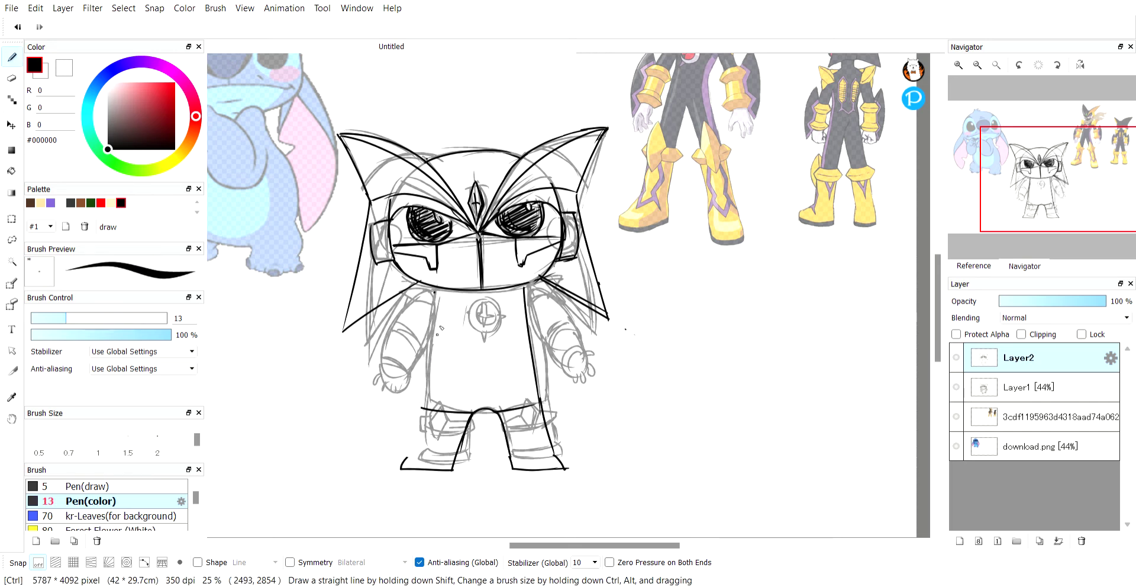
drag(439, 292, 418, 448)
key(ctrl+z)
mouse_move(436, 292)
mouse_down()
mouse_move(427, 424)
mouse_move(424, 413)
mouse_move(413, 461)
mouse_up()
key(ctrl+z)
mouse_move(425, 411)
mouse_down()
mouse_move(405, 474)
mouse_move(415, 459)
mouse_move(408, 471)
mouse_move(448, 469)
mouse_up()
key(e)
key(p)
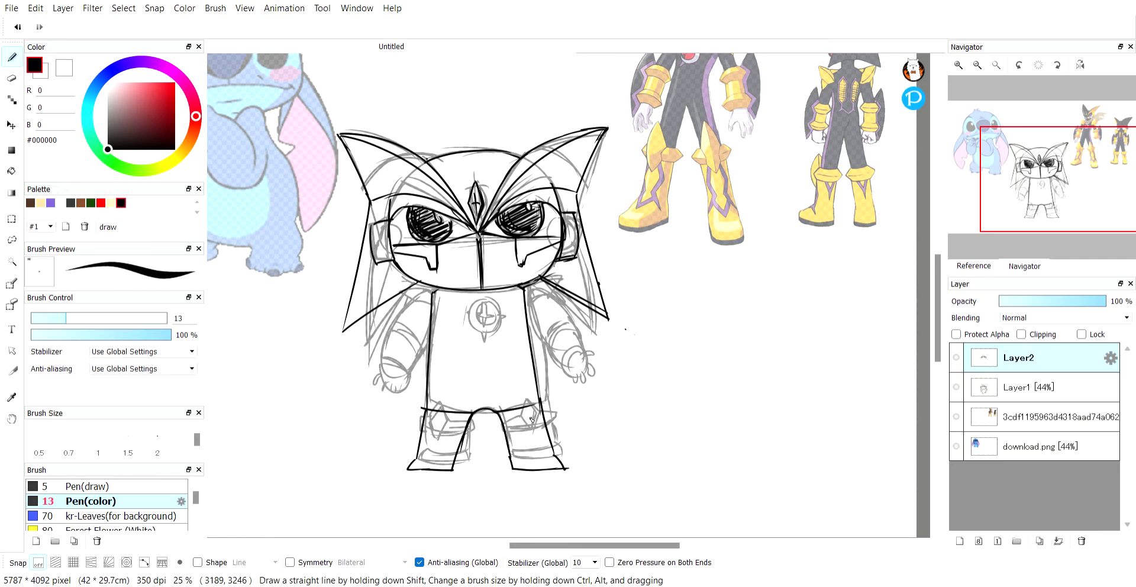
Step: Ink a diamond-shaped knee guard with a horizontal band across the right leg
mouse_move(523, 421)
mouse_down()
mouse_move(528, 403)
mouse_move(535, 441)
mouse_up()
mouse_move(503, 426)
mouse_down()
mouse_move(524, 422)
mouse_move(508, 442)
mouse_move(537, 428)
mouse_up()
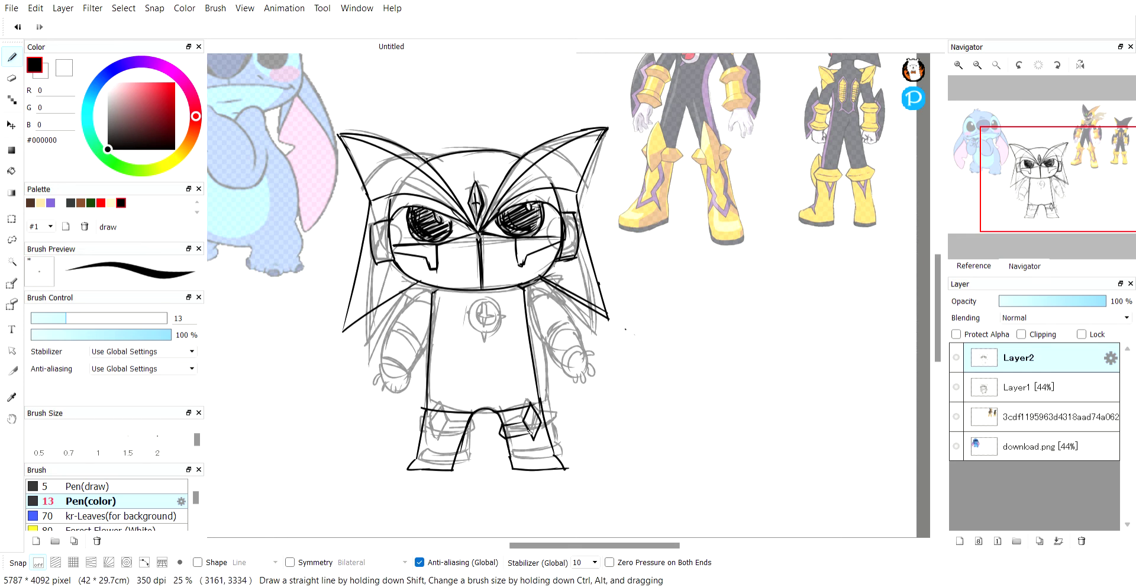
key(ctrl+z)
key(ctrl+z)
key(ctrl+z)
drag(530, 431, 496, 438)
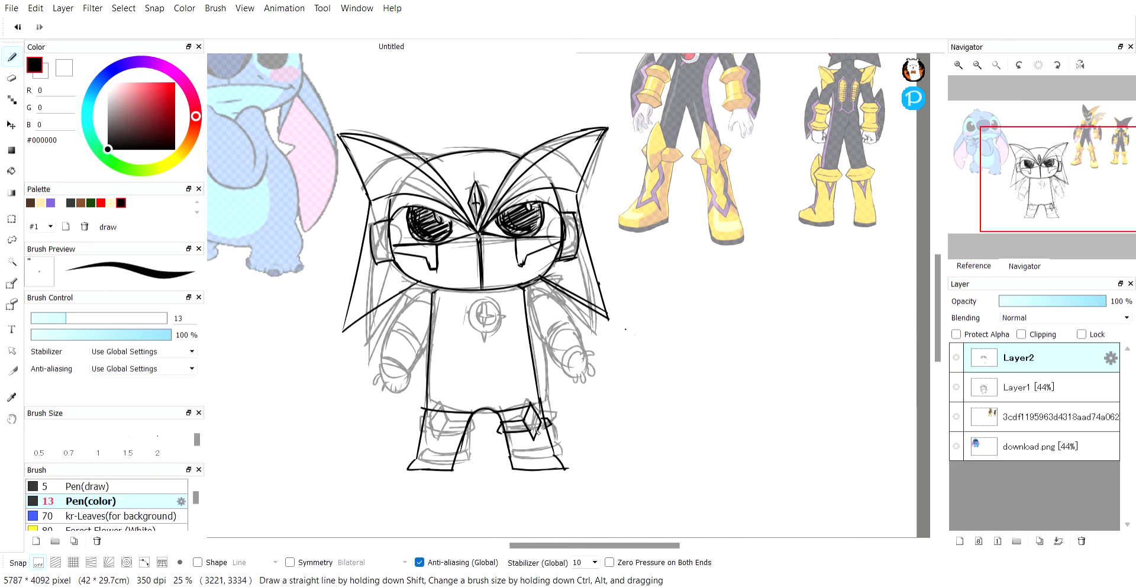
key(e)
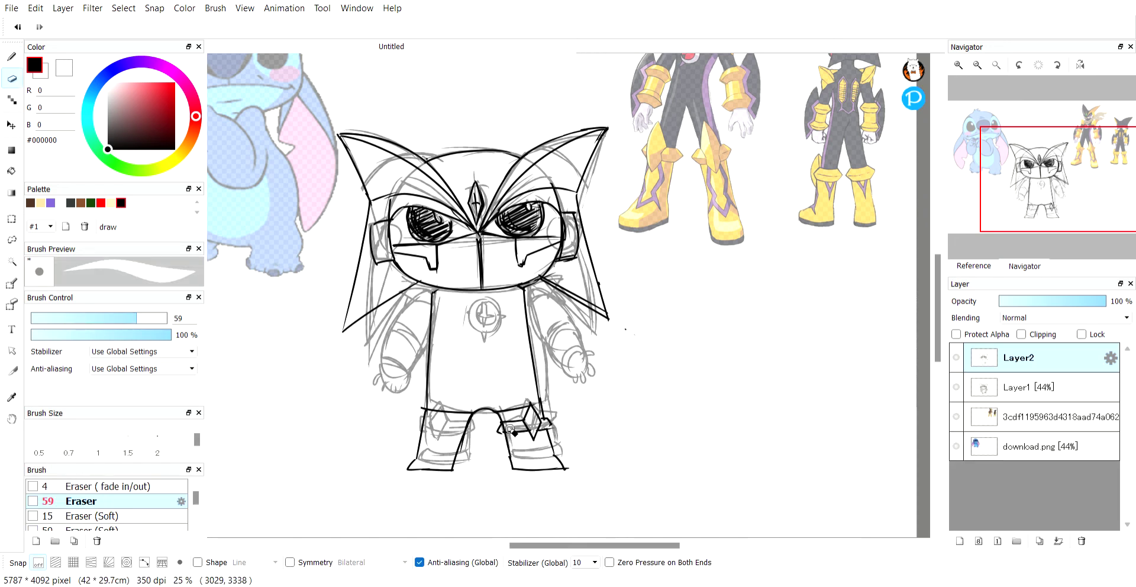
key(b)
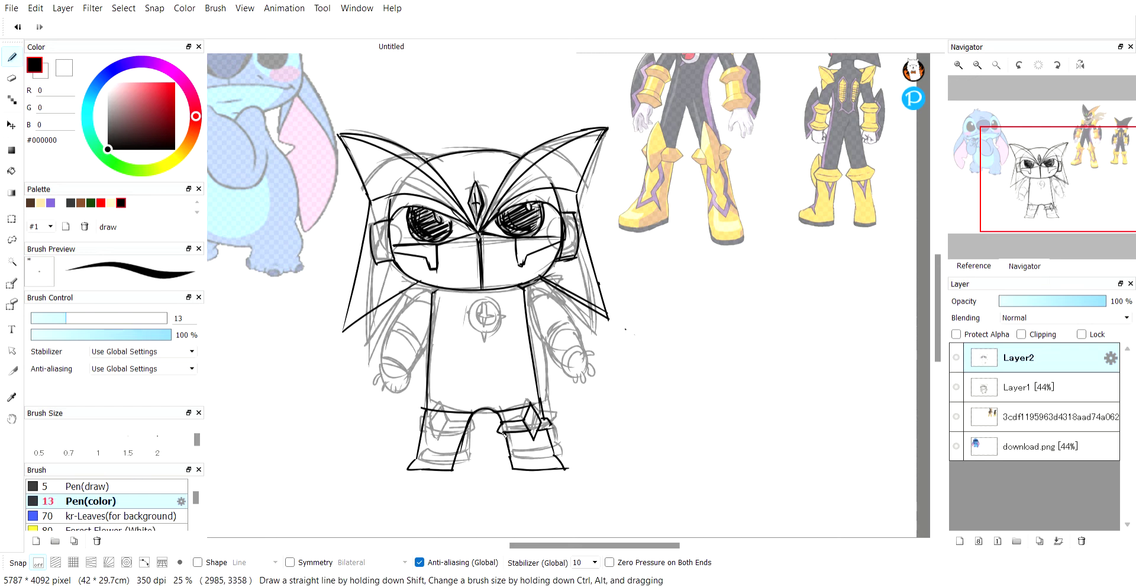
mouse_move(505, 428)
mouse_down()
mouse_move(552, 432)
mouse_move(545, 423)
mouse_up()
Step: Ink the matching diamond-shaped knee guard and horizontal band on the left leg
mouse_move(442, 413)
mouse_down()
mouse_move(433, 434)
mouse_move(437, 410)
mouse_move(428, 423)
mouse_move(438, 444)
mouse_move(439, 424)
mouse_move(457, 438)
mouse_up()
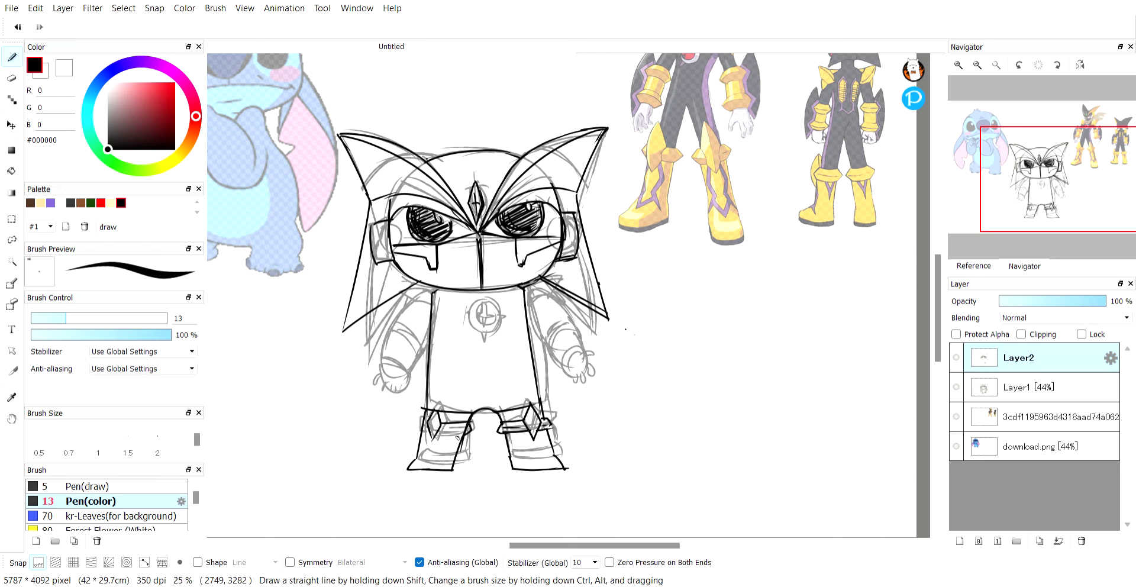
key(e)
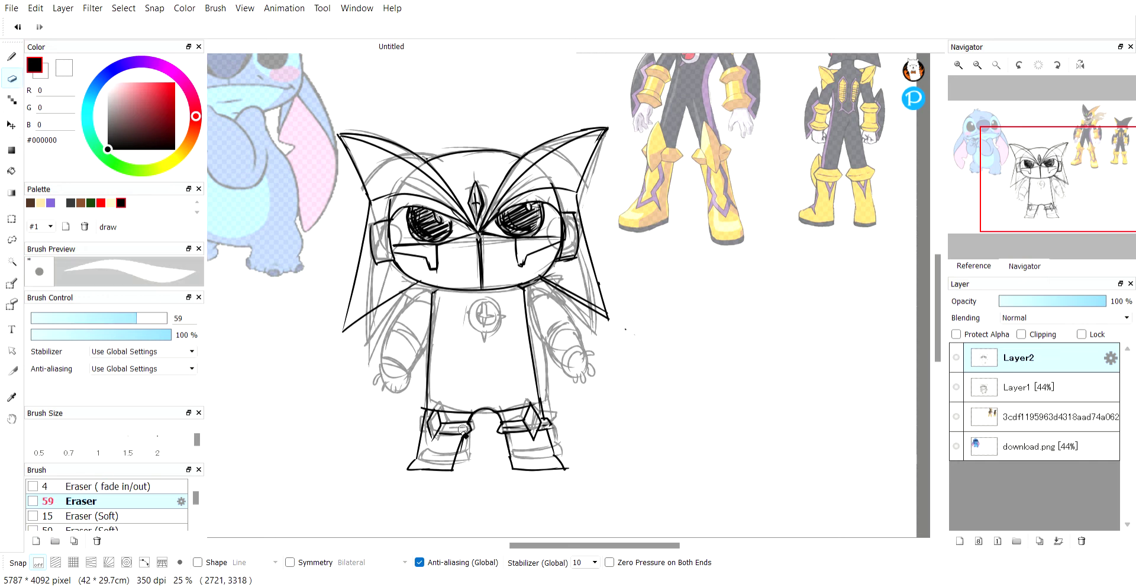
key(b)
drag(446, 427, 472, 429)
key(e)
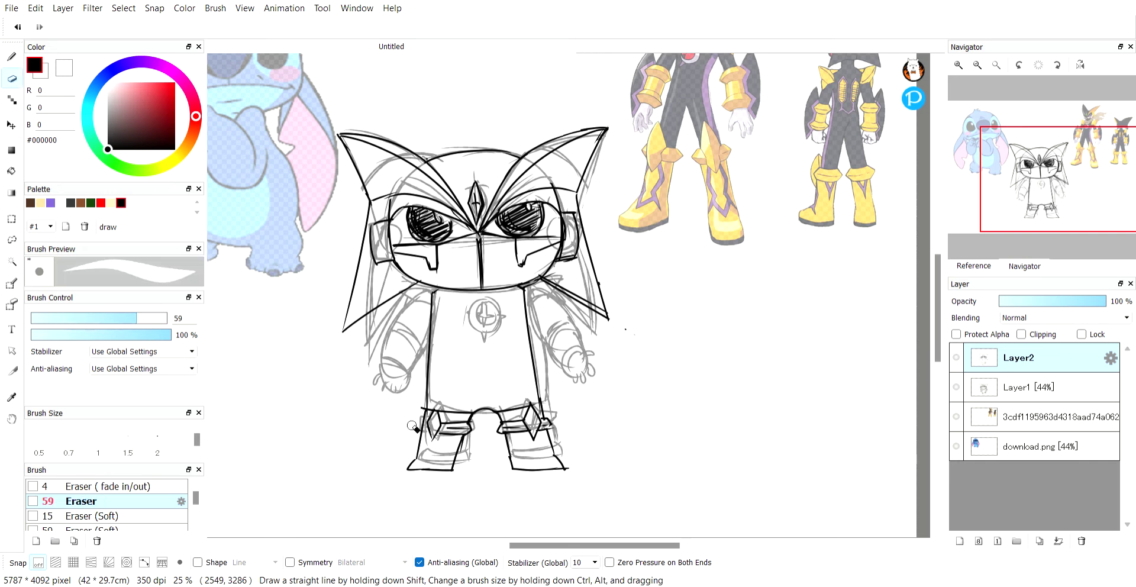
key(b)
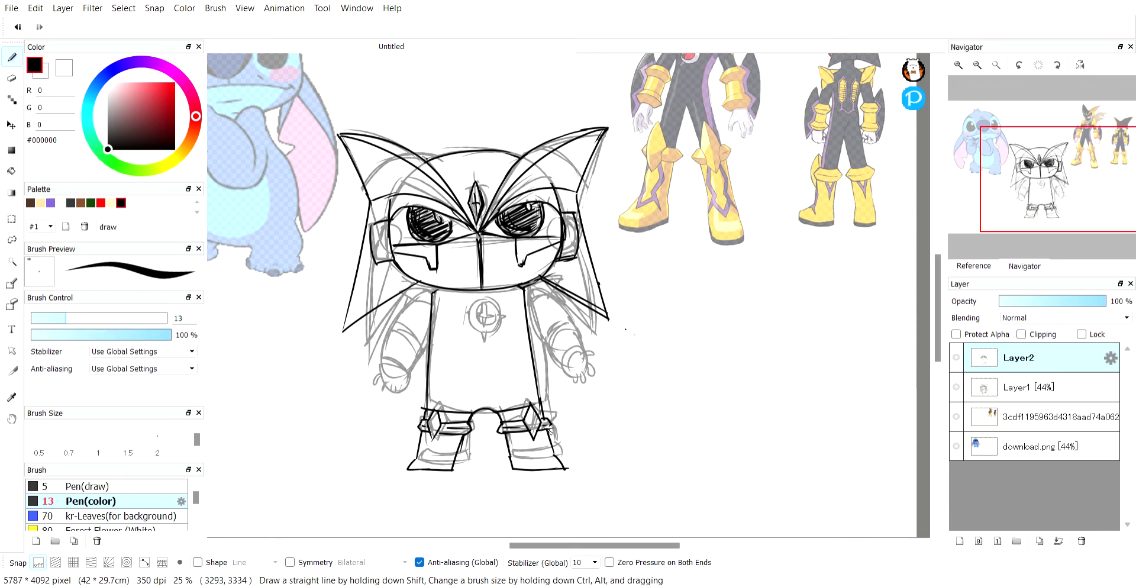
Step: Erase and re-ink the left leg's inner line below the knee band
key(e)
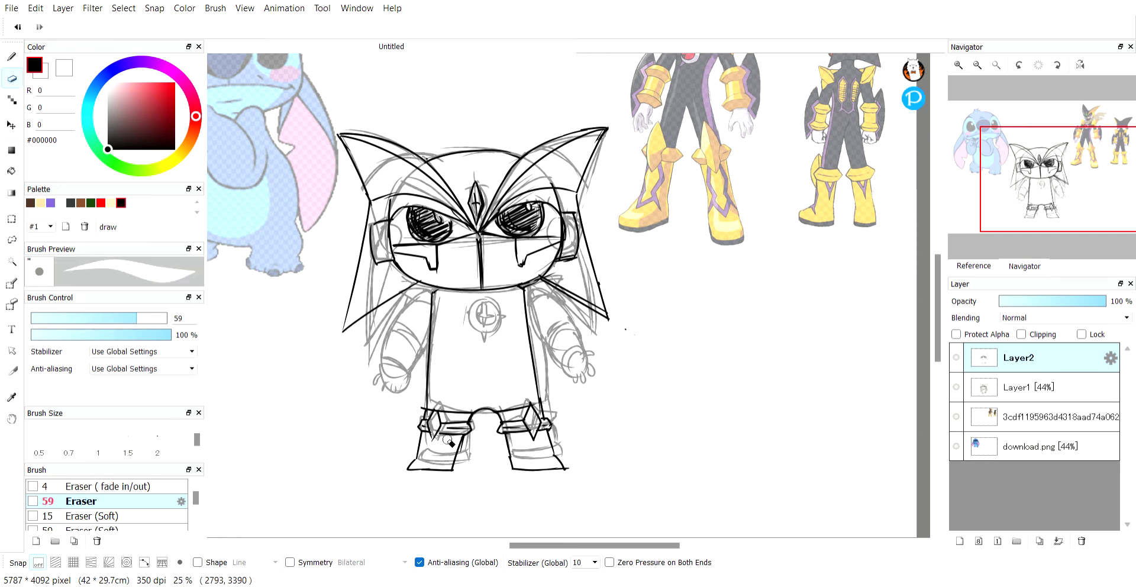
key(b)
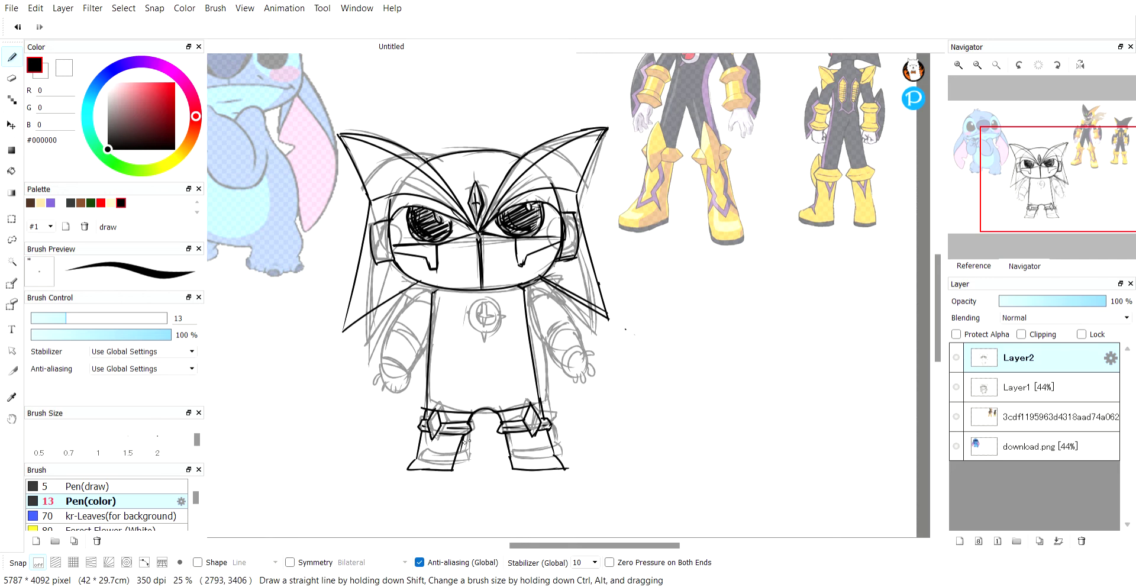
key(e)
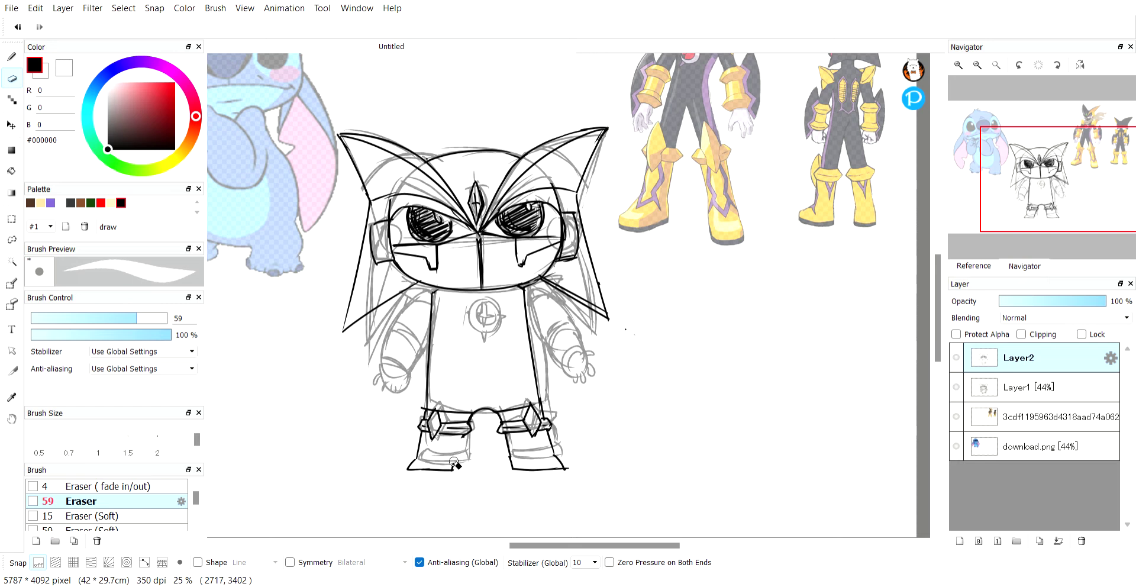
key(b)
mouse_move(464, 440)
mouse_down()
mouse_move(454, 470)
mouse_move(465, 438)
mouse_up()
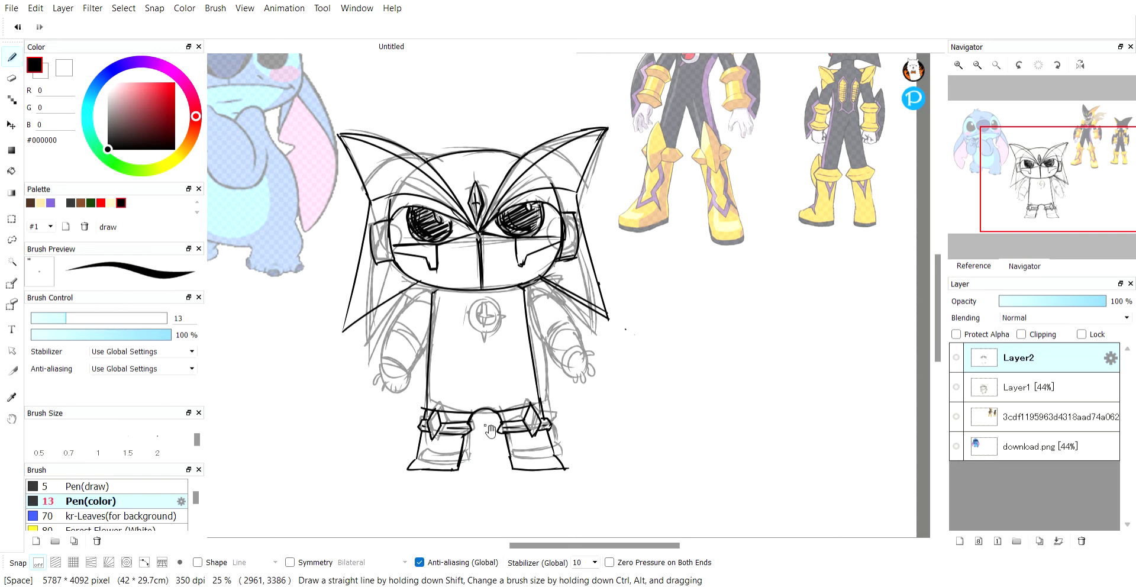
Step: Turn on shape drawing with the Ellipse shape for the chest emblem
scroll(504, 446, up, 1)
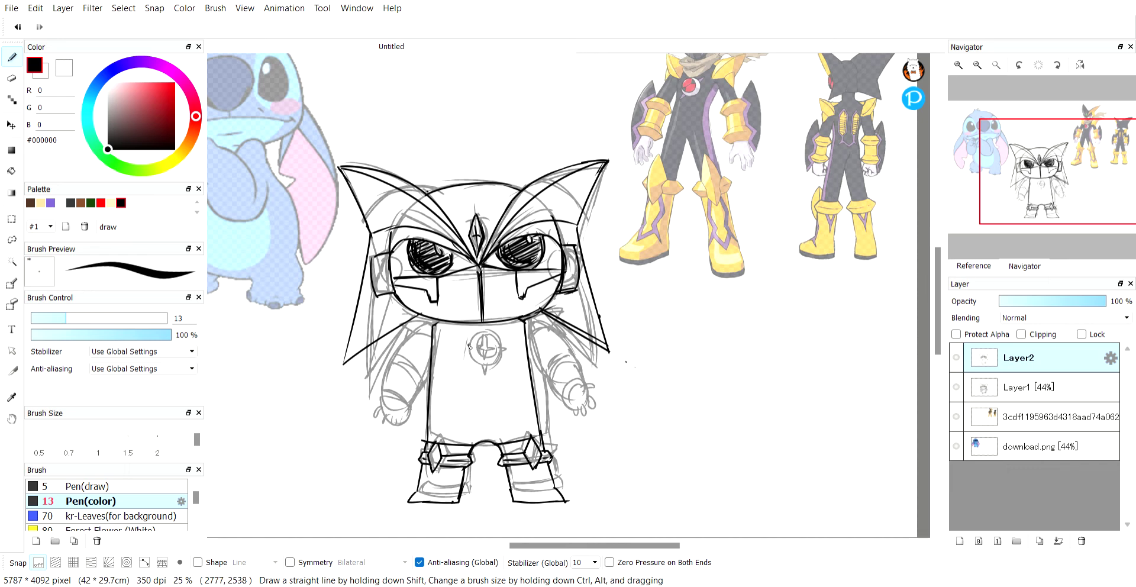
click(213, 563)
click(263, 544)
Step: Try inking two nested rings on the upper chest with the Ellipse shape
drag(465, 338, 495, 372)
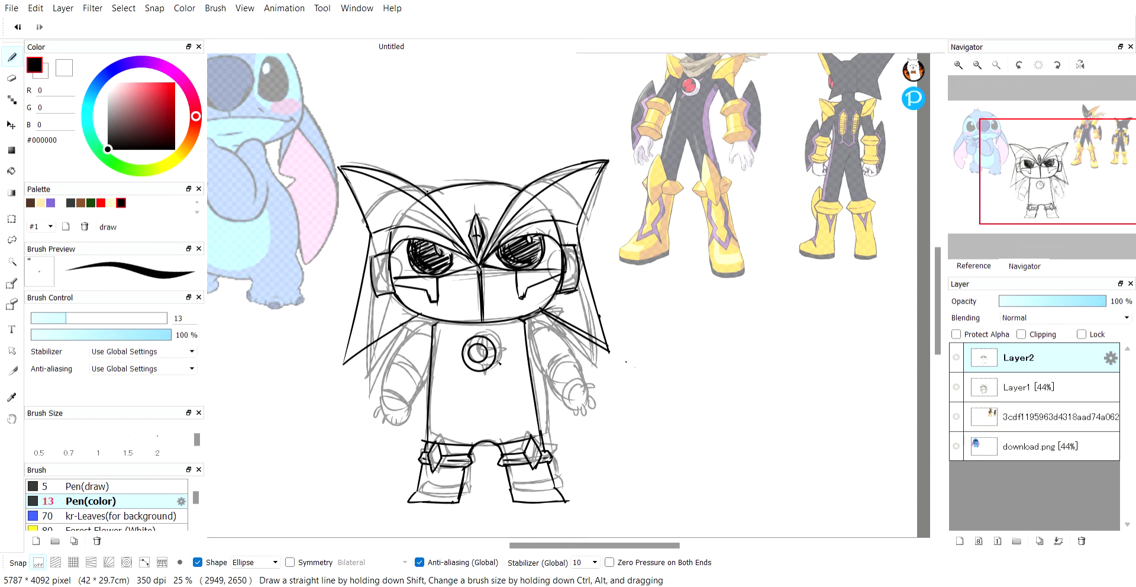
mouse_move(480, 365)
mouse_down()
mouse_move(500, 374)
mouse_move(466, 354)
mouse_move(497, 370)
mouse_up()
key(ctrl+z)
key(ctrl+z)
key(ctrl+z)
key(ctrl+z)
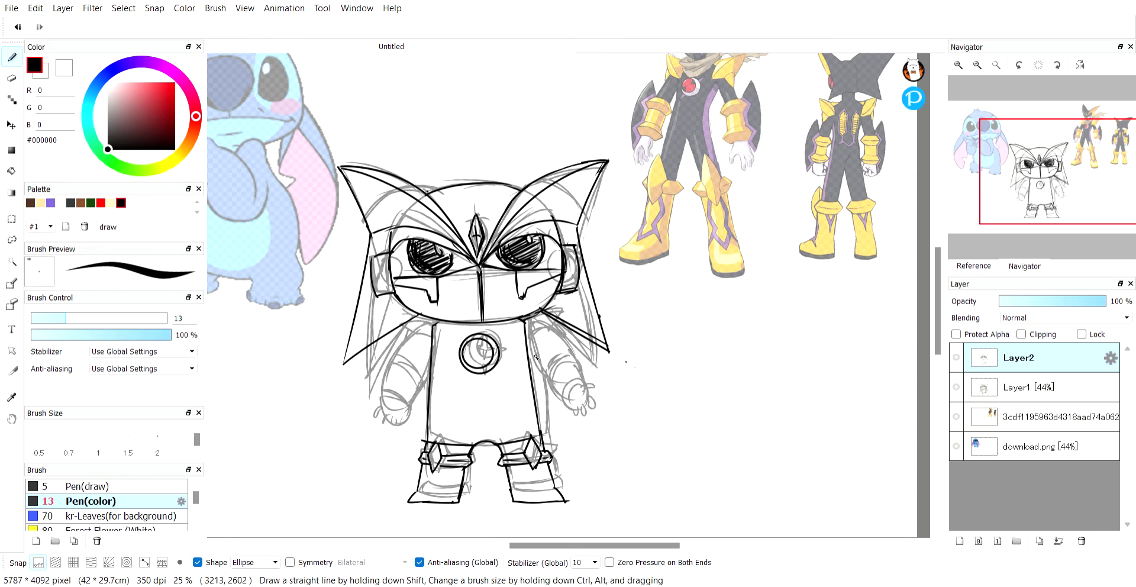
key(ctrl+z)
Step: Ink two closely spaced concentric rings for the chest emblem and turn shape drawing off
mouse_move(461, 338)
mouse_down()
mouse_move(492, 367)
mouse_move(471, 345)
mouse_up()
drag(496, 370, 497, 370)
scroll(471, 379, up, 3)
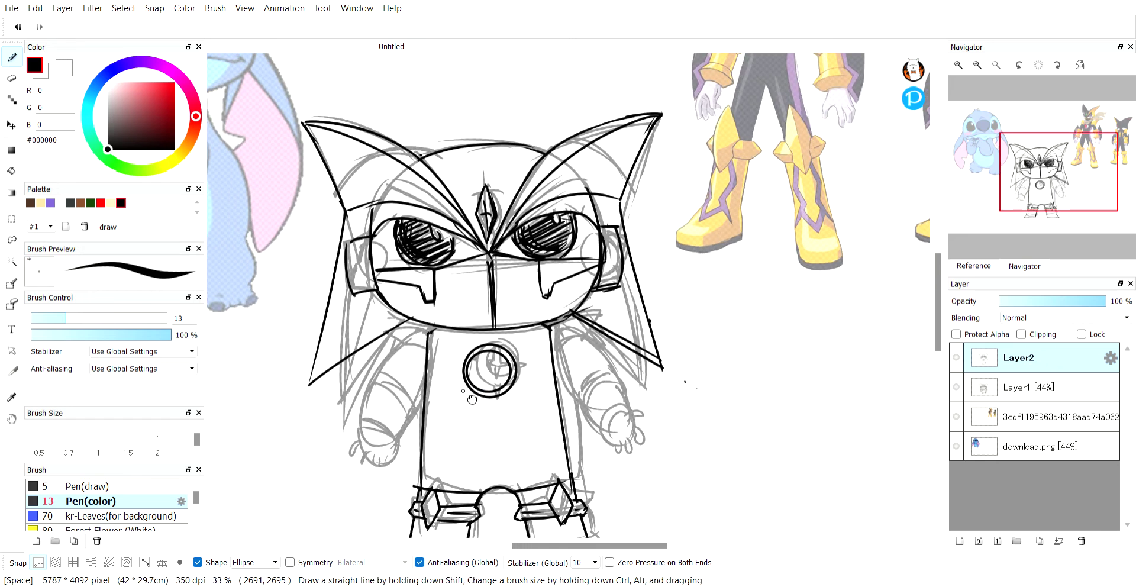
click(199, 563)
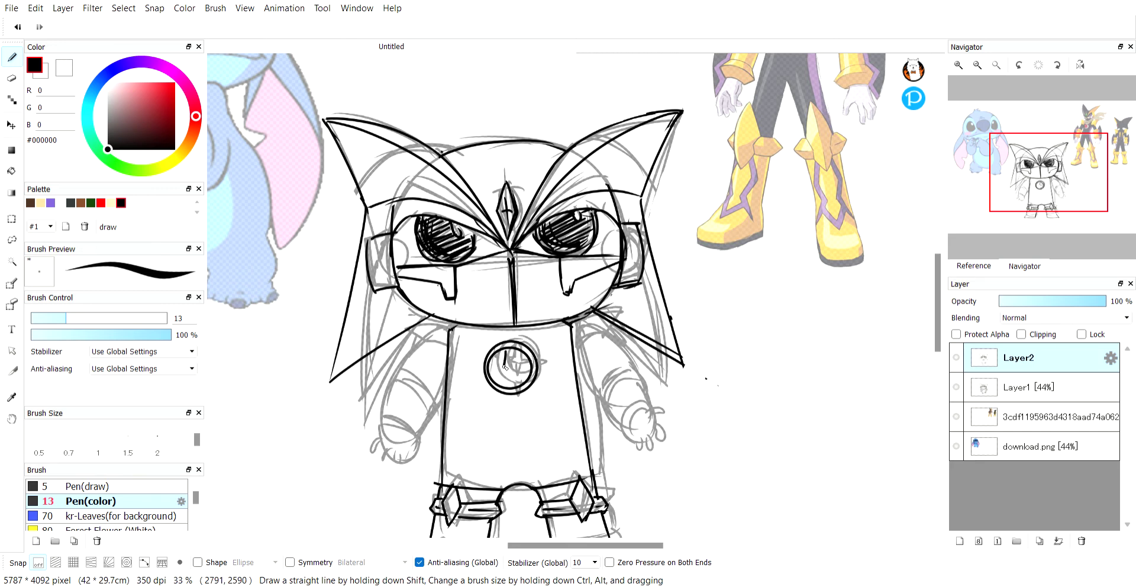
Step: Ink an X-shaped mark freehand inside the chest emblem's inner ring
drag(508, 370, 513, 390)
key(ctrl+z)
key(ctrl+z)
mouse_move(509, 352)
mouse_down()
mouse_move(499, 369)
mouse_move(511, 383)
mouse_move(521, 368)
mouse_move(511, 385)
mouse_up()
key(ctrl+z)
key(ctrl+z)
key(ctrl+z)
mouse_move(521, 354)
mouse_down()
mouse_move(517, 378)
mouse_move(504, 373)
mouse_up()
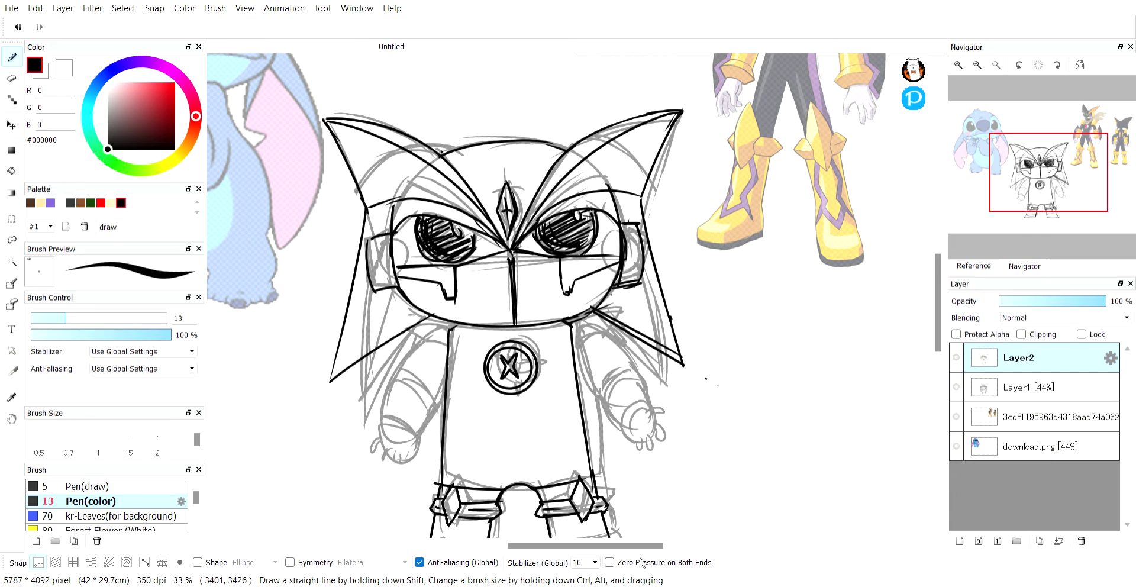
Step: Ink the pointed shoulder guard on the left shoulder, between the jaw and the torso
mouse_move(557, 423)
mouse_down()
mouse_move(555, 414)
mouse_move(543, 506)
mouse_up()
key(ctrl+minus)
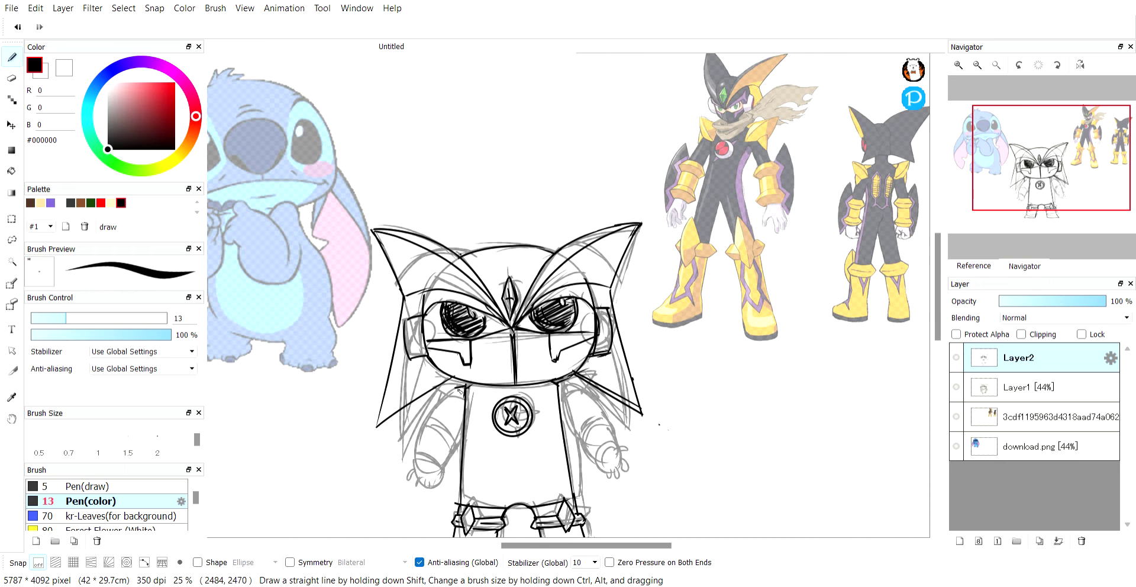
key(ctrl)
mouse_move(454, 388)
mouse_down()
mouse_move(465, 386)
mouse_move(436, 377)
mouse_move(457, 402)
mouse_move(442, 395)
mouse_move(437, 404)
mouse_move(468, 405)
mouse_move(467, 387)
mouse_move(441, 377)
mouse_move(460, 396)
mouse_up()
key(ctrl+z)
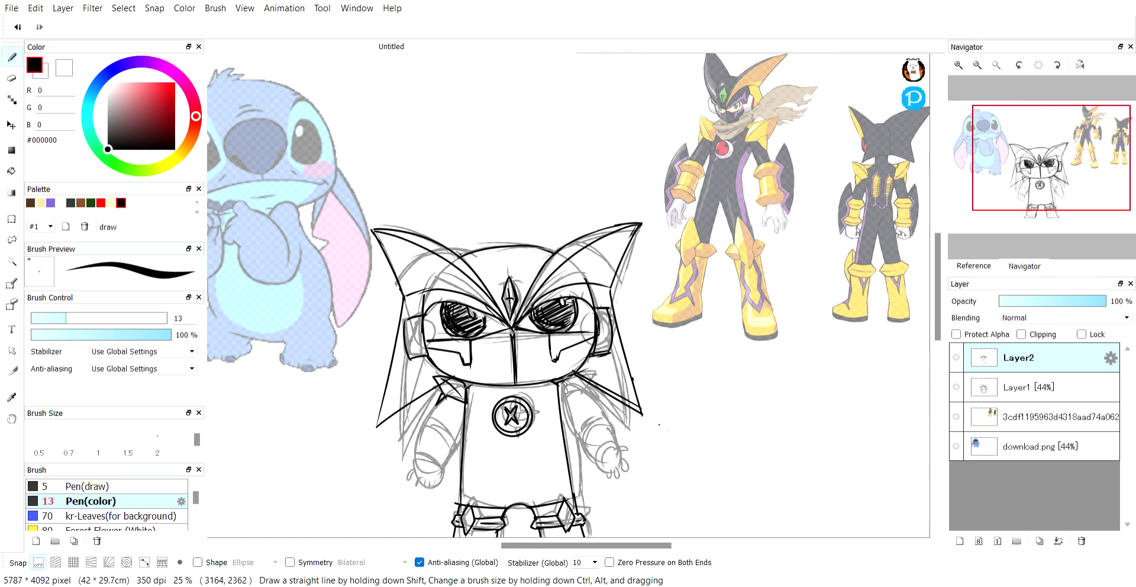
Step: Ink the matching pointed guard on the right shoulder and erase the overlapping lines around the shoulder guards
mouse_move(574, 380)
mouse_down()
mouse_move(599, 372)
mouse_move(565, 396)
mouse_move(589, 399)
mouse_move(573, 390)
mouse_move(594, 373)
mouse_move(569, 379)
mouse_move(590, 373)
mouse_up()
key(e)
key(b)
key(e)
drag(456, 395, 451, 388)
key(b)
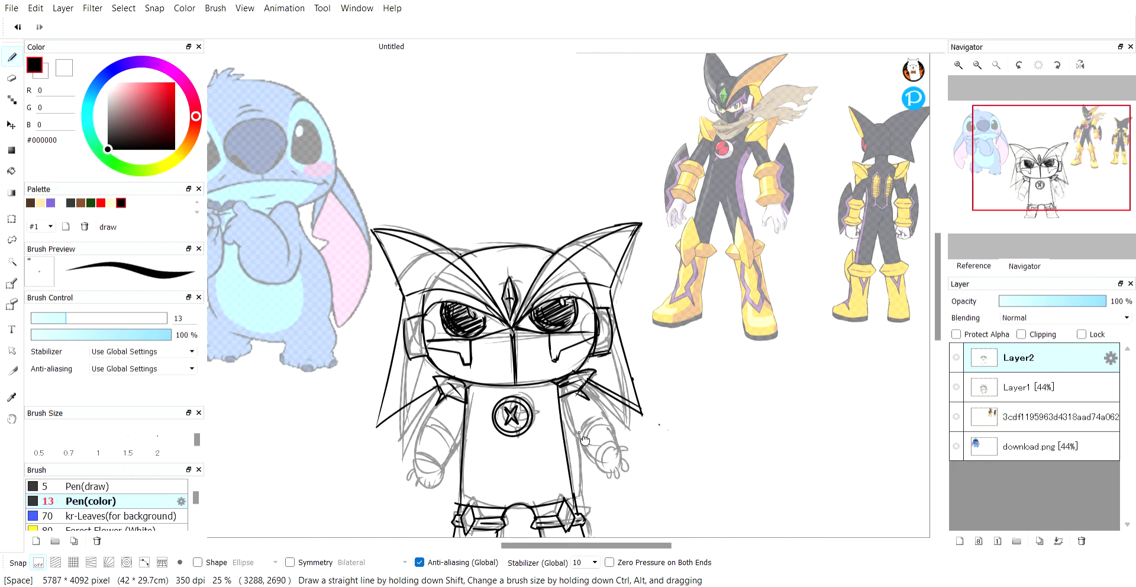
drag(587, 403, 573, 385)
key(e)
key(b)
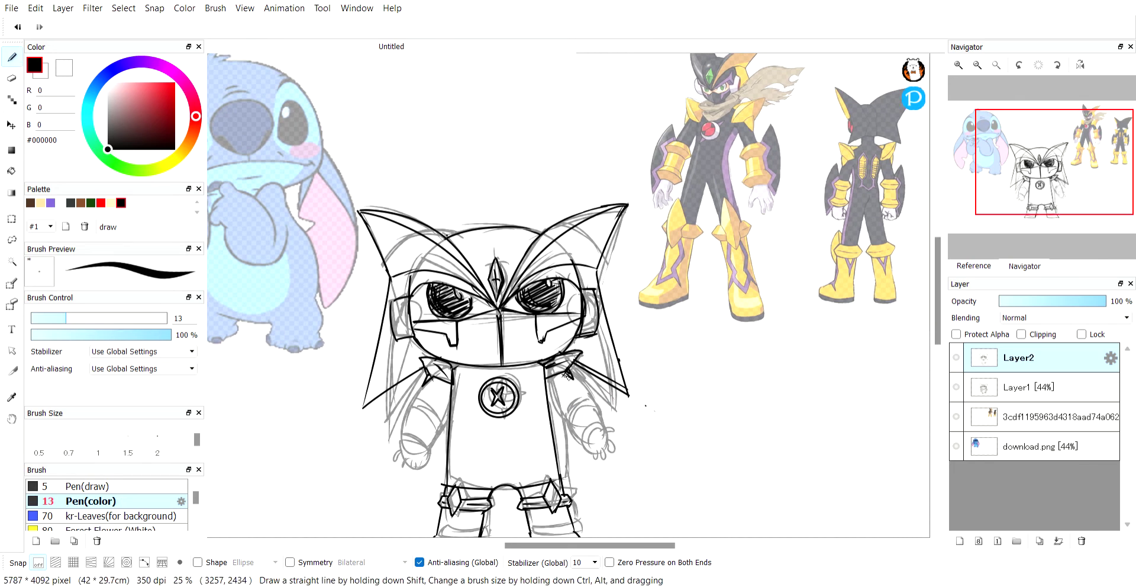
Step: Ink the upper-arm outlines of both arms, starting beneath the shoulder guards
mouse_move(462, 408)
mouse_down()
mouse_move(459, 367)
mouse_move(435, 396)
mouse_up()
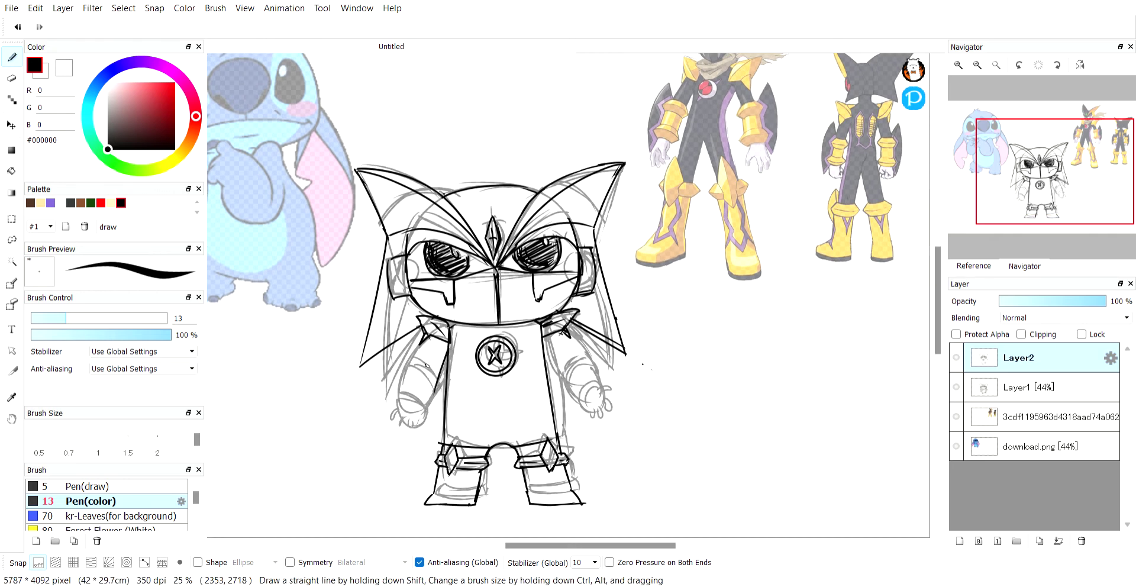
drag(427, 340, 401, 371)
drag(564, 332, 568, 362)
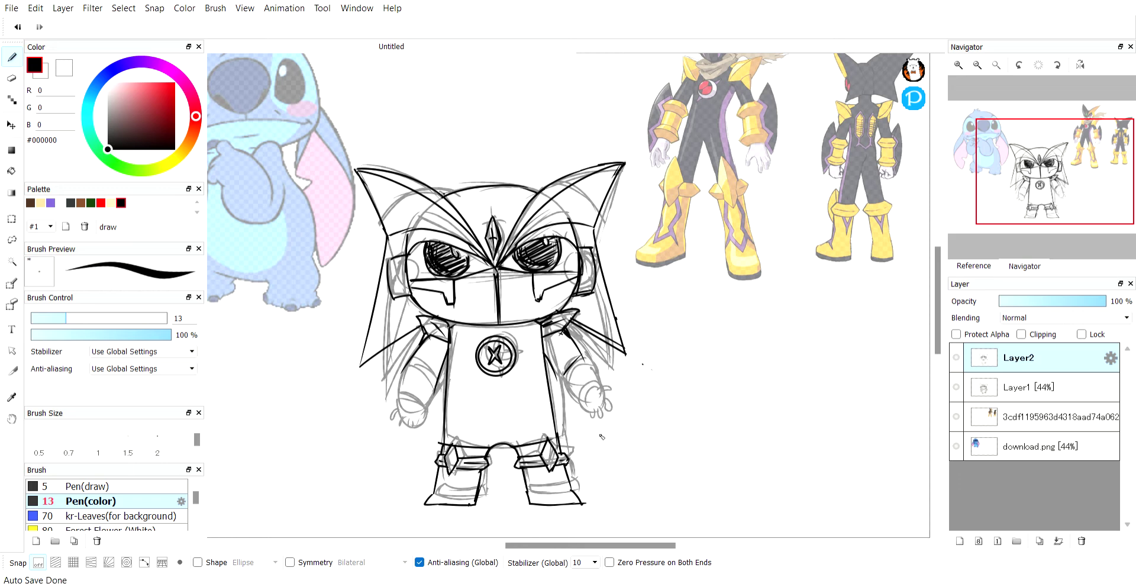
Step: Ink the banded cuffs around both forearms, beneath the upper-arm outlines
drag(579, 357, 566, 385)
mouse_move(418, 365)
mouse_down()
mouse_move(435, 399)
mouse_move(459, 370)
mouse_move(403, 367)
mouse_move(440, 403)
mouse_move(401, 369)
mouse_move(396, 392)
mouse_move(407, 399)
mouse_move(395, 398)
mouse_move(428, 413)
mouse_move(409, 379)
mouse_move(422, 400)
mouse_up()
key(ctrl+z)
mouse_move(570, 339)
mouse_down()
mouse_move(584, 362)
mouse_move(568, 362)
mouse_move(557, 392)
mouse_up()
mouse_move(593, 361)
mouse_down()
mouse_move(558, 391)
mouse_move(584, 392)
mouse_move(589, 368)
mouse_move(598, 376)
mouse_move(591, 397)
mouse_move(567, 390)
mouse_up()
key(ctrl+z)
key(ctrl+z)
drag(566, 389, 574, 399)
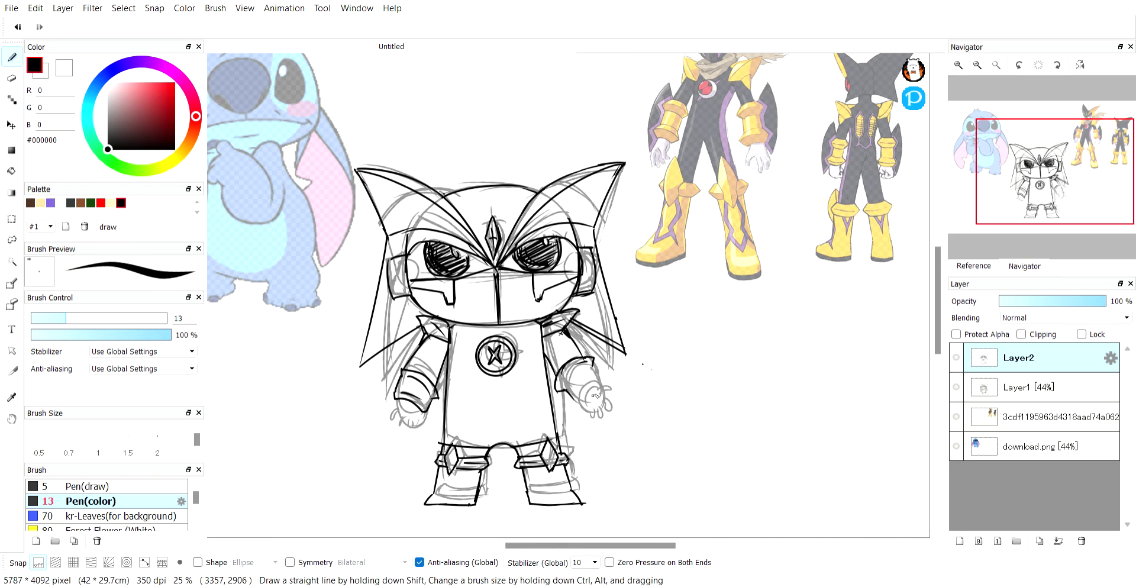
mouse_move(592, 365)
mouse_down()
mouse_move(598, 381)
mouse_move(562, 391)
mouse_up()
mouse_move(578, 402)
mouse_down()
mouse_move(599, 389)
mouse_move(575, 403)
mouse_up()
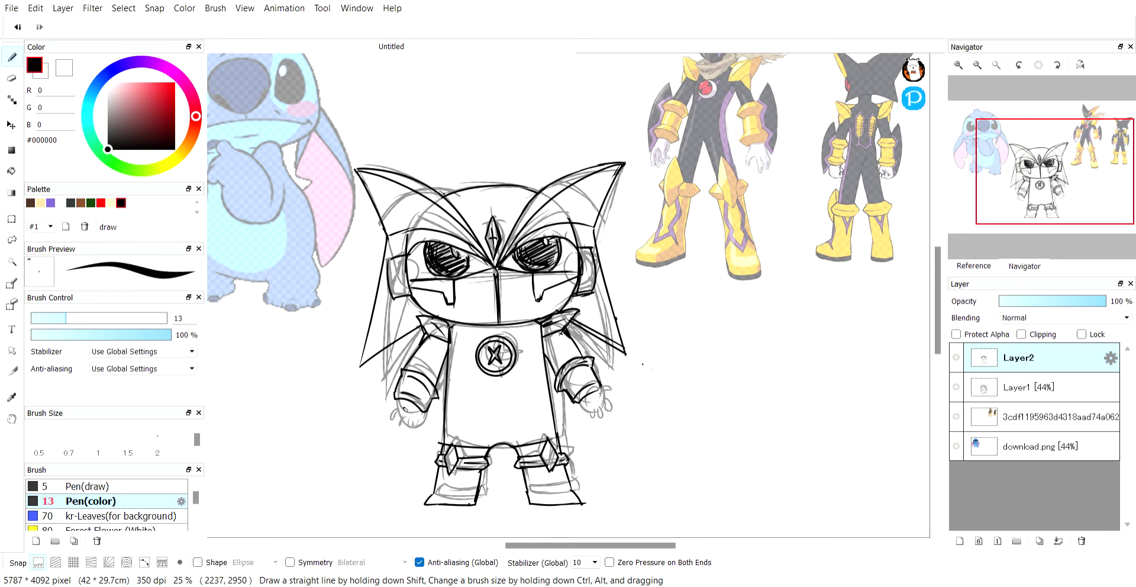
Step: Ink an inner line down each side of the torso and a small downward-pointing triangle beneath the chest emblem
drag(397, 400, 419, 423)
key(ctrl+z)
key(e)
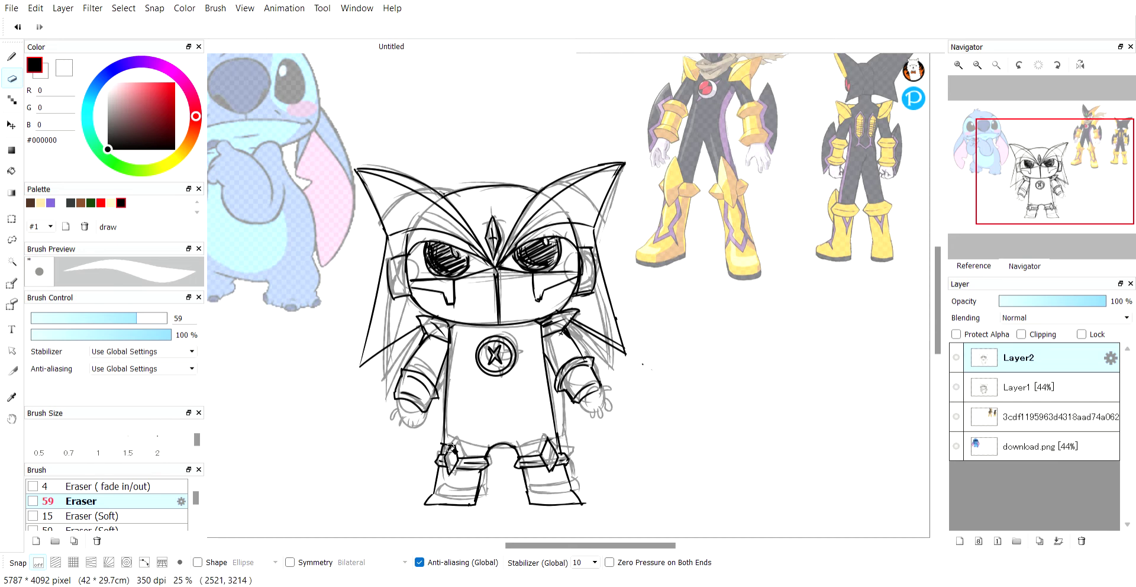
key(b)
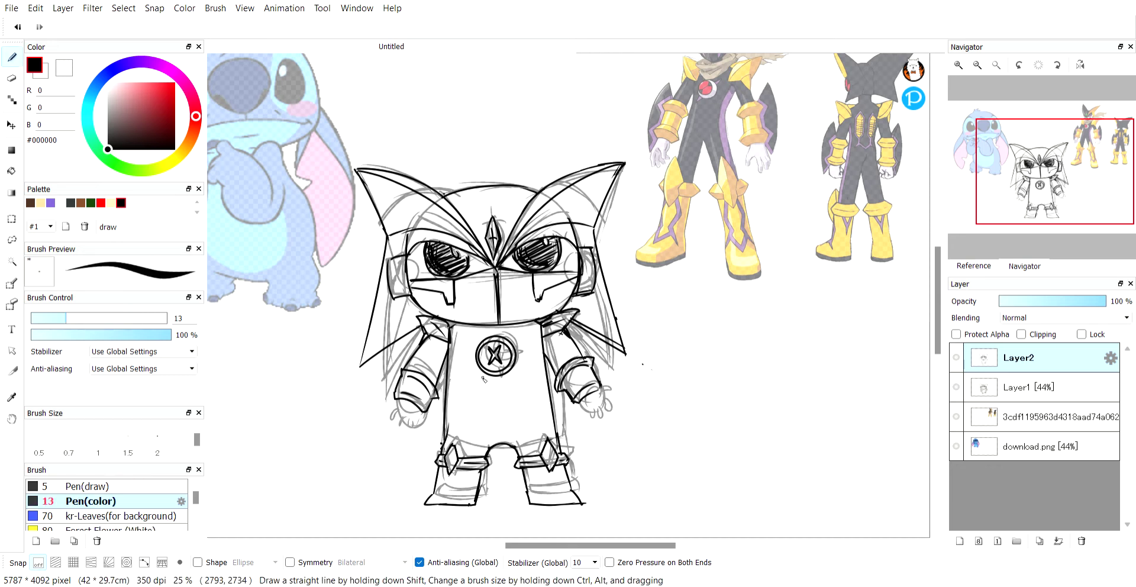
drag(449, 343, 440, 465)
key(ctrl+z)
drag(454, 342, 447, 438)
drag(538, 342, 555, 445)
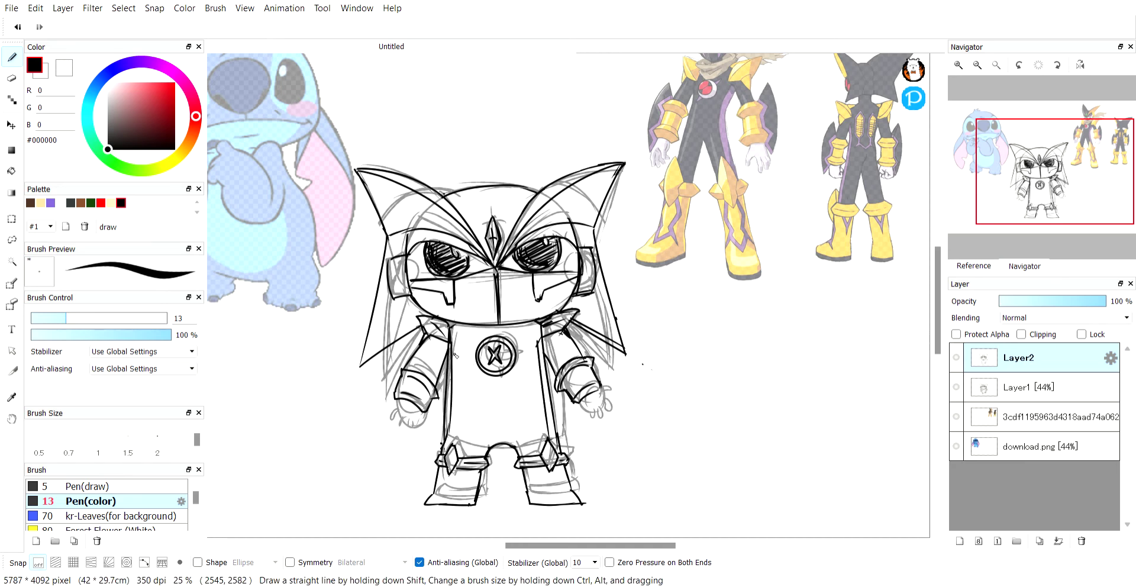
mouse_move(491, 377)
mouse_down()
mouse_move(497, 389)
mouse_move(503, 377)
mouse_up()
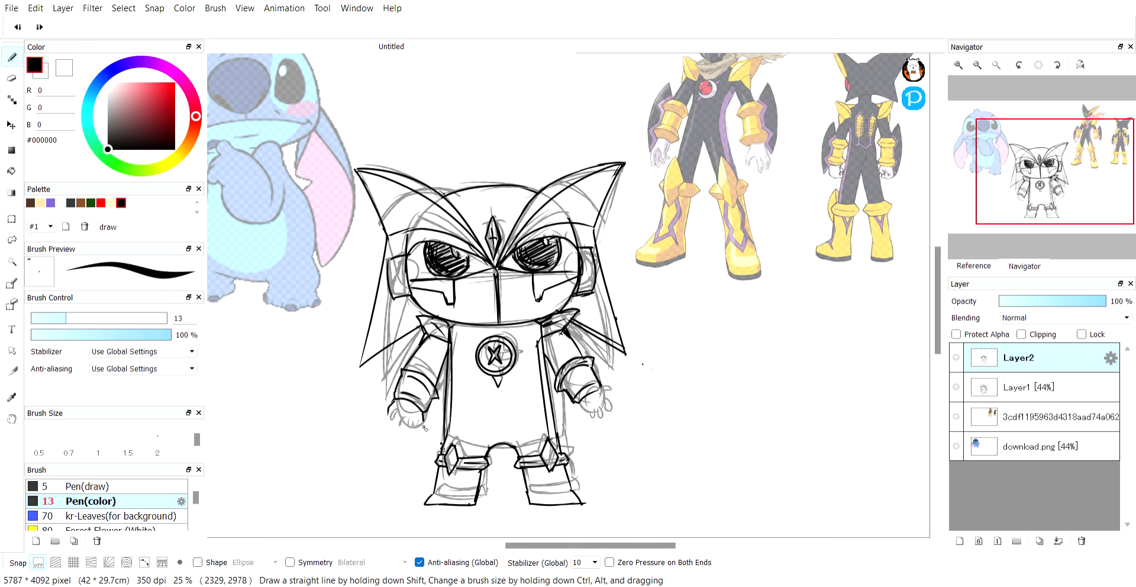
Step: Ink the left hand with its rounded fingers below the left cuff
mouse_move(420, 423)
mouse_down()
mouse_move(409, 436)
mouse_move(388, 431)
mouse_move(384, 409)
mouse_up()
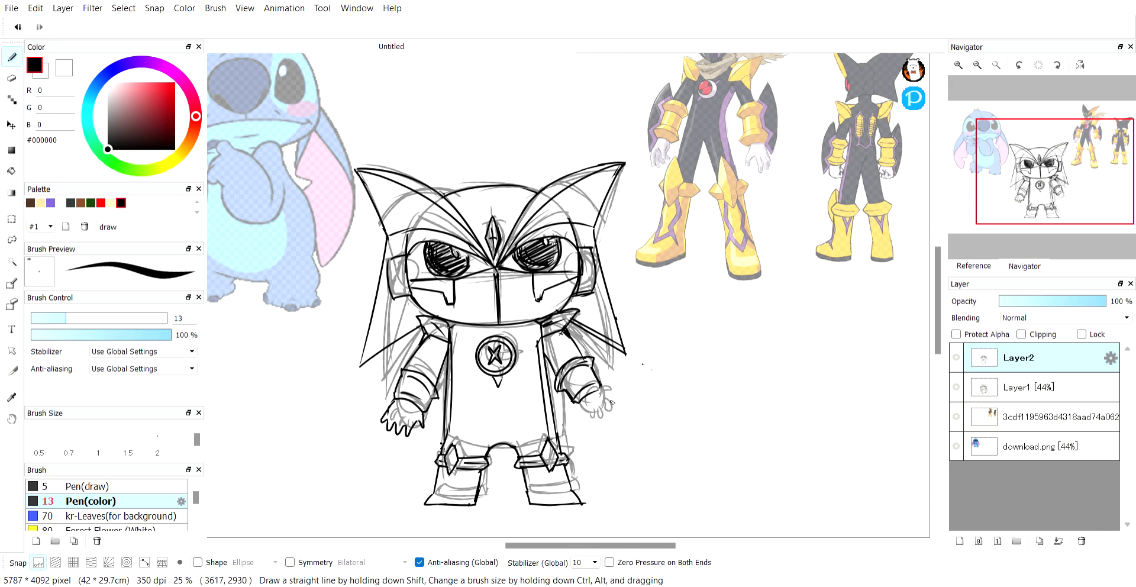
drag(611, 401, 610, 416)
key(ctrl+z)
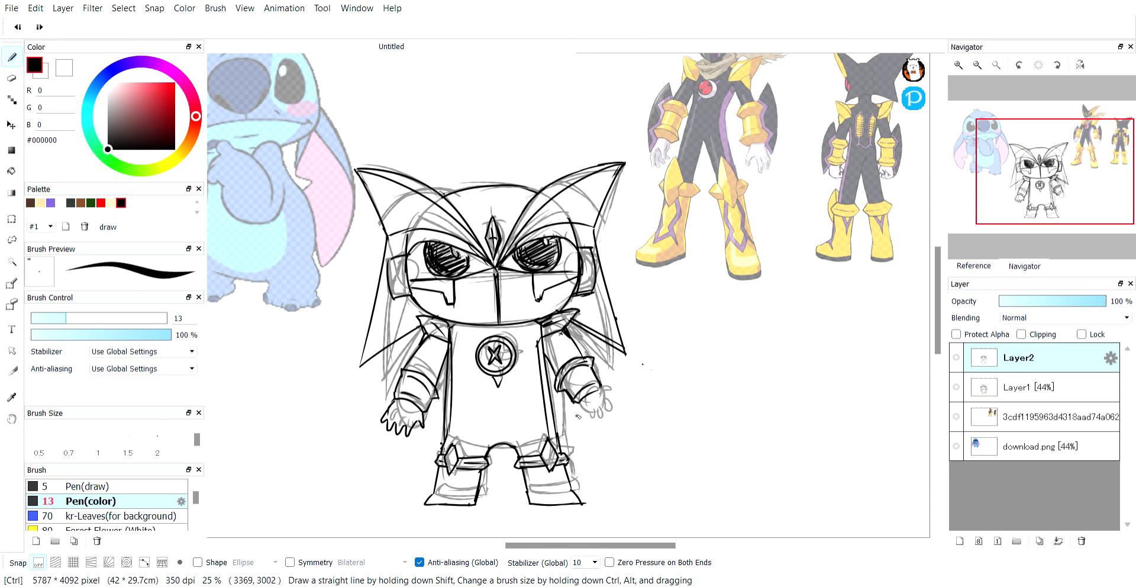
Step: Erase the right arm and cuff lines and re-ink the arm outline and cuff over the sketch
key(e)
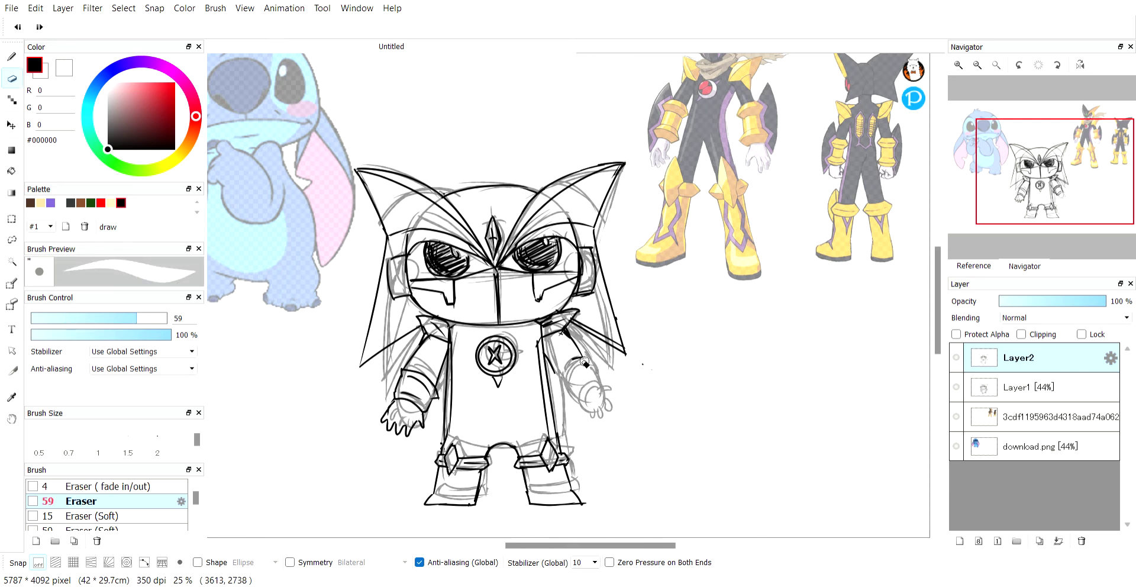
key(b)
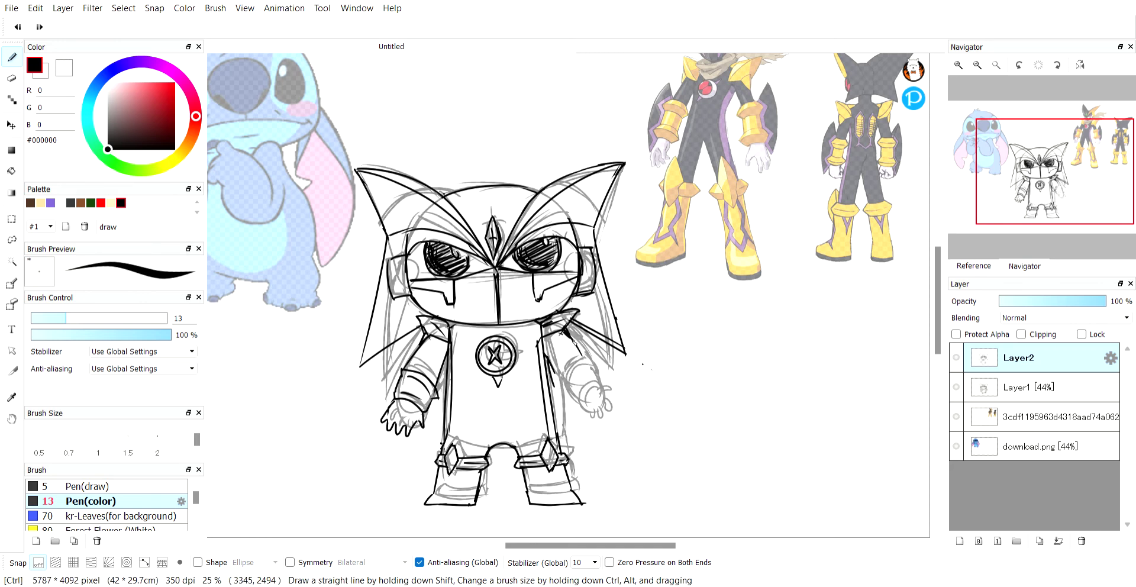
mouse_move(569, 335)
mouse_down()
mouse_move(592, 379)
mouse_move(559, 392)
mouse_move(597, 375)
mouse_move(555, 395)
mouse_move(598, 385)
mouse_up()
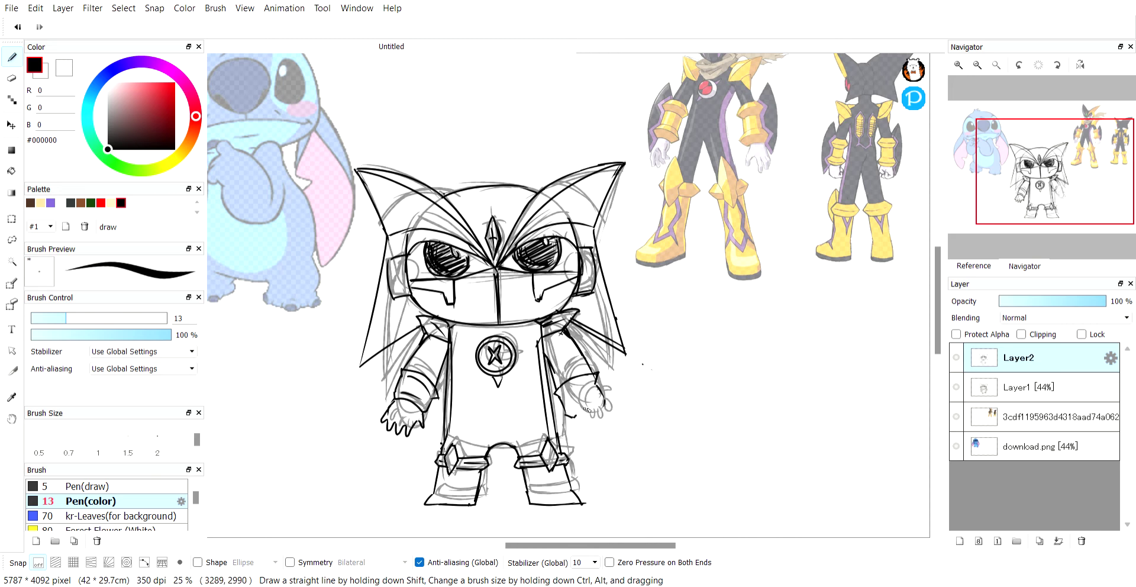
drag(565, 392, 592, 383)
Step: Clean up the overlapping line ends where the right shoulder guard meets the arm and torso
key(e)
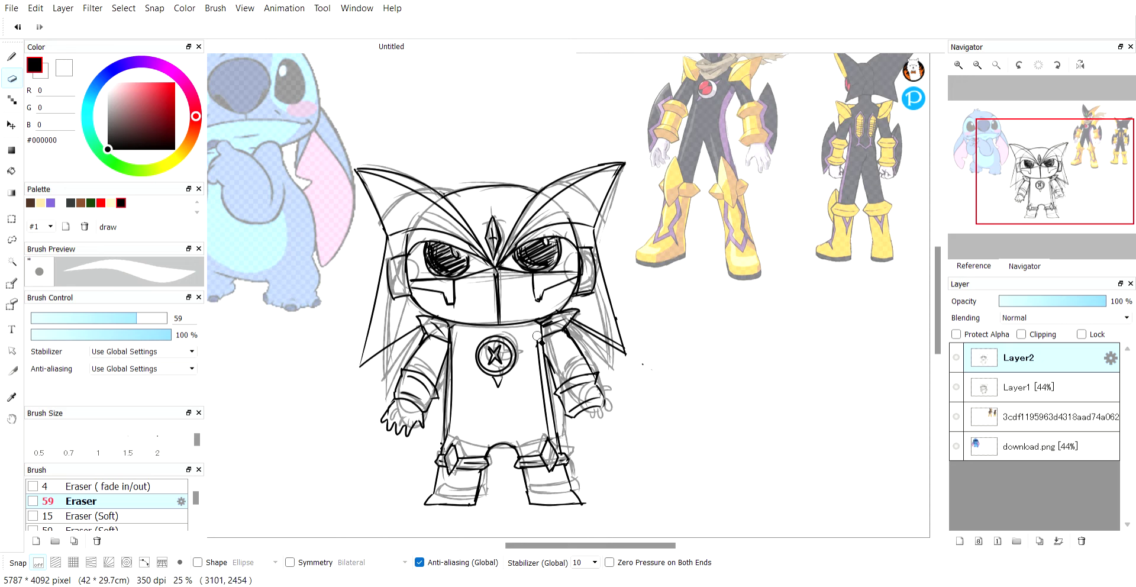
key(b)
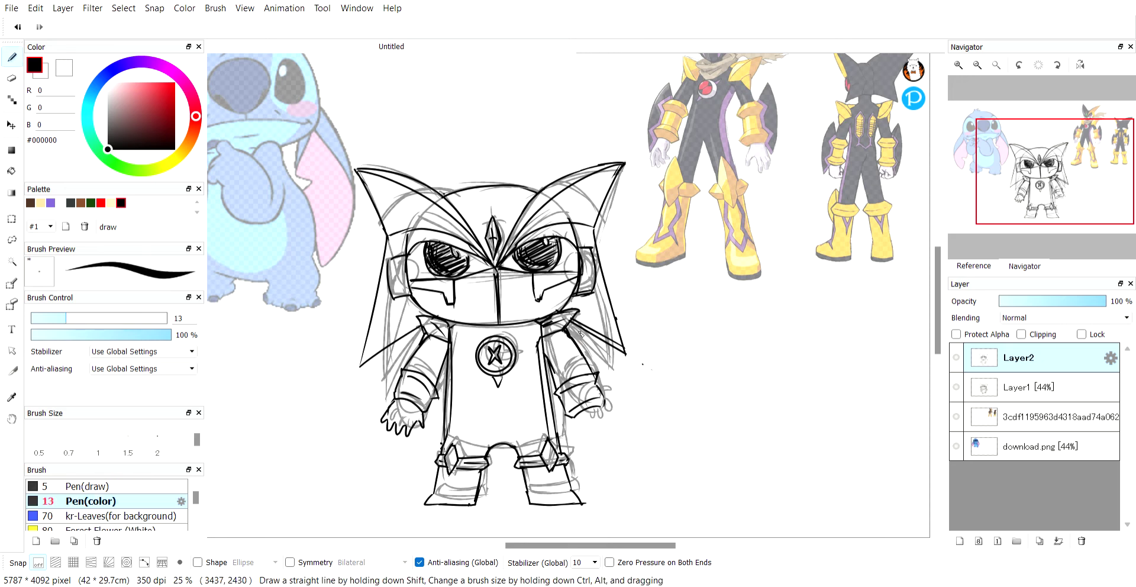
key(e)
key(b)
drag(570, 337, 567, 324)
key(ctrl+z)
key(ctrl+z)
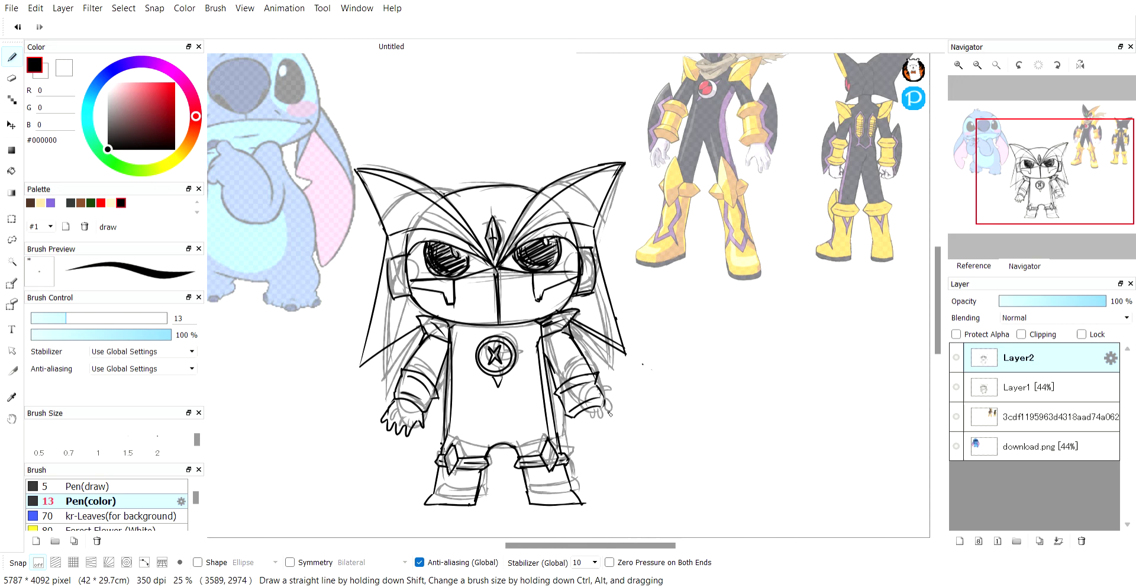
Step: Erase the uneven right cuff and wrist lines, then re-ink the cuff with a fingered hand below it
key(e)
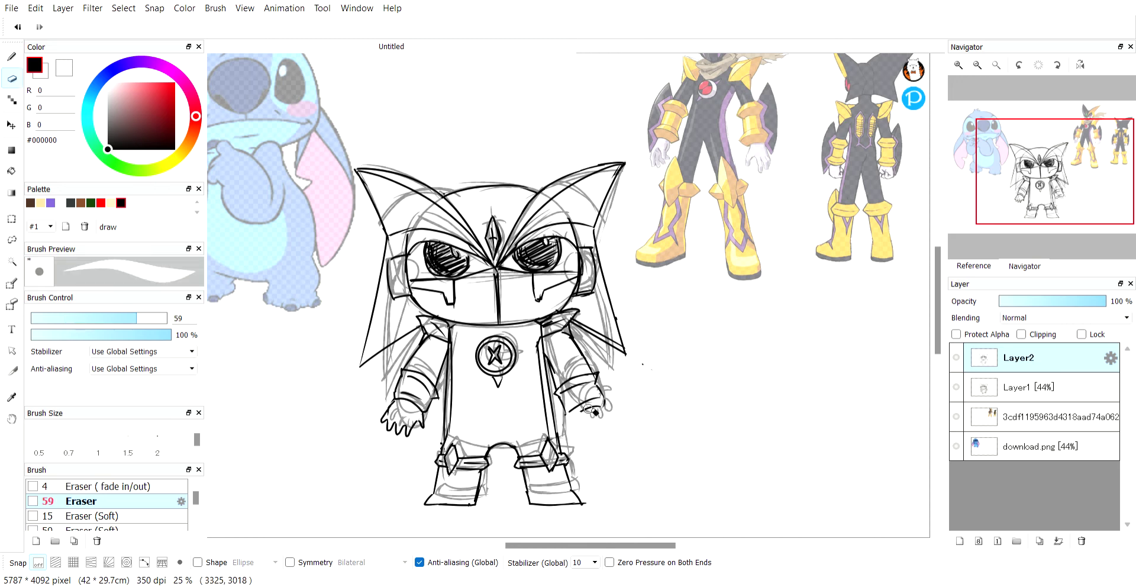
key(b)
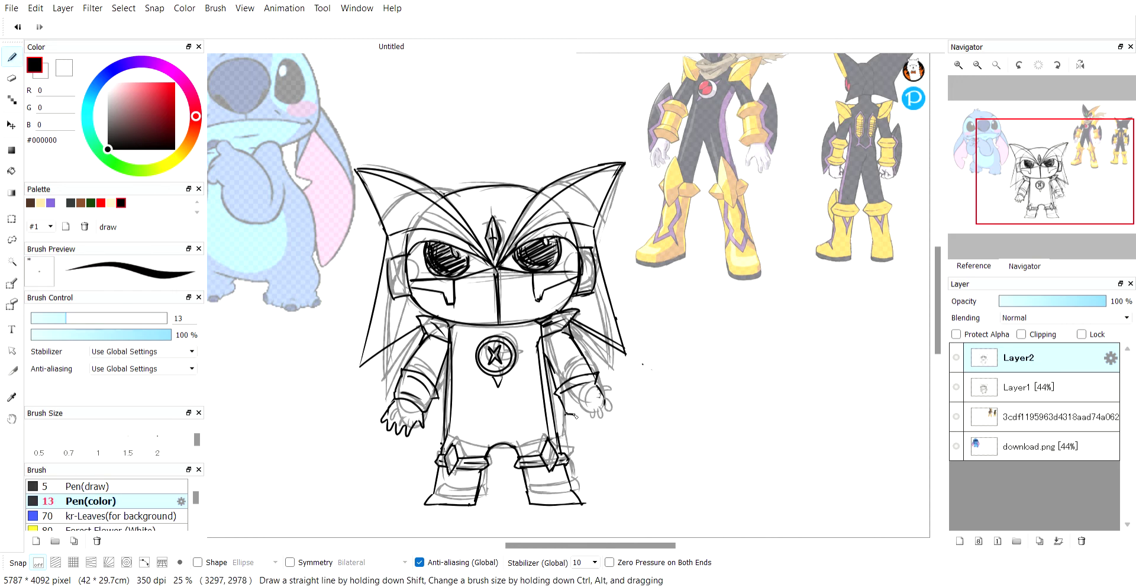
drag(568, 414, 609, 400)
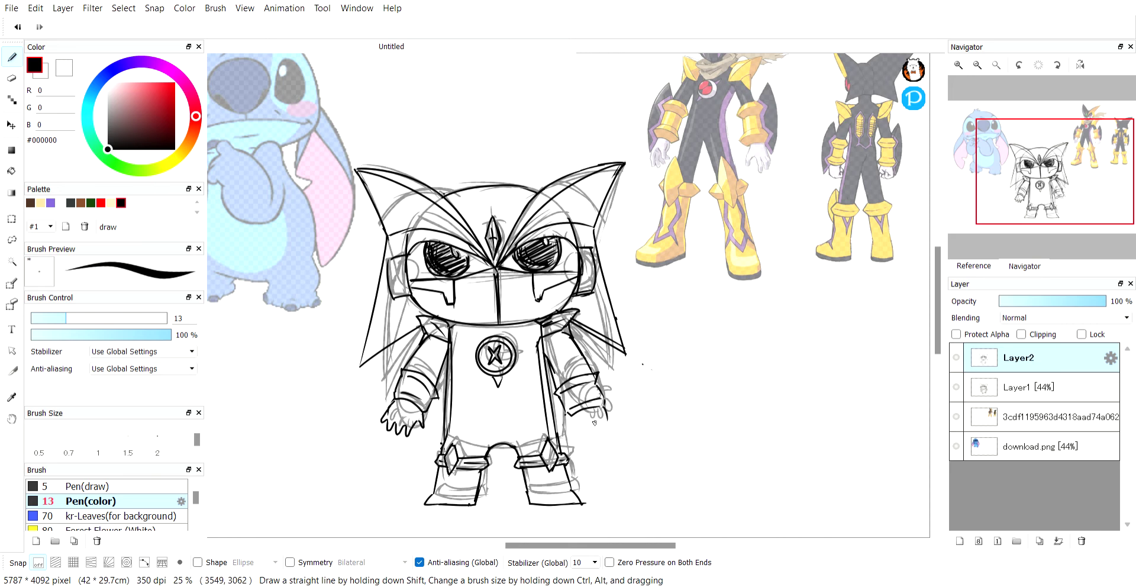
key(e)
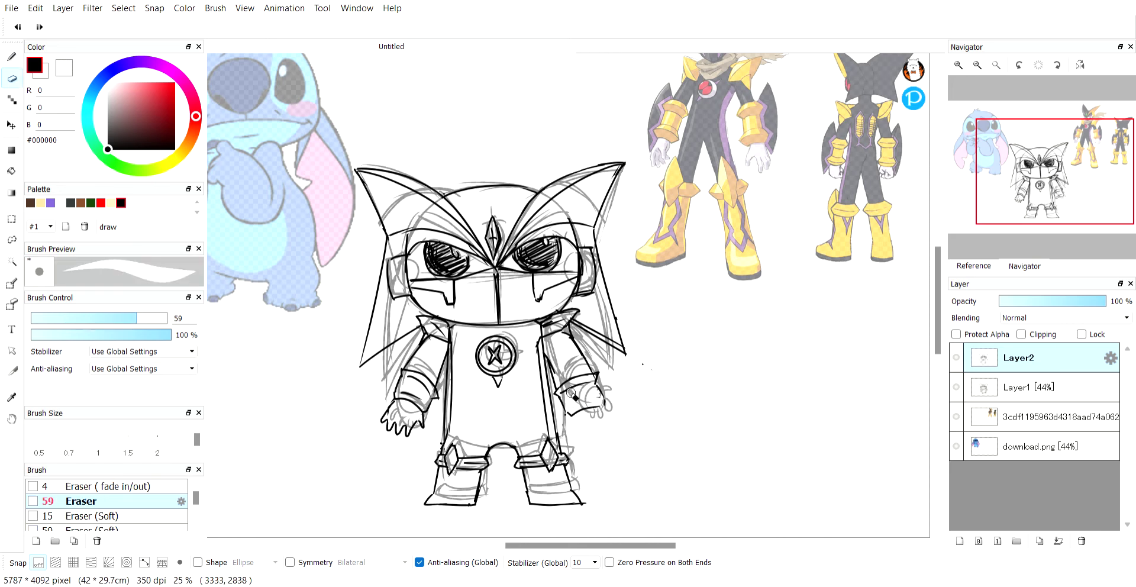
mouse_move(556, 393)
mouse_down()
mouse_move(598, 378)
mouse_move(561, 400)
mouse_move(580, 392)
mouse_up()
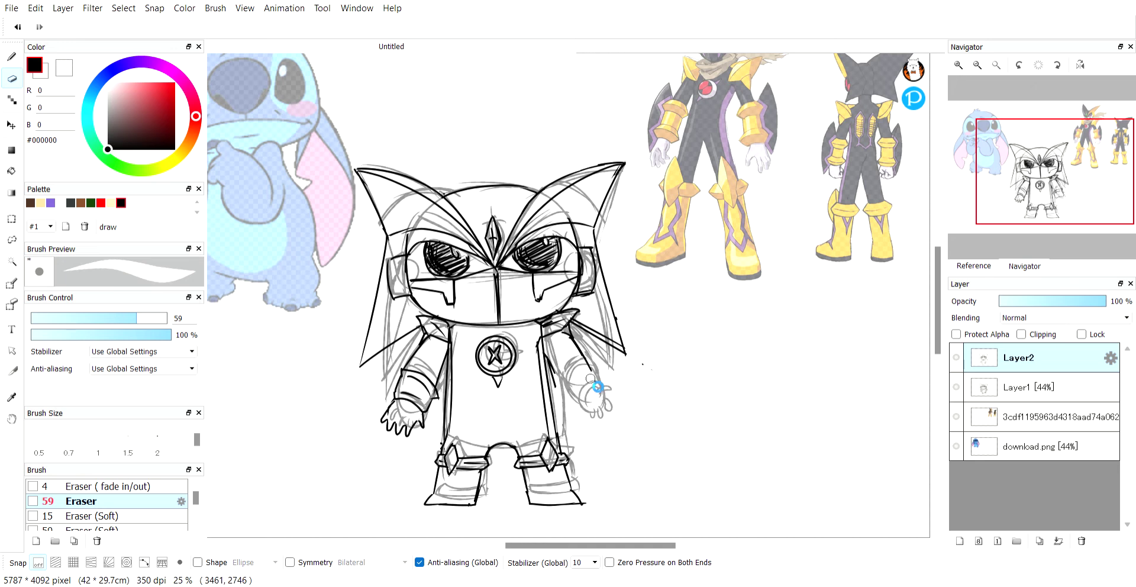
key(b)
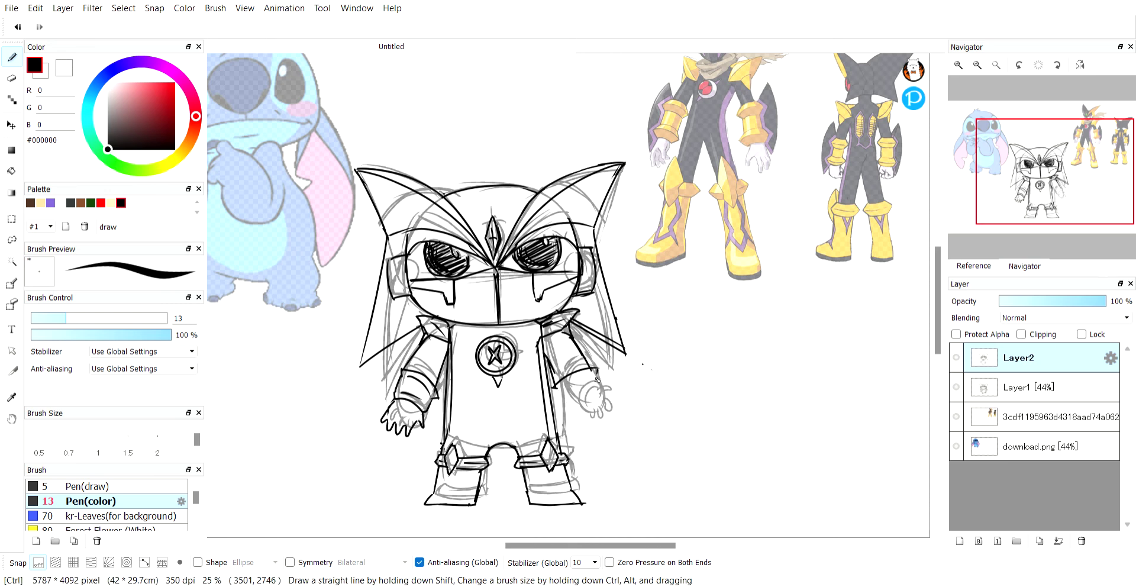
key(ctrl)
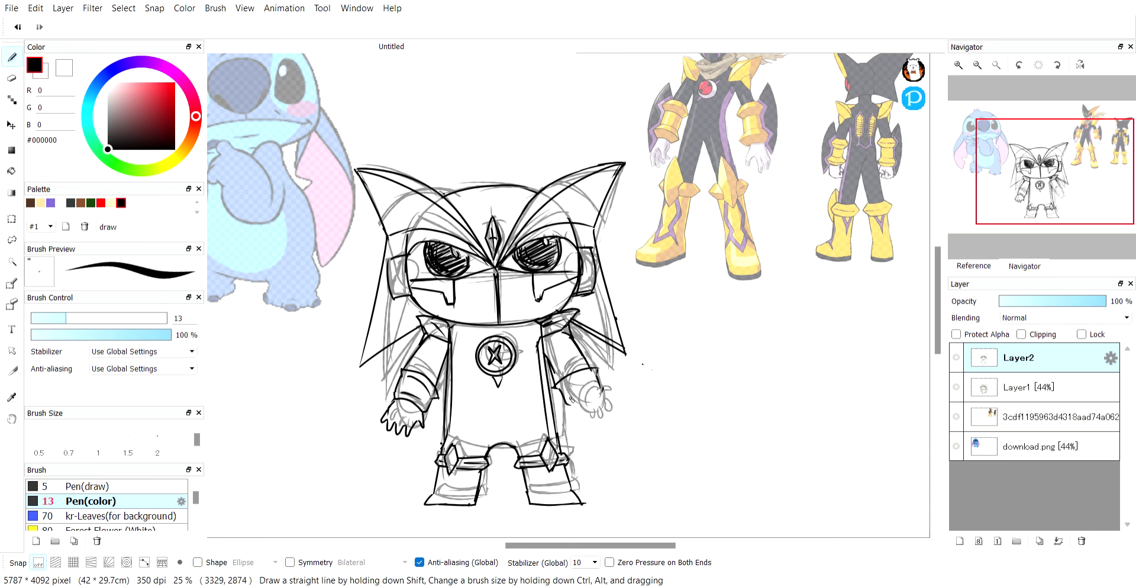
drag(589, 394, 605, 400)
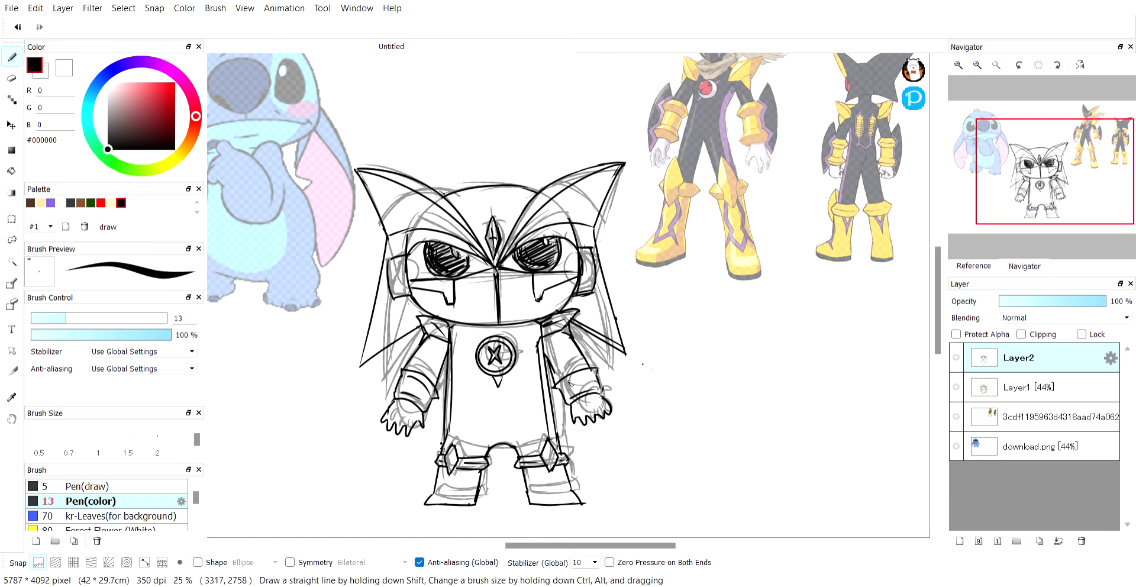
Step: Hide the Layer1 sketch and erase the stray line above the right eye on the helmet
click(957, 387)
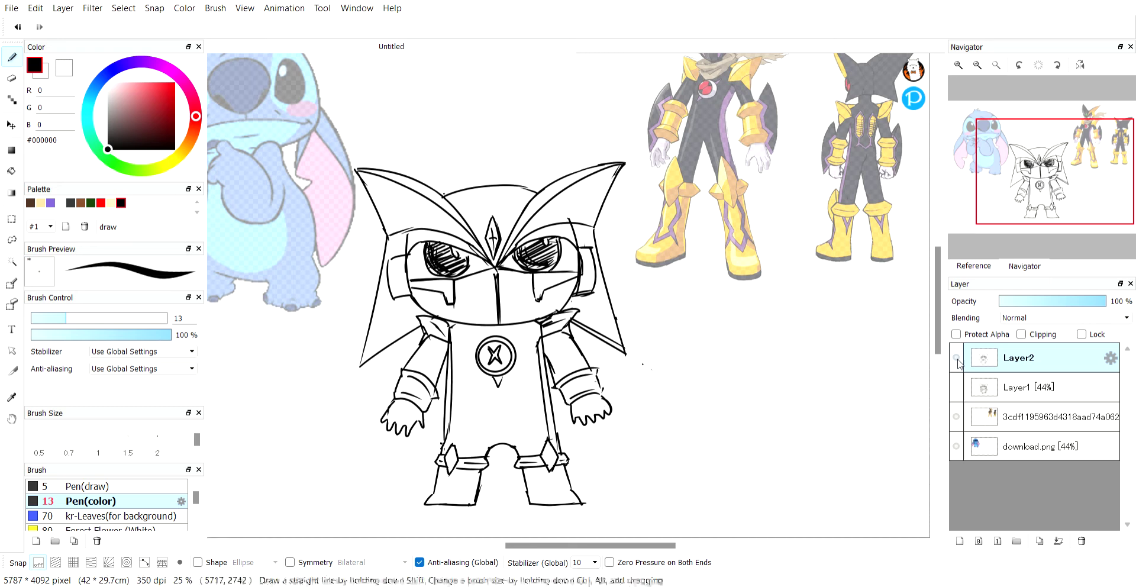
key(e)
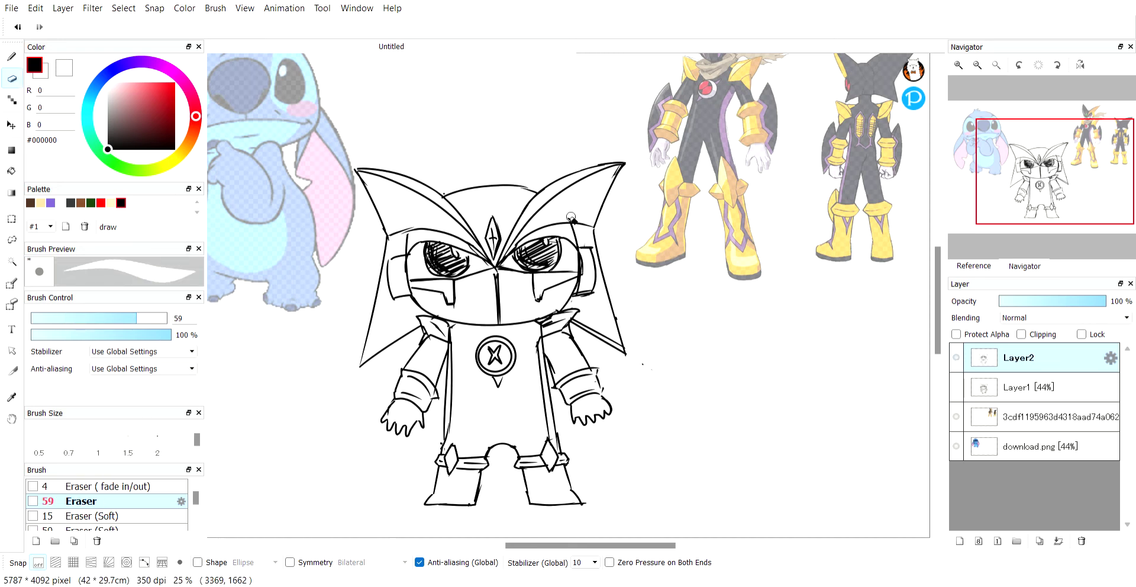
key(b)
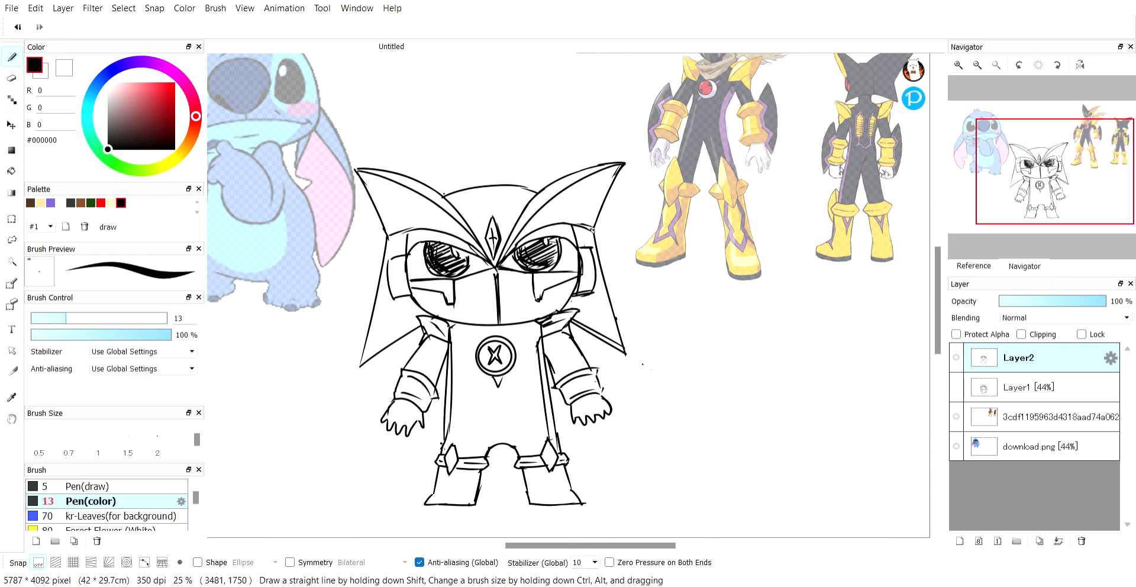
Step: Clean up the lower edge of the right ear flap and re-ink it from the shoulder guard to the tip
drag(590, 314, 558, 280)
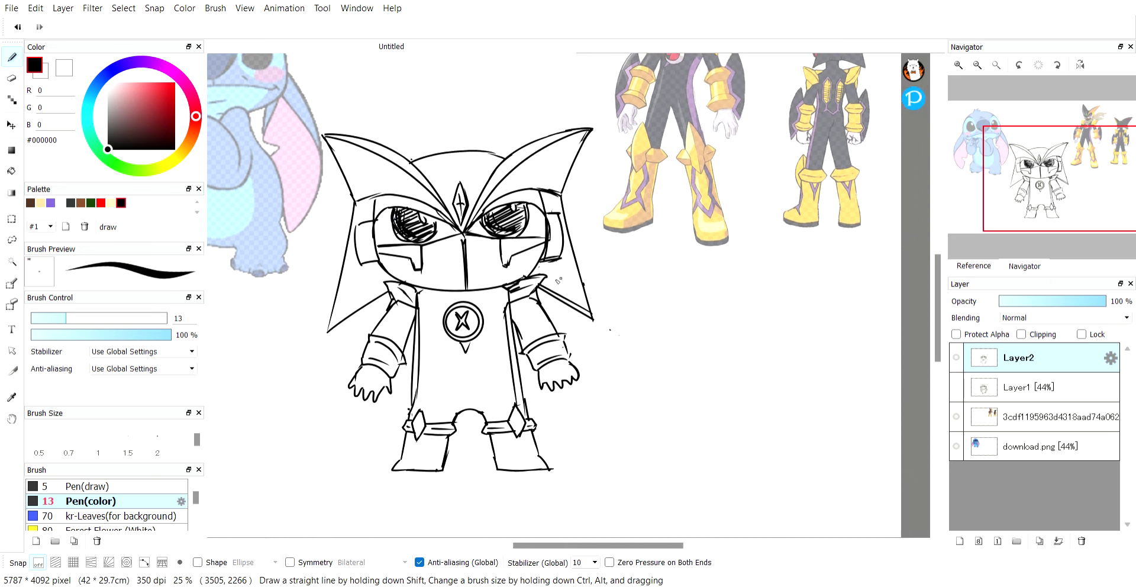
key(e)
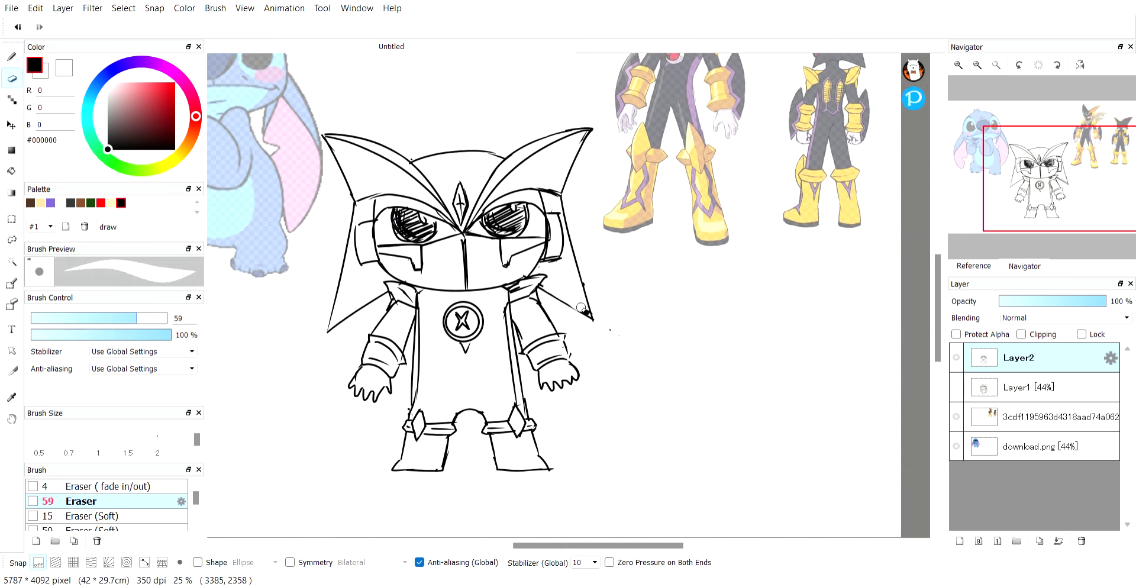
key(b)
drag(550, 291, 592, 318)
Step: Re-ink the outer edges of both pointed helmet horns slightly inward and erase the old edges and overshooting tips
scroll(591, 272, up, 5)
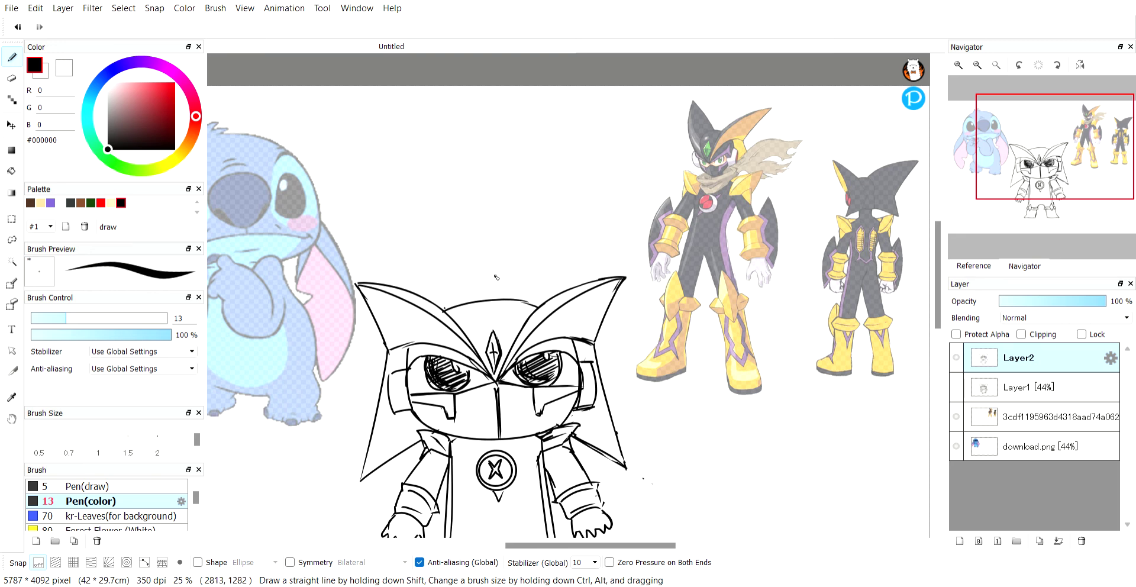
scroll(635, 325, down, 2)
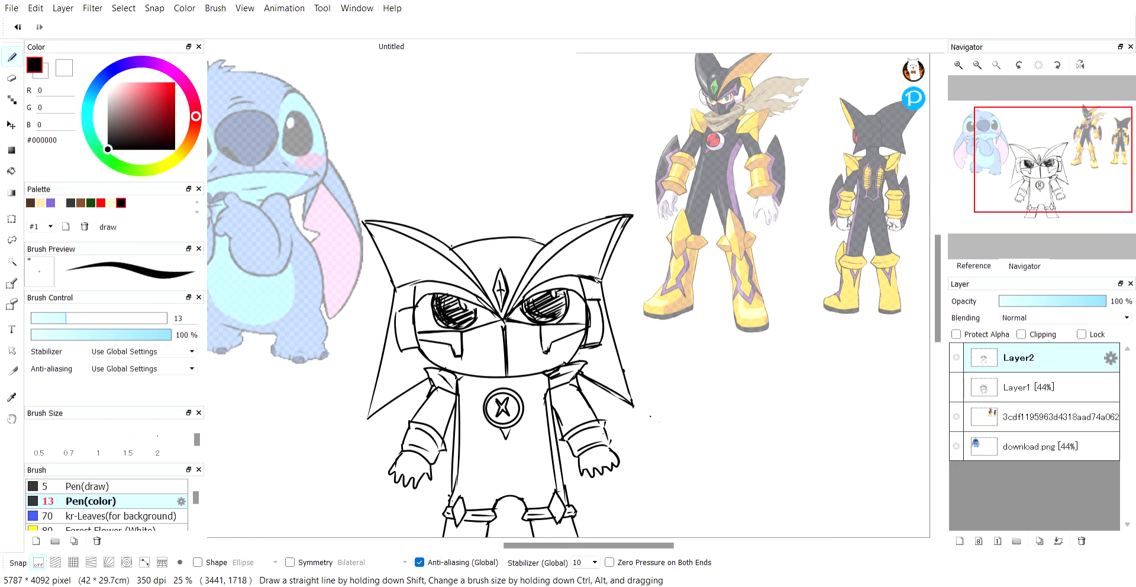
drag(591, 278, 633, 212)
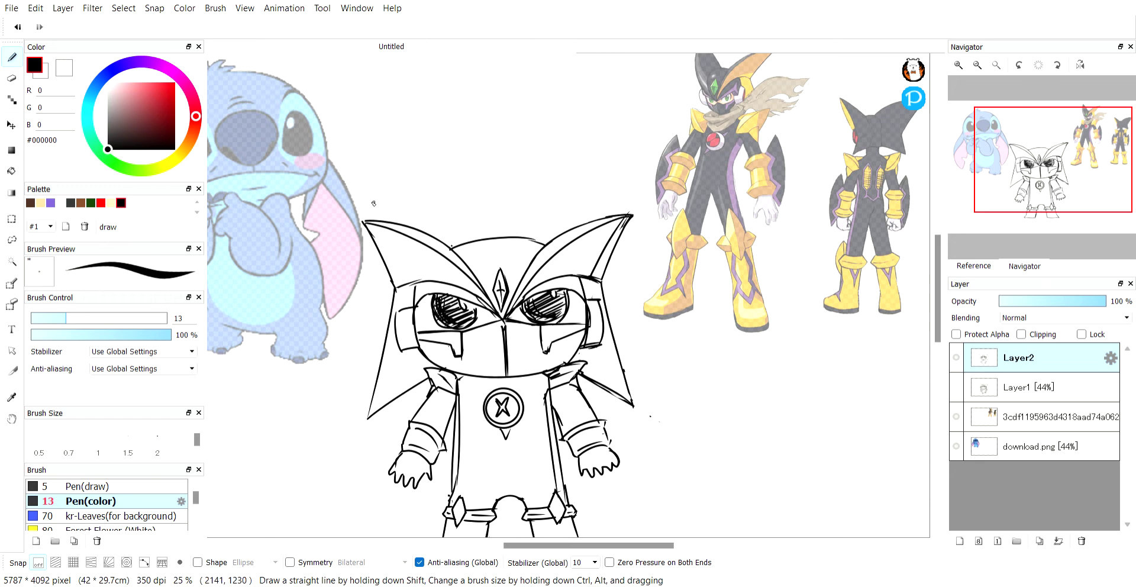
key(e)
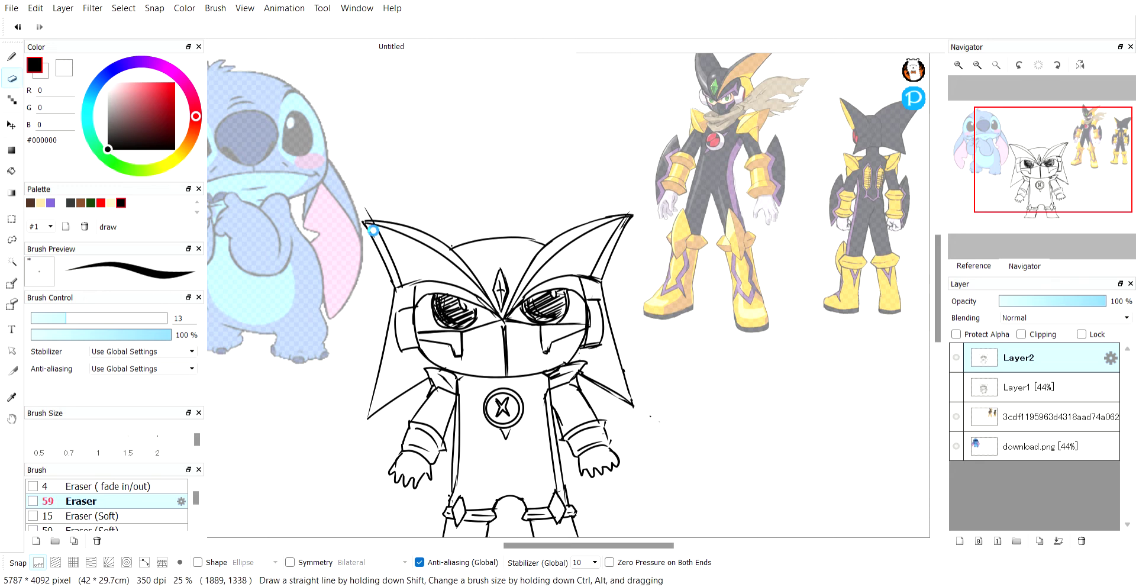
key(b)
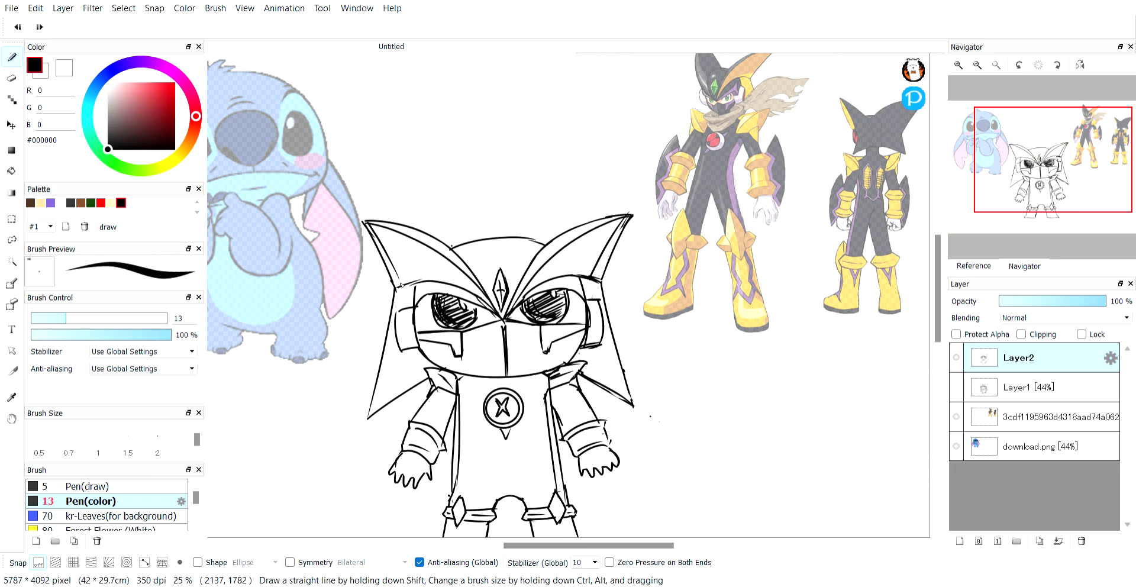
key(e)
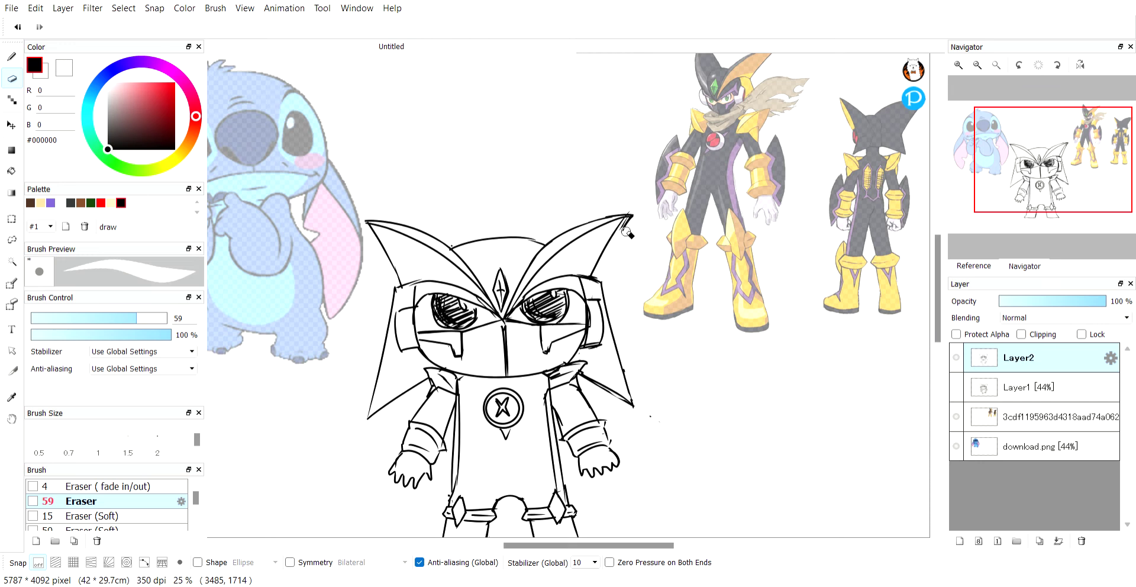
key(p)
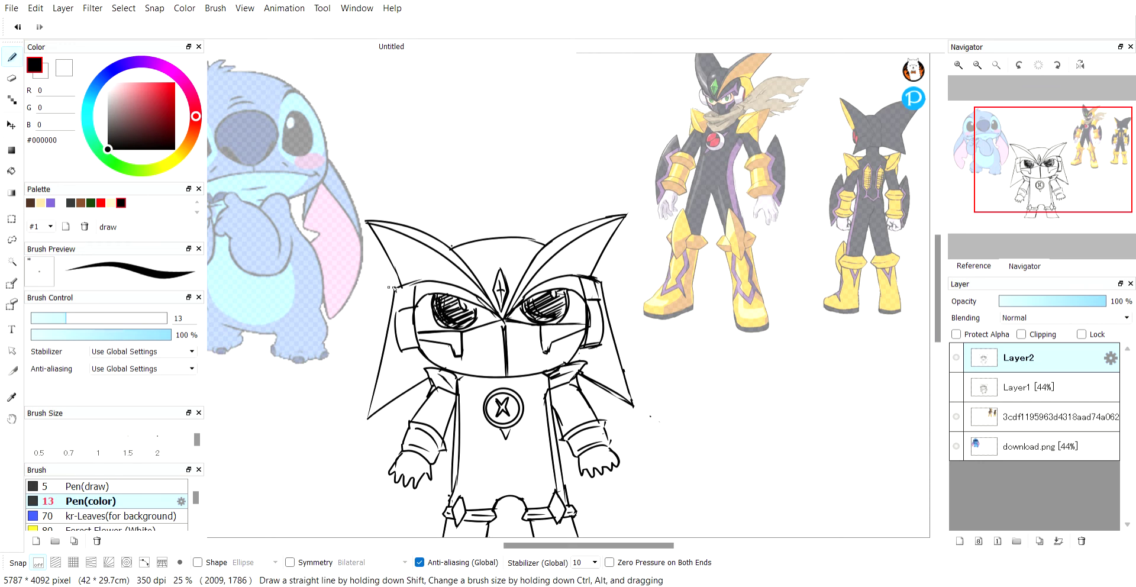
Step: Re-ink the left ear flap's outer edge slightly inward and erase the old edge
drag(398, 309, 377, 409)
key(e)
drag(396, 285, 362, 440)
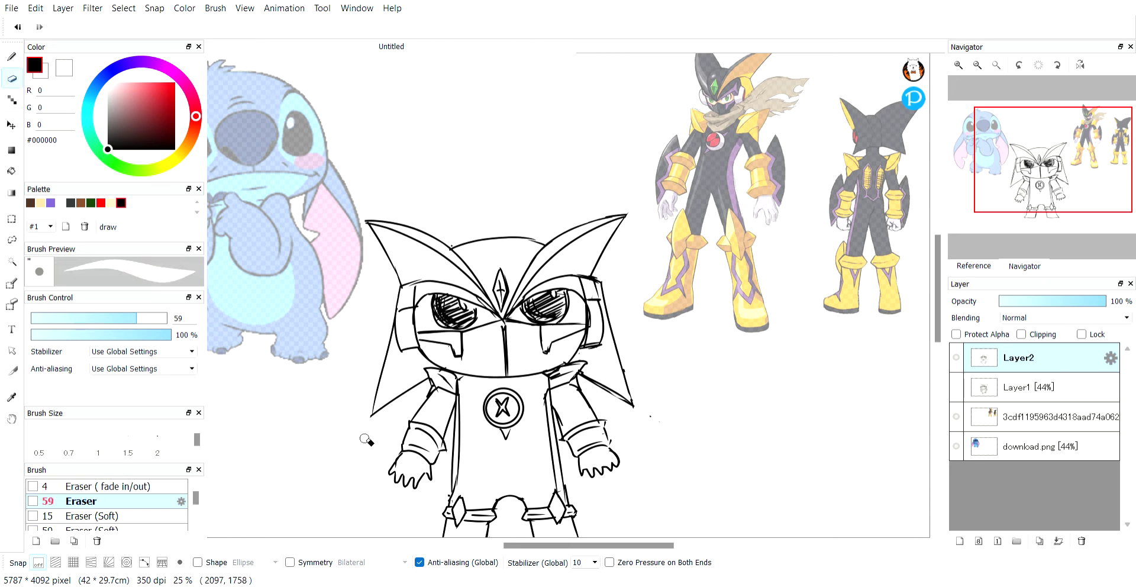
Step: Re-ink the right ear flap's outer edge slightly inward and erase the old edge
drag(604, 275, 631, 394)
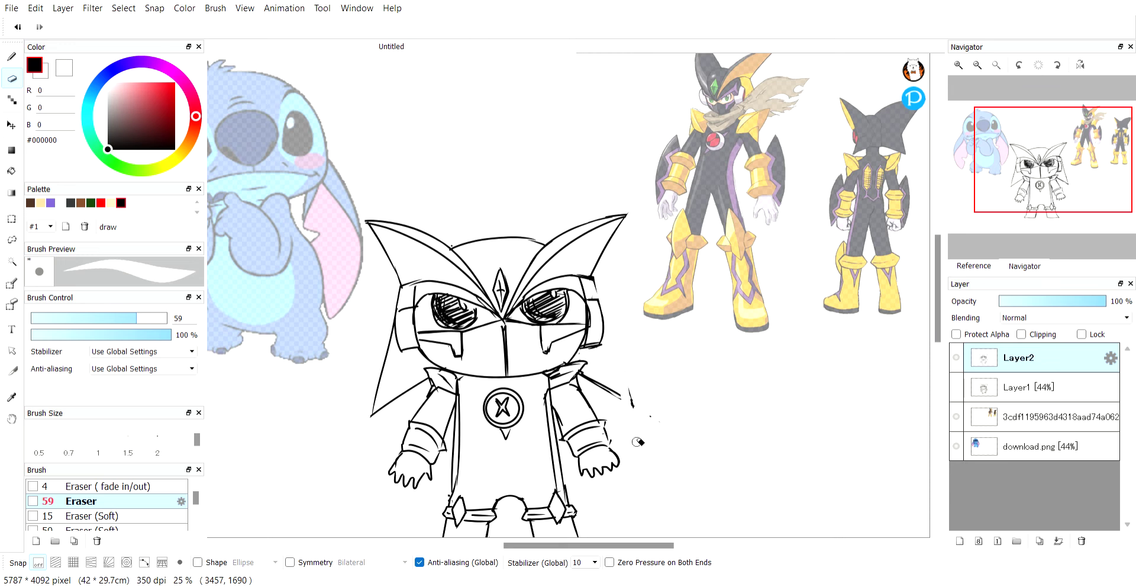
key(ctrl+z)
key(p)
drag(601, 305, 630, 414)
drag(603, 309, 629, 416)
key(e)
drag(606, 276, 635, 424)
key(p)
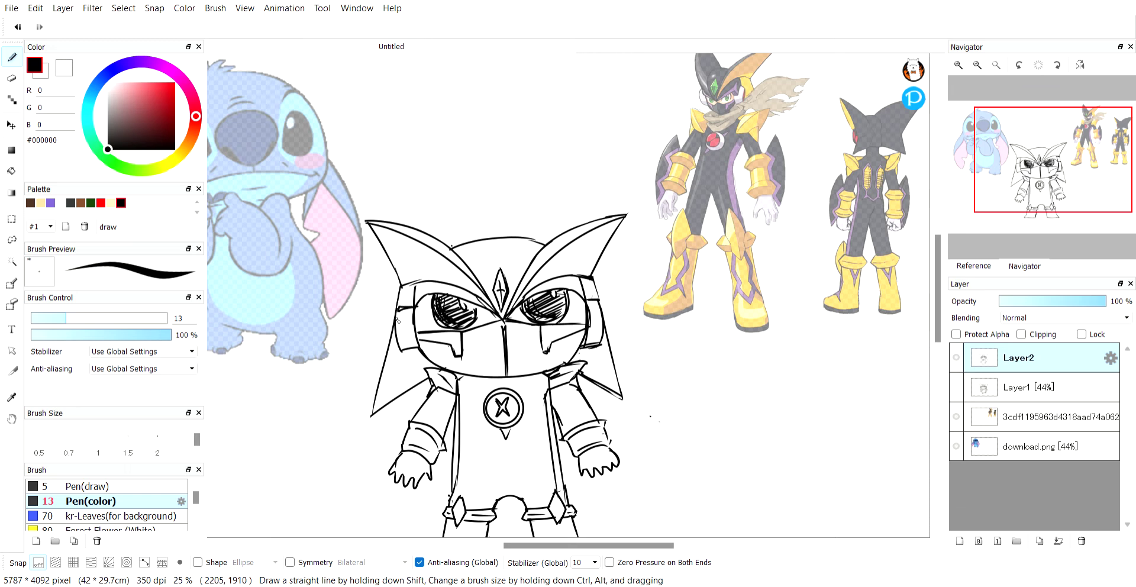
Step: Re-ink and tidy the outer edges of the ear guards on both sides of the helmet
drag(399, 315, 401, 351)
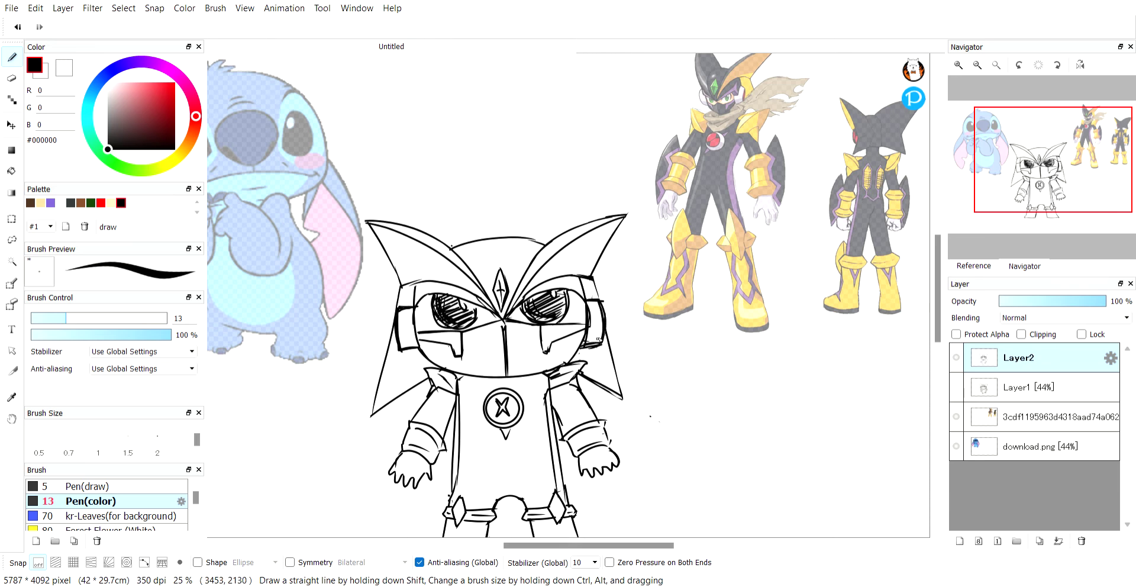
key(e)
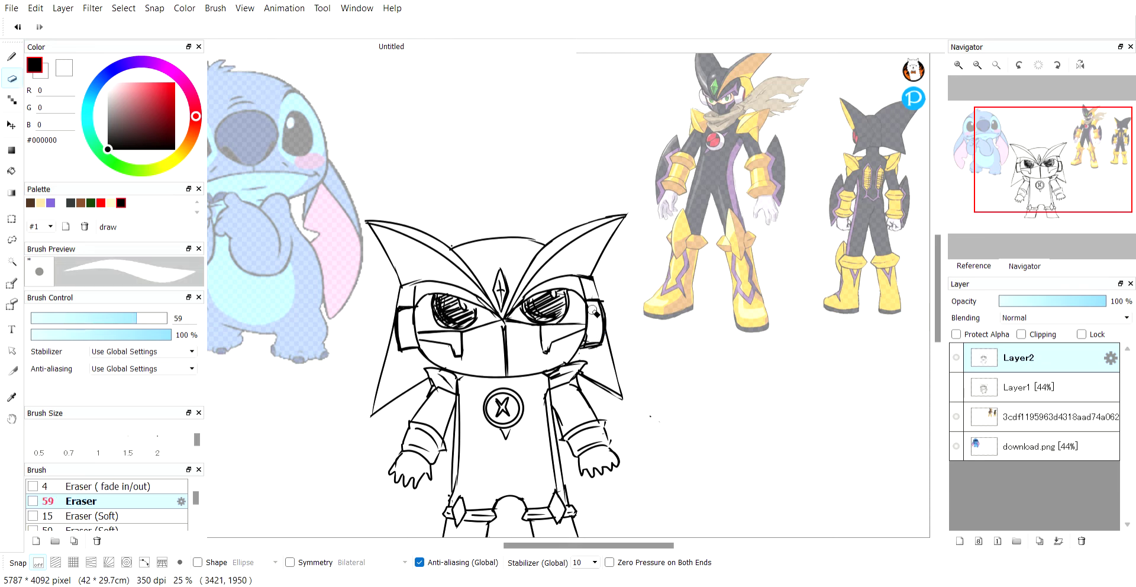
key(b)
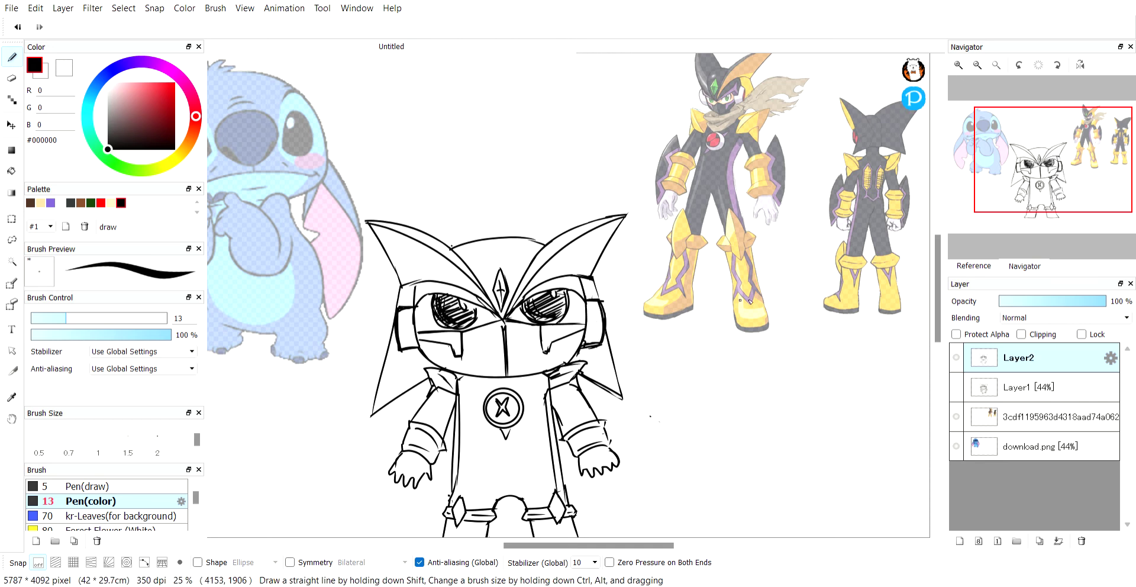
Step: Show the Layer1 sketch, then erase the right helmet horn's upper lines and redraw them as a taller, more upright point
drag(740, 301, 685, 367)
drag(709, 325, 679, 322)
key(e)
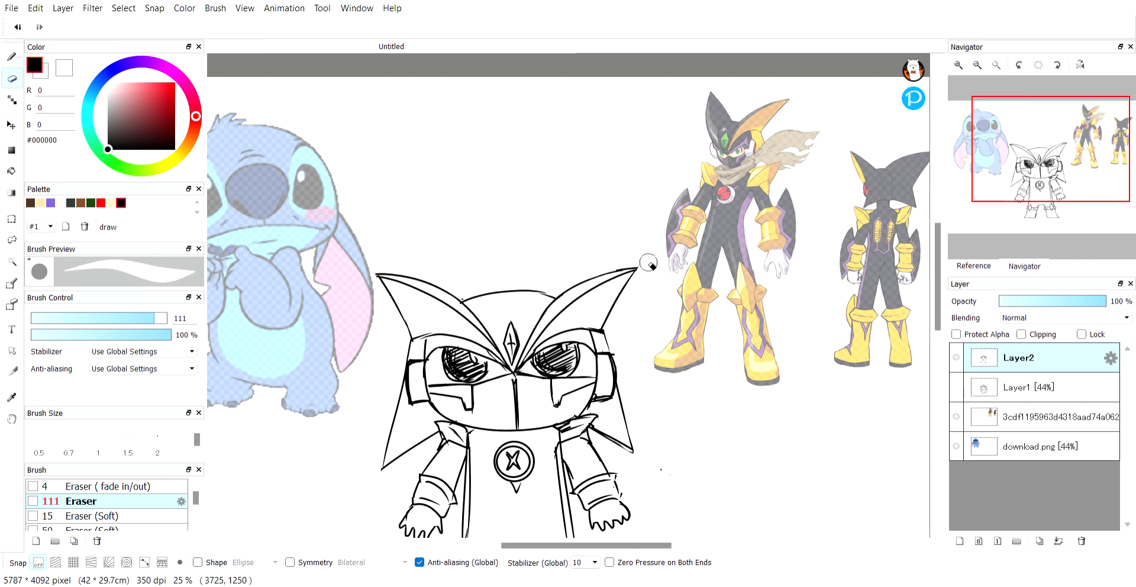
click(956, 387)
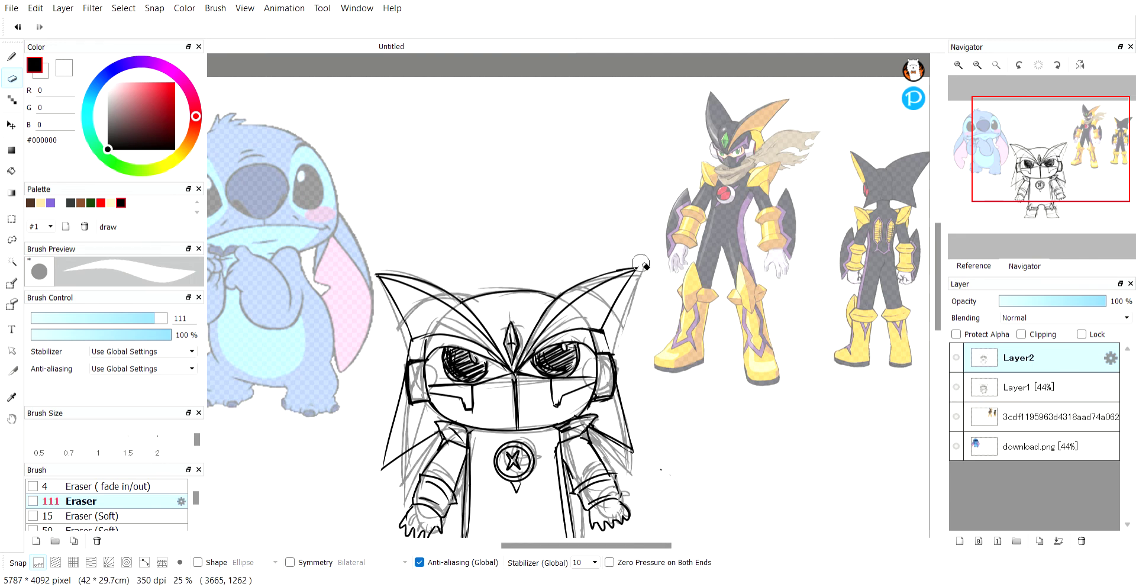
mouse_move(593, 278)
mouse_down()
mouse_move(631, 272)
mouse_move(603, 327)
mouse_move(640, 241)
mouse_move(554, 313)
mouse_move(599, 276)
mouse_up()
key(b)
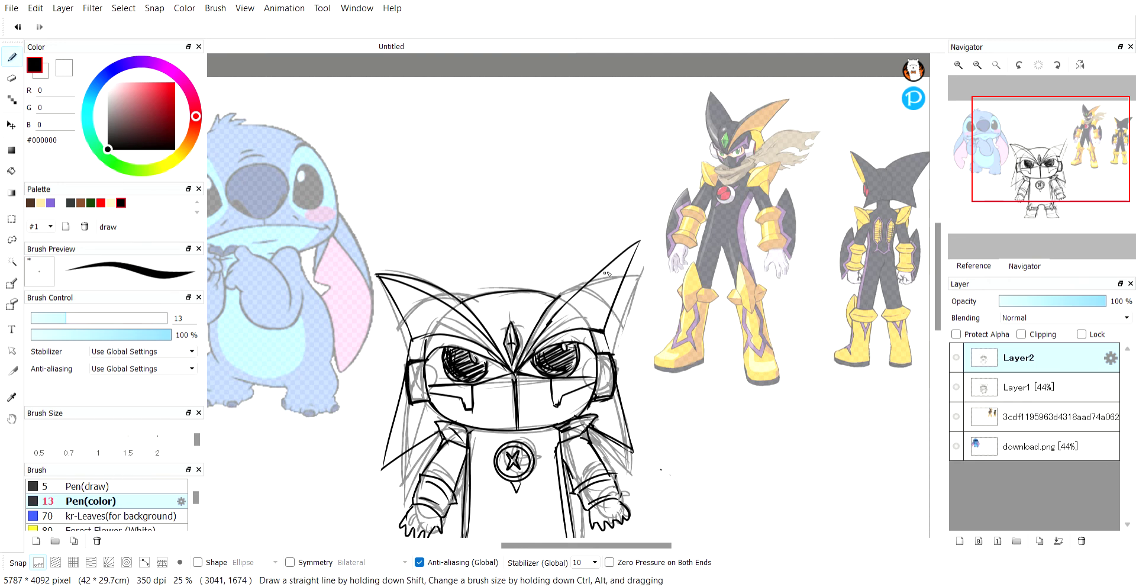
mouse_move(639, 241)
mouse_down()
mouse_move(548, 290)
mouse_move(525, 346)
mouse_up()
key(e)
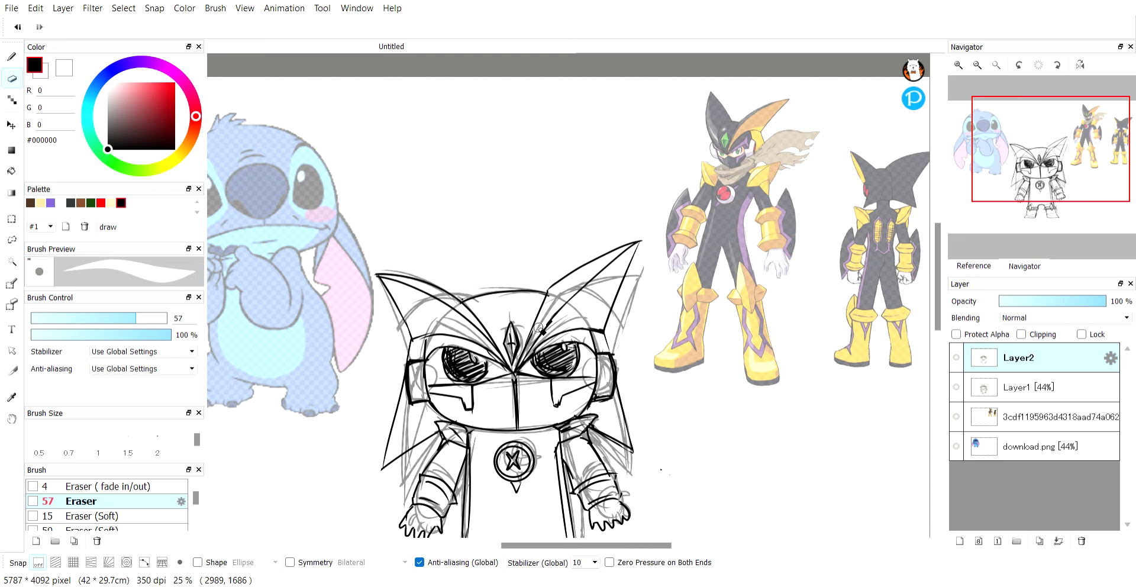
key(b)
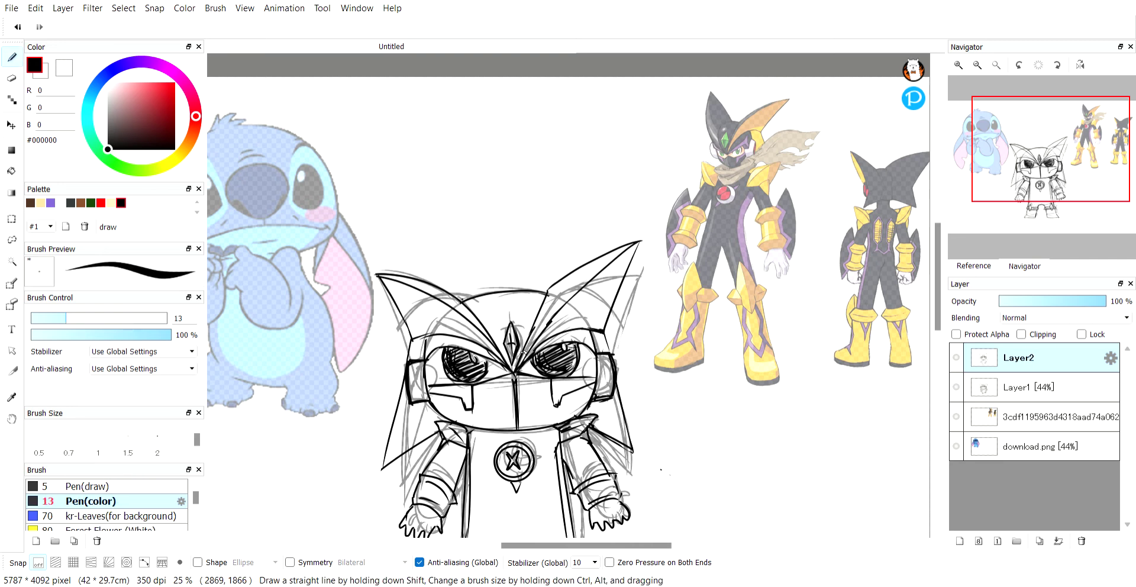
Step: Erase the left helmet horn and ink new outer and upper edges, making it taller and more upright to match the right horn
key(e)
mouse_move(380, 274)
mouse_down()
mouse_move(453, 293)
mouse_move(384, 274)
mouse_move(442, 308)
mouse_move(408, 331)
mouse_move(381, 279)
mouse_up()
mouse_move(381, 280)
mouse_down()
mouse_move(407, 324)
mouse_move(479, 333)
mouse_up()
key(b)
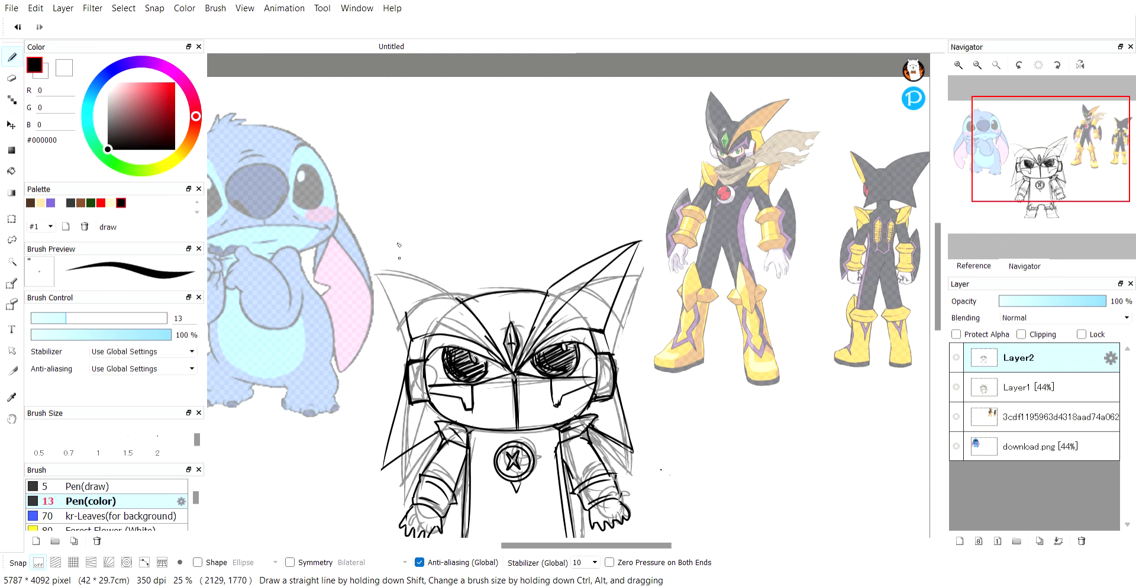
mouse_move(403, 258)
mouse_down()
mouse_move(347, 285)
mouse_move(359, 381)
mouse_up()
key(ctrl+z)
drag(342, 283, 355, 381)
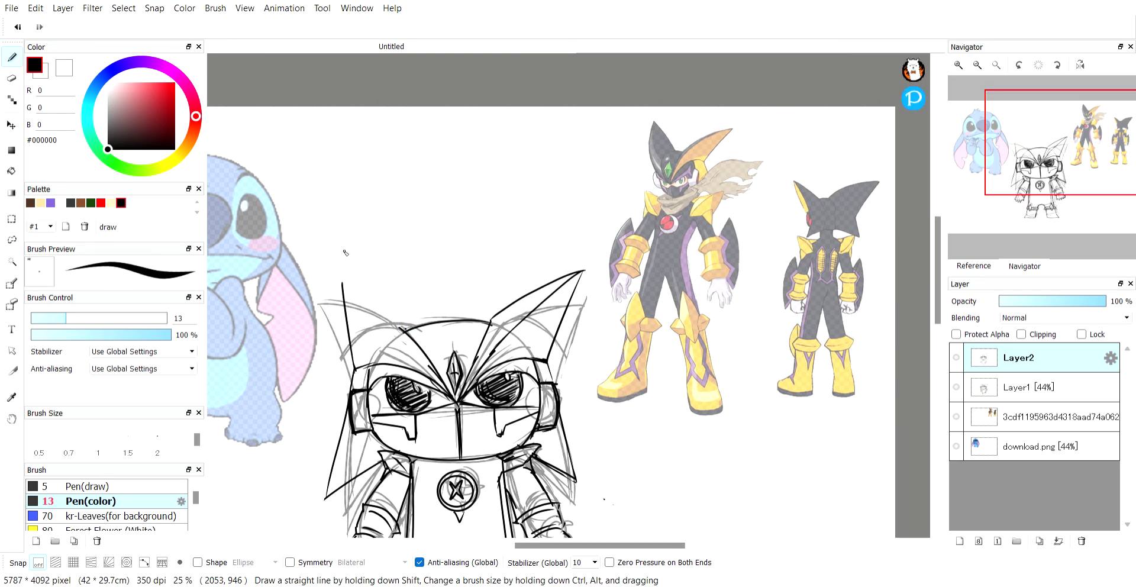
drag(347, 270, 415, 324)
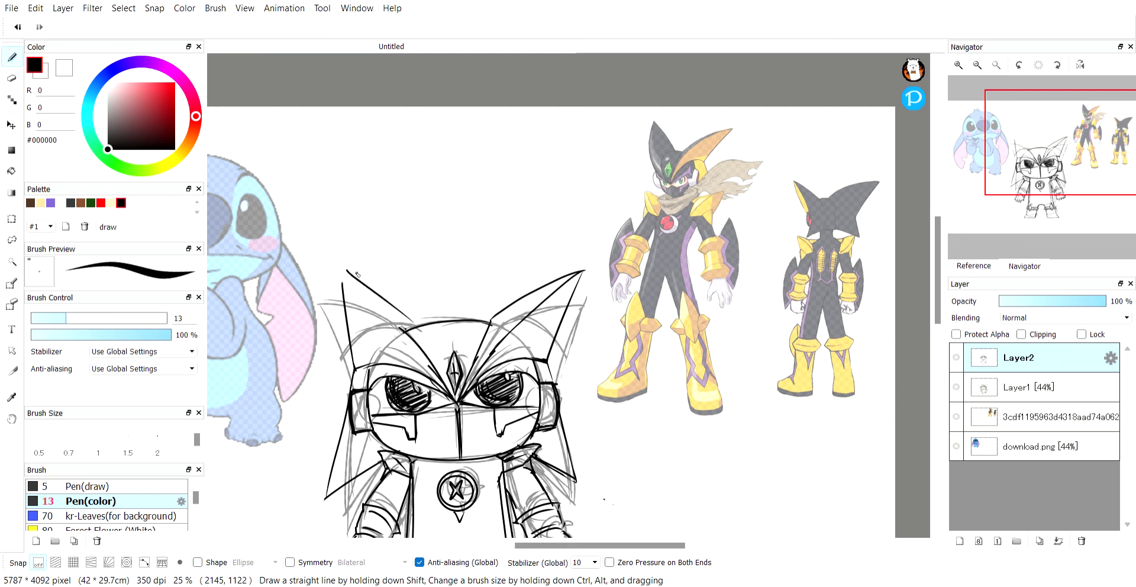
mouse_move(343, 272)
mouse_down()
mouse_move(416, 330)
mouse_move(458, 412)
mouse_up()
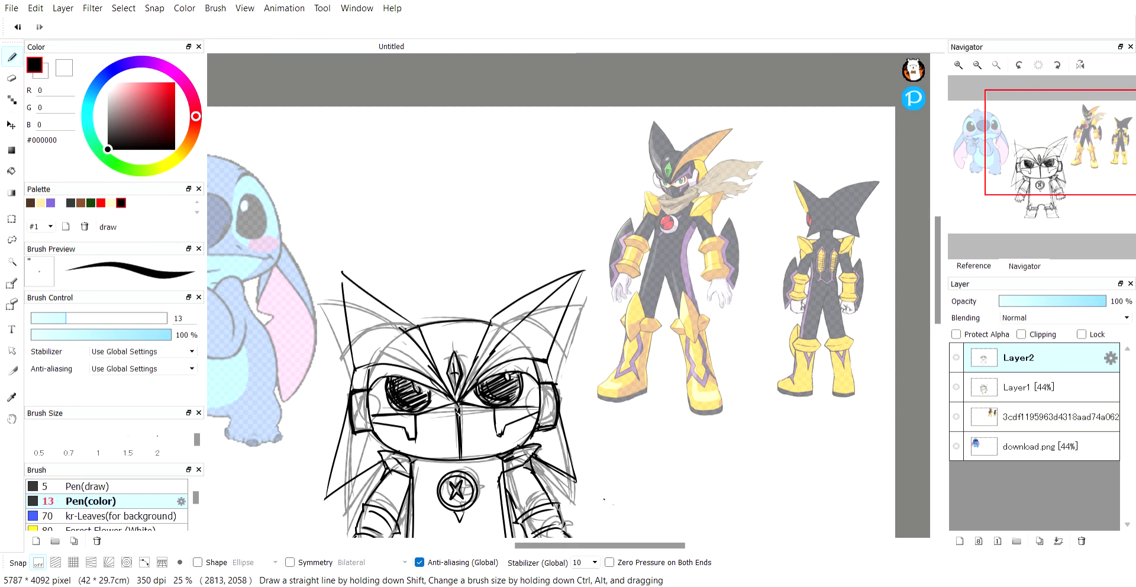
mouse_move(342, 273)
mouse_down()
mouse_move(401, 337)
mouse_move(368, 362)
mouse_up()
key(ctrl+z)
drag(306, 296, 388, 384)
key(ctrl+z)
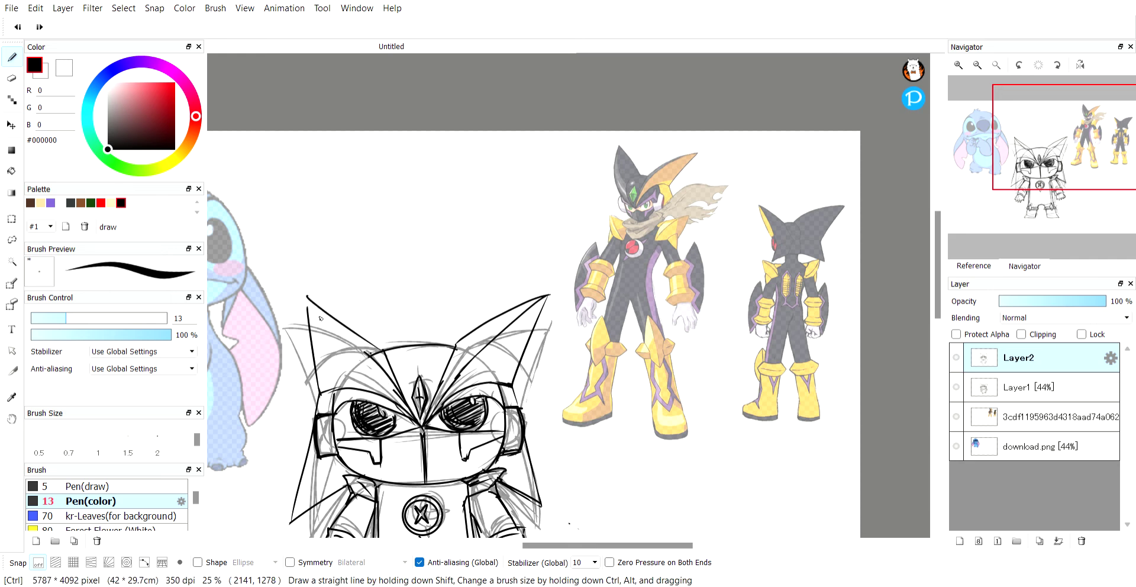
drag(307, 299, 395, 393)
key(ctrl+z)
drag(308, 296, 405, 400)
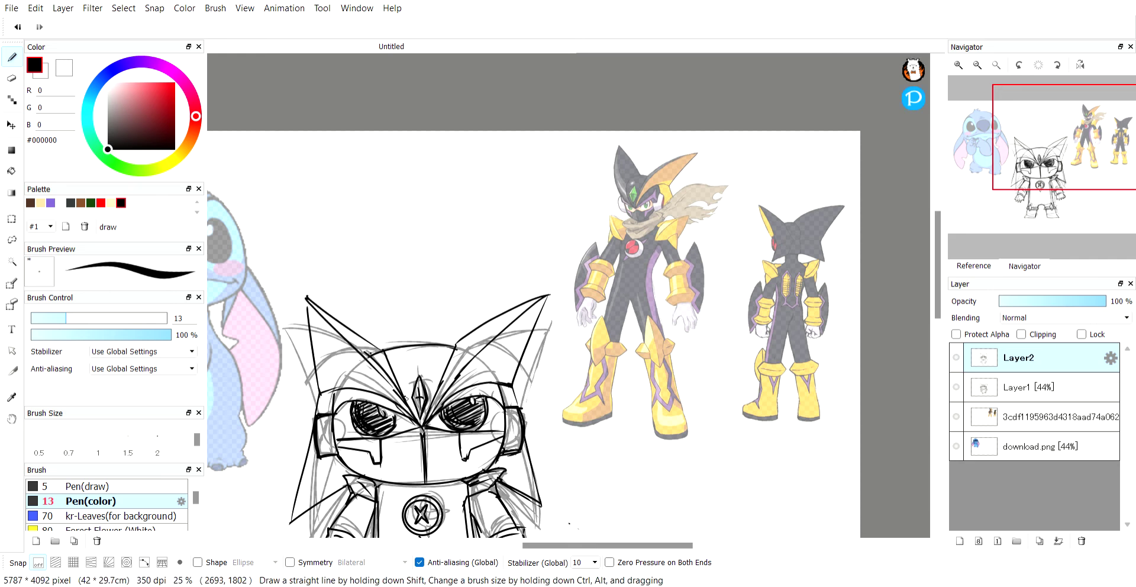
key(e)
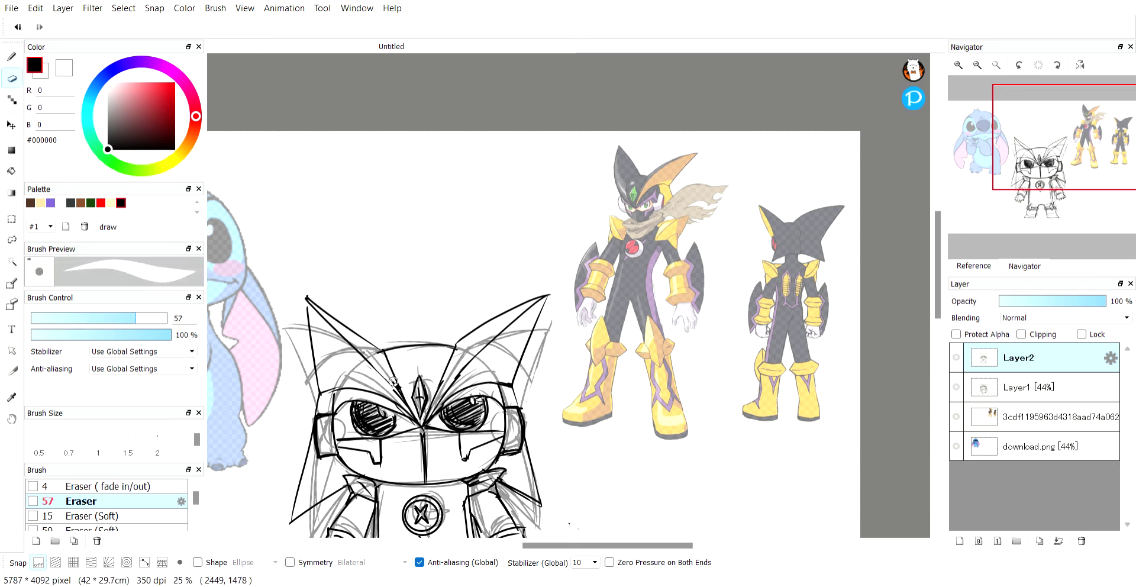
drag(307, 298, 400, 404)
key(b)
key(ctrl+z)
key(ctrl+z)
drag(307, 296, 402, 407)
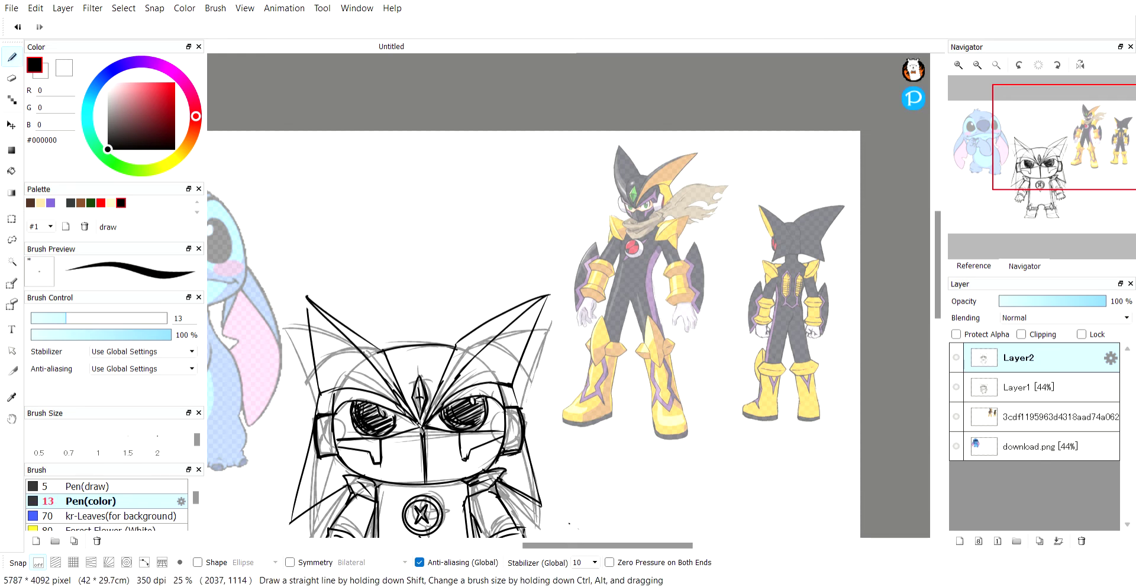
key(ctrl+y)
key(ctrl+z)
key(ctrl+y)
key(ctrl+z)
drag(307, 298, 409, 413)
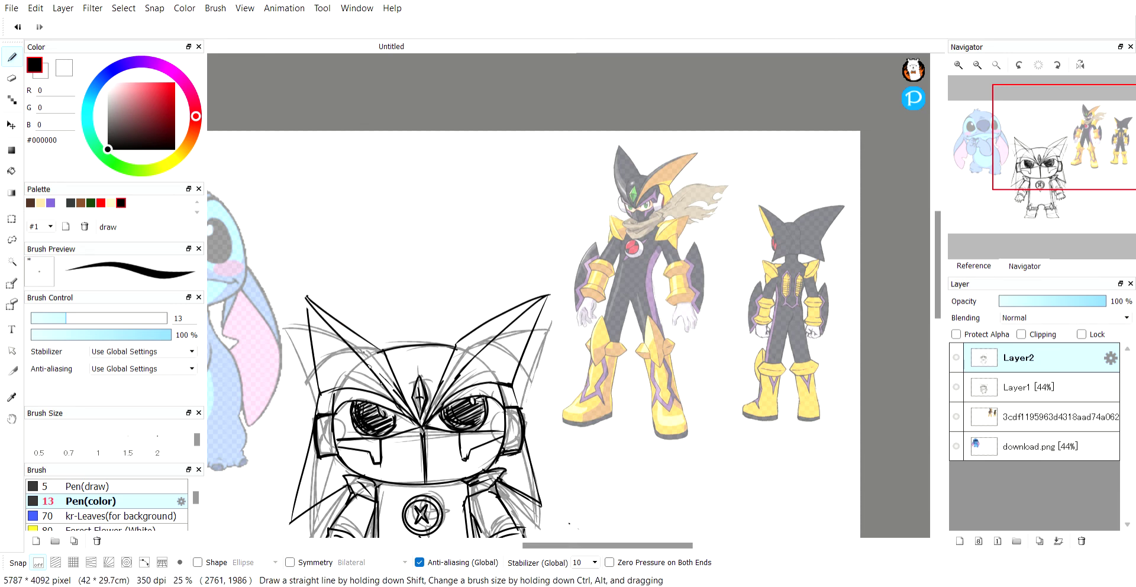
drag(308, 297, 421, 423)
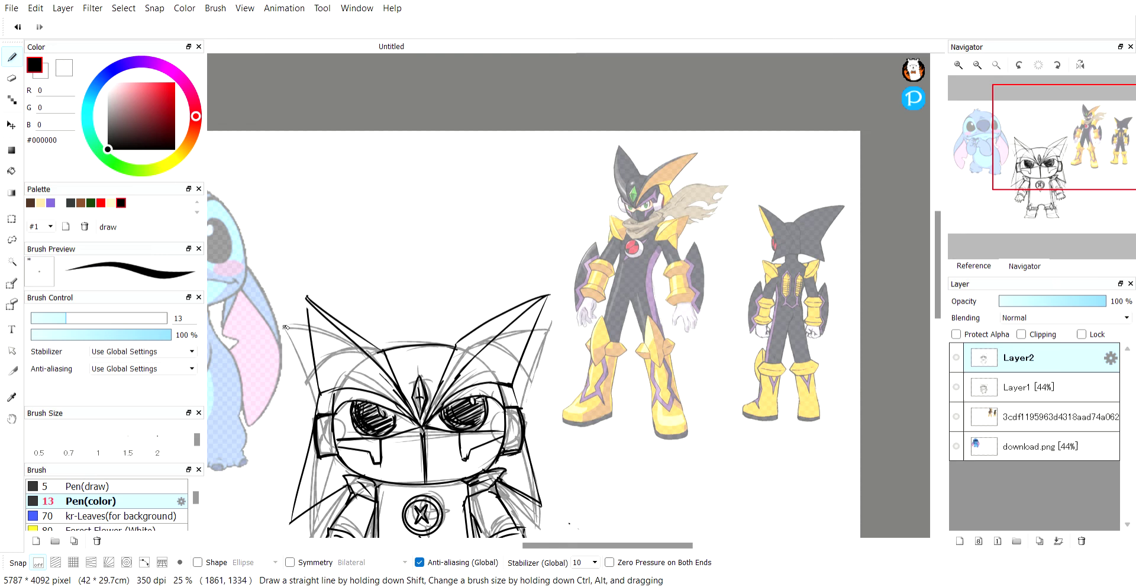
key(space)
drag(324, 339, 302, 350)
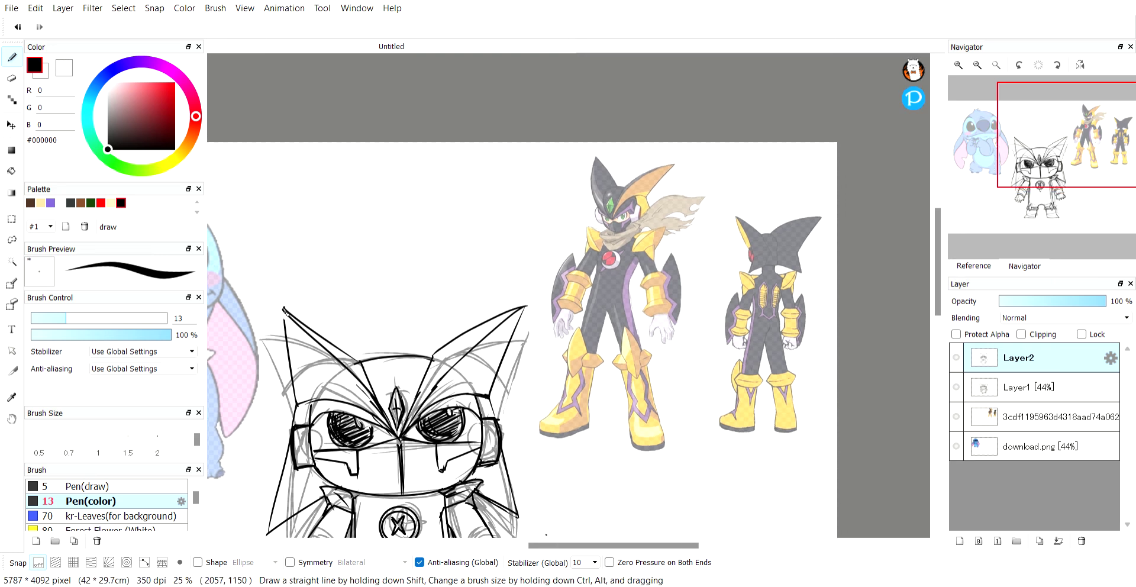
drag(283, 309, 301, 395)
key(ctrl+z)
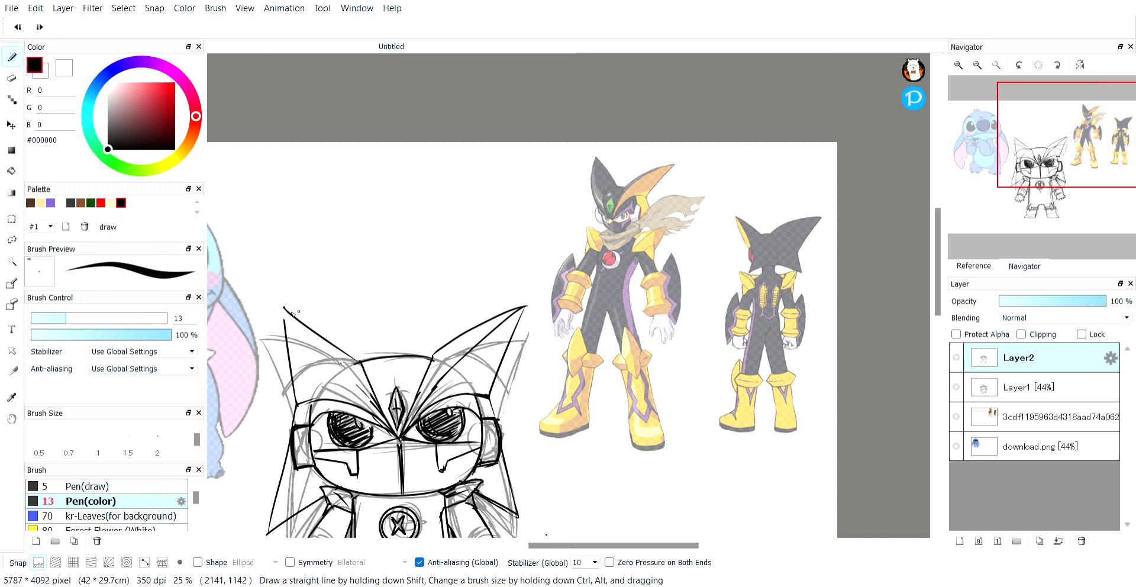
mouse_move(284, 309)
mouse_down()
mouse_move(379, 420)
mouse_move(276, 310)
mouse_up()
key(ctrl+z)
mouse_move(380, 418)
mouse_down()
mouse_move(291, 306)
mouse_move(285, 321)
mouse_move(381, 423)
mouse_up()
key(ctrl+z)
key(ctrl+z)
Step: Ink the left horn's inner edge from near its tip down towards the centre of the brow
drag(283, 320, 386, 431)
key(ctrl+z)
drag(283, 320, 382, 422)
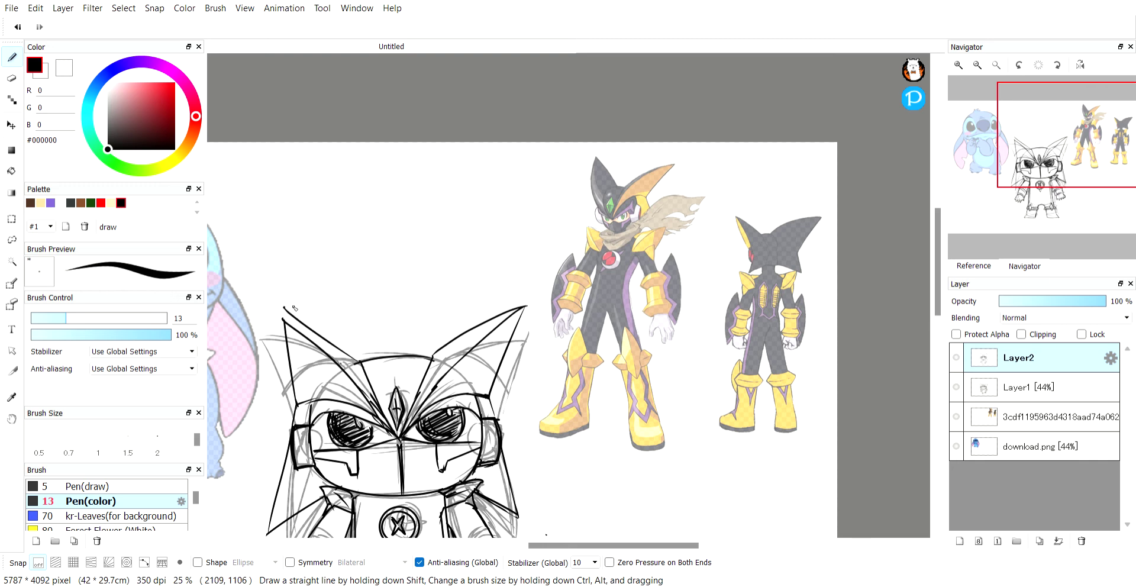
Step: Clean up the left horn's broken upper edge and re-ink it from the tip to the top of the head
mouse_move(294, 308)
mouse_down()
mouse_move(268, 344)
mouse_move(288, 347)
mouse_move(289, 359)
mouse_up()
key(e)
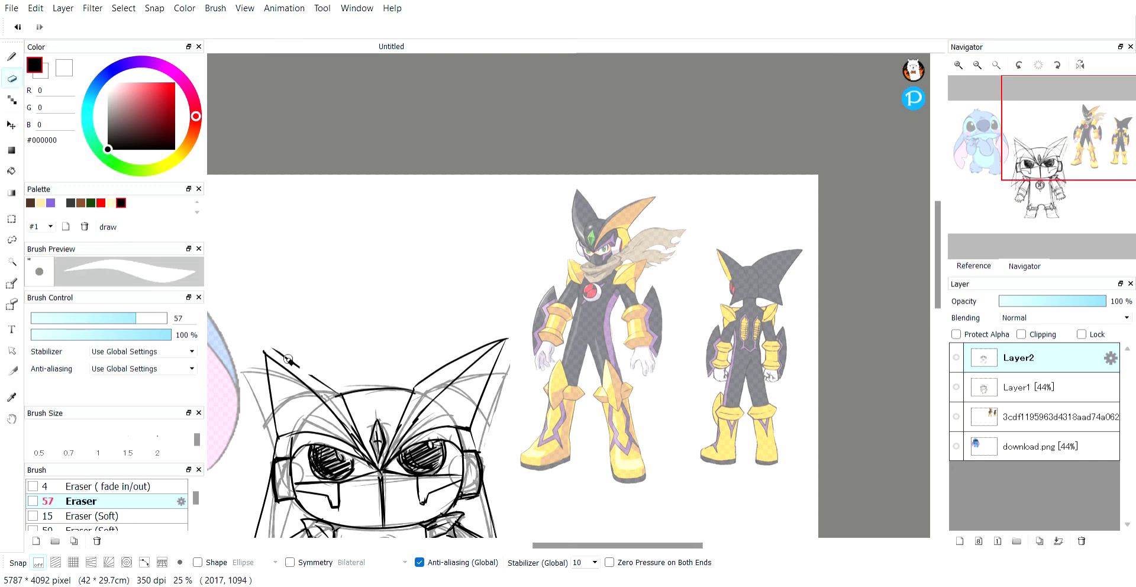
key(b)
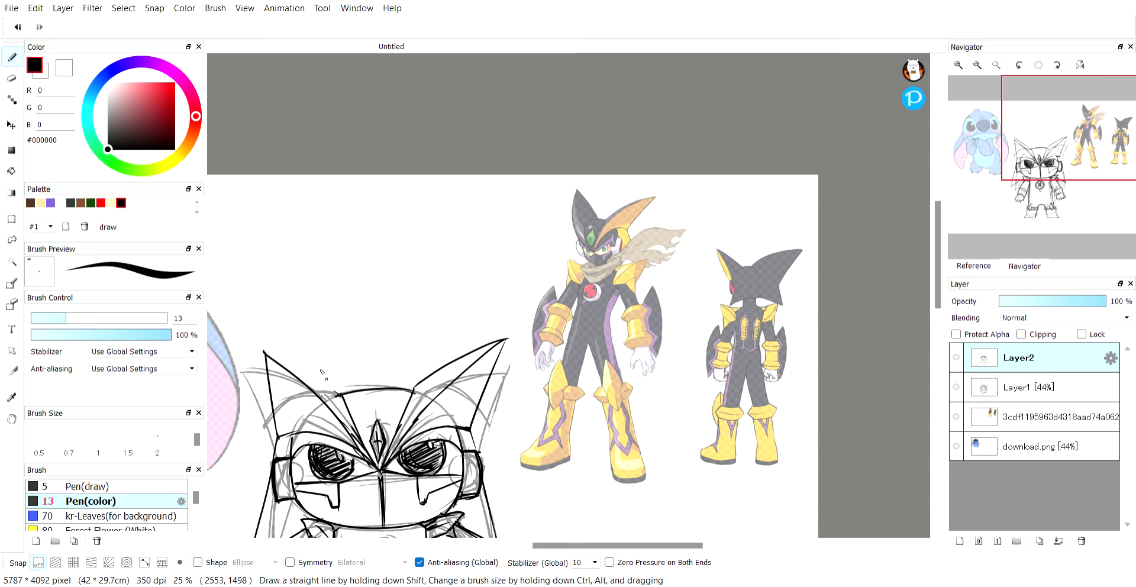
key(ctrl+z)
drag(261, 348, 345, 393)
scroll(264, 368, up, 1)
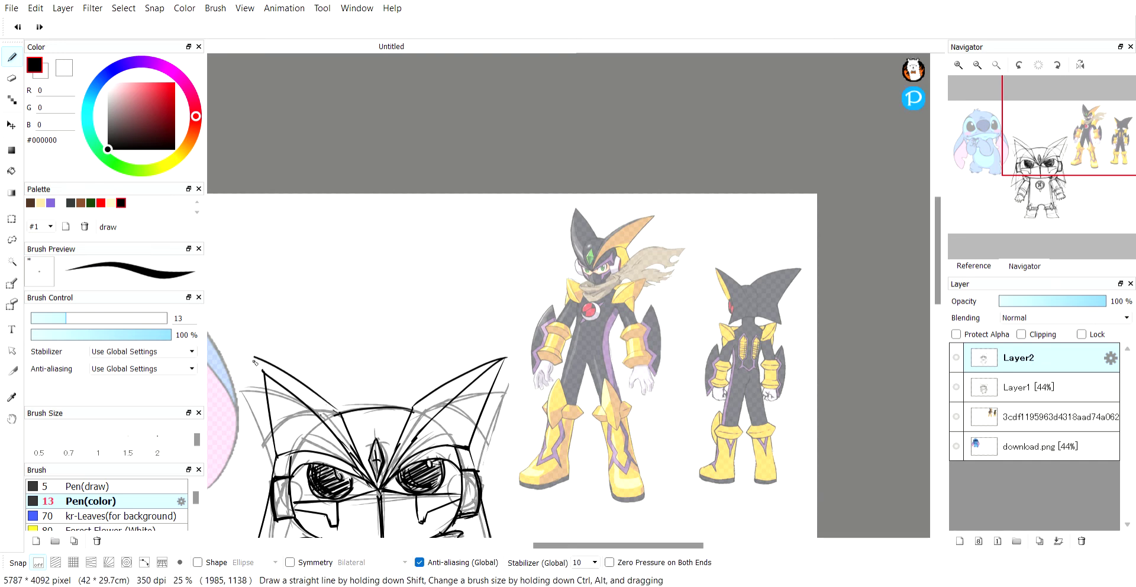
mouse_move(302, 394)
mouse_down()
mouse_move(243, 387)
mouse_move(357, 373)
mouse_move(397, 422)
mouse_up()
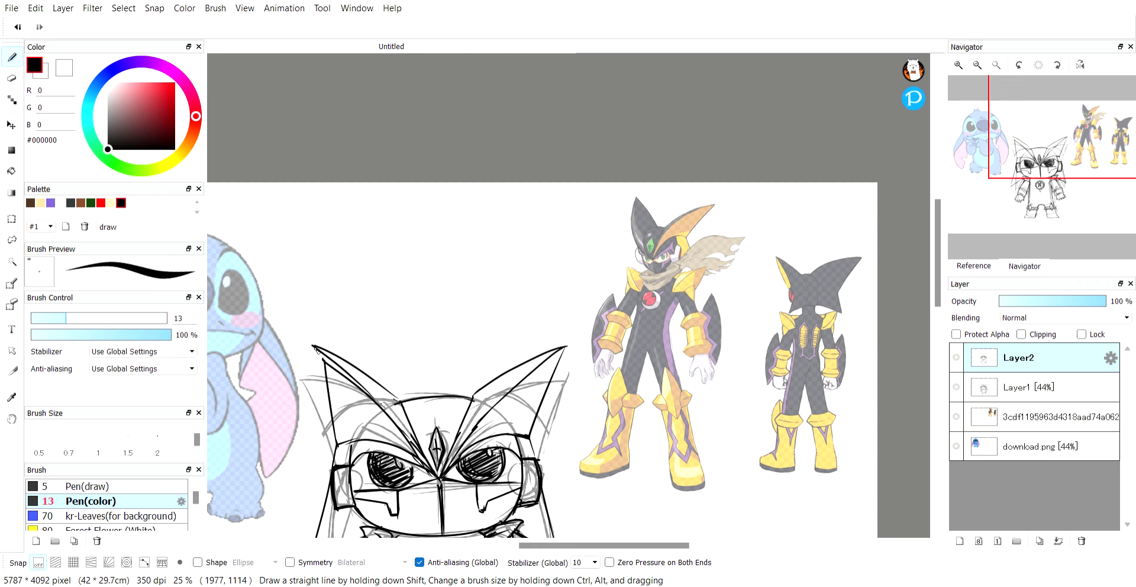
Step: Erase the surplus line inside the left horn and hide the Layer1 sketch
key(e)
drag(330, 367, 380, 421)
key(space)
drag(441, 448, 505, 317)
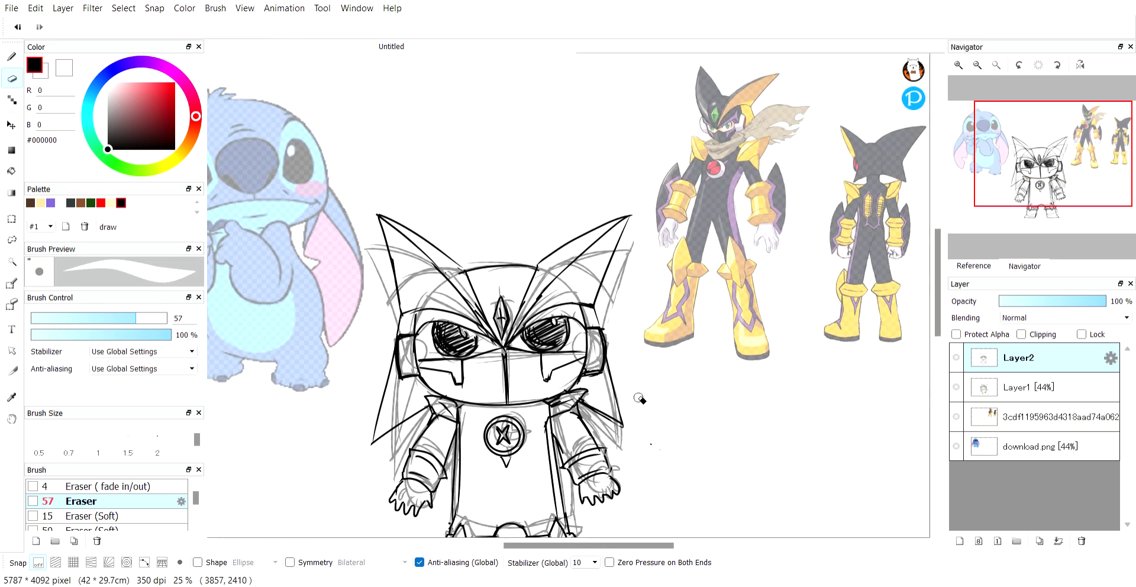
key(b)
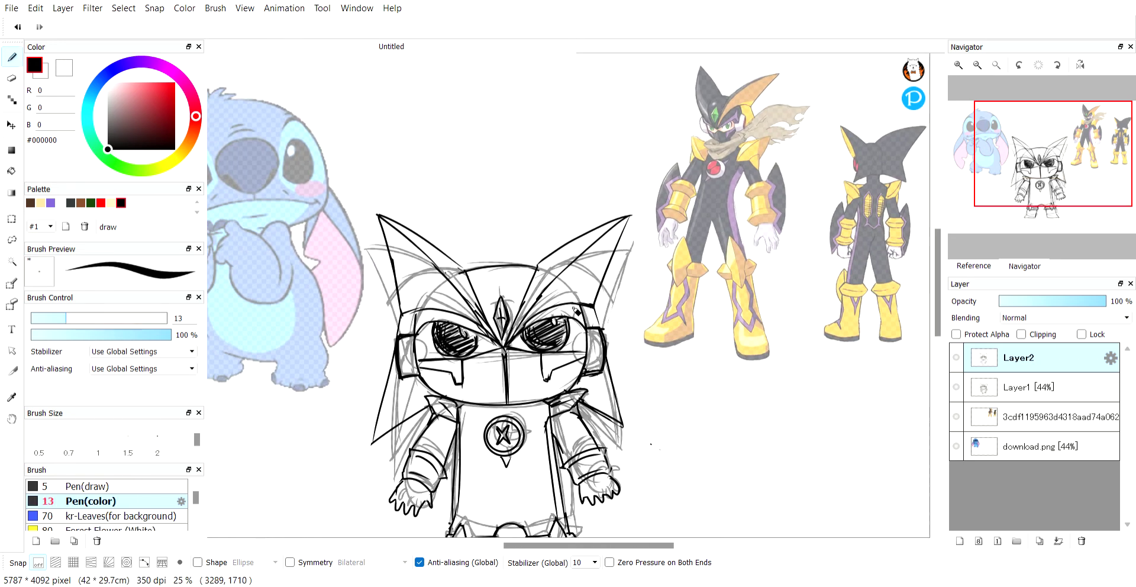
click(957, 389)
drag(635, 409, 641, 393)
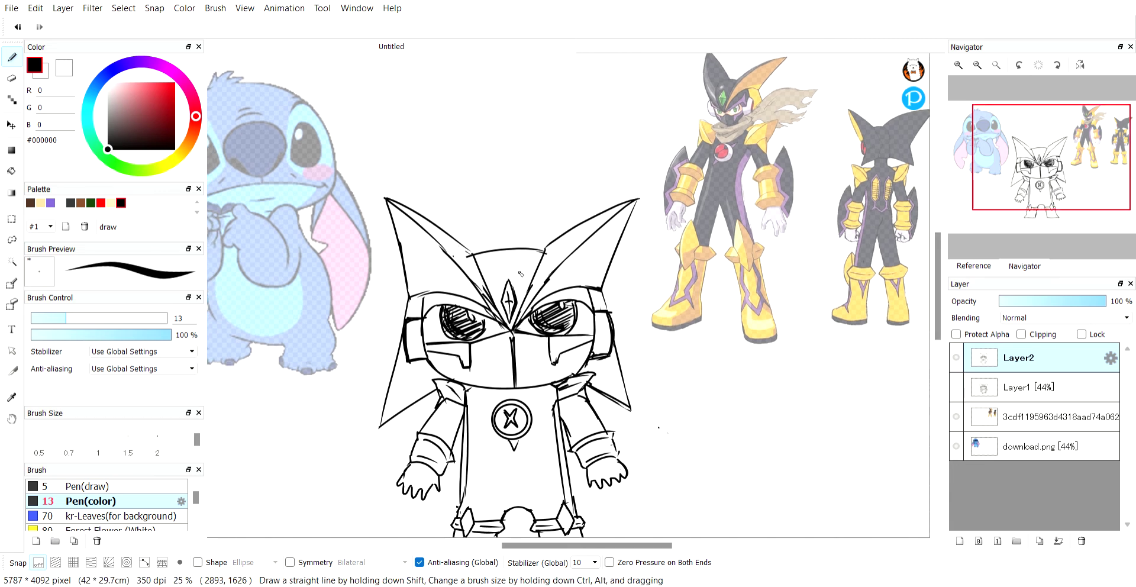
Step: Re-ink the curved top of the head between the two horns
drag(469, 256, 544, 251)
mouse_move(473, 250)
mouse_down()
mouse_move(546, 257)
mouse_move(471, 255)
mouse_move(579, 247)
mouse_move(550, 250)
mouse_move(571, 233)
mouse_move(566, 316)
mouse_move(568, 287)
mouse_move(541, 290)
mouse_move(570, 293)
mouse_up()
key(ctrl+z)
key(ctrl+z)
Step: Erase the left horn's outer edge and re-ink it from the tip down to the helmet
drag(481, 324, 522, 329)
key(e)
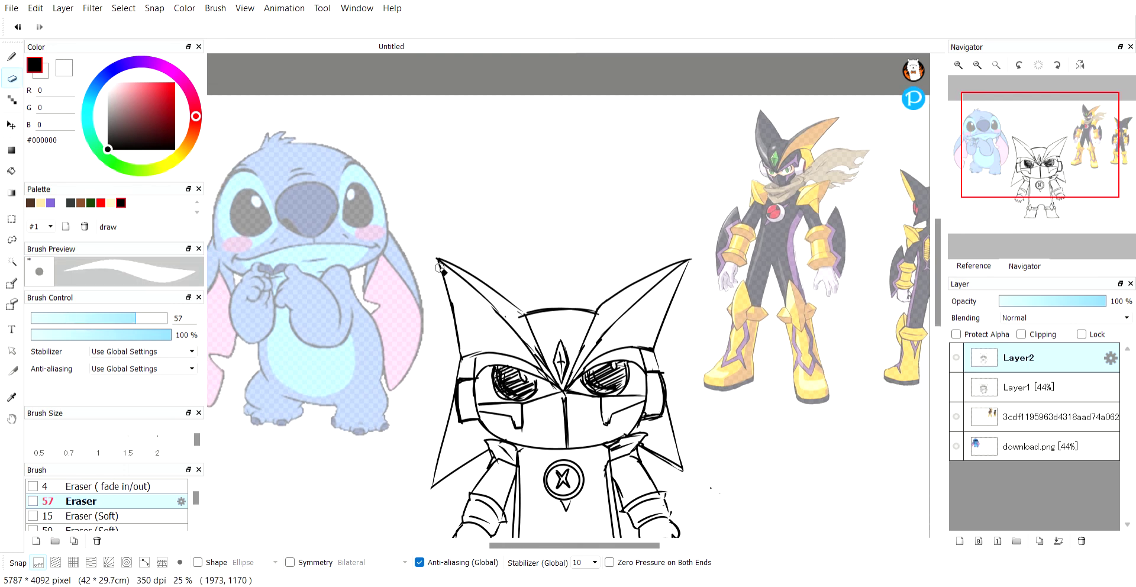
drag(451, 302, 463, 358)
key(b)
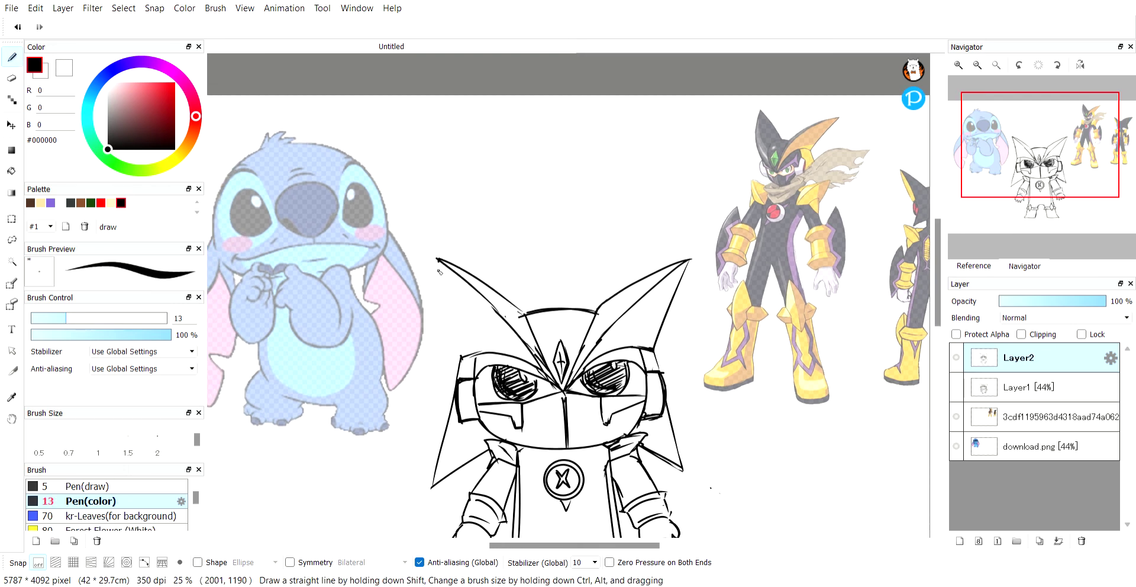
drag(434, 263, 461, 355)
Step: Draw a horizontal guide line between the two horn tips and re-ink the left horn's upper edge from a slightly lower tip
drag(495, 356, 479, 372)
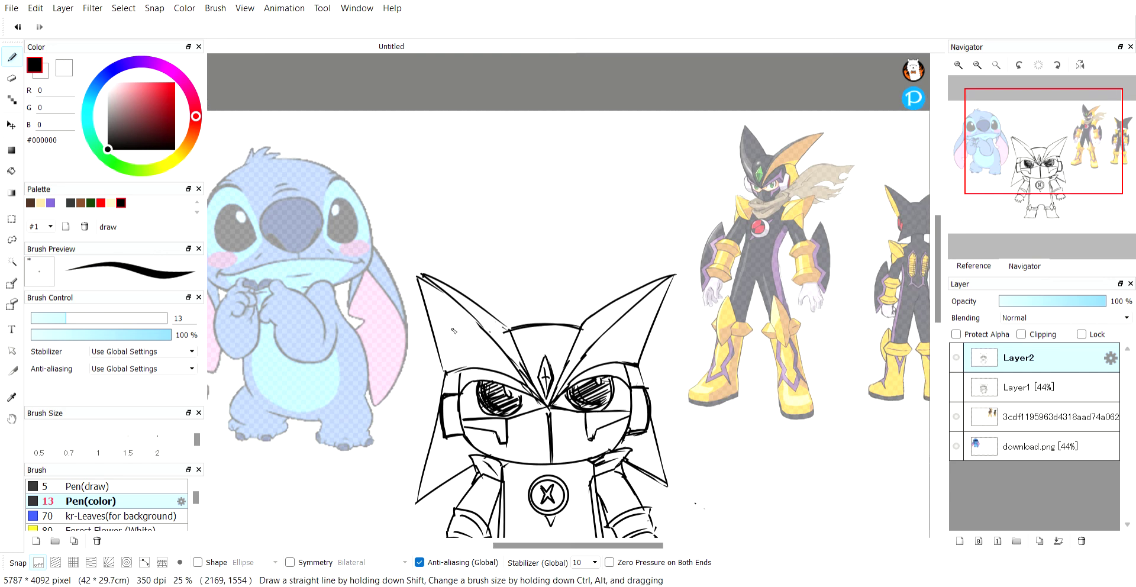
mouse_move(426, 277)
mouse_down()
mouse_move(675, 279)
mouse_move(532, 280)
mouse_up()
key(ctrl+z)
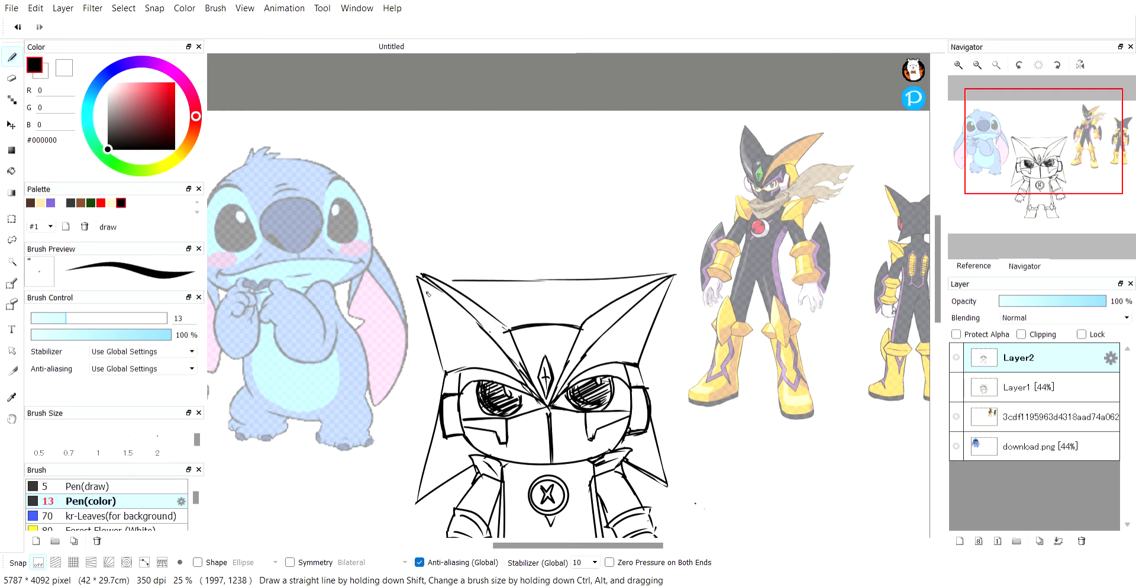
drag(418, 281, 506, 316)
key(ctrl+z)
drag(420, 286, 518, 336)
key(e)
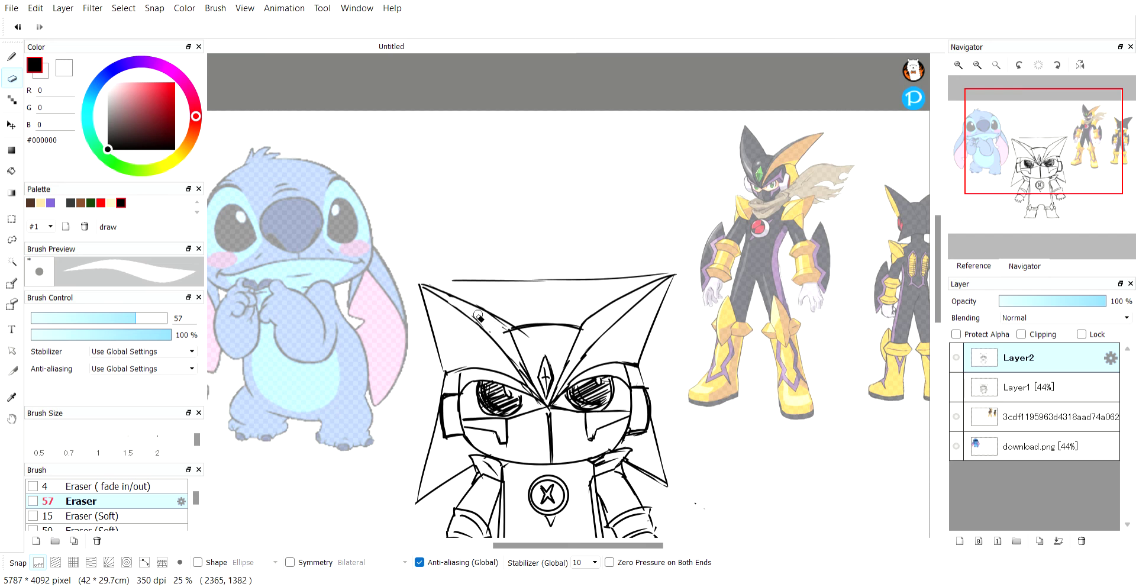
key(b)
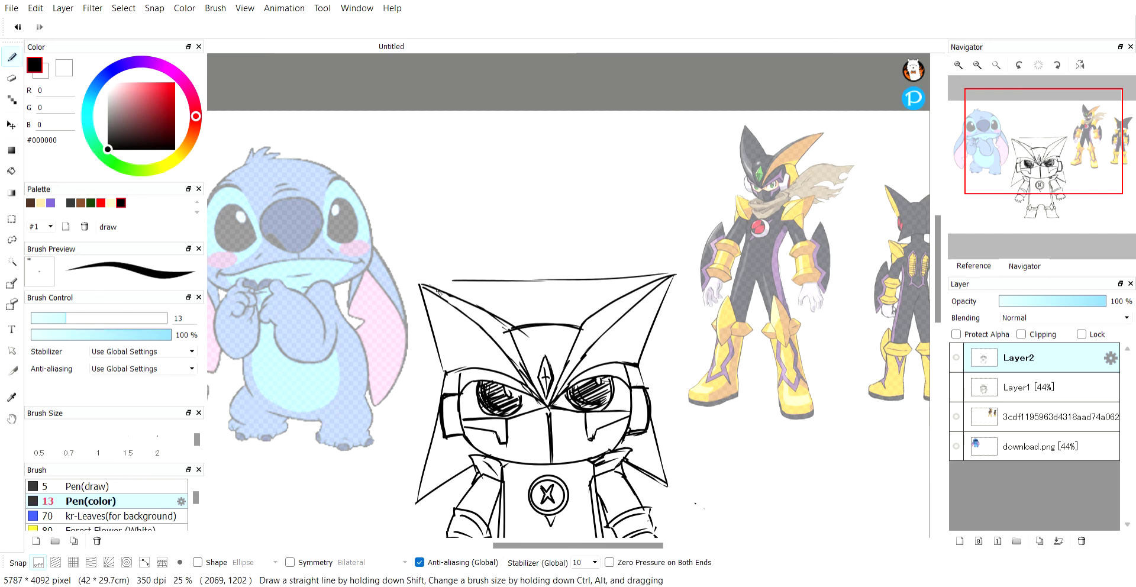
Step: Ink the joint where the left horn meets the curved top of the head
drag(530, 388, 479, 331)
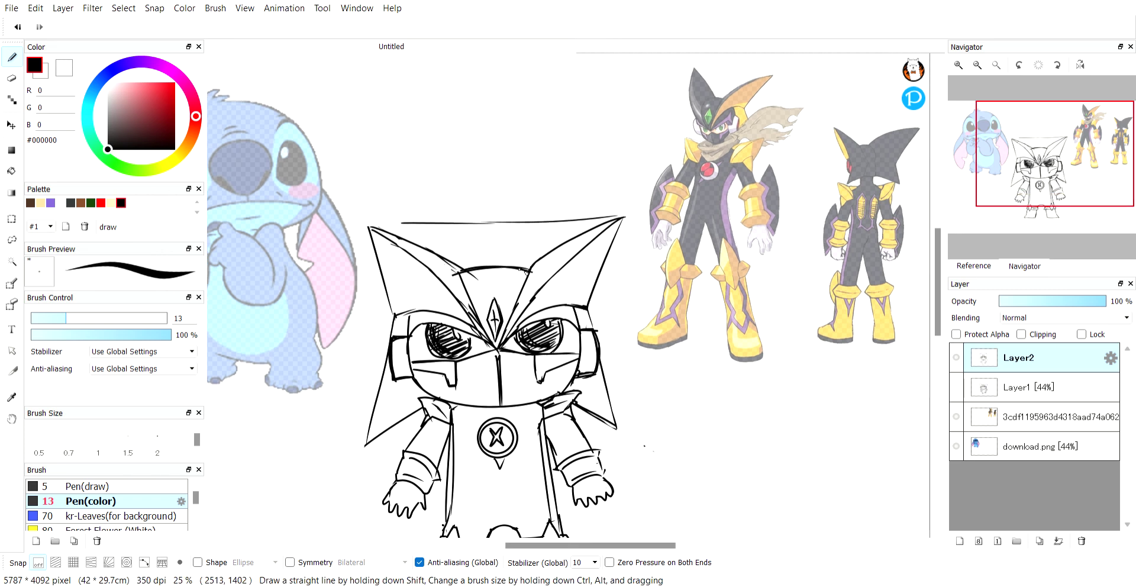
drag(457, 271, 469, 305)
scroll(480, 287, down, 2)
scroll(480, 287, right, 1)
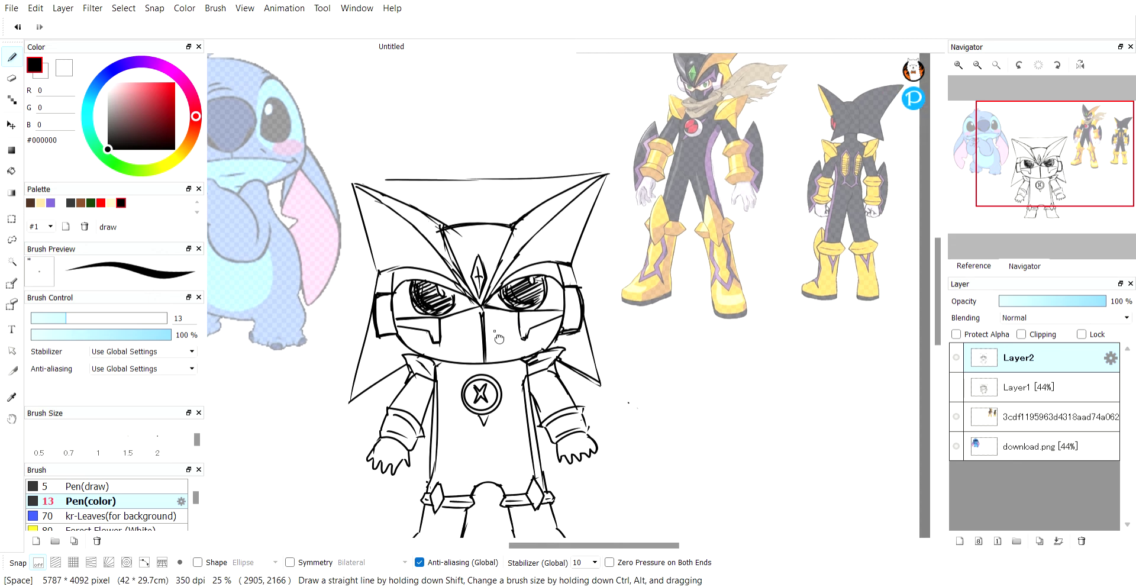
scroll(519, 255, up, 3)
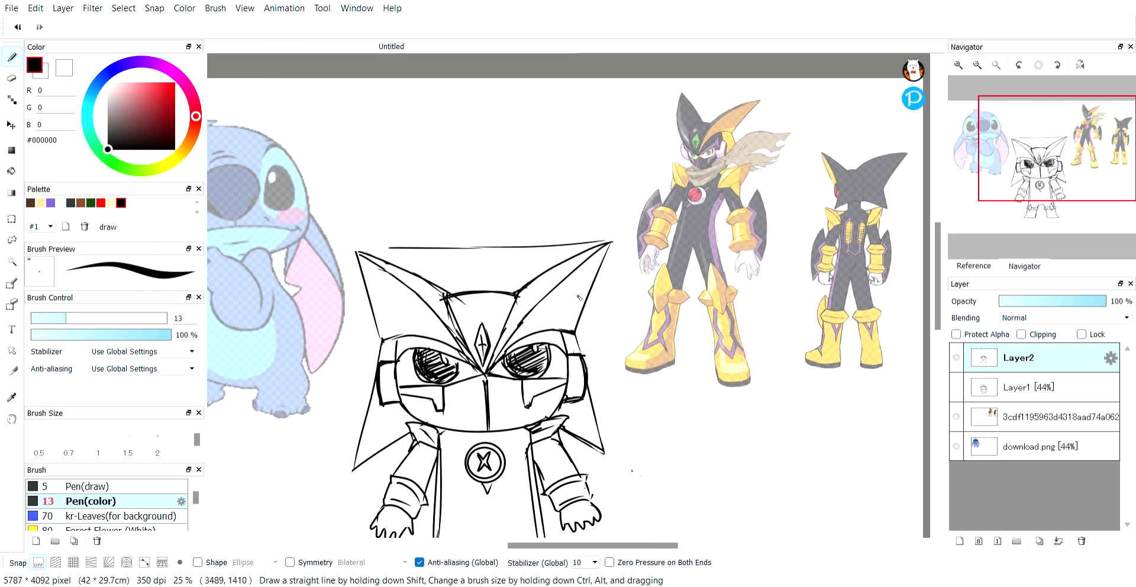
Step: Match the right horn's tip to the left one using horizontal guide lines across both tips, and erase the guides
drag(347, 247, 634, 250)
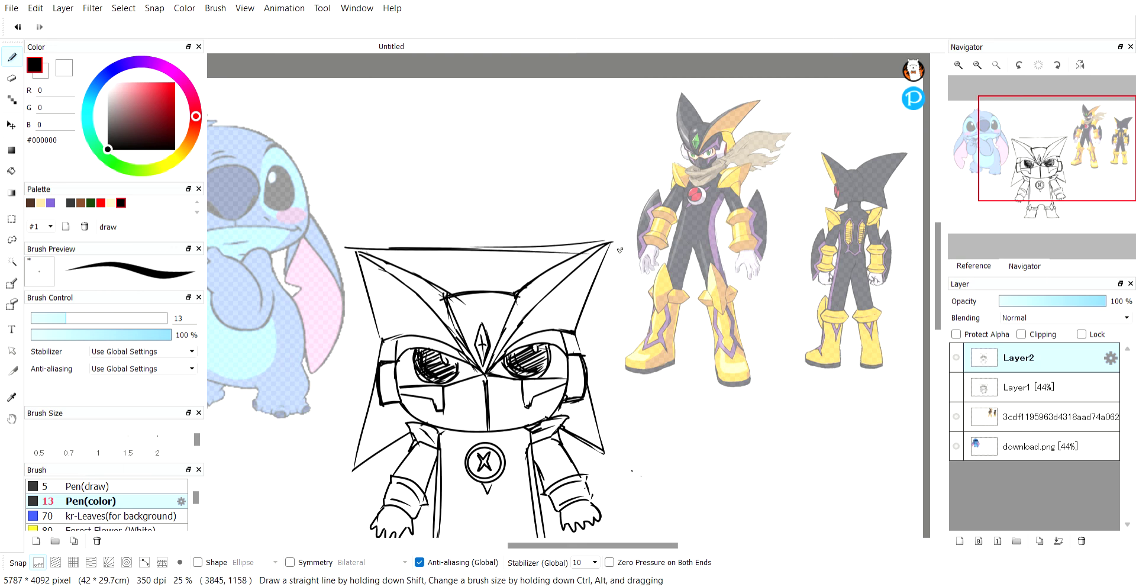
drag(339, 250, 590, 253)
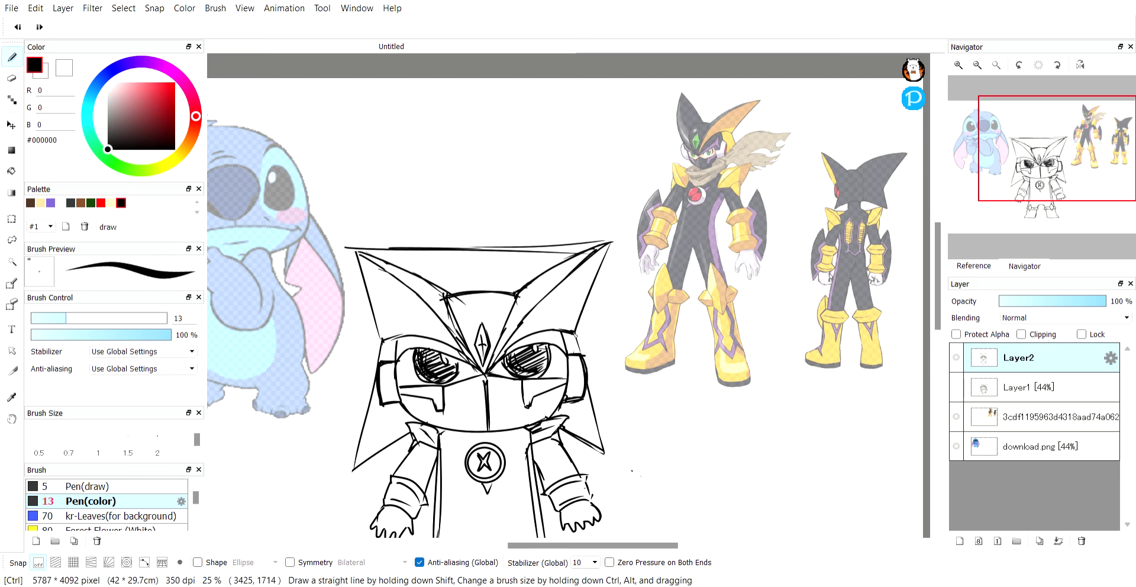
key(e)
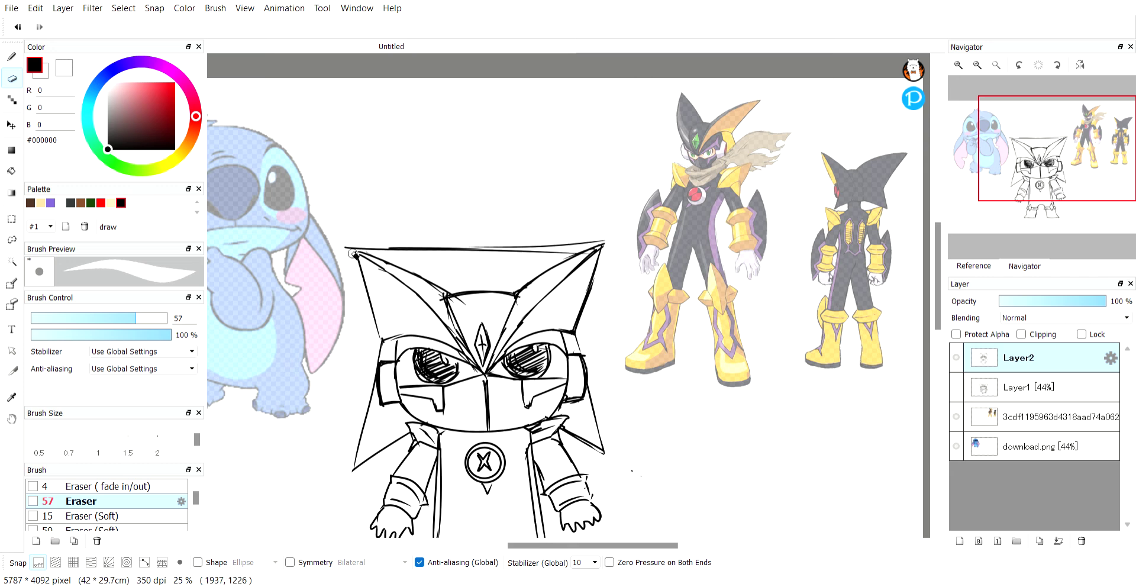
mouse_move(349, 249)
mouse_down()
mouse_move(593, 255)
mouse_move(533, 250)
mouse_move(597, 237)
mouse_move(553, 257)
mouse_move(586, 243)
mouse_up()
drag(387, 251, 357, 250)
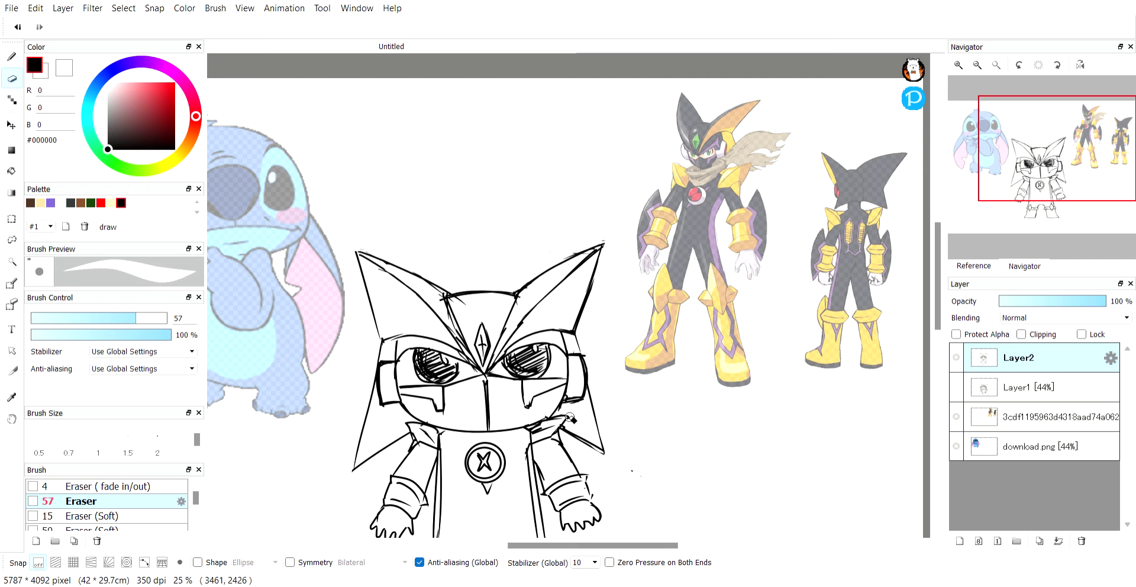
Step: Try to lengthen the right lower helmet spike by re-inking its outer edge to a lower tip
key(b)
mouse_move(574, 427)
mouse_down()
mouse_move(540, 409)
mouse_move(572, 440)
mouse_up()
key(ctrl+z)
drag(530, 396, 573, 434)
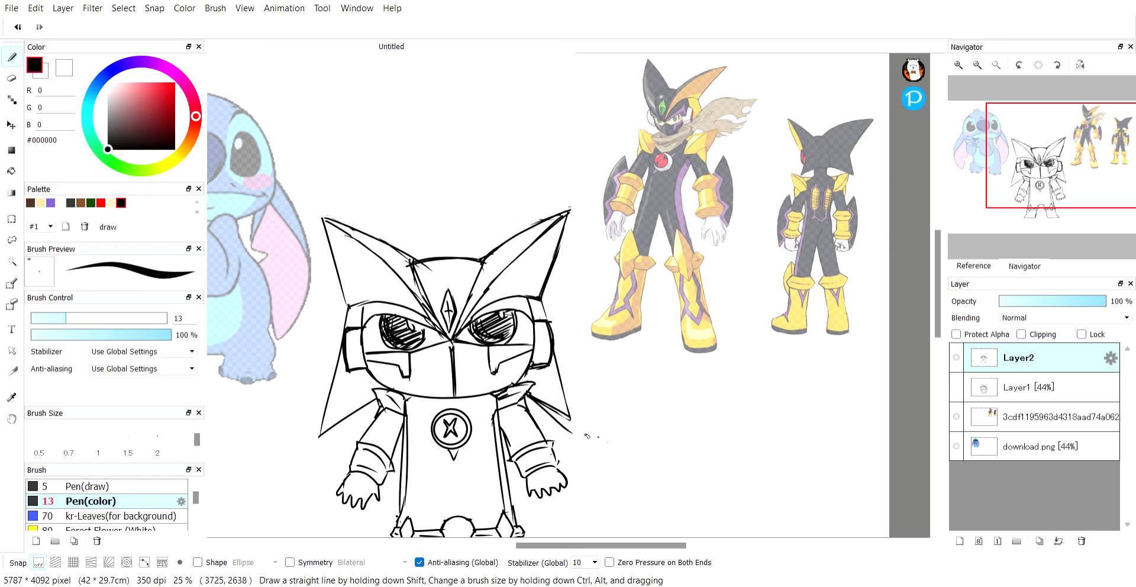
drag(555, 355, 579, 437)
key(e)
mouse_move(544, 399)
mouse_down()
mouse_move(571, 426)
mouse_move(554, 395)
mouse_move(557, 412)
mouse_move(547, 403)
mouse_move(576, 432)
mouse_move(560, 383)
mouse_up()
key(b)
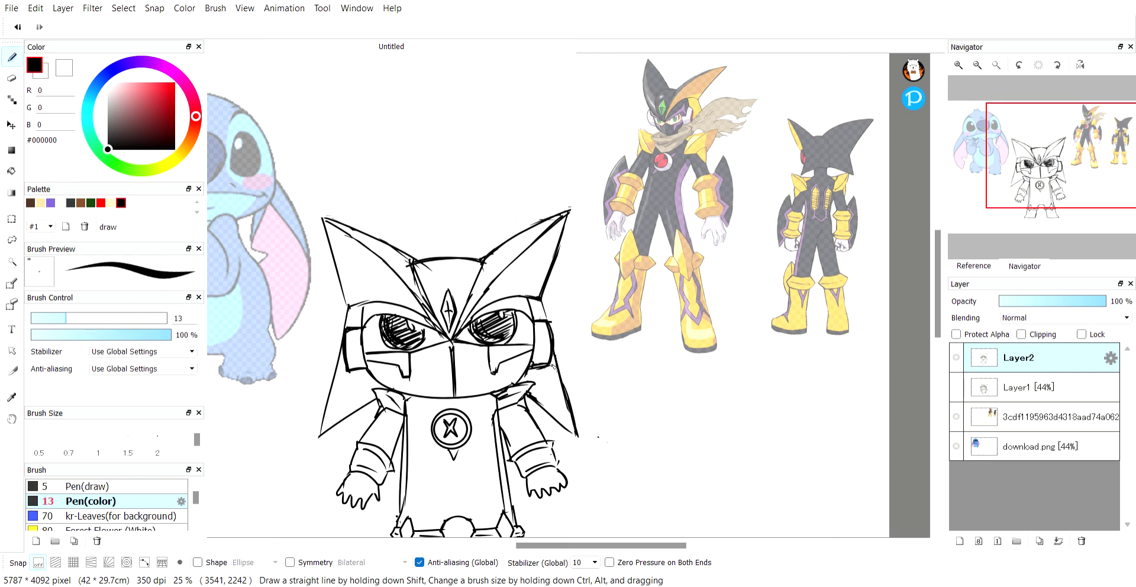
key(ctrl+z)
key(ctrl+z)
key(ctrl+z)
key(ctrl+z)
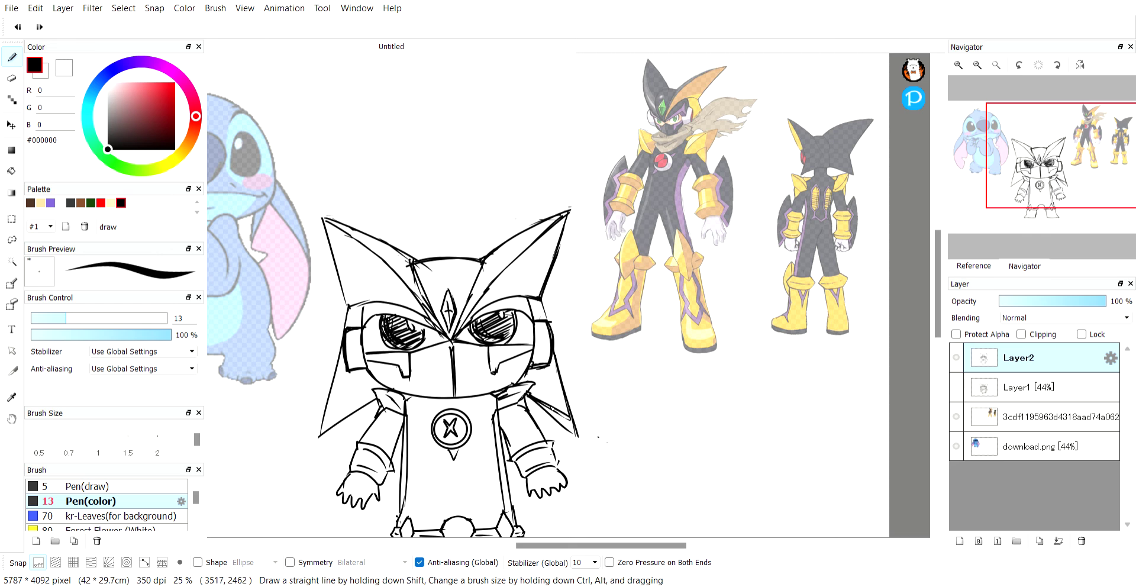
Step: Erase the right lower helmet spike and re-ink it reaching farther outward, trimming the overshoot at its tip
key(e)
mouse_move(557, 411)
mouse_down()
mouse_move(570, 425)
mouse_move(561, 379)
mouse_move(580, 438)
mouse_move(563, 415)
mouse_up()
key(p)
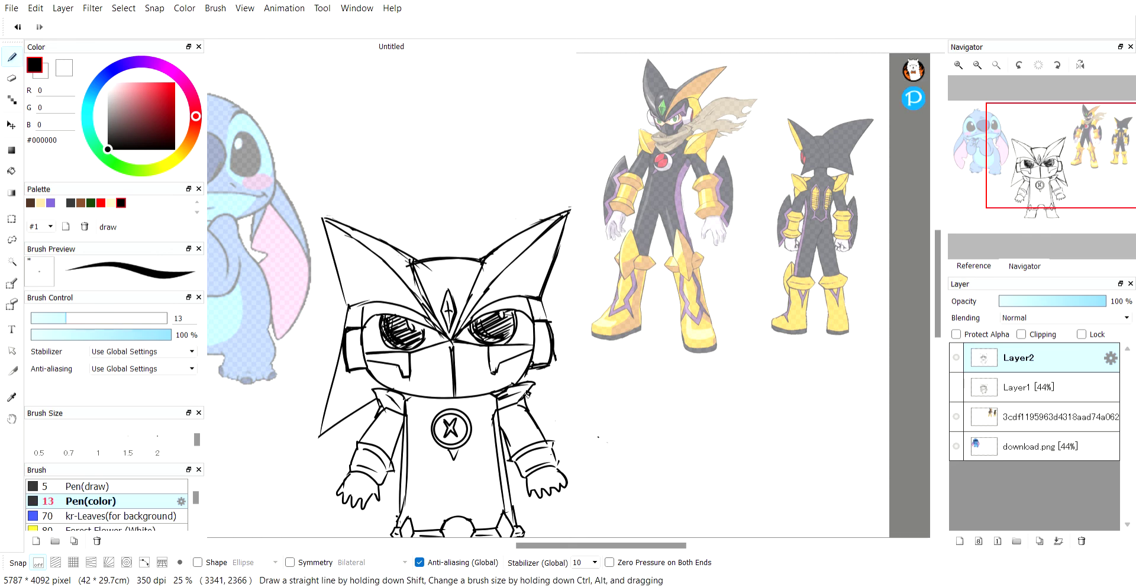
drag(555, 350, 583, 421)
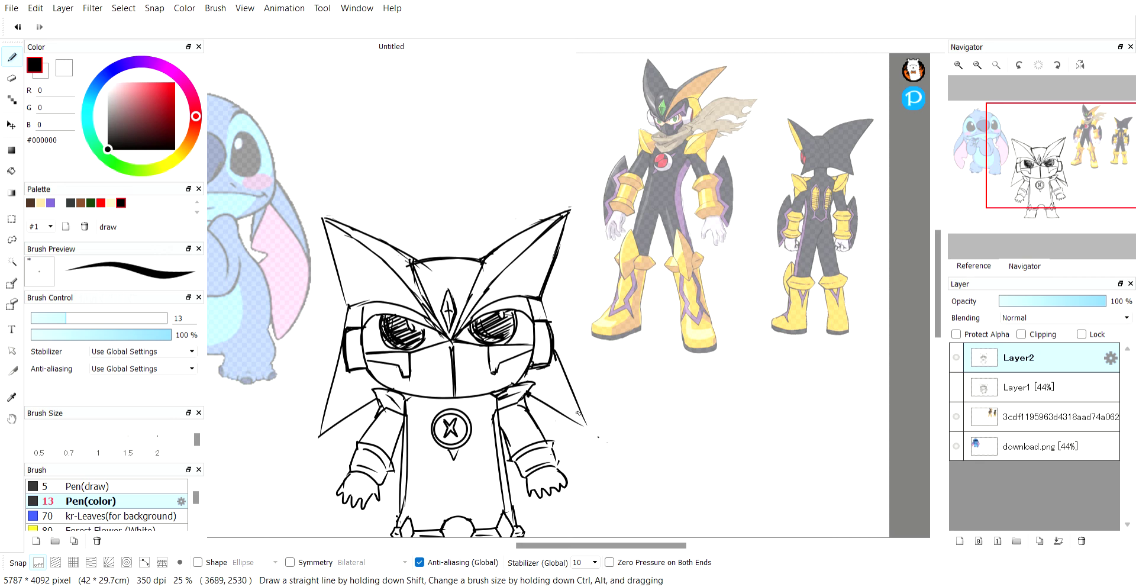
key(ctrl+z)
mouse_move(555, 356)
mouse_down()
mouse_move(586, 433)
mouse_move(583, 377)
mouse_up()
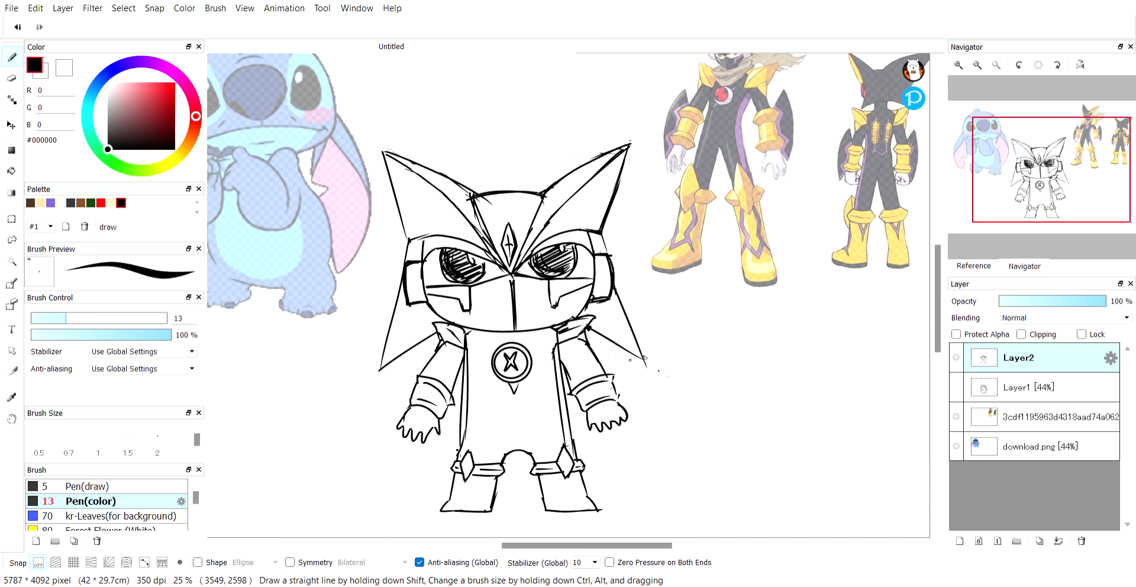
key(e)
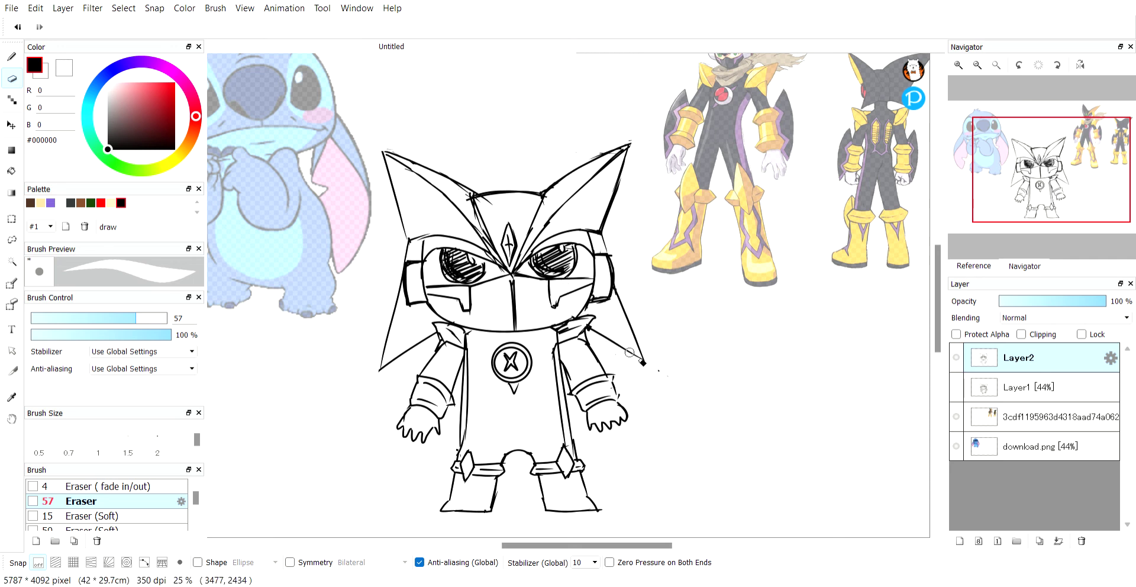
key(b)
Step: Clean up and re-ink the cuff lines on the right forearm, reducing the eraser size to about 22
scroll(608, 386, up, 1)
key(e)
mouse_move(575, 386)
mouse_down()
mouse_move(547, 360)
mouse_move(548, 396)
mouse_move(547, 364)
mouse_move(540, 393)
mouse_move(551, 362)
mouse_move(560, 435)
mouse_up()
key(b)
mouse_move(572, 474)
mouse_down()
mouse_move(560, 412)
mouse_move(610, 402)
mouse_up()
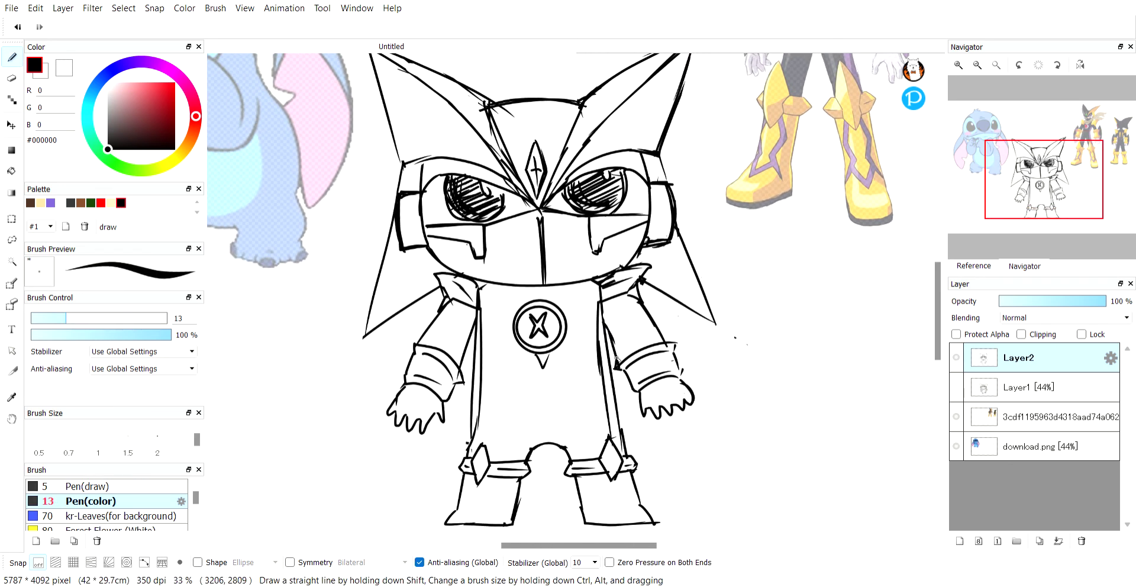
mouse_move(616, 359)
mouse_down()
mouse_move(665, 338)
mouse_move(638, 352)
mouse_move(667, 342)
mouse_move(690, 371)
mouse_up()
key(e)
key(b)
key(e)
drag(704, 327, 698, 336)
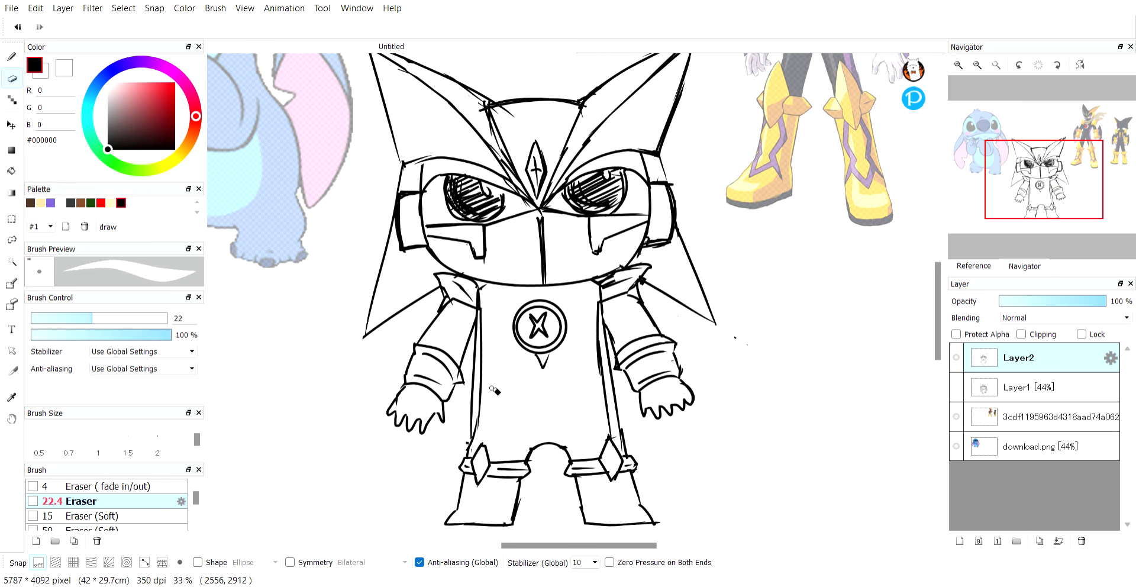
Step: Re-ink the inner edge of the left forearm cuff and erase its stray lines
key(b)
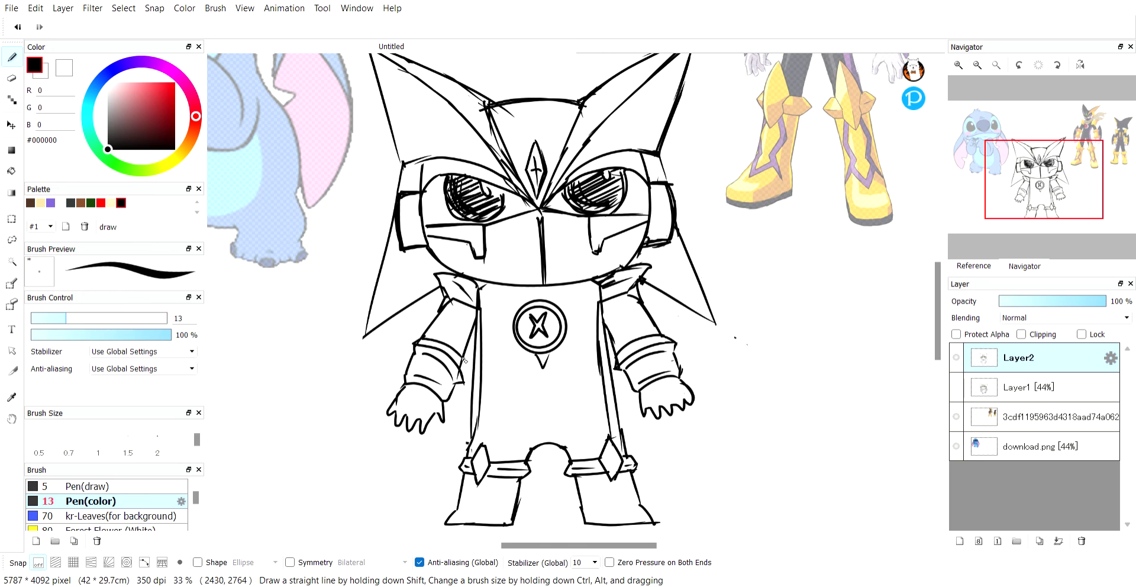
key(ctrl+z)
drag(464, 357, 464, 378)
key(e)
key(b)
key(e)
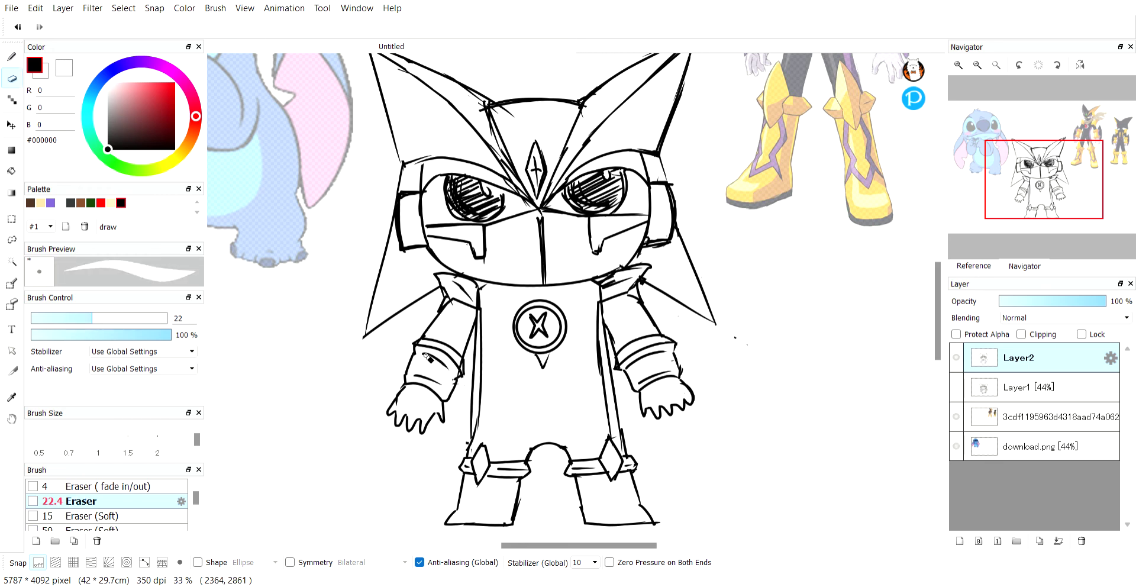
key(b)
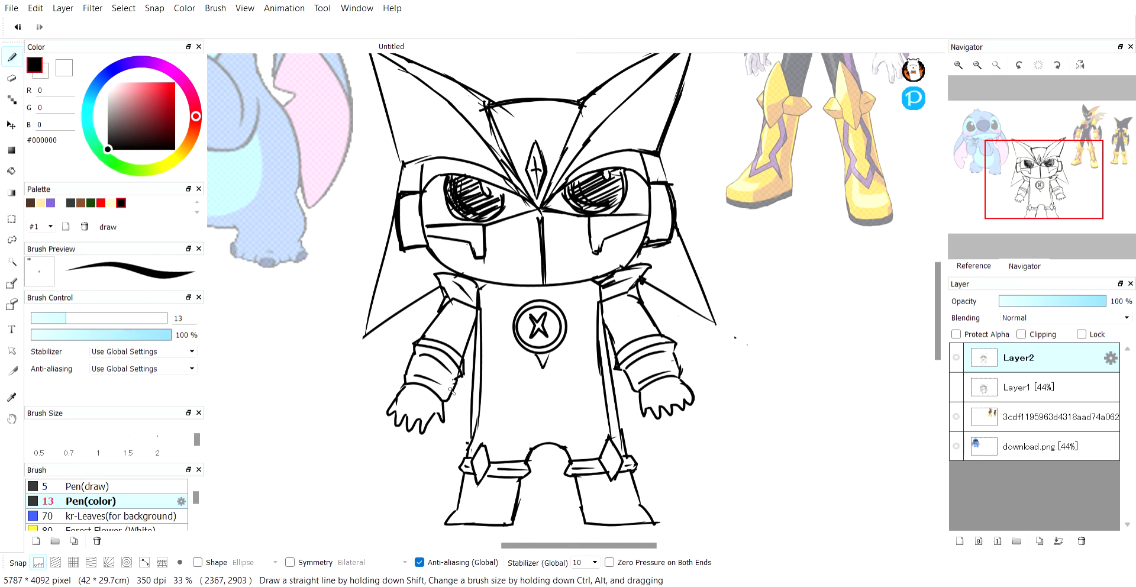
Step: Clean up and re-ink the lines between the right side of the torso and the inner edge of the right arm
key(space)
mouse_move(559, 391)
mouse_down()
mouse_move(536, 441)
mouse_move(536, 413)
mouse_move(493, 421)
mouse_move(514, 410)
mouse_up()
key(e)
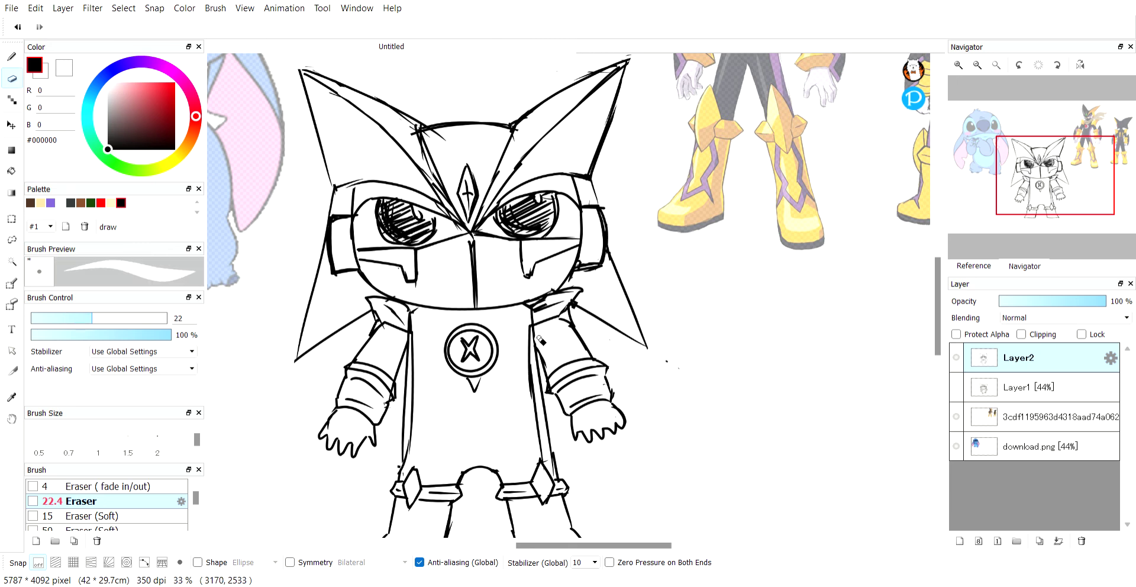
key(b)
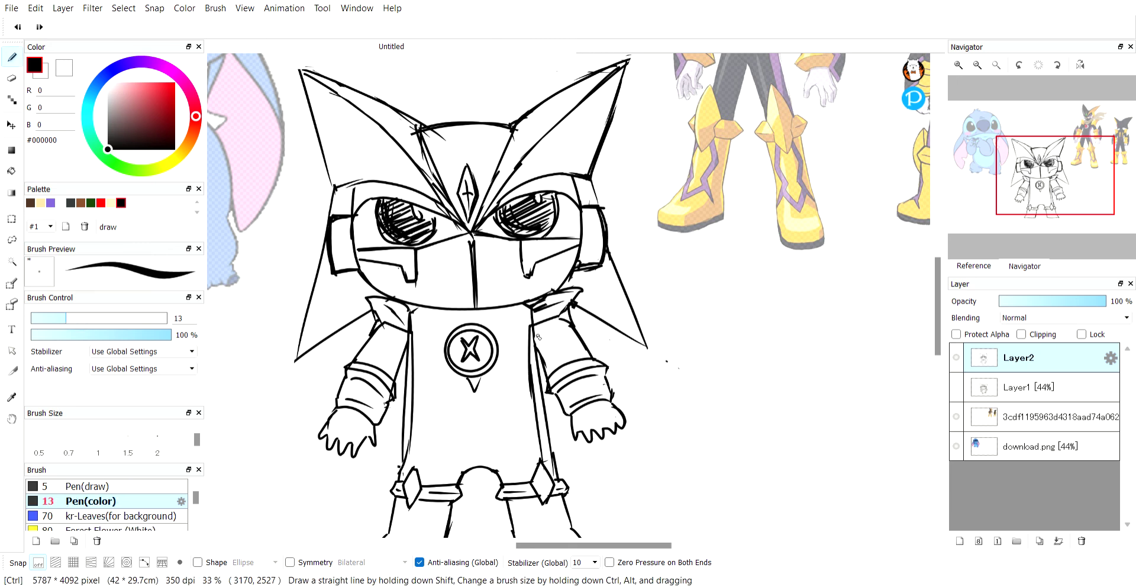
key(e)
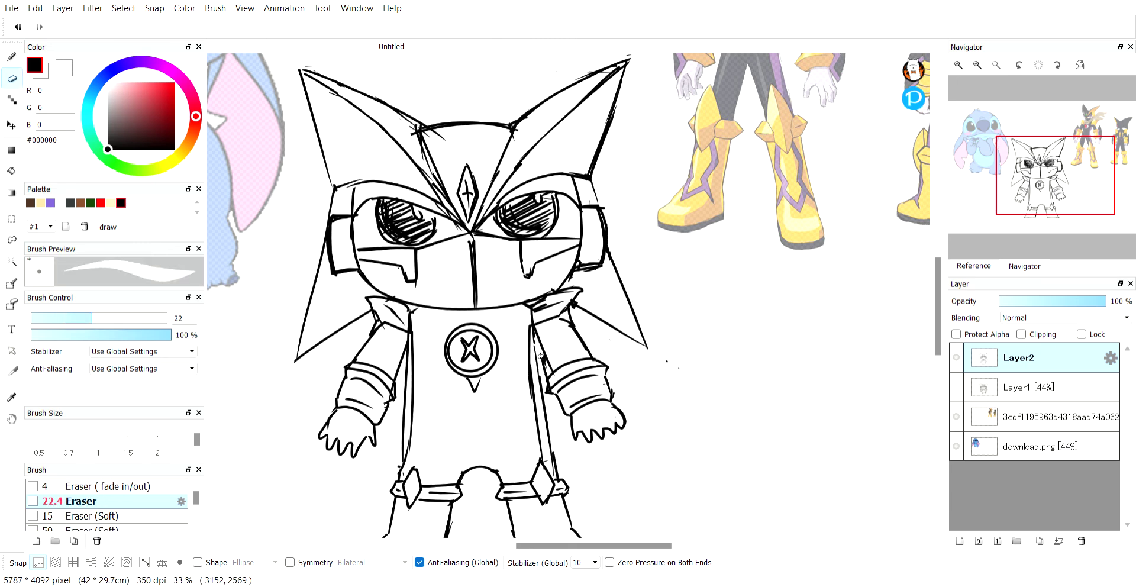
key(b)
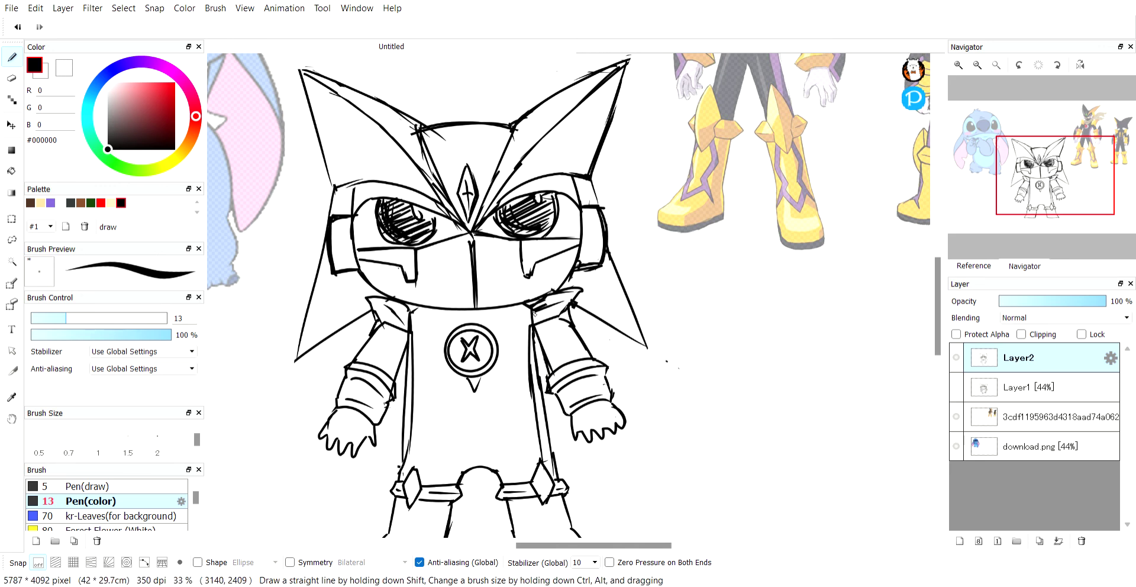
key(e)
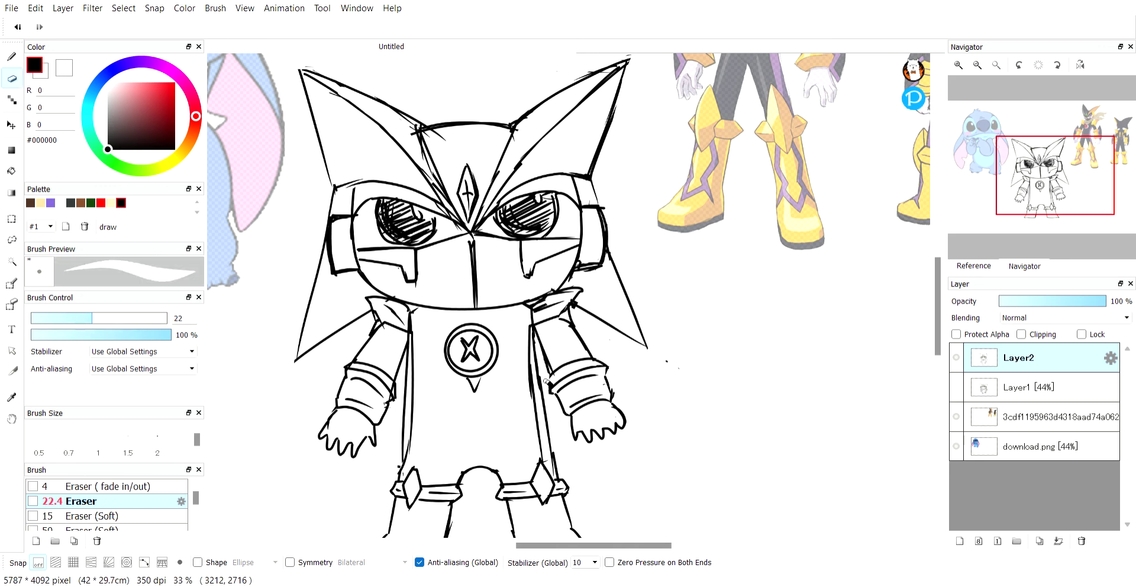
key(b)
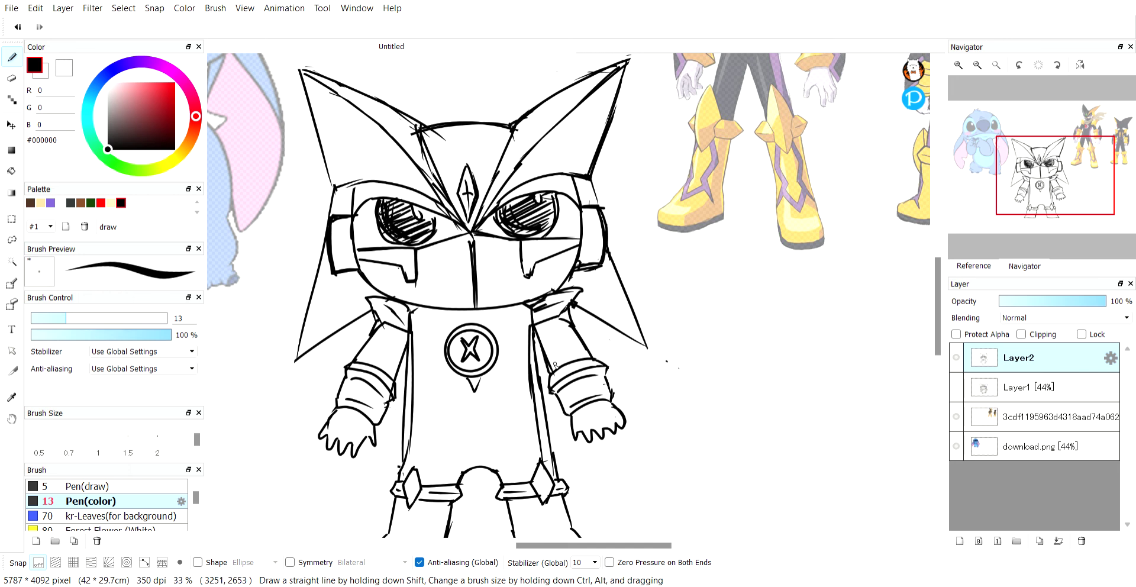
Step: Erase stray strokes around the right collar flap and re-ink its edges where it meets the shoulder
key(e)
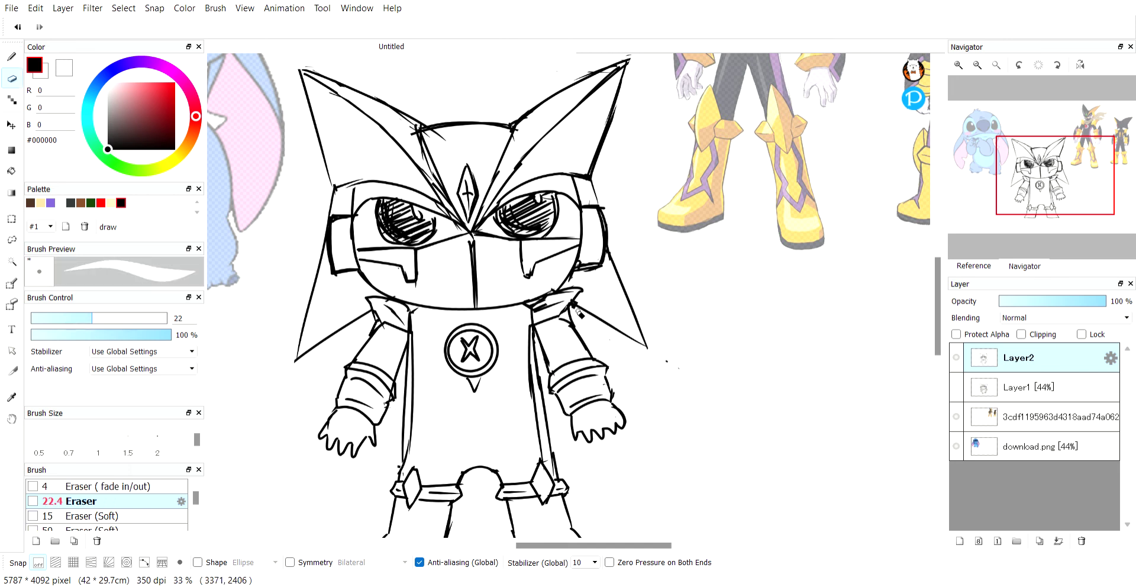
key(b)
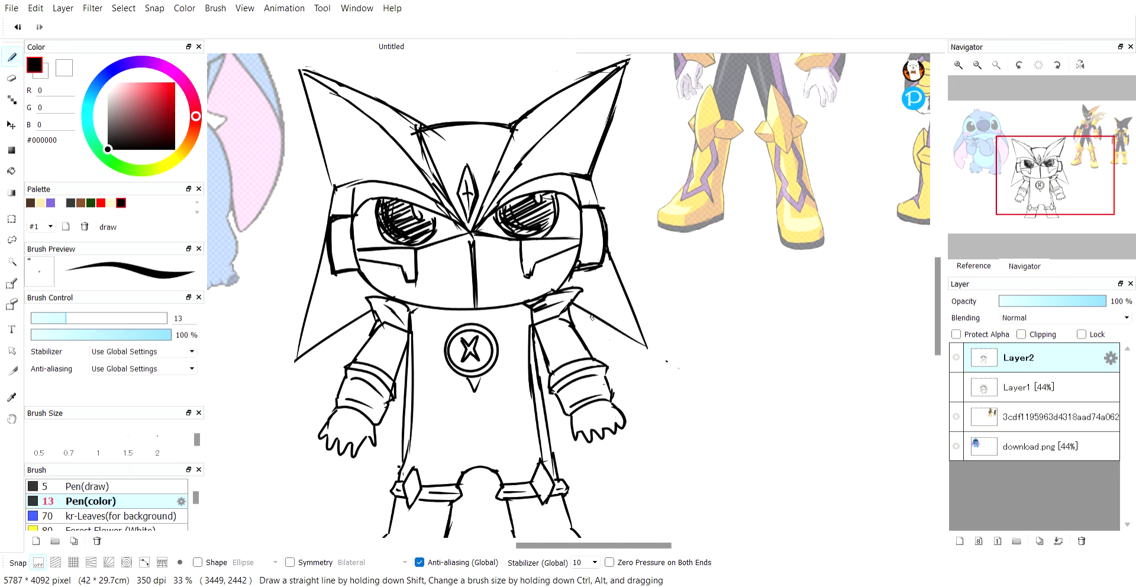
key(e)
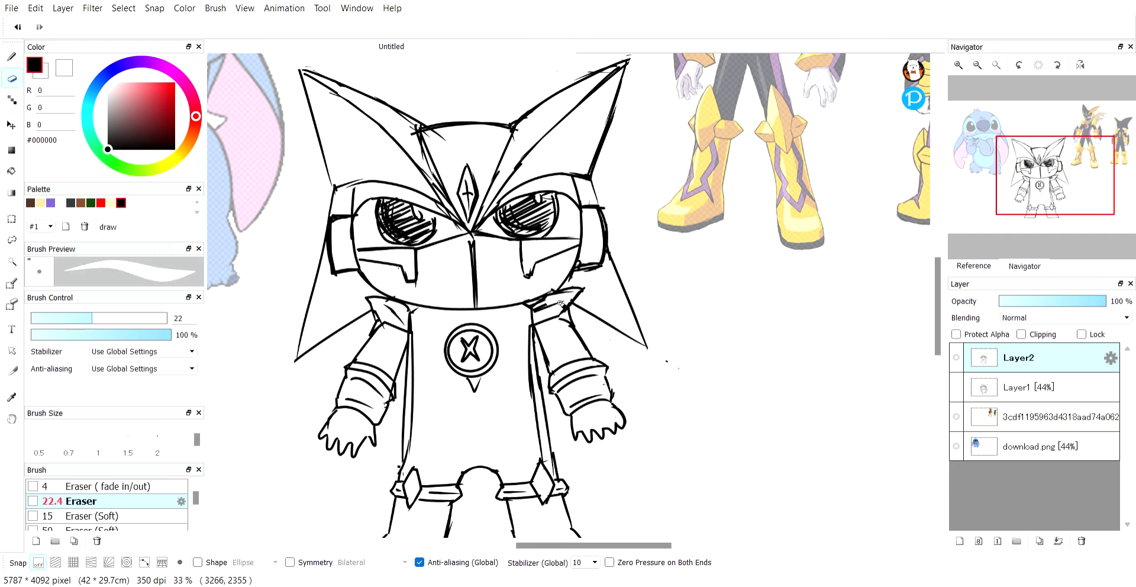
key(b)
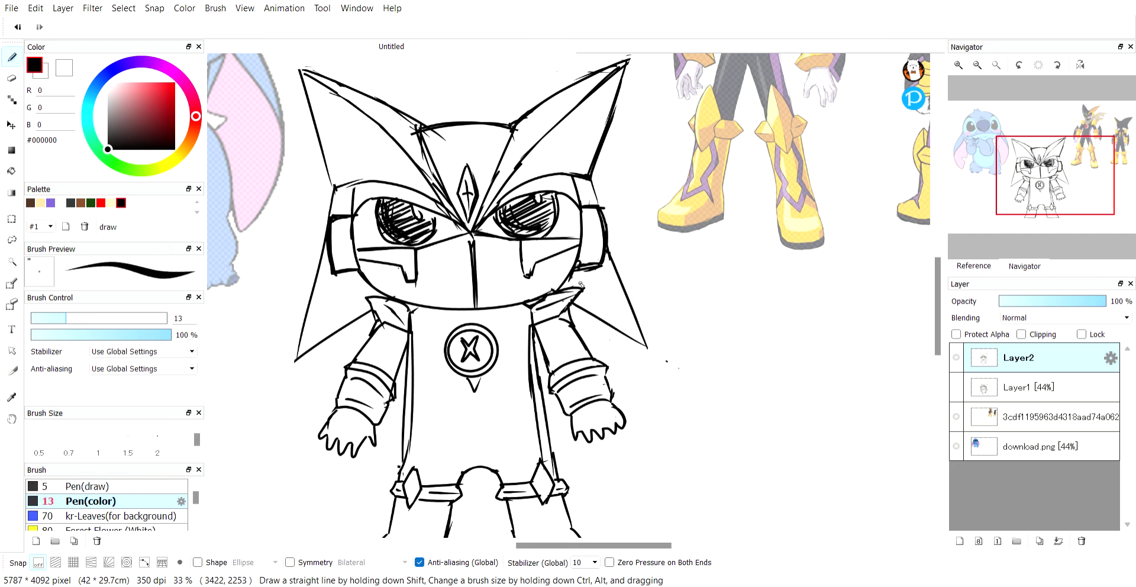
key(e)
key(b)
Step: Clean up and re-ink the left collar flap's pointed tip, and tidy the upper edge of the right collar flap
key(e)
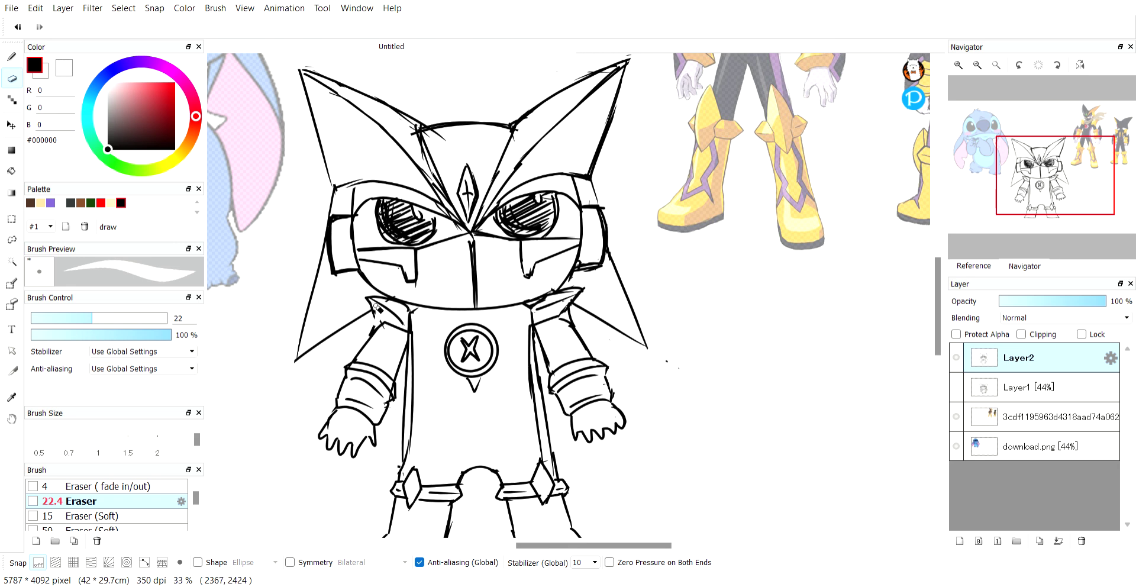
key(b)
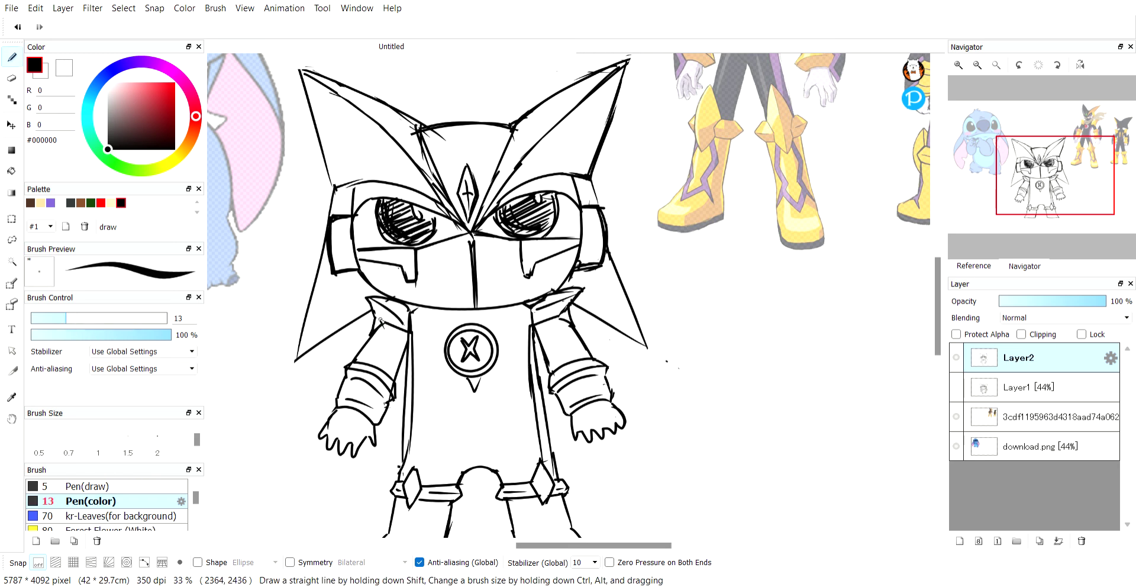
drag(386, 295, 361, 292)
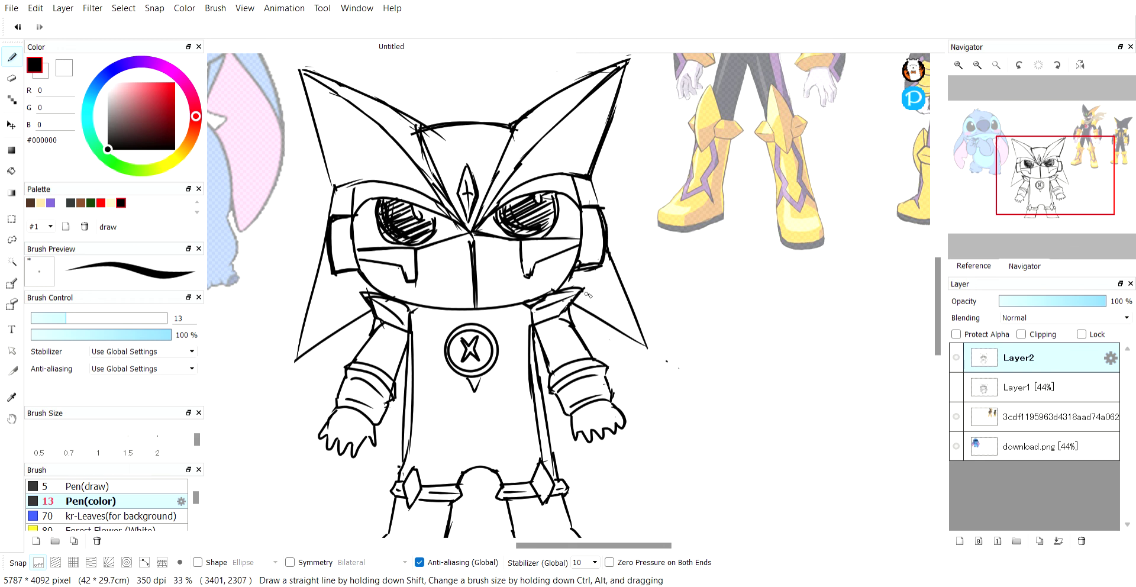
key(e)
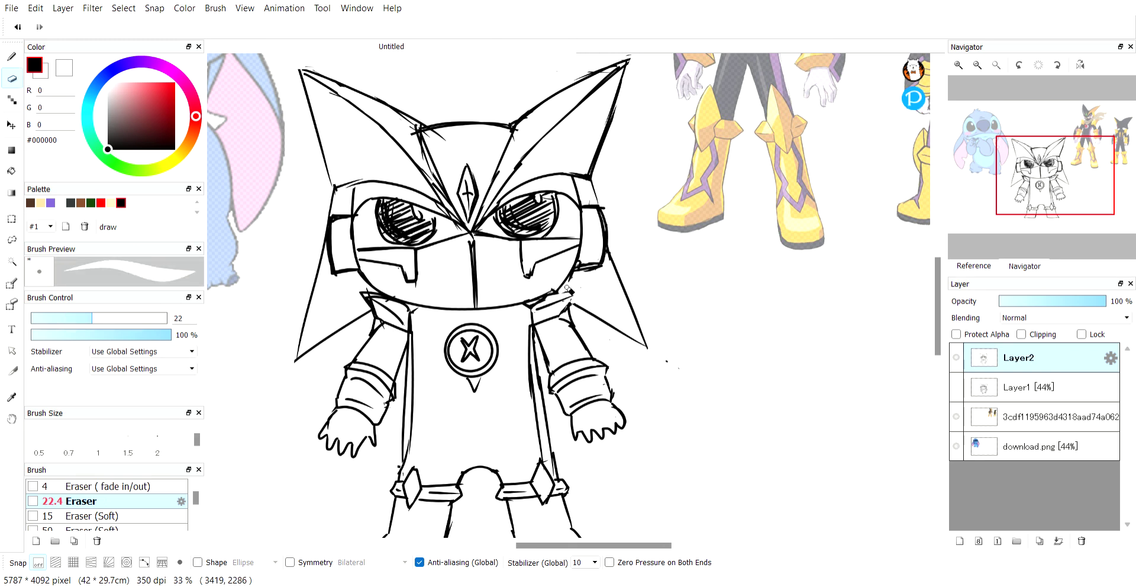
key(b)
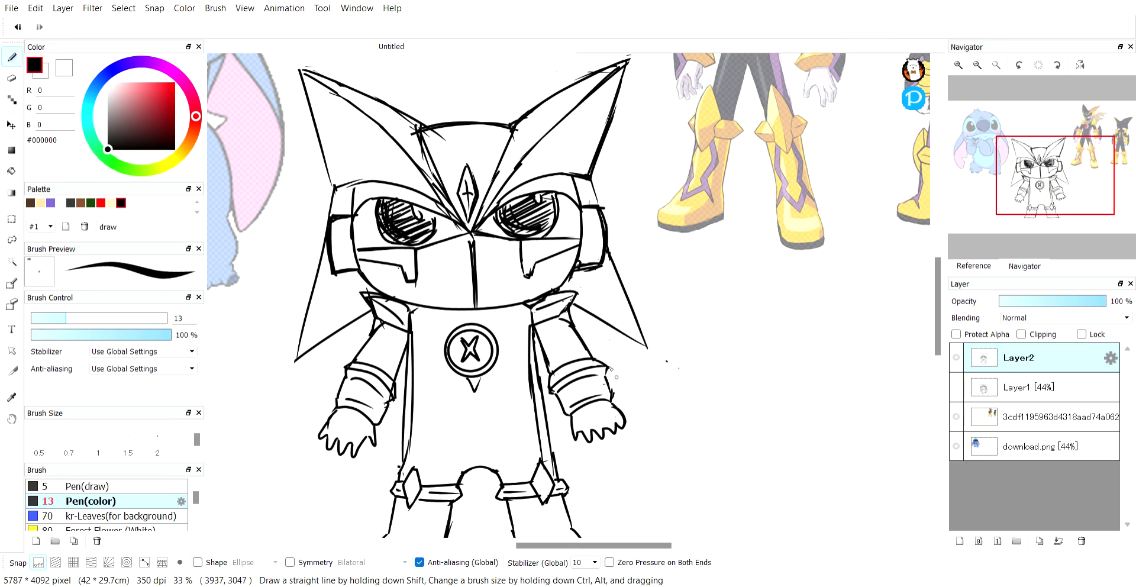
Step: Clean up and re-ink the inner lines of the helmet's right horn
scroll(714, 379, down, 2)
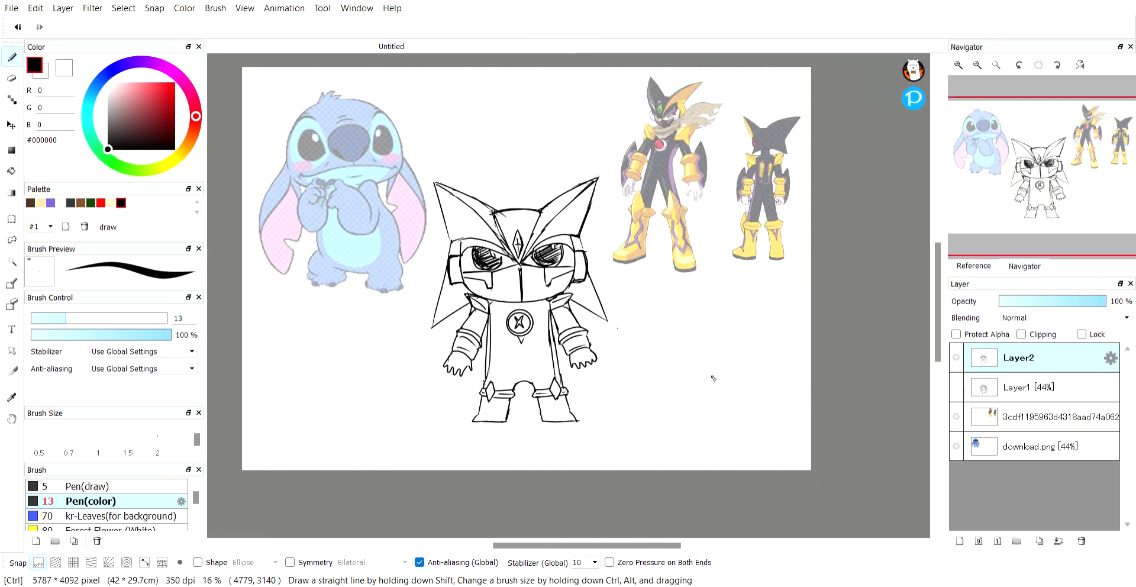
key(ctrl+plus)
key(ctrl+plus)
drag(504, 322, 531, 475)
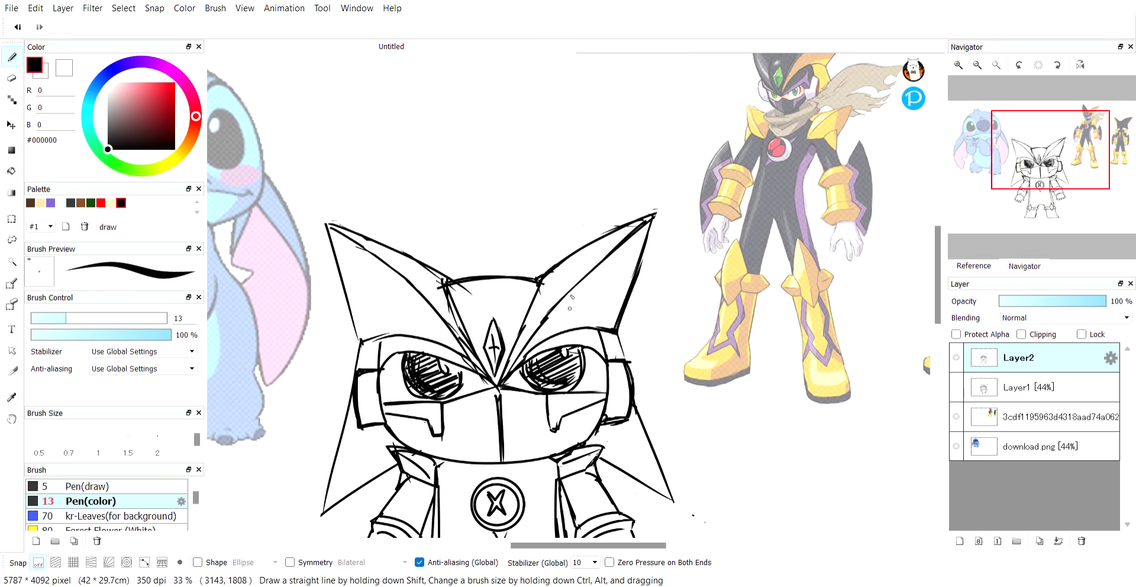
key(e)
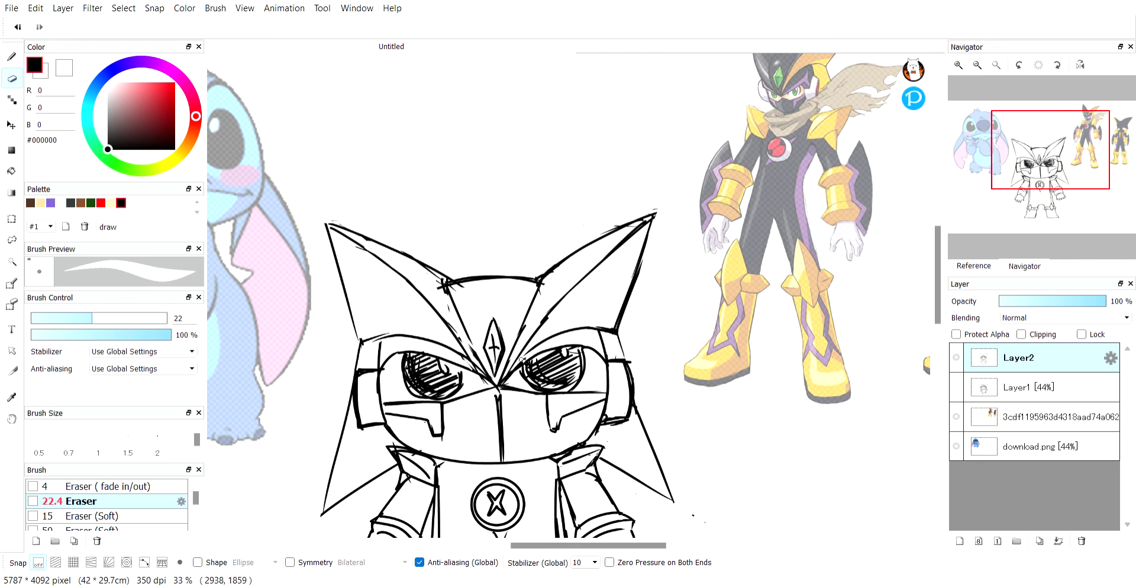
key(b)
drag(610, 266, 597, 295)
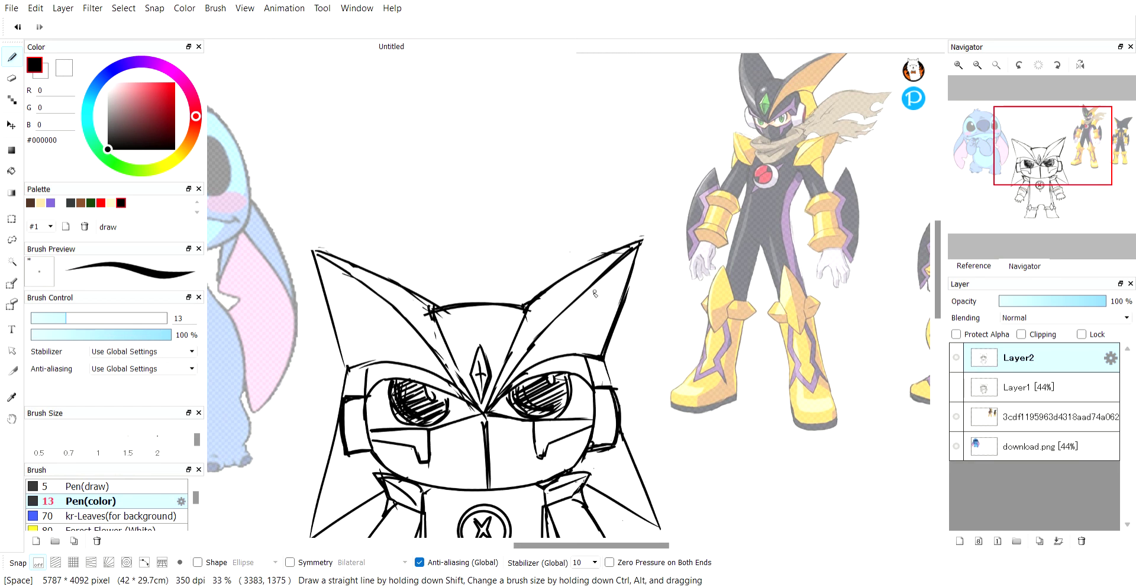
Step: Move the line art on Layer2 slightly upward on the canvas and hide both reference image layers
scroll(585, 302, down, 4)
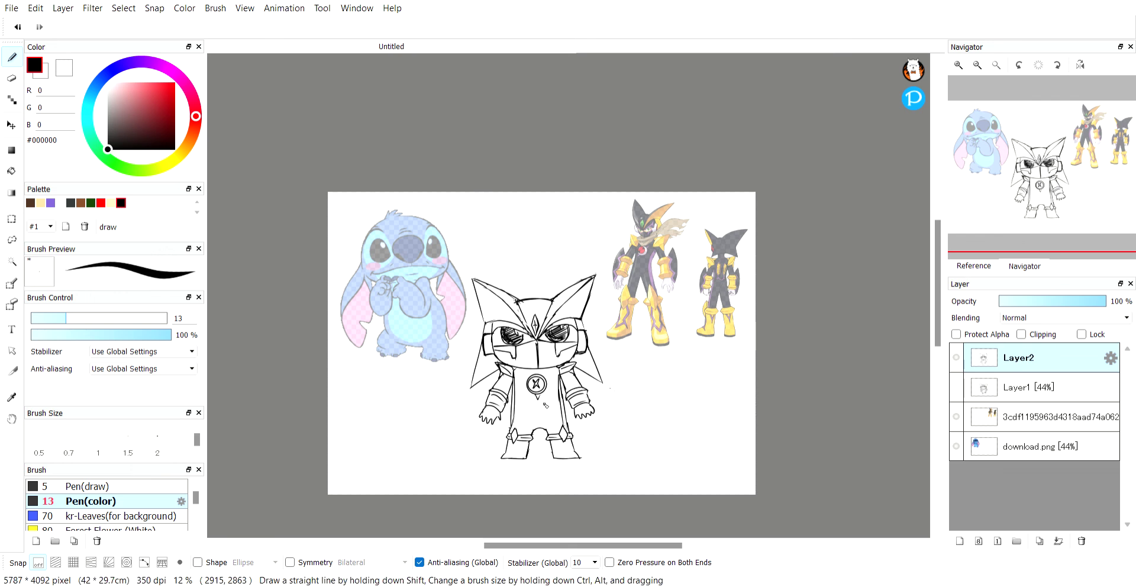
key(v)
drag(553, 412, 556, 382)
click(956, 456)
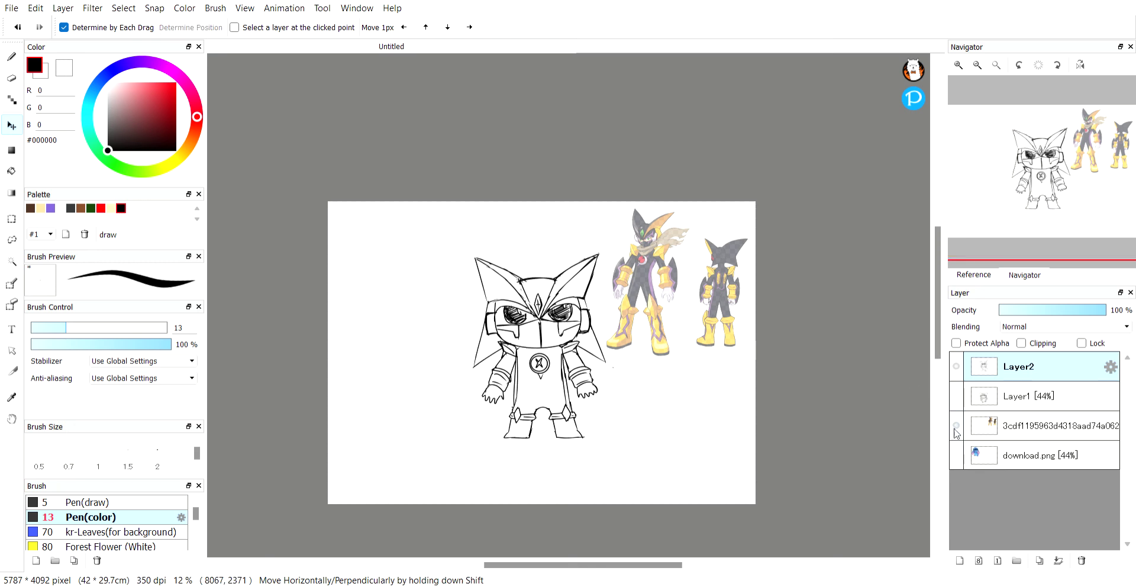
click(956, 425)
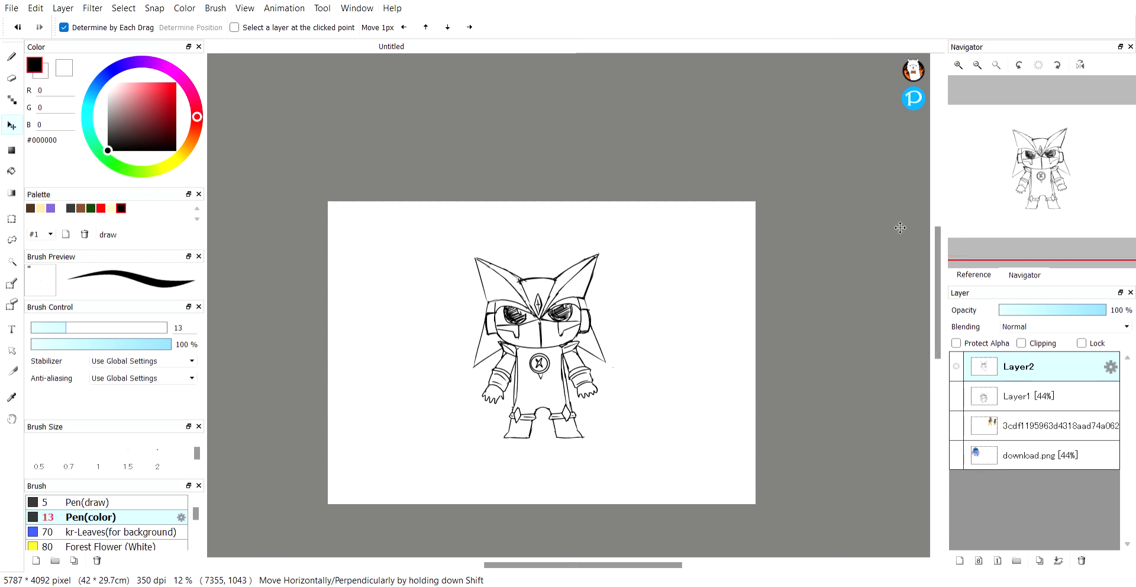